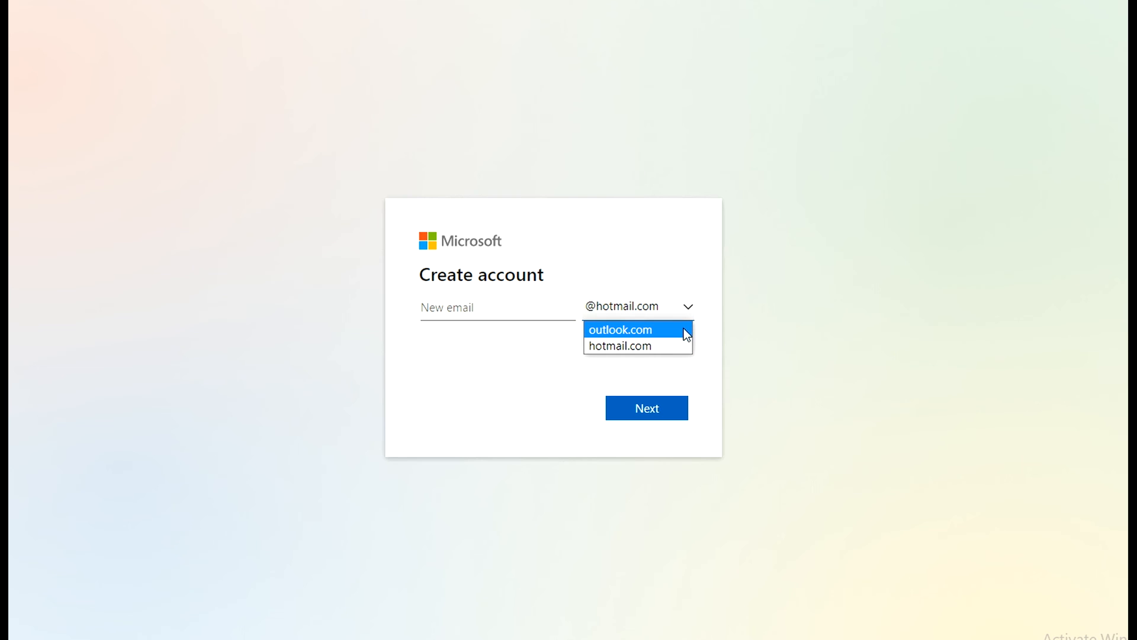
- Choose hotmail.com as the email domain for the new Microsoft account
click(660, 347)
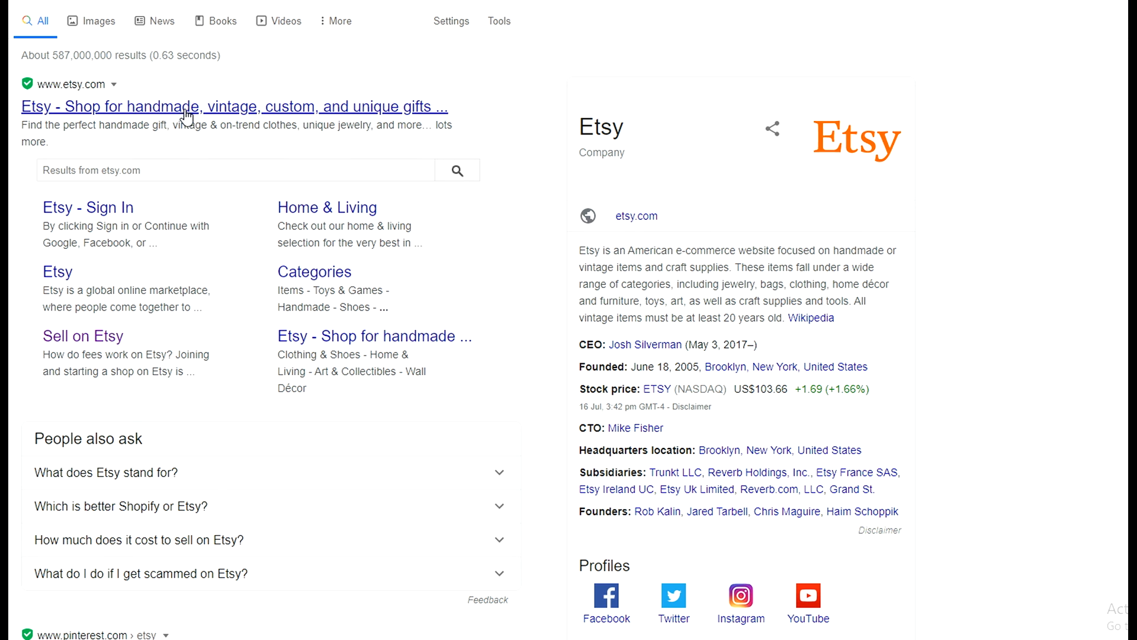
- Open the Etsy homepage from the search results and look over its popular items and gift categories
click(186, 113)
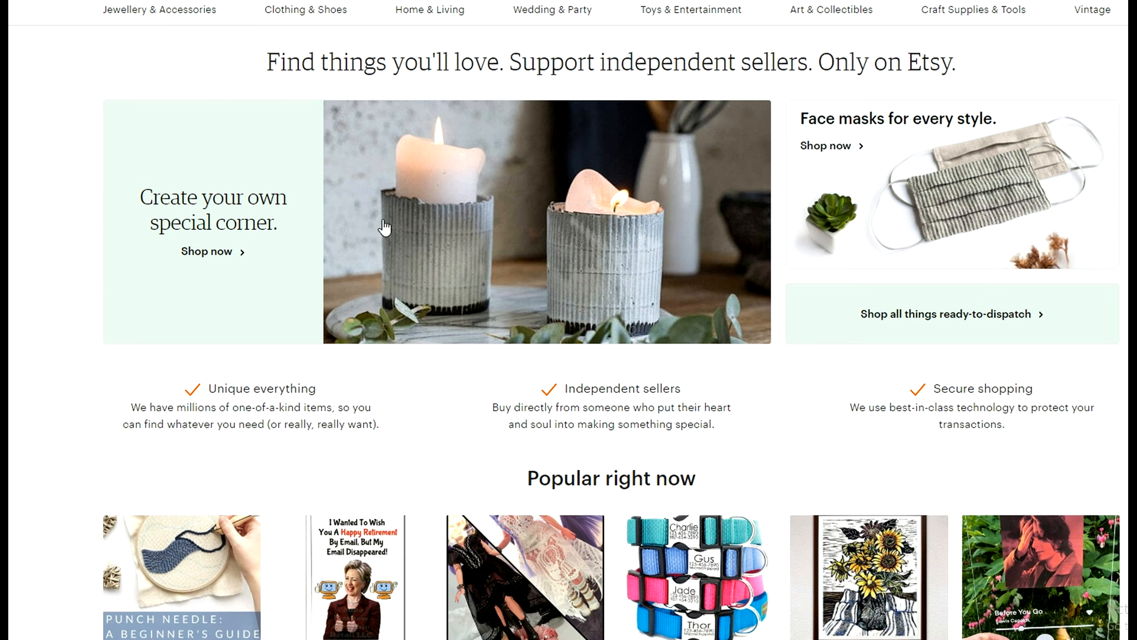
scroll(831, 418, down, 7)
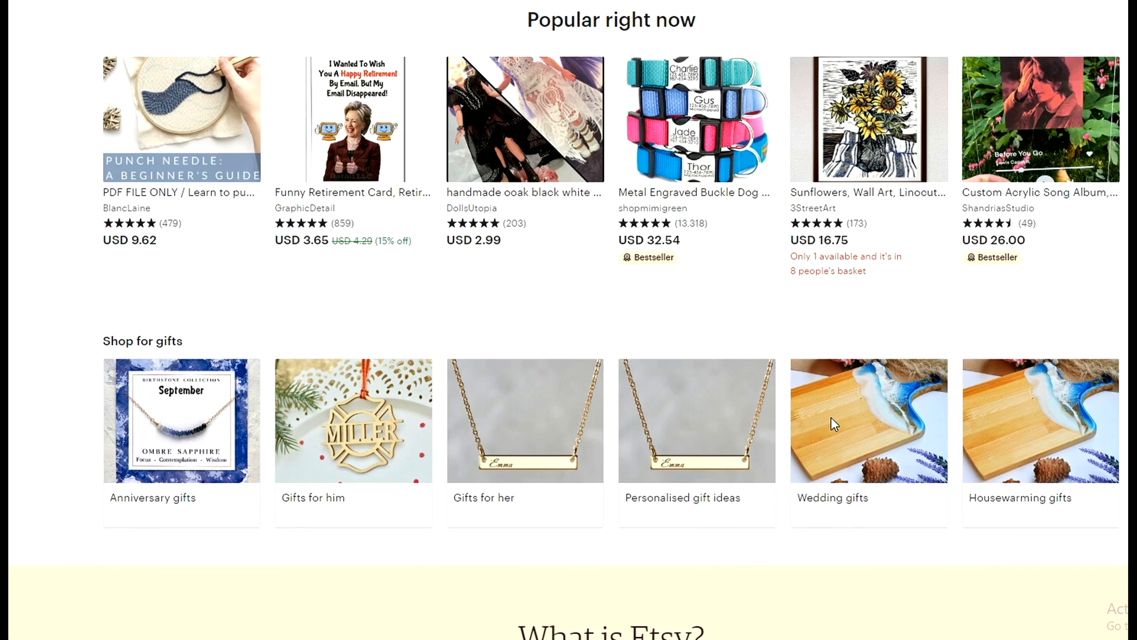
scroll(832, 424, up, 7)
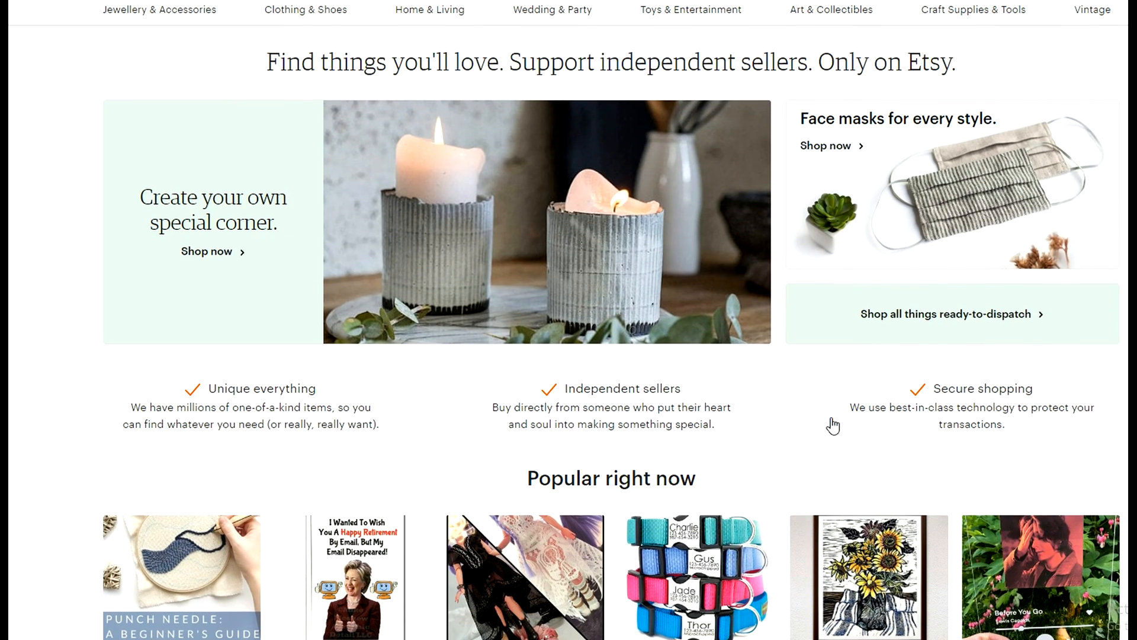
- Browse the Etsy product categories and open Handbags within Bags & Purses under Jewellery & Accessories
mouse_move(509, 12)
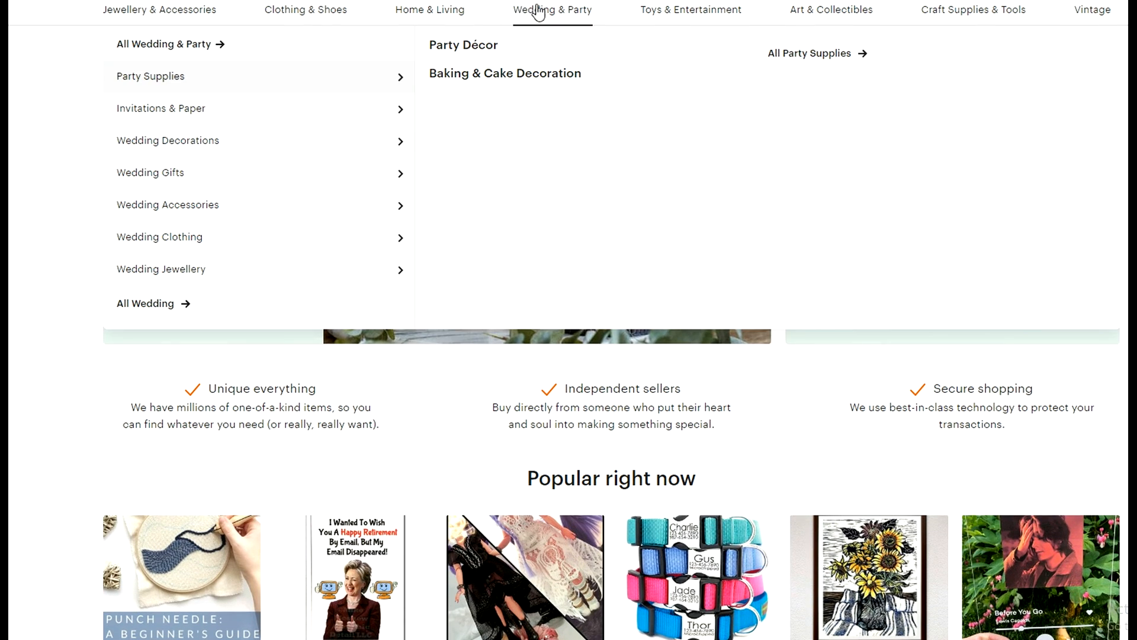
mouse_move(429, 12)
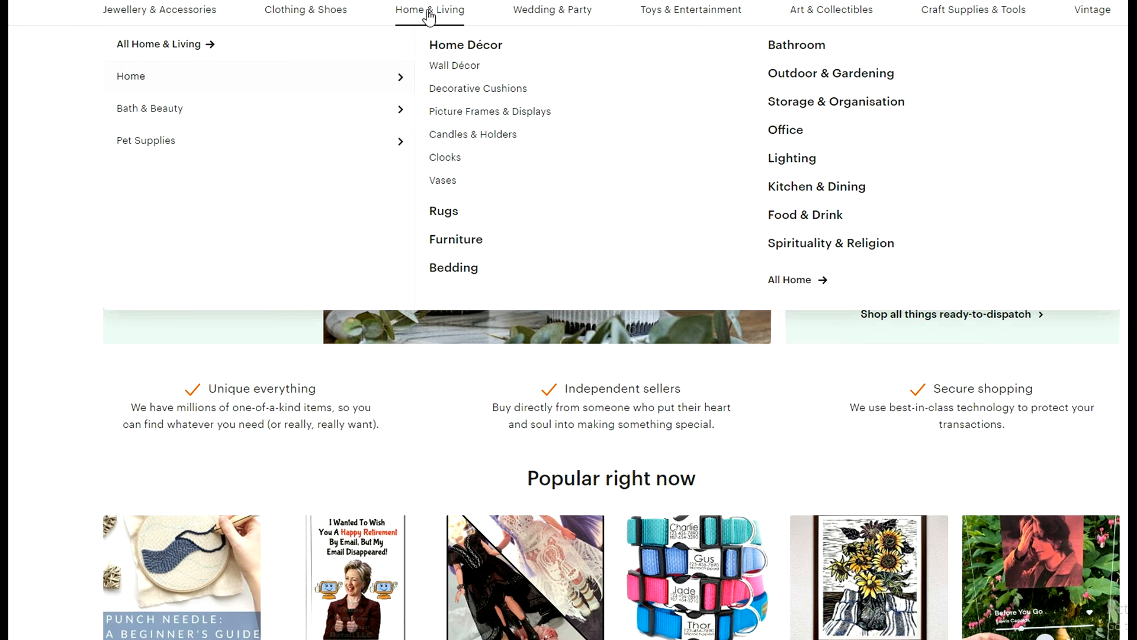
mouse_move(140, 17)
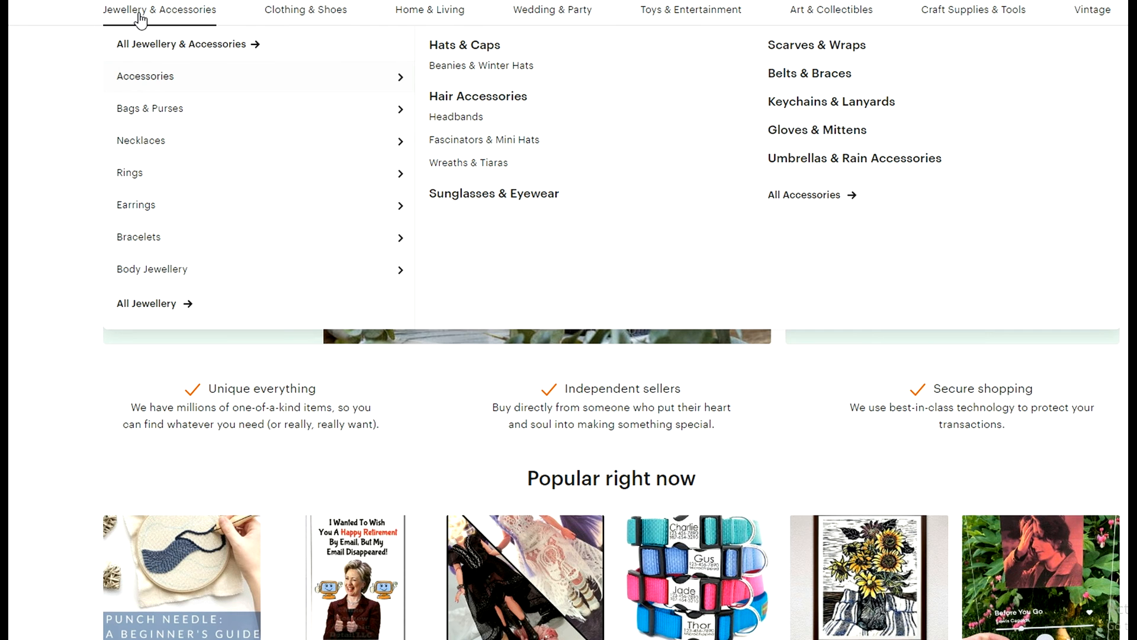
mouse_move(136, 156)
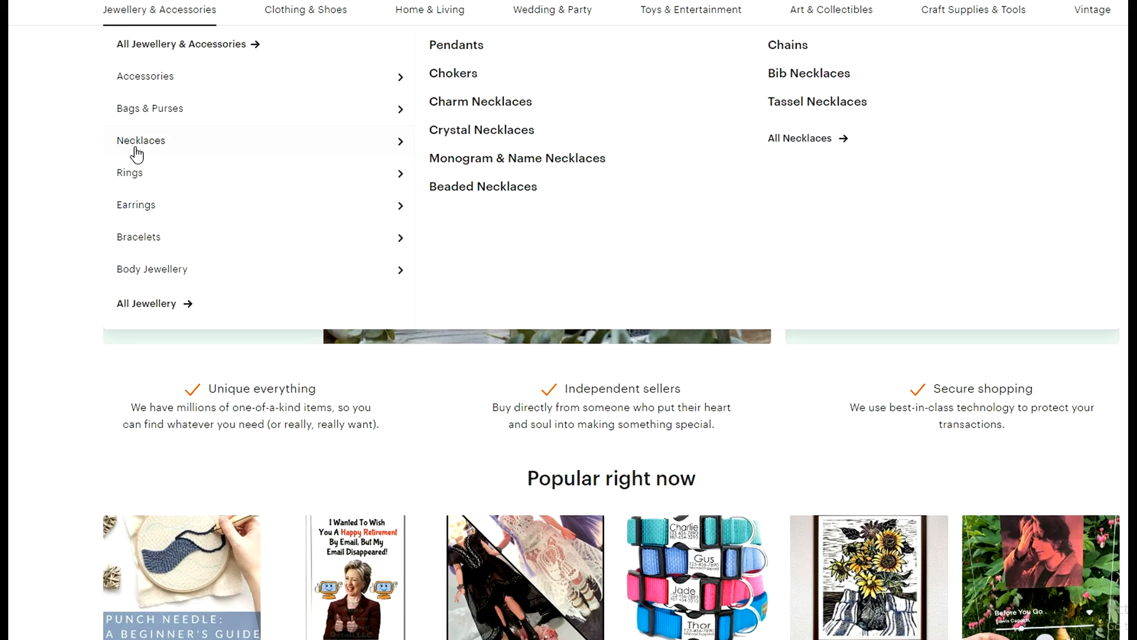
mouse_move(138, 116)
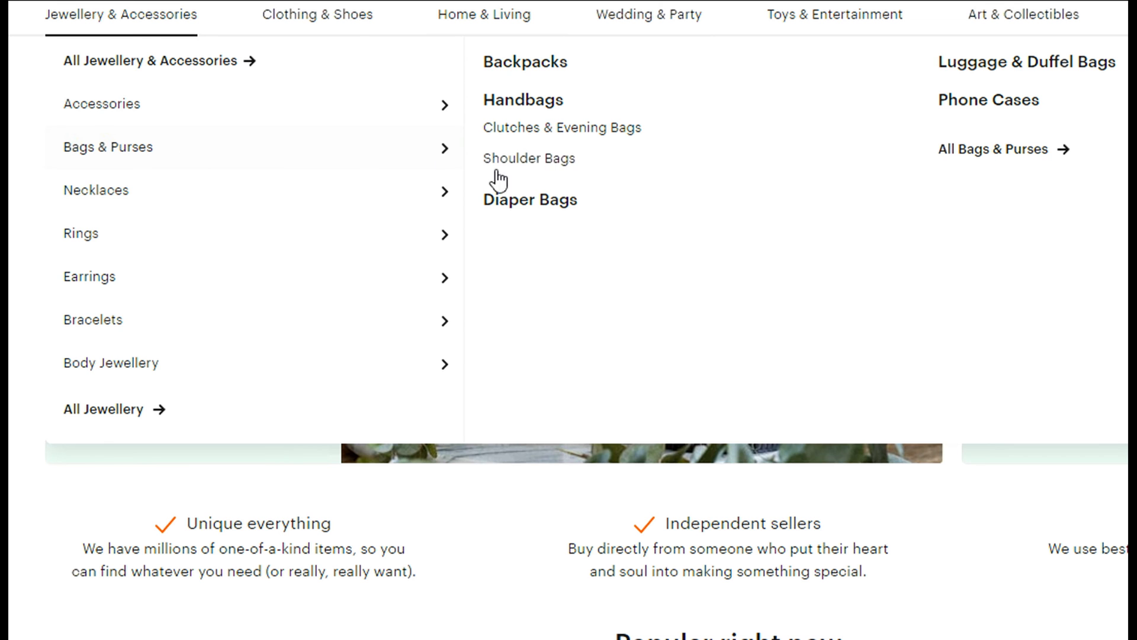
click(527, 105)
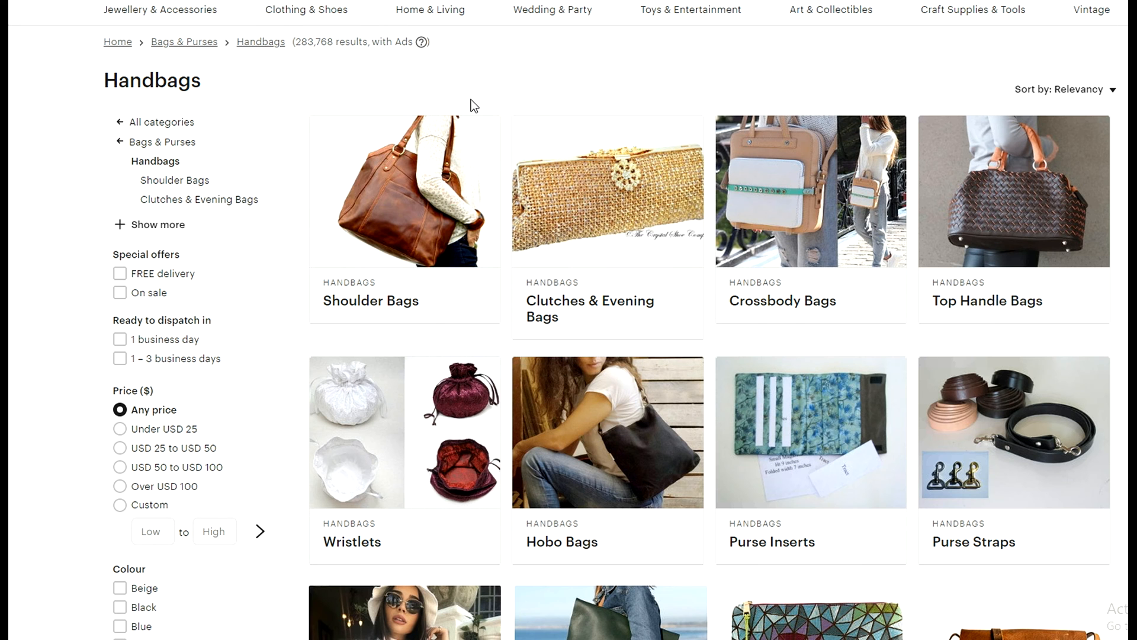
- Look through the handbag results and open the Greek Market Tote listing from 2eggsProject
scroll(602, 475, down, 2)
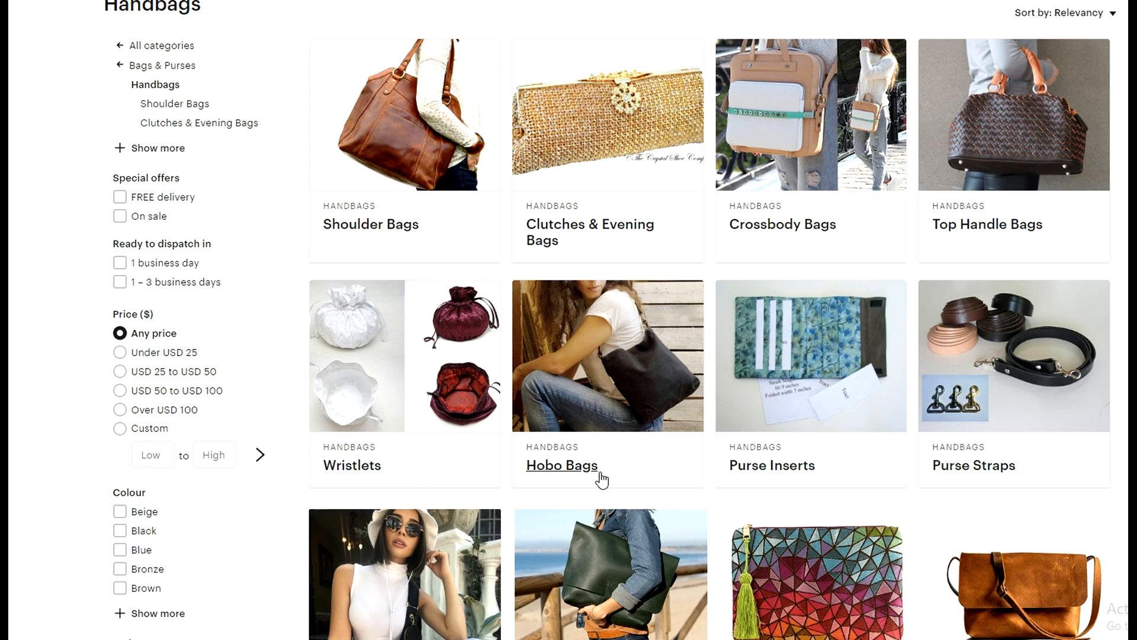
scroll(602, 479, down, 6)
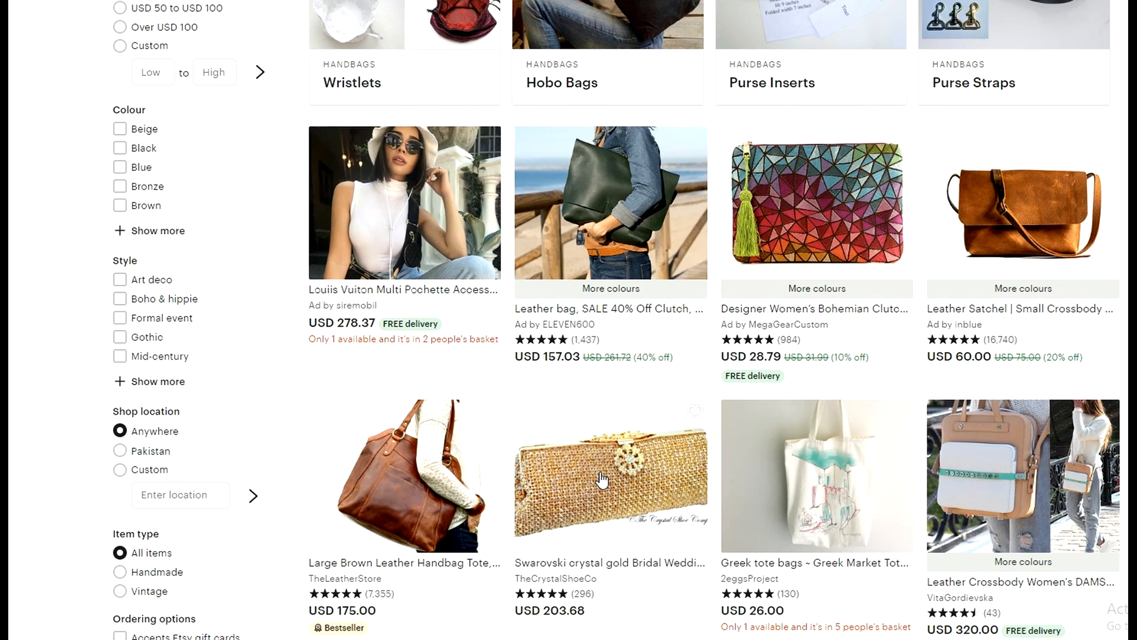
scroll(602, 478, down, 4)
scroll(828, 322, up, 3)
click(828, 322)
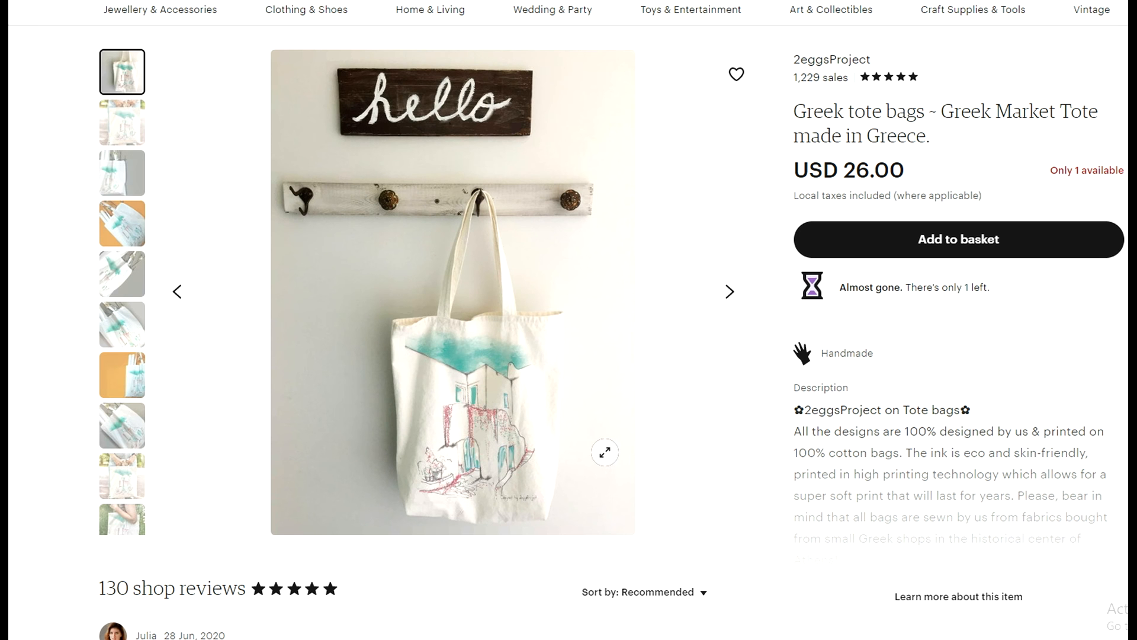
- Look through the next five product photos of the Greek tote bag
click(725, 300)
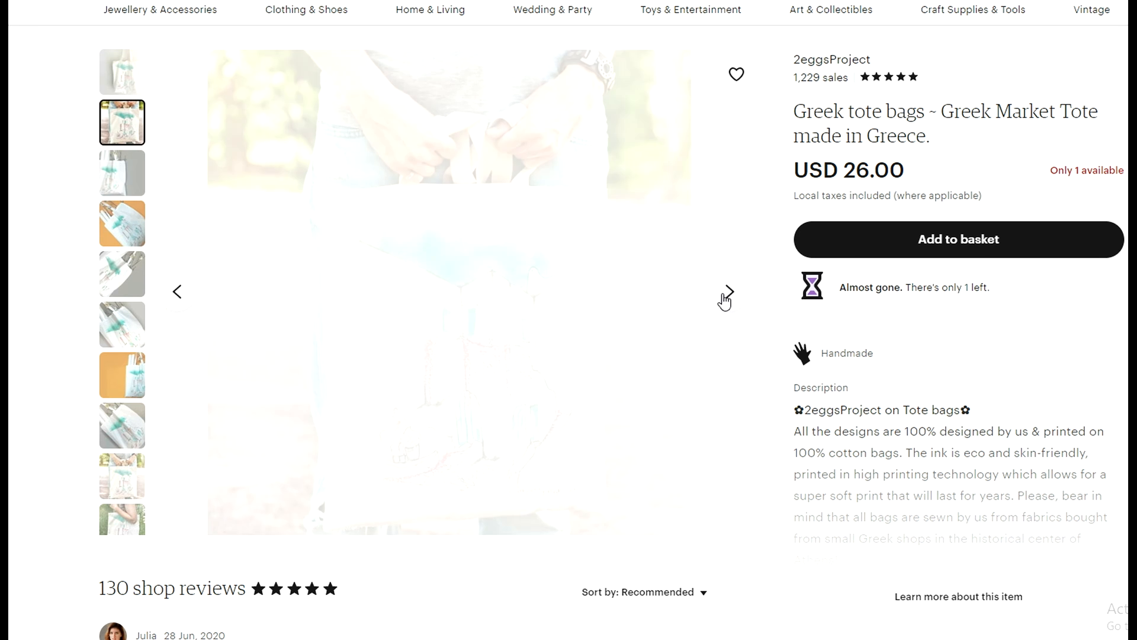
click(725, 299)
click(725, 299)
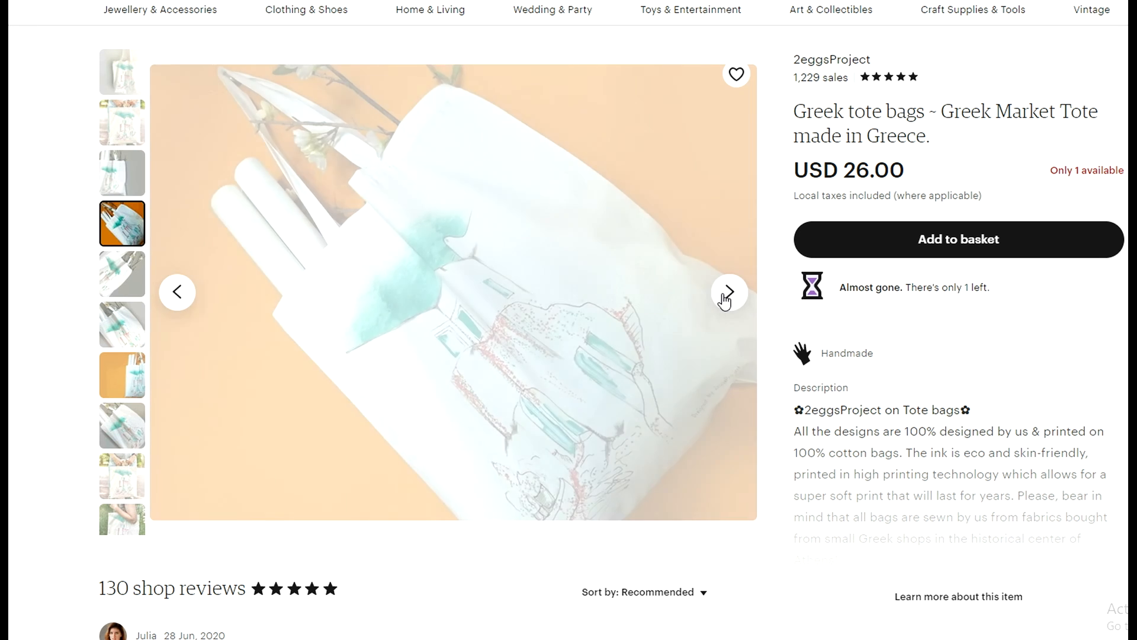
click(726, 299)
click(735, 293)
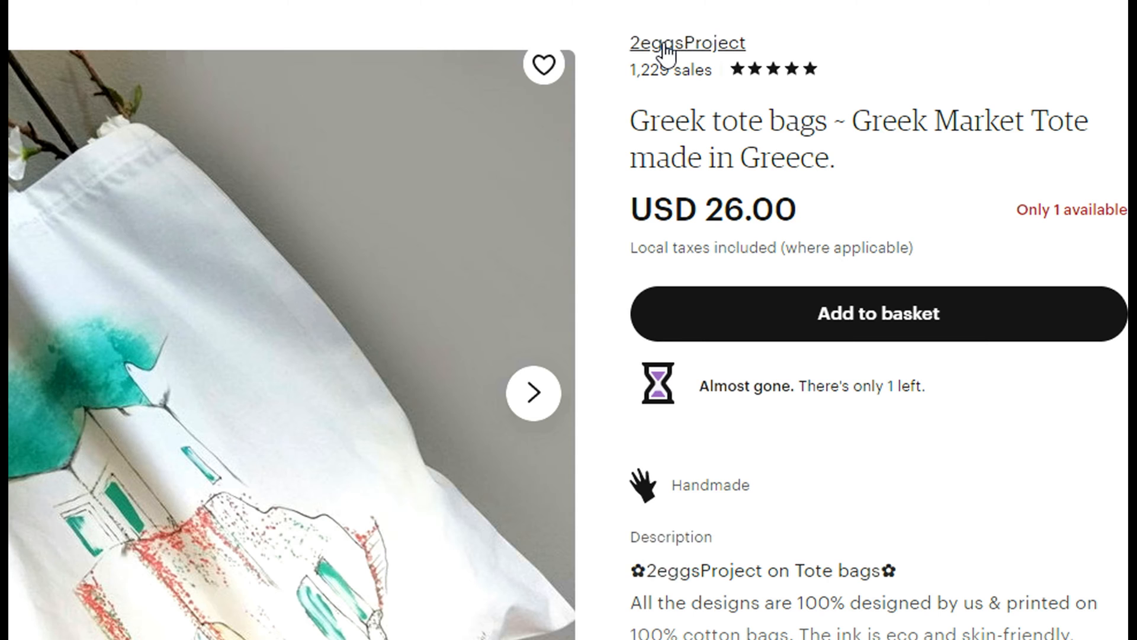
- Open the 2eggsProject shop and look through its announcement, featured items and all listed products
click(666, 47)
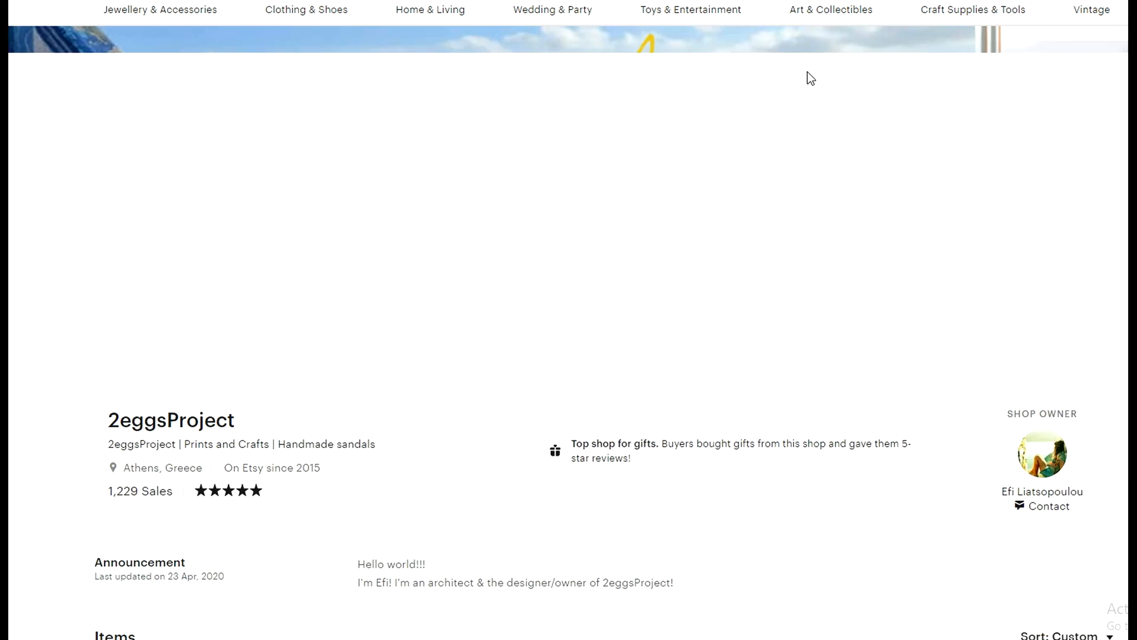
scroll(563, 325, down, 5)
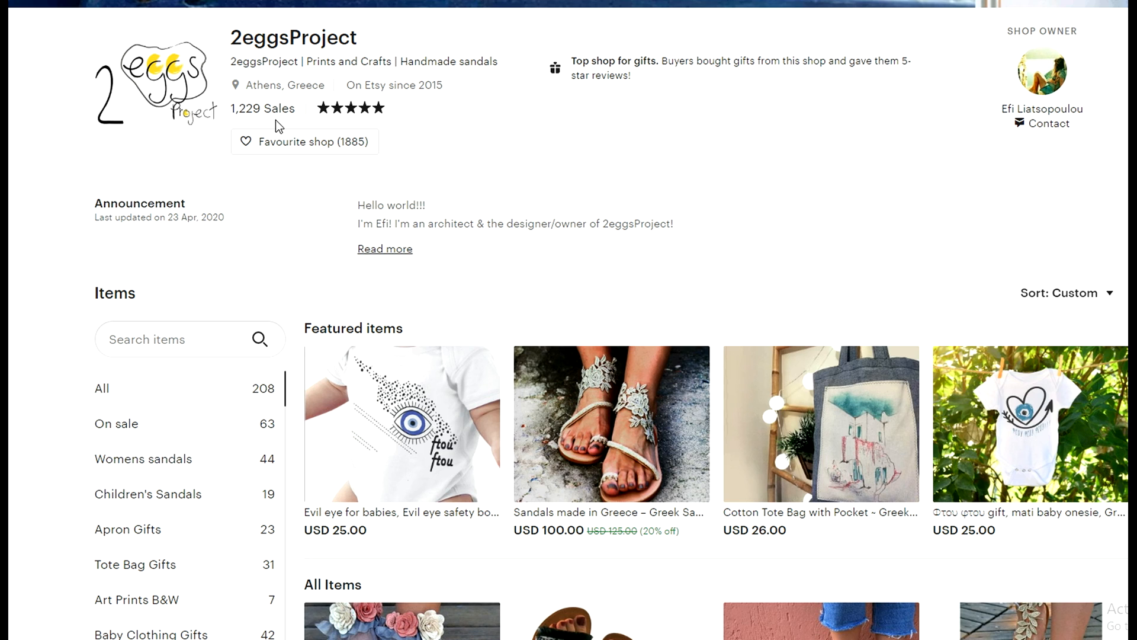
mouse_move(471, 369)
scroll(471, 368, down, 5)
scroll(470, 368, down, 5)
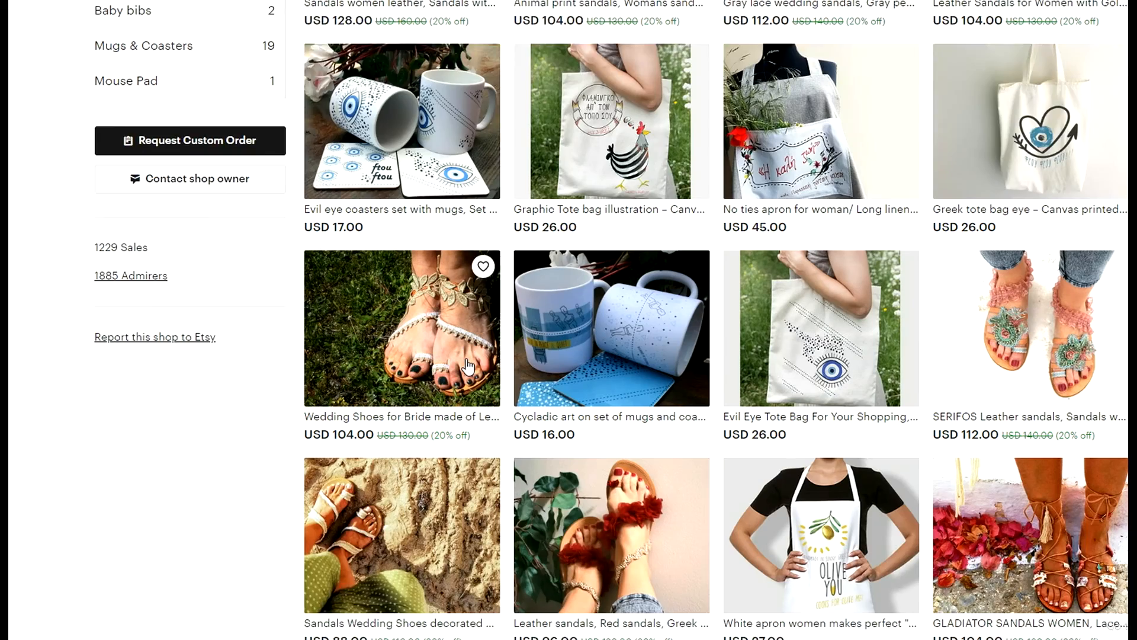
scroll(468, 364, down, 2)
scroll(468, 365, down, 1)
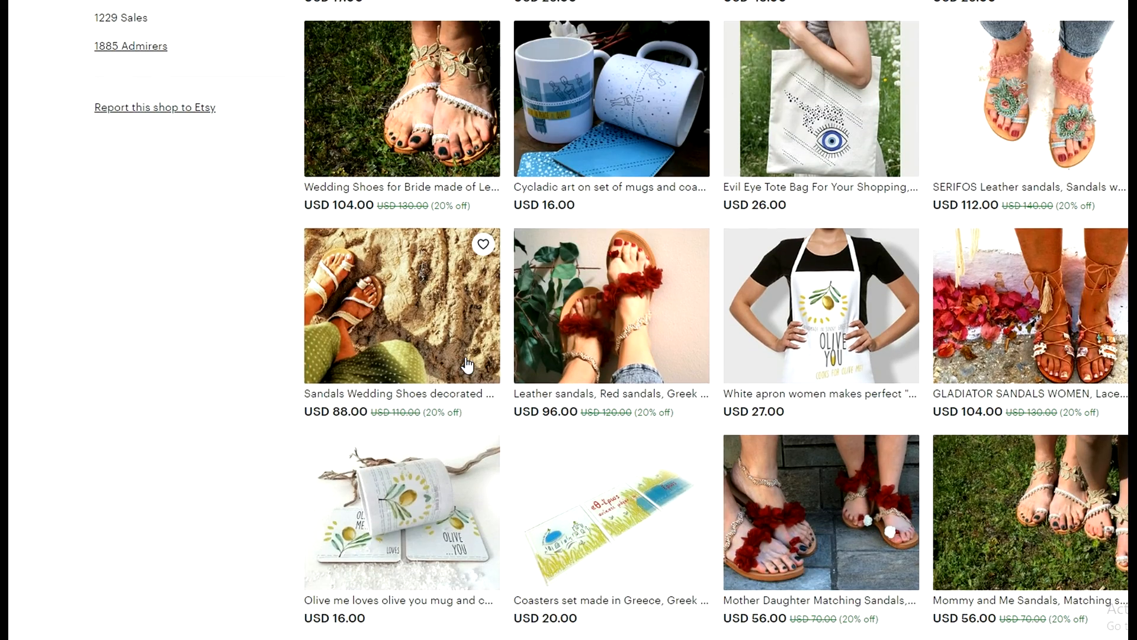
scroll(468, 365, up, 10)
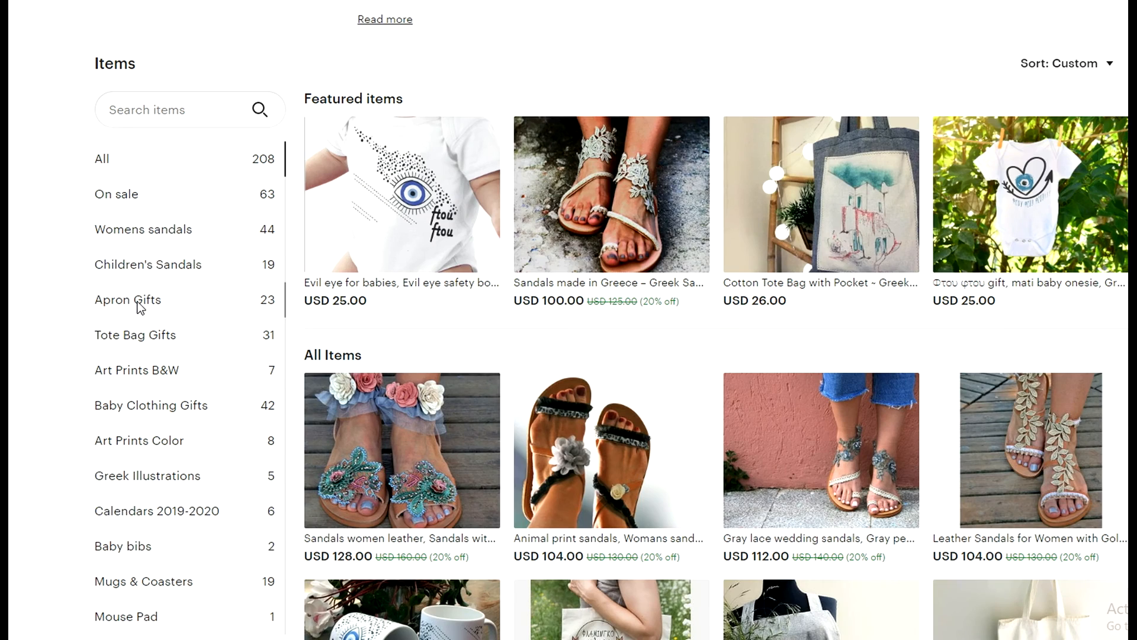
- Show the shop's Apron Gifts section and look through the aprons
click(139, 300)
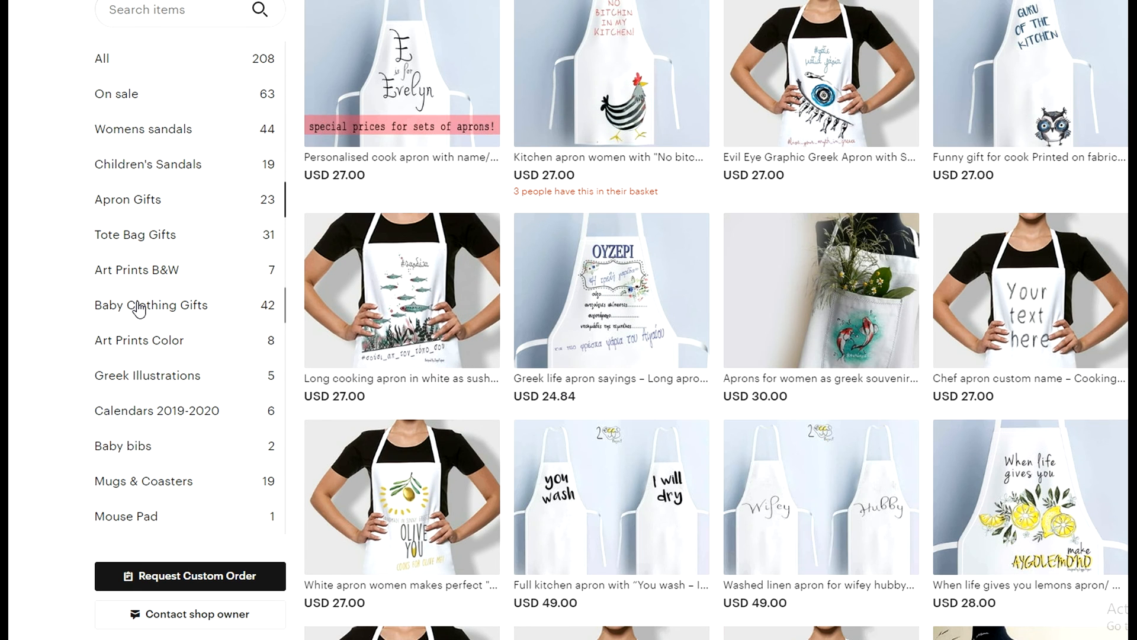
scroll(999, 501, down, 2)
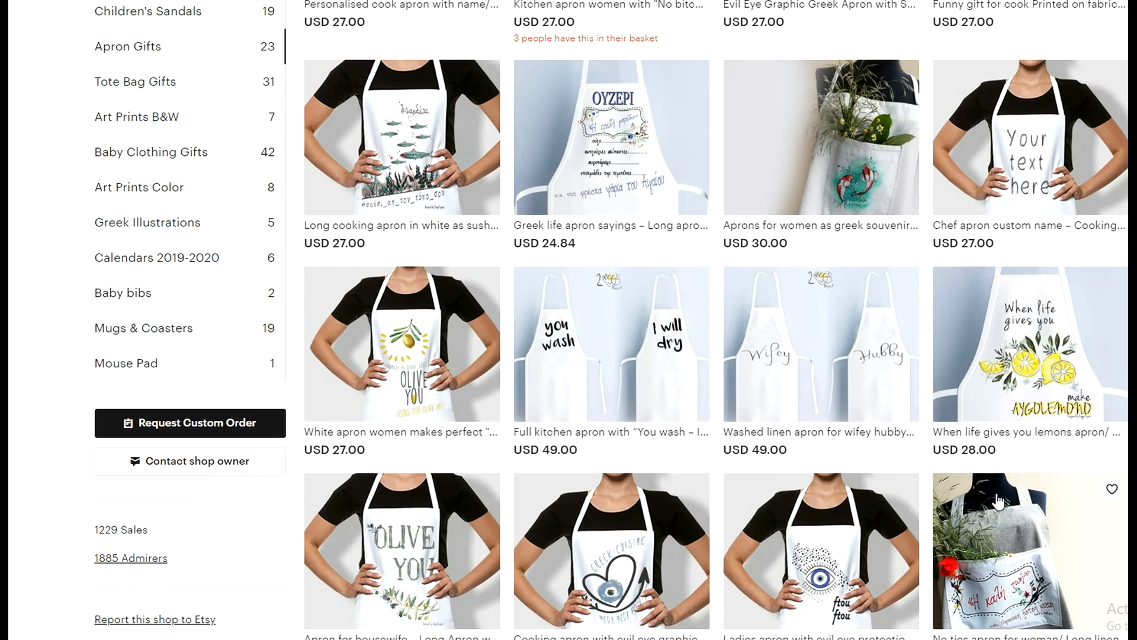
scroll(999, 501, up, 4)
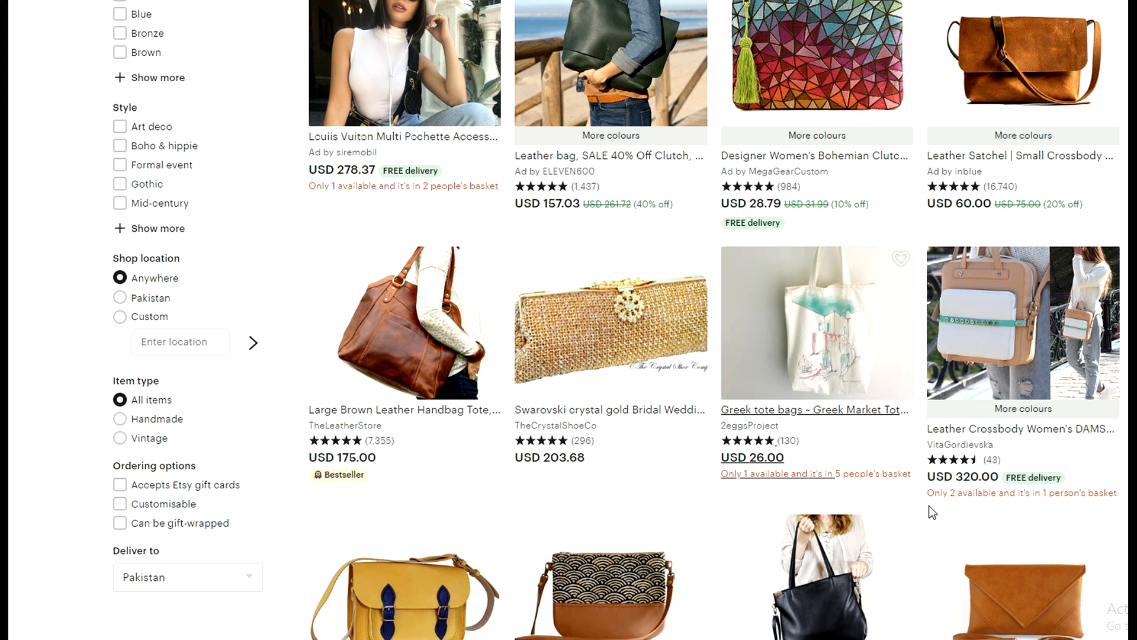
- Go back to the handbag results and open the Leather Crossbody Women's bag listing
scroll(932, 511, down, 1)
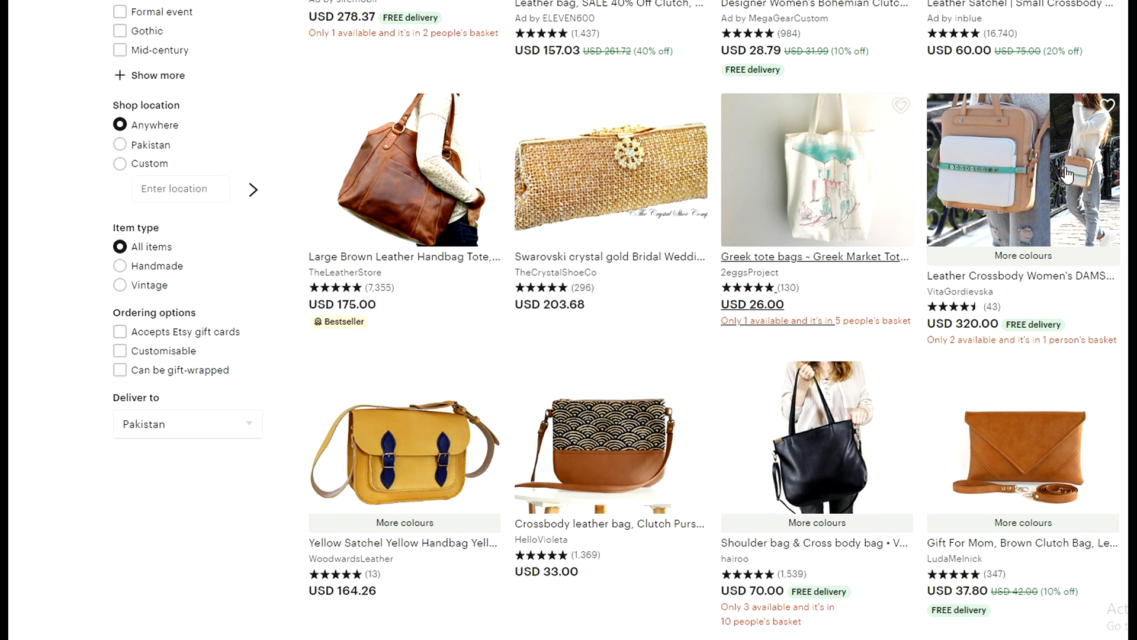
click(1064, 192)
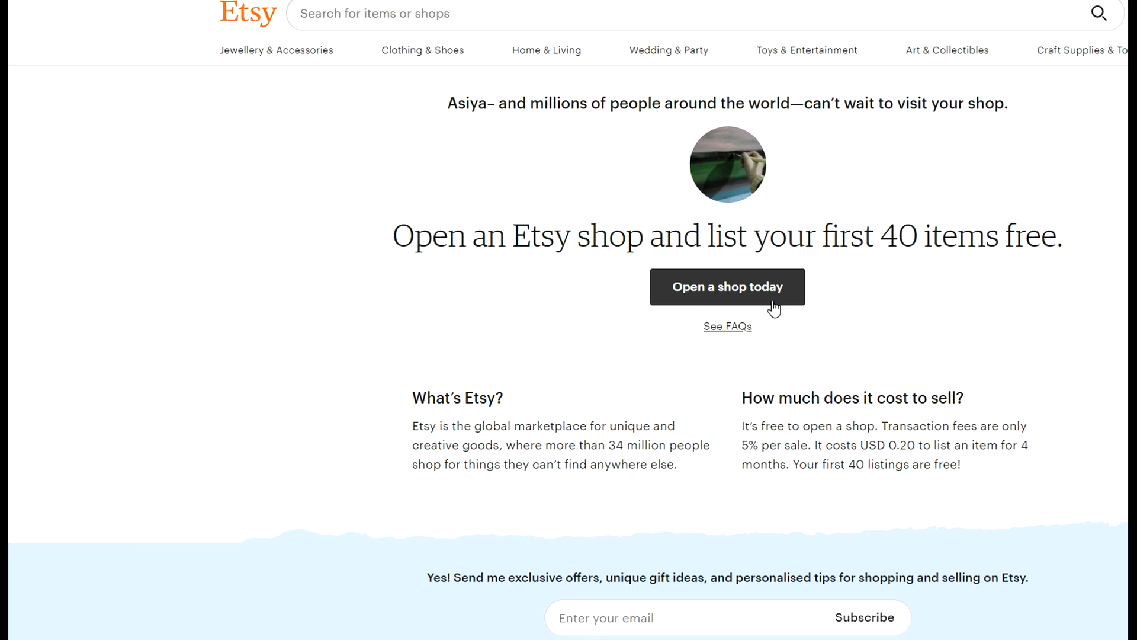
- Start opening a shop from the Etsy page offering the first 40 listings free
click(730, 298)
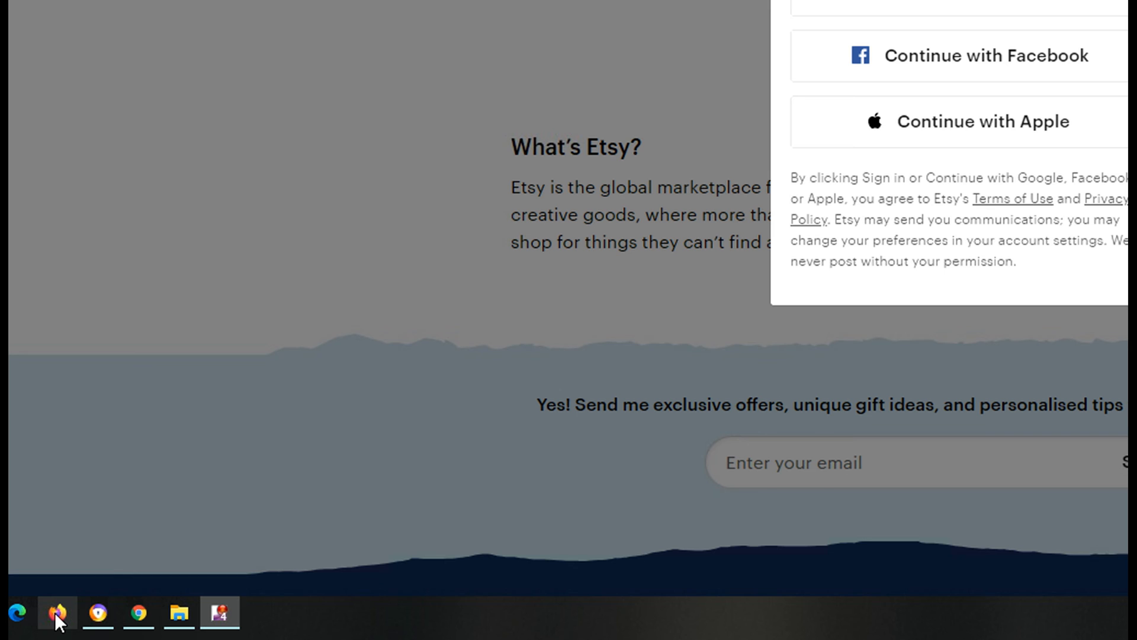
- Open the Sell on Etsy page from the Google results and start opening a shop from its Start selling today section
mouse_move(95, 624)
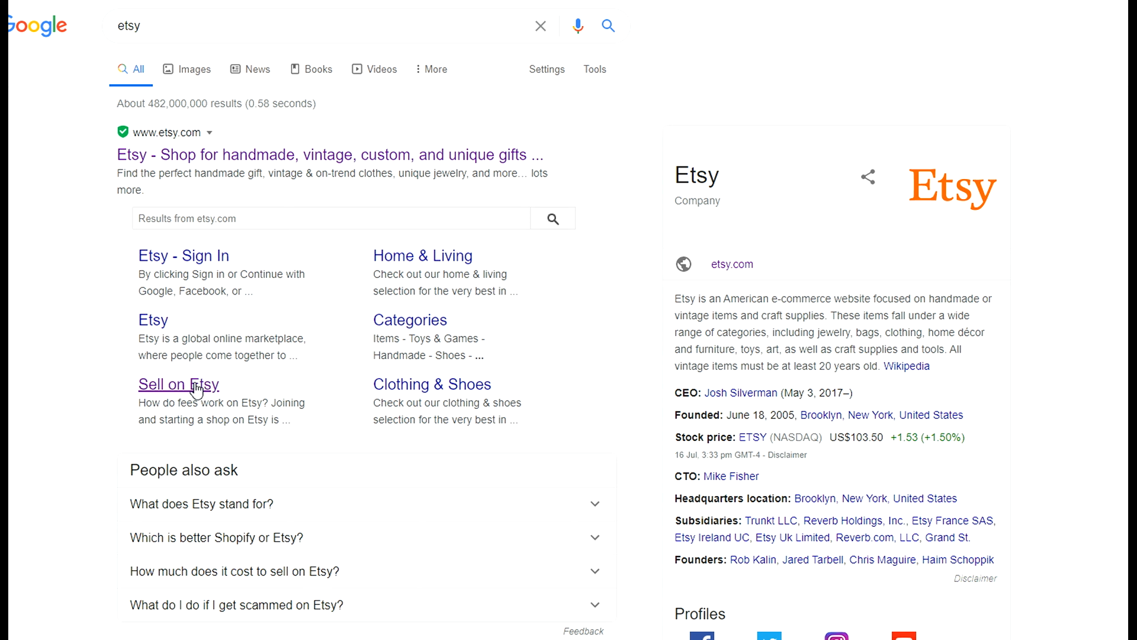
click(197, 388)
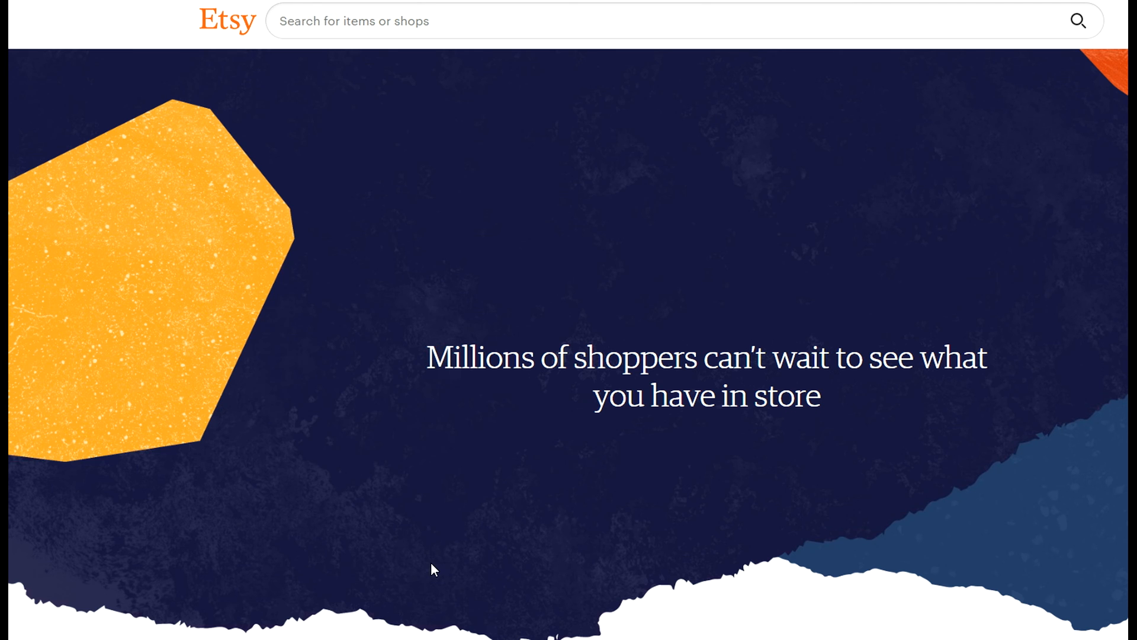
scroll(935, 308, down, 7)
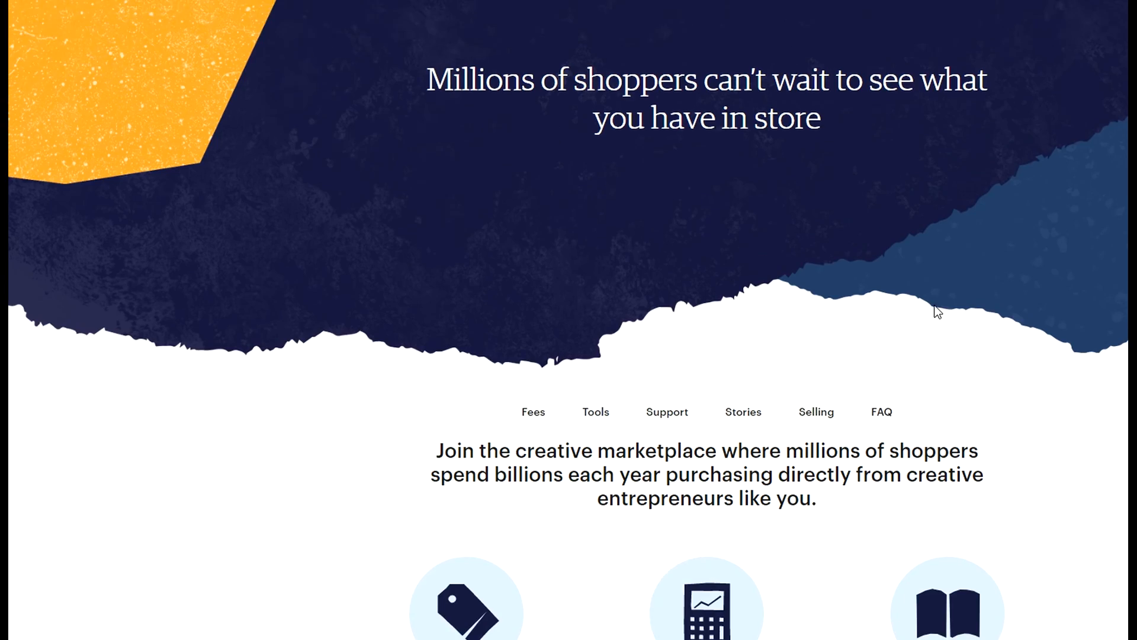
scroll(938, 311, down, 8)
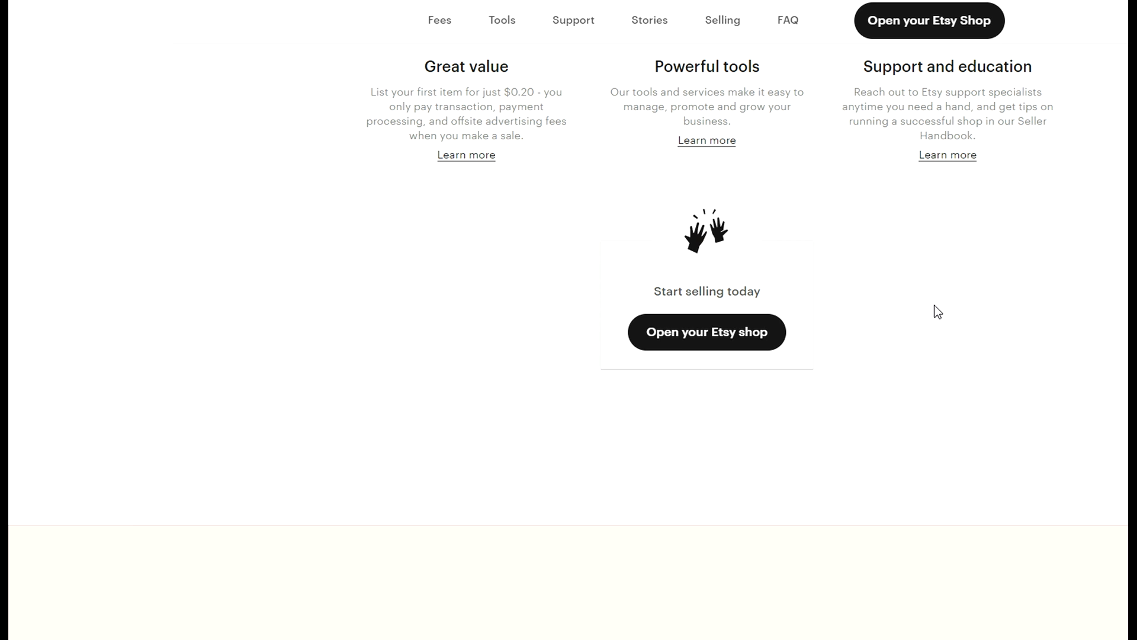
click(692, 348)
click(718, 187)
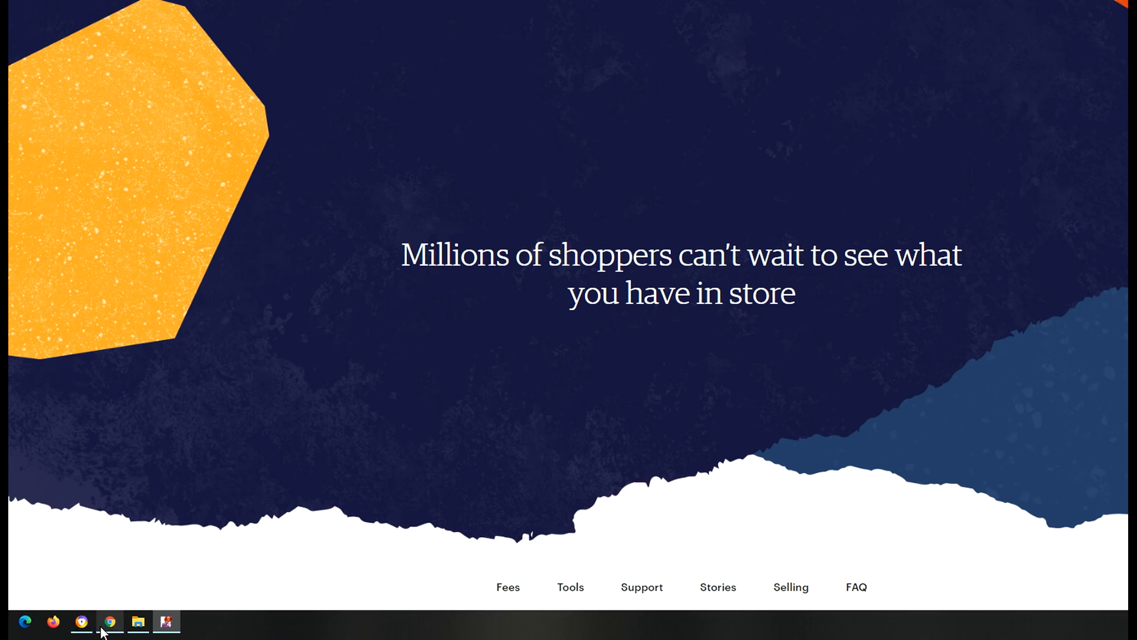
- Start opening a shop from the Start selling today section of the signed-in Sell on Etsy page
mouse_move(104, 621)
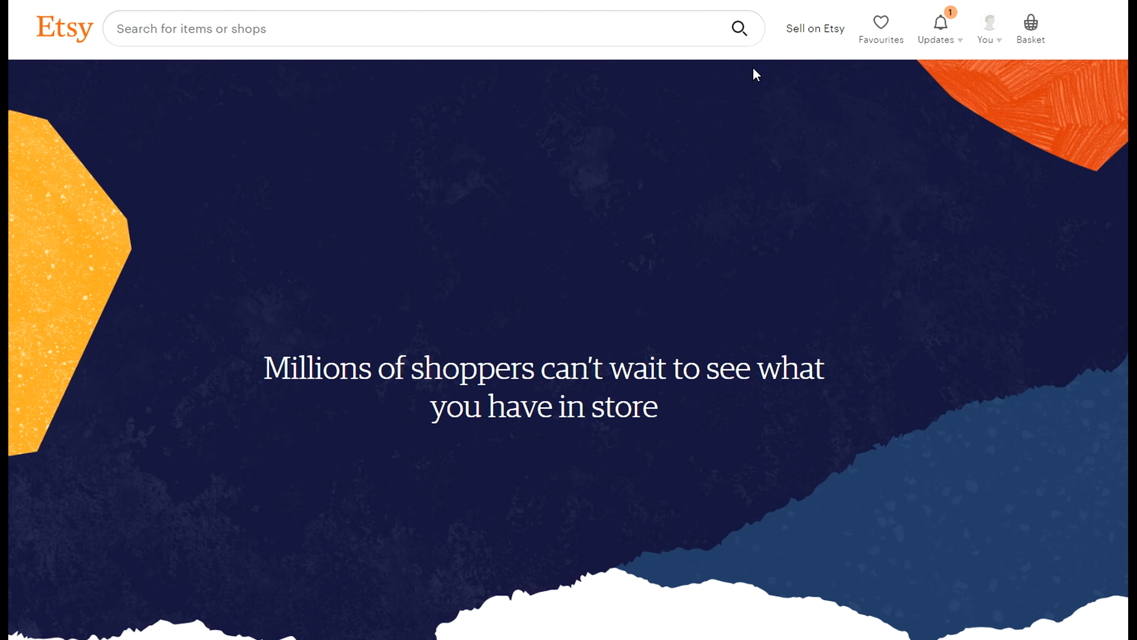
scroll(380, 418, down, 8)
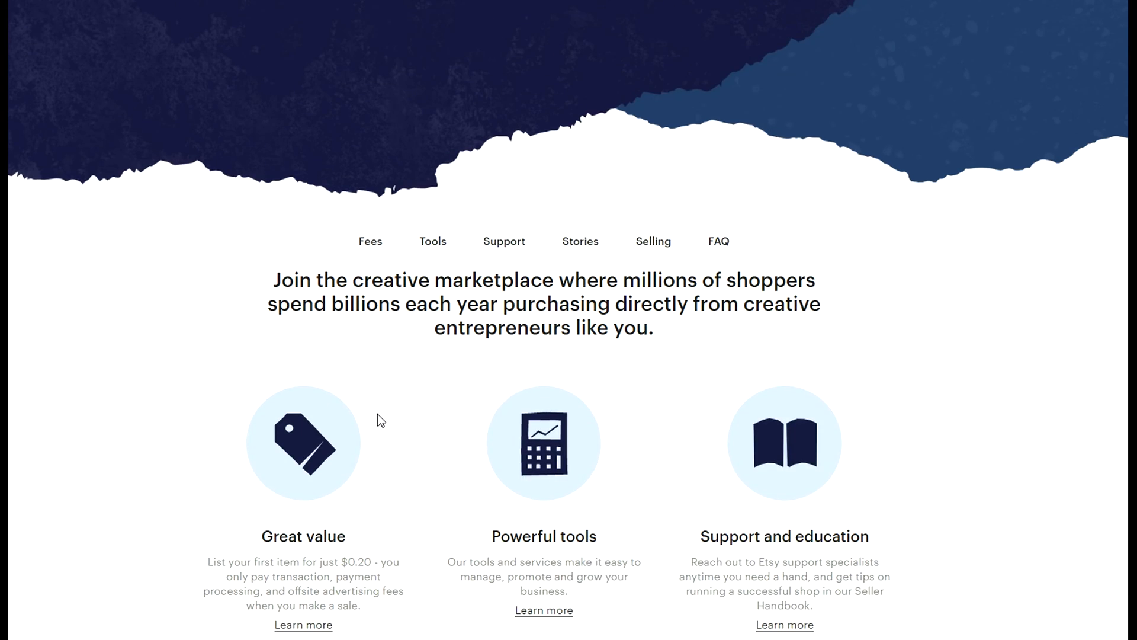
scroll(378, 414, down, 5)
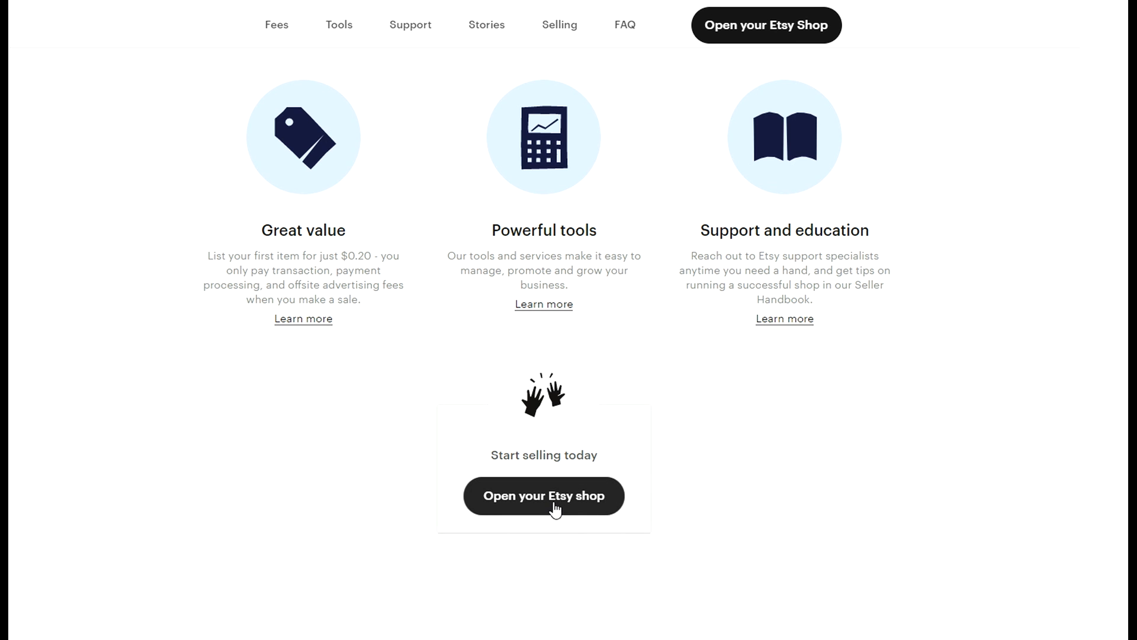
click(564, 507)
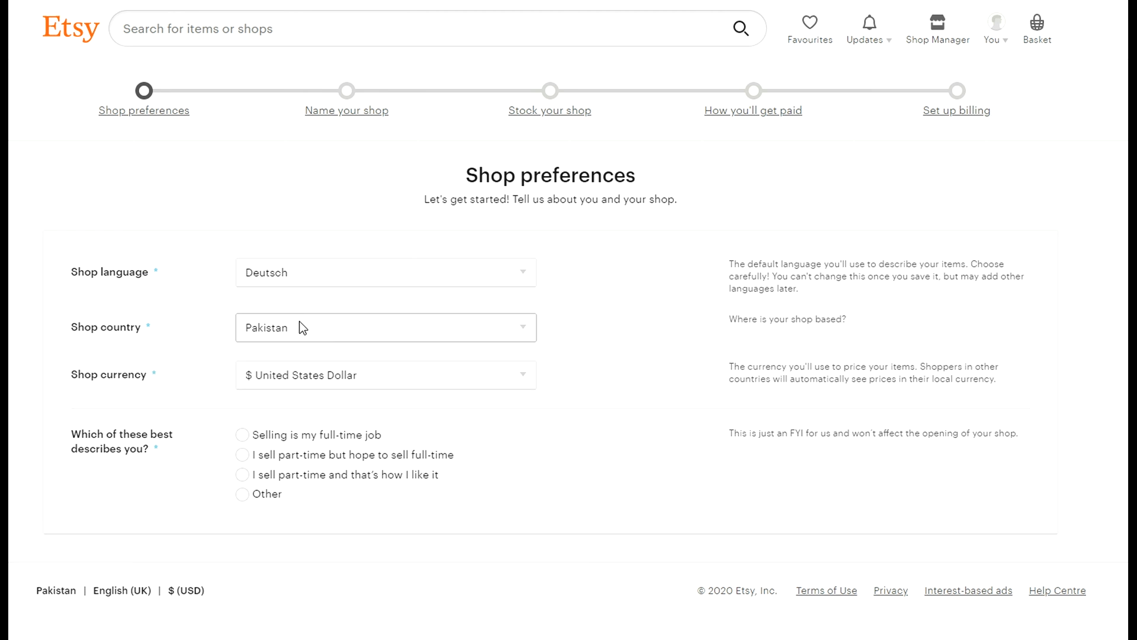
- Set the shop language to English, keep Pakistan as country, choose Selling is my full-time job, and save the shop preferences
click(521, 277)
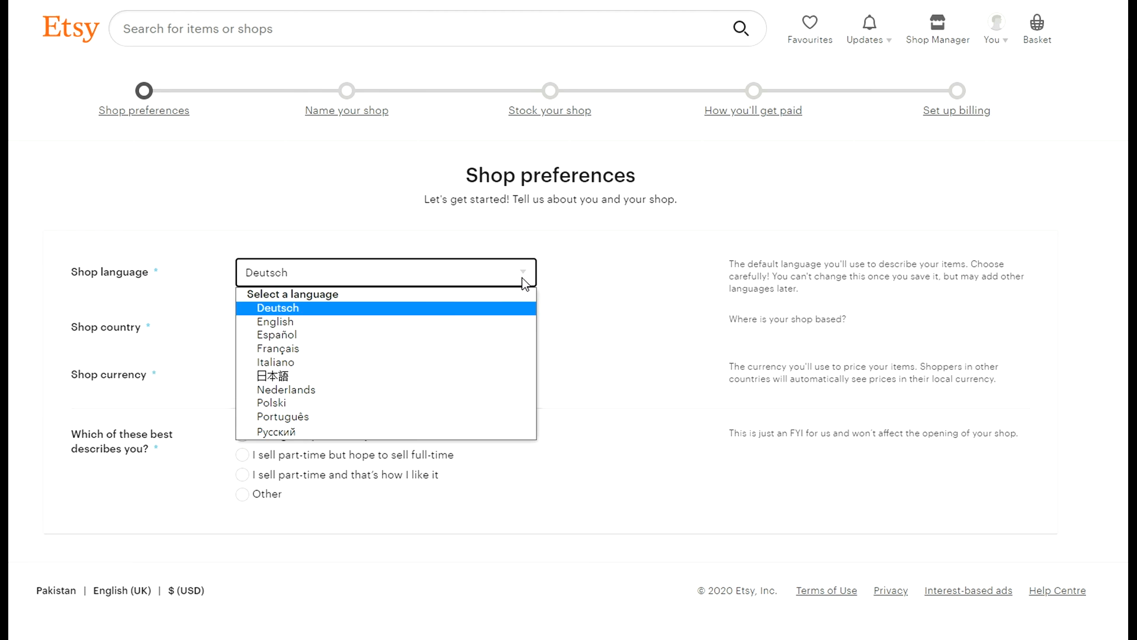
click(357, 324)
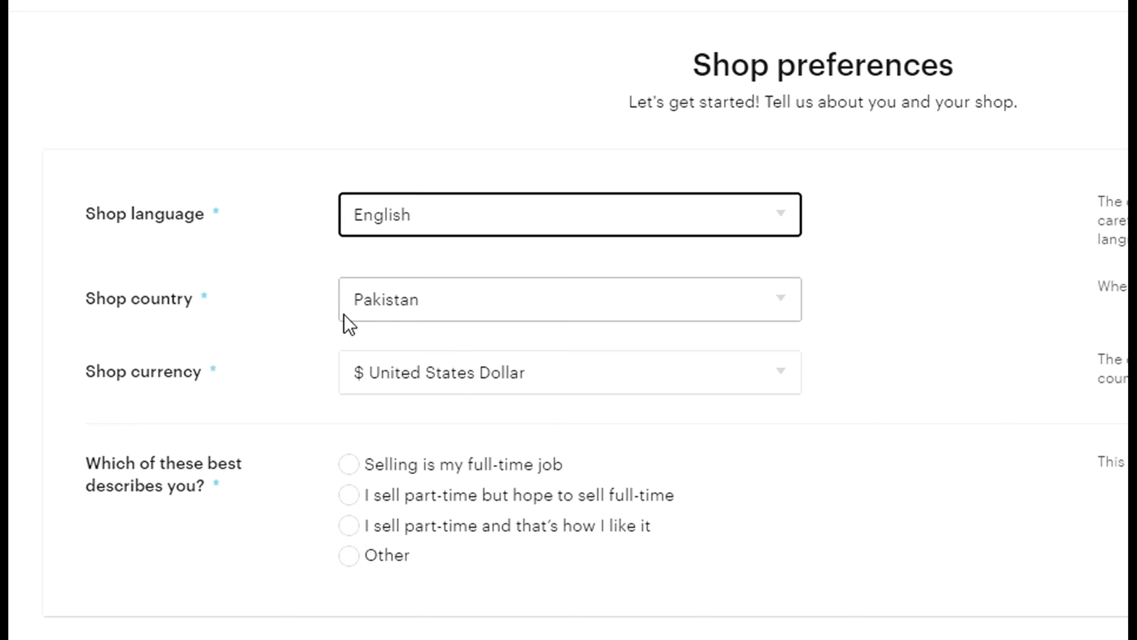
click(784, 303)
click(785, 303)
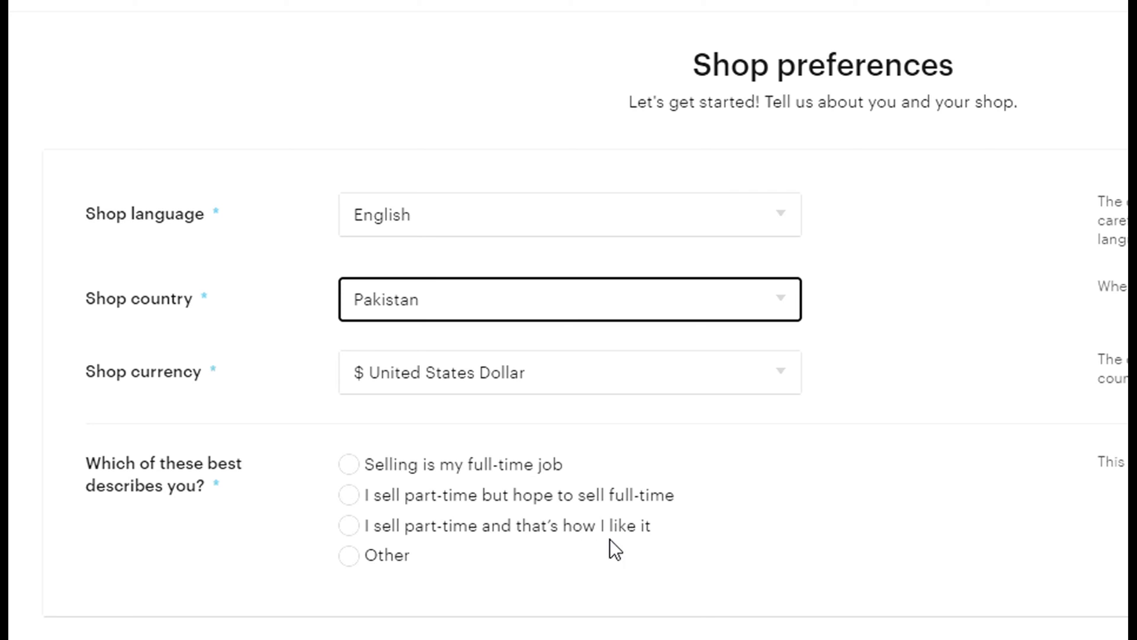
click(351, 468)
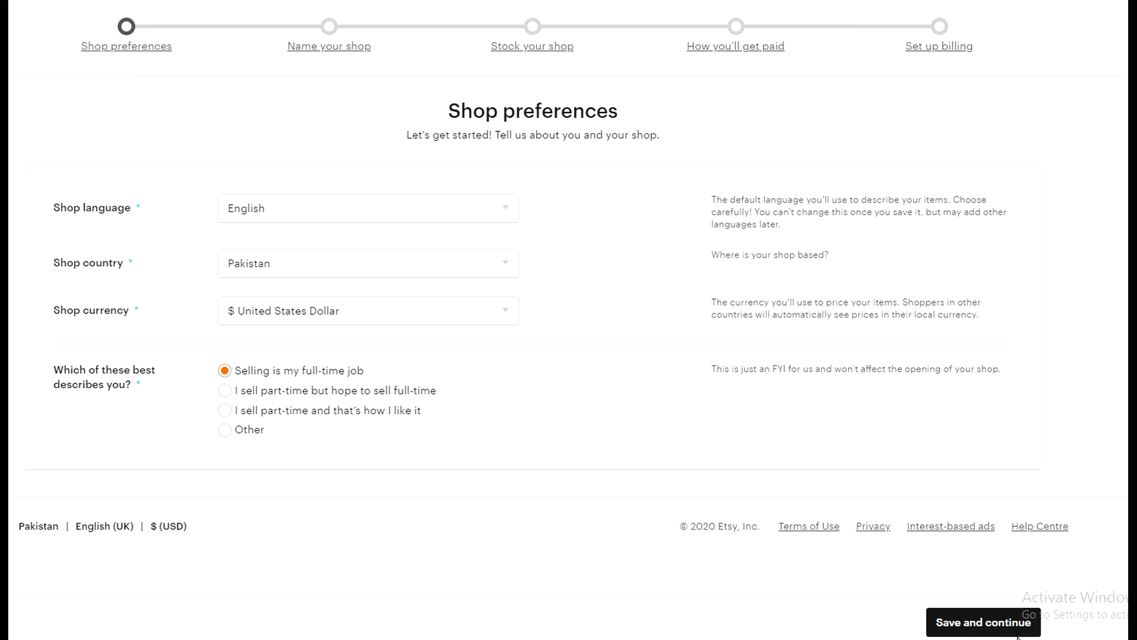
click(981, 624)
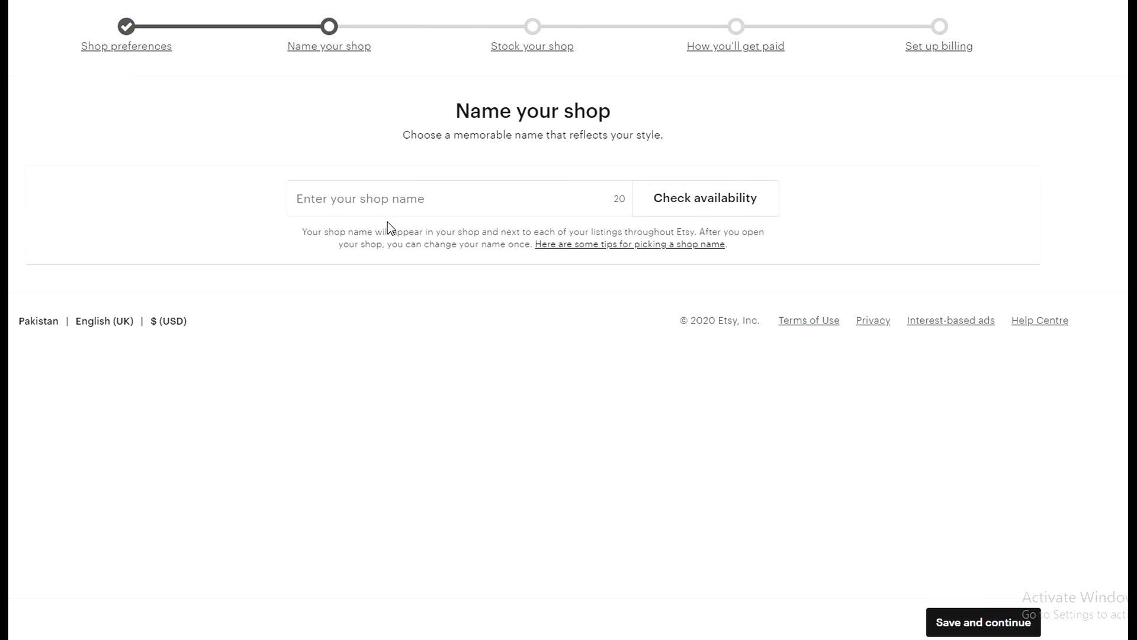
- Name the shop with the owner's full name followed by Studio, check the name's availability, and save it
click(382, 211)
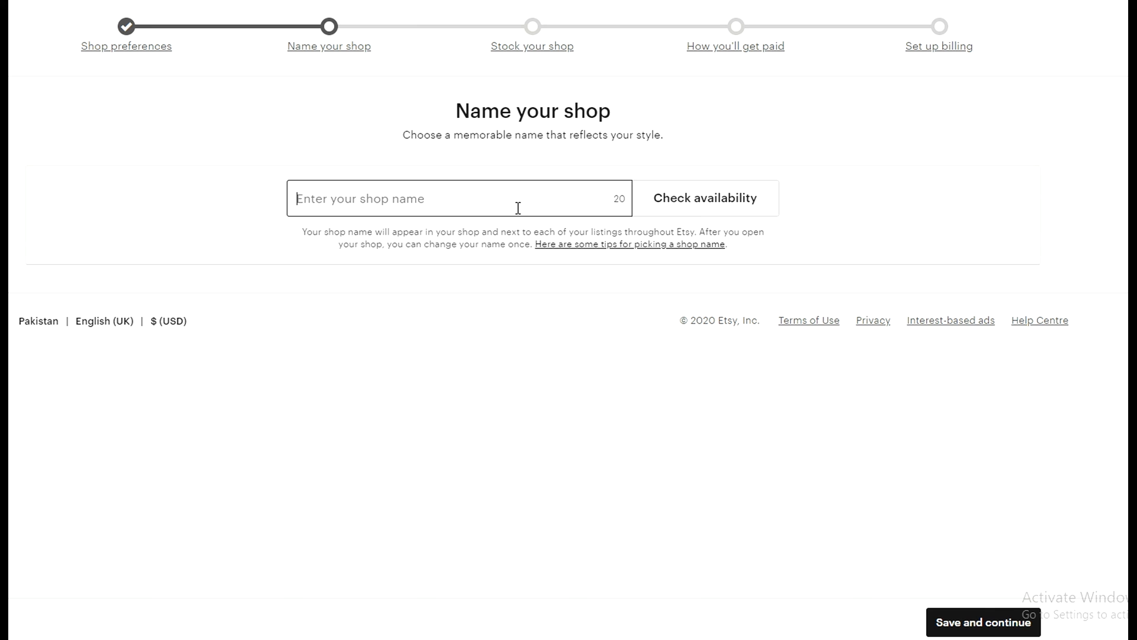
text(BUSHRA)
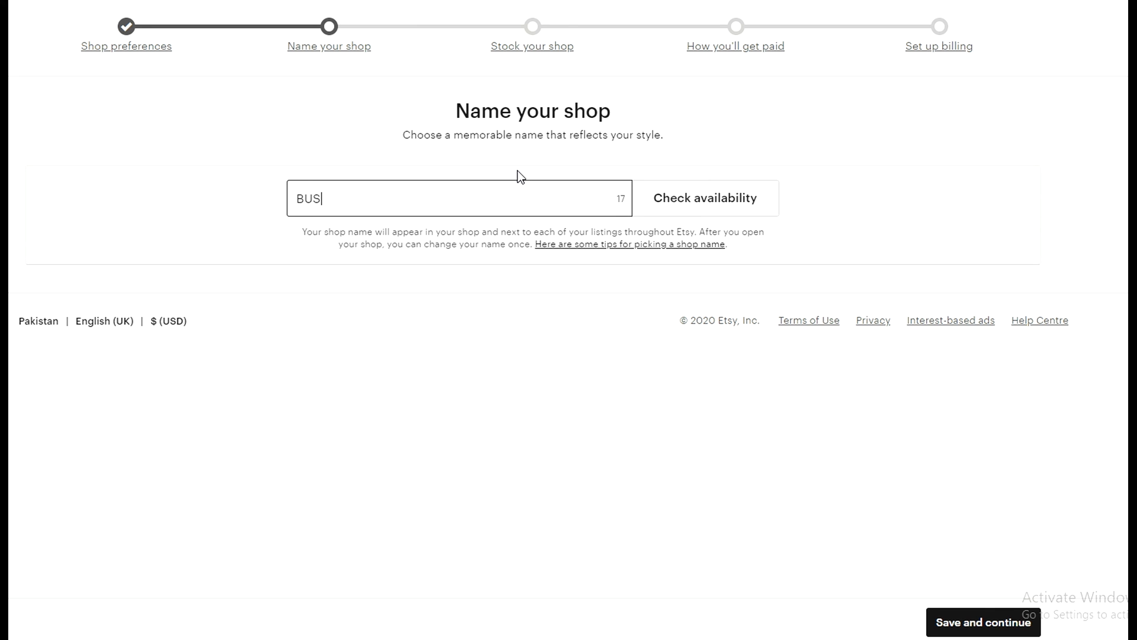
key(BackSpace)
key(BackSpace)
key(BackSpace)
key(BackSpace)
key(BackSpace)
text(ushraBajwaStudio)
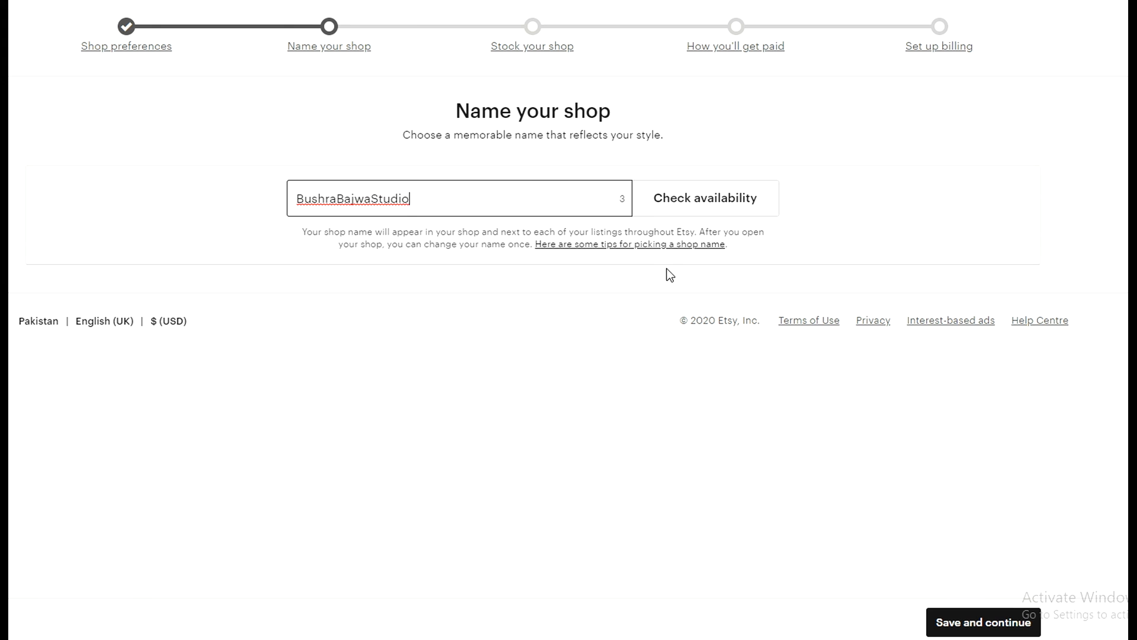
click(681, 204)
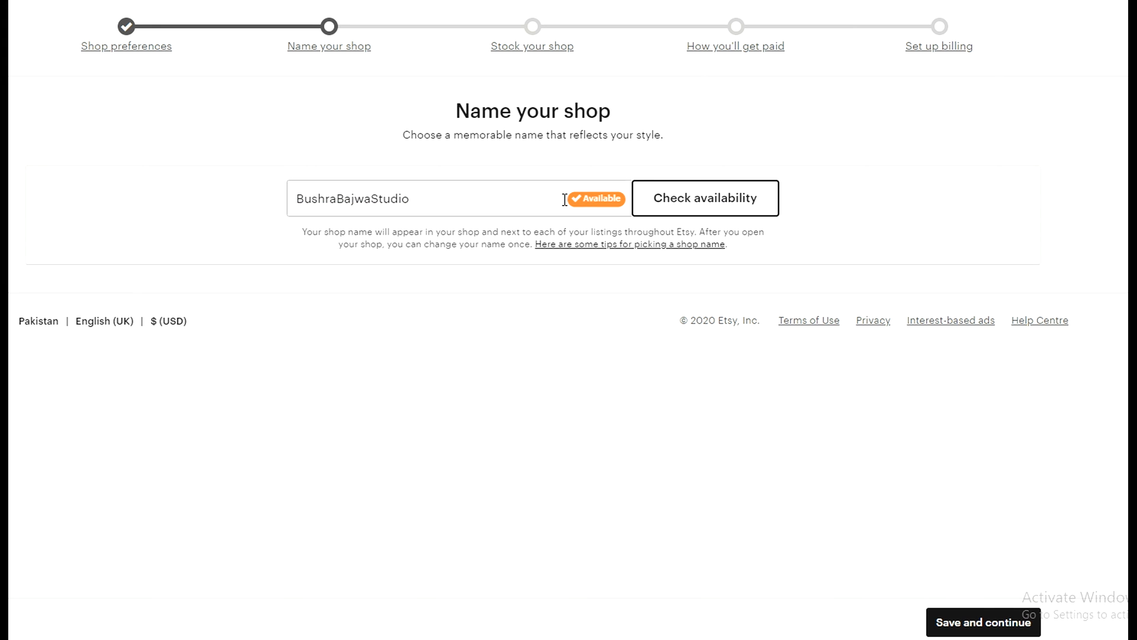
click(1010, 622)
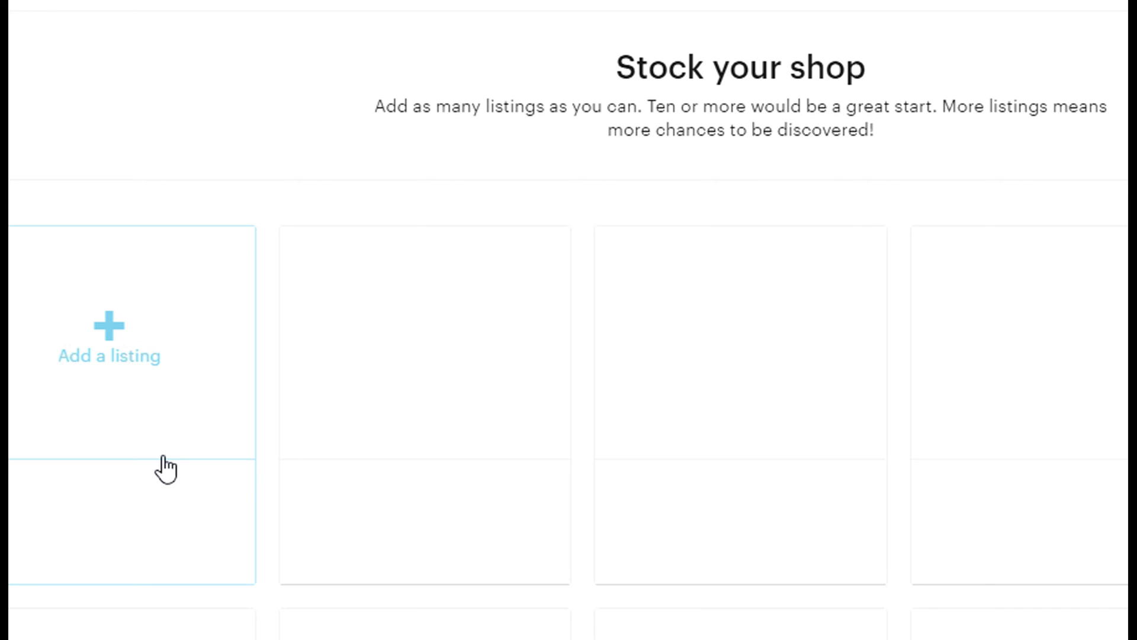
- Start adding a first listing to the shop and look through the new listing form
scroll(179, 513, down, 3)
scroll(178, 514, up, 2)
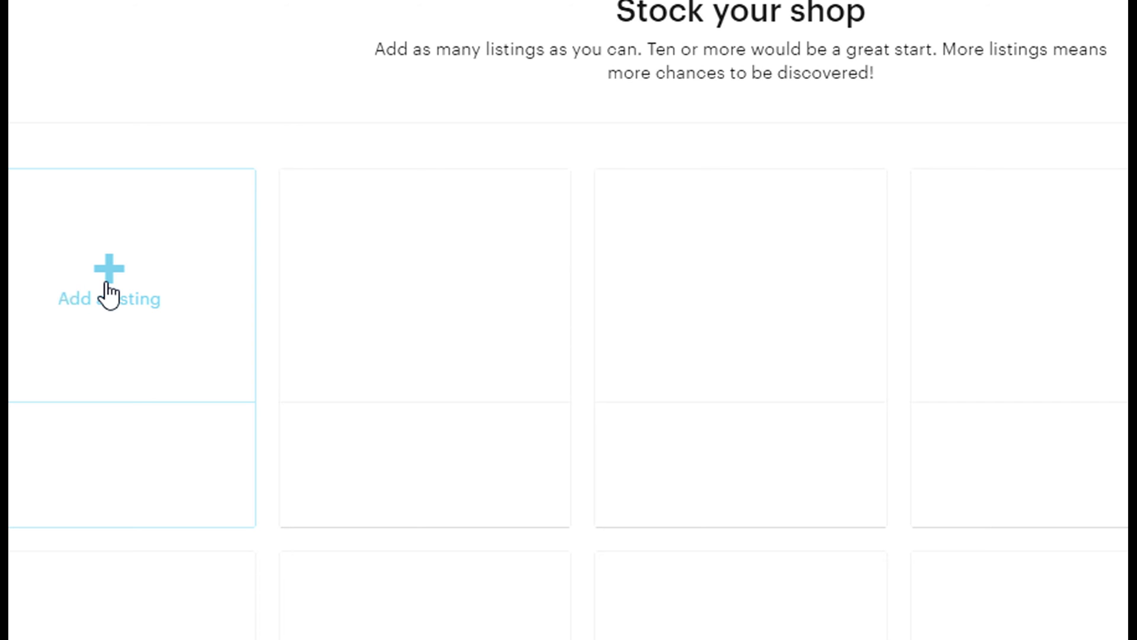
click(160, 315)
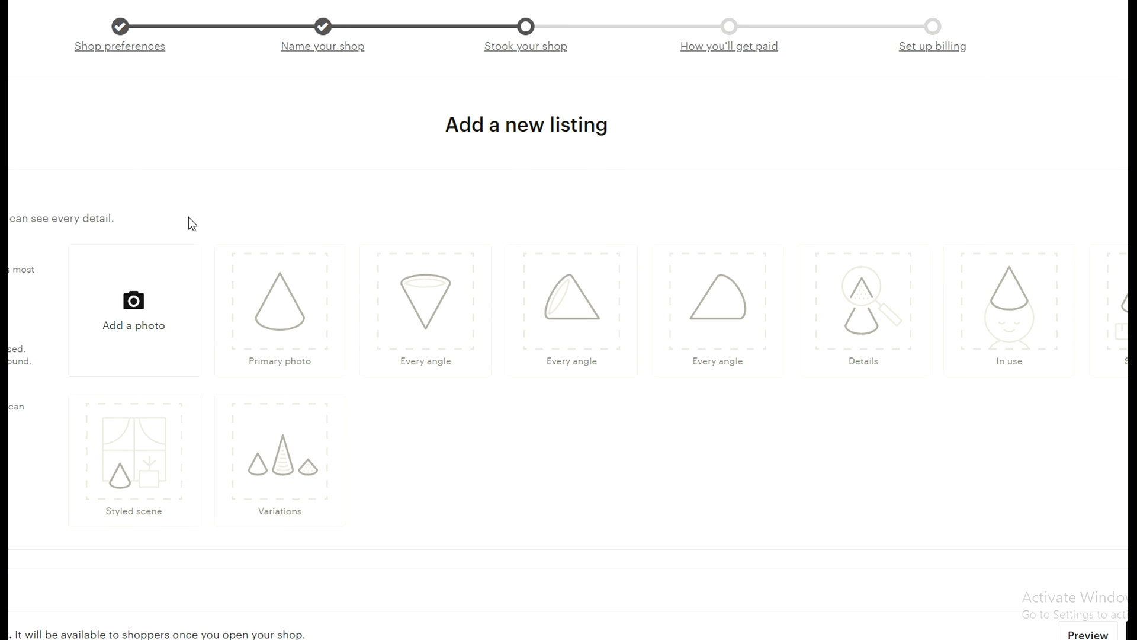
scroll(188, 218, down, 10)
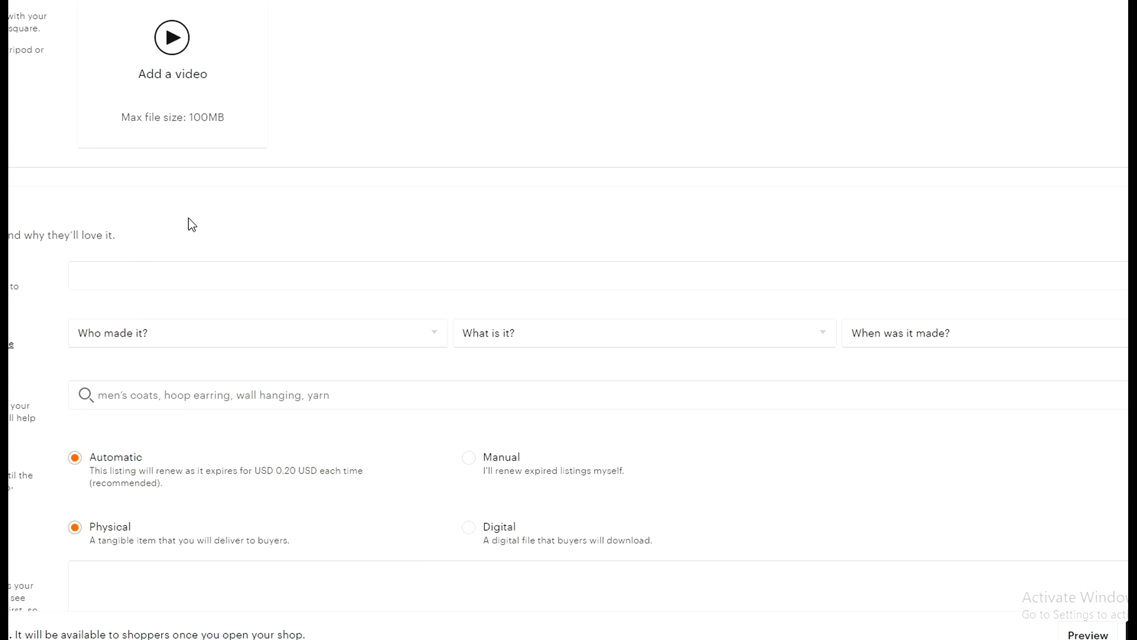
scroll(189, 218, down, 6)
scroll(189, 218, up, 15)
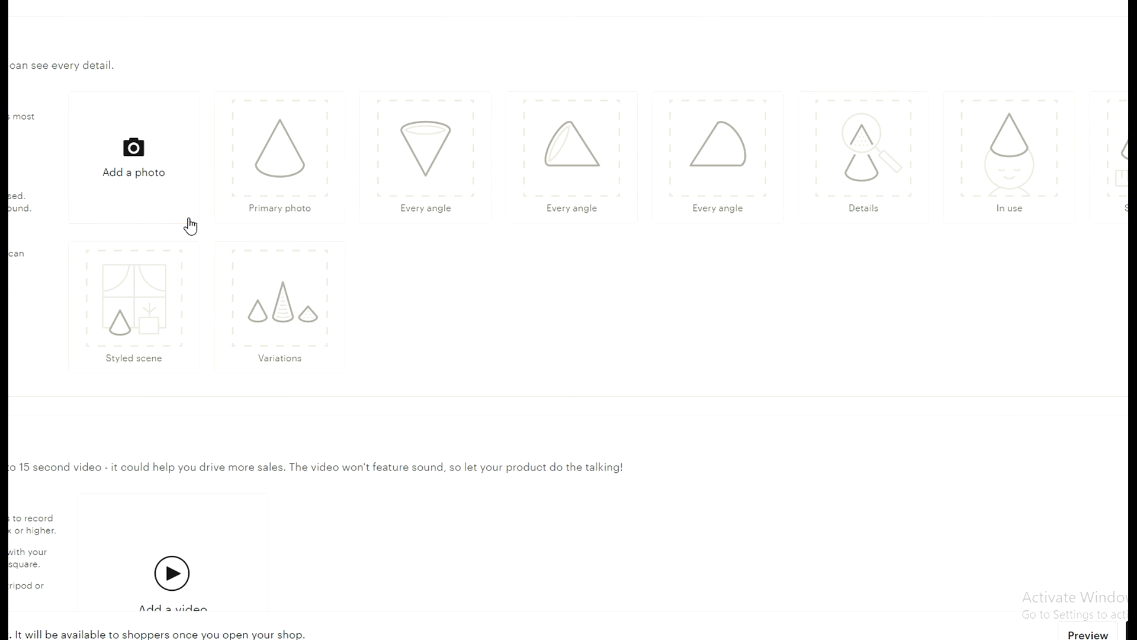
- Add mountains crop br.JPG from the paintings folder on Local Disk (F:) as the listing's primary photo
click(130, 154)
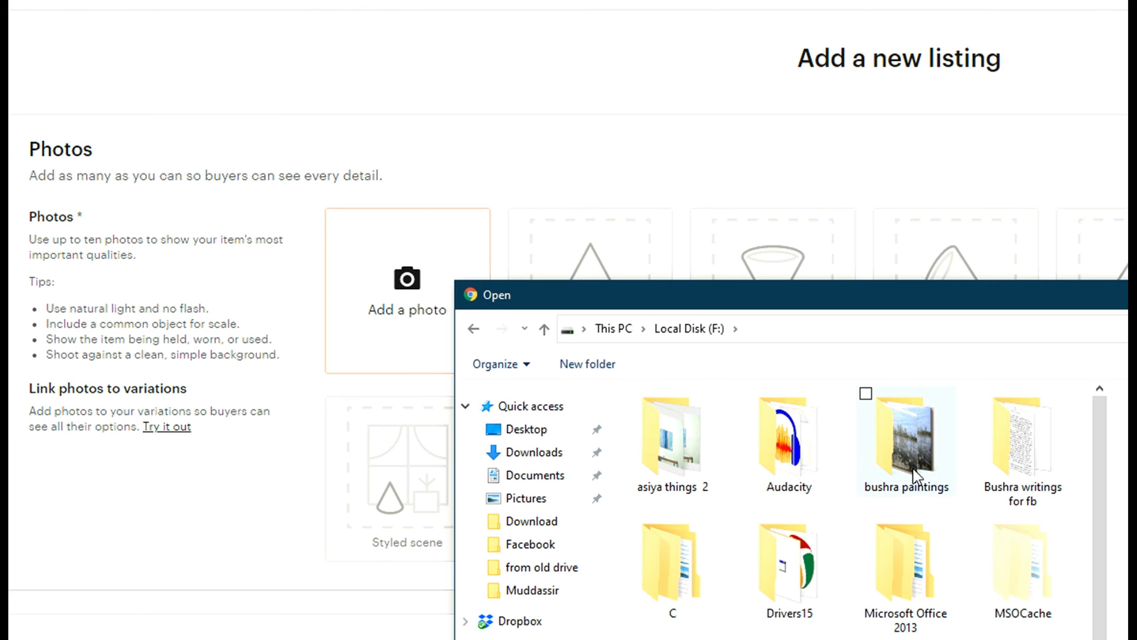
double_click(918, 474)
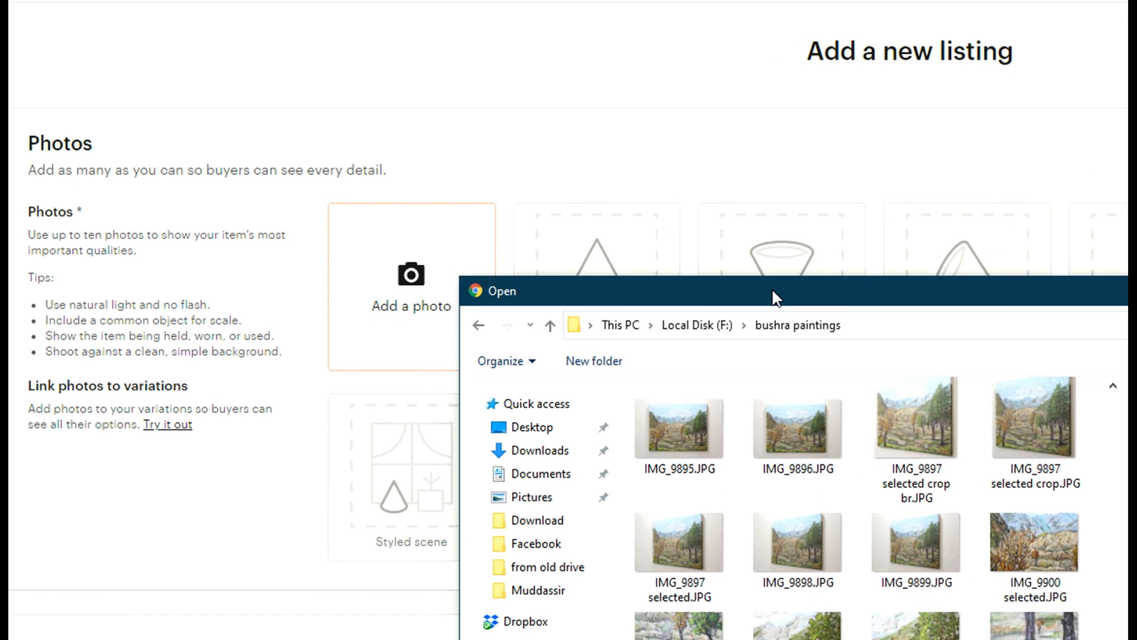
drag(772, 288, 708, 0)
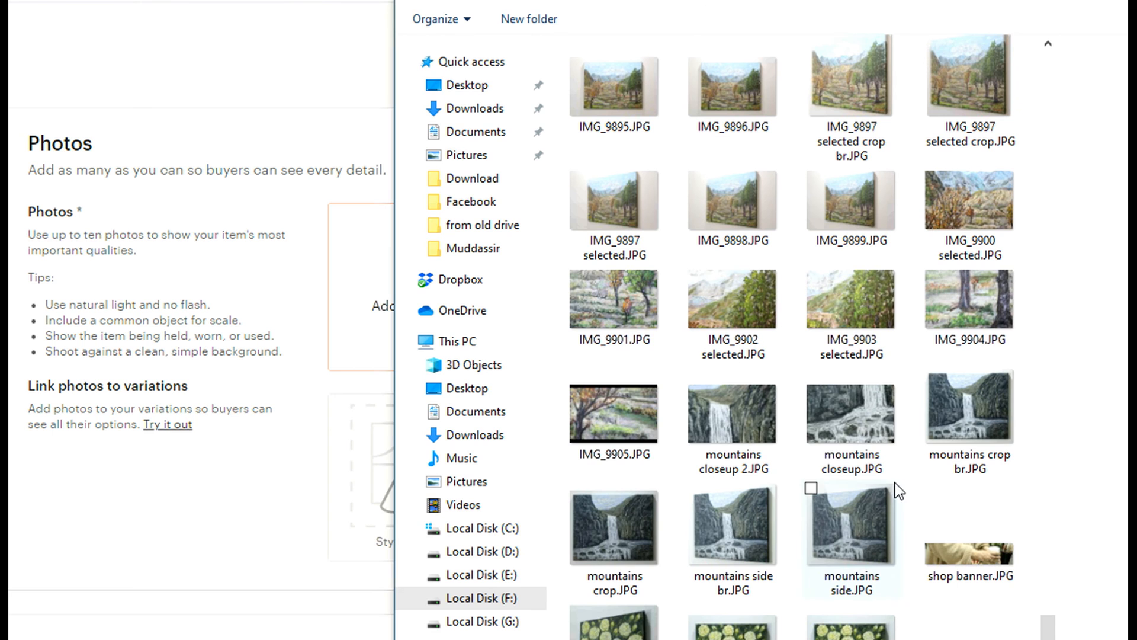
click(983, 418)
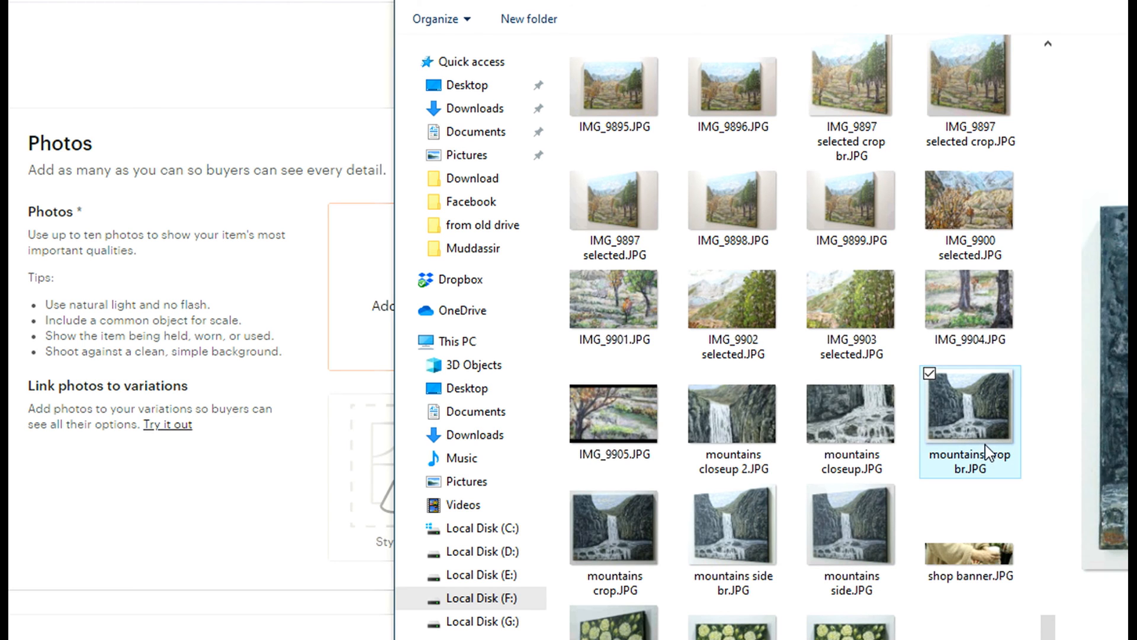
click(594, 576)
double_click(975, 416)
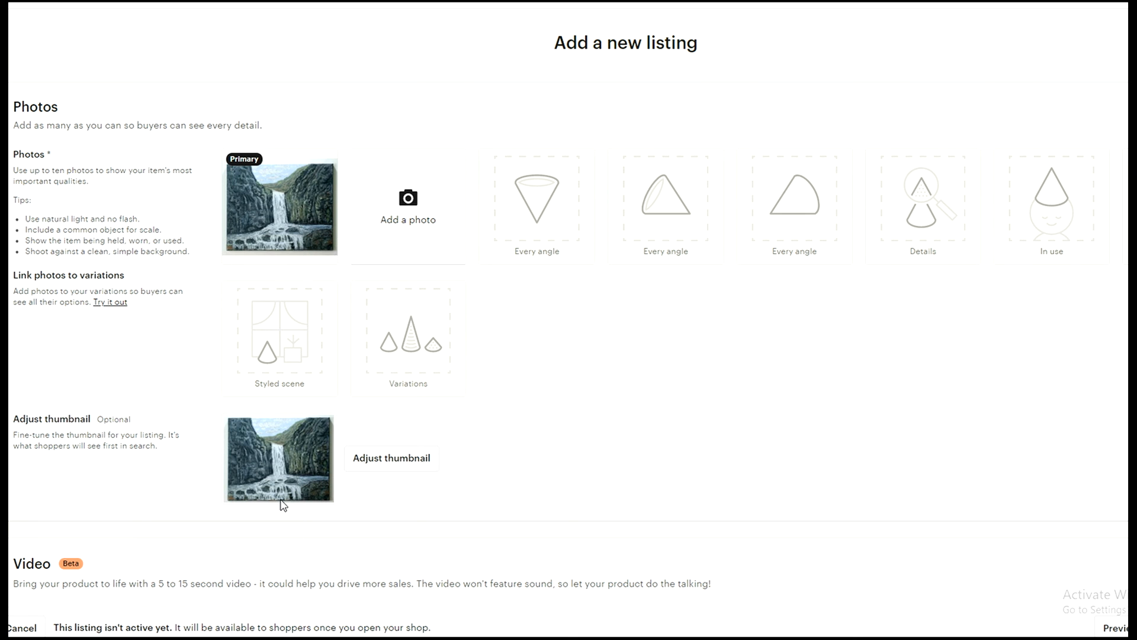
- Try zooming in and repositioning the primary photo's thumbnail, and discard the adjustment
click(408, 468)
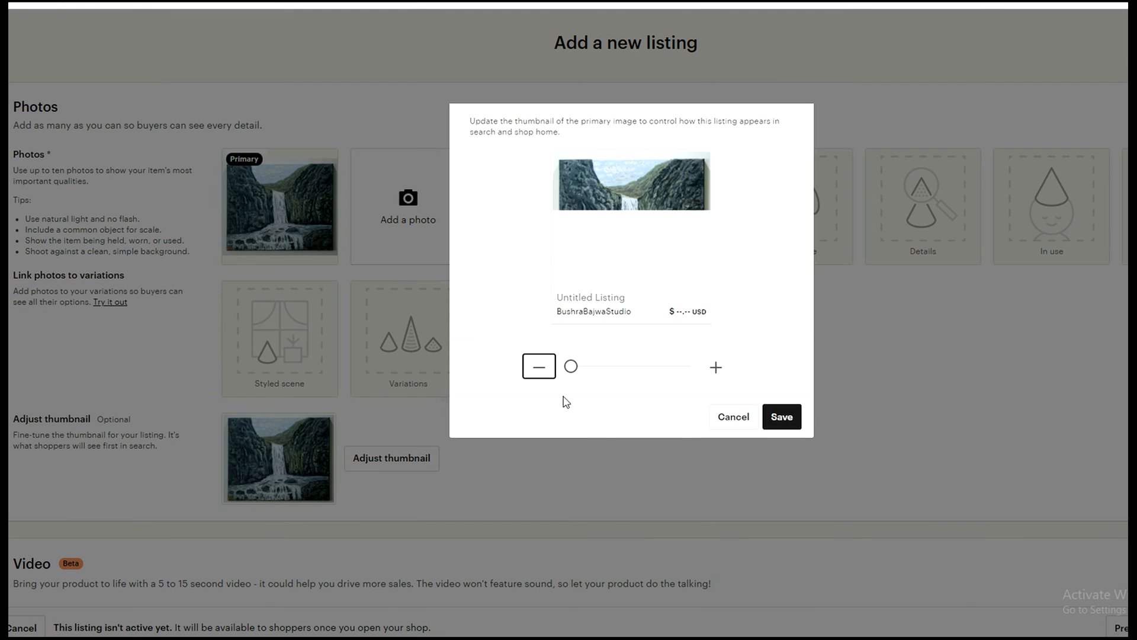
click(717, 360)
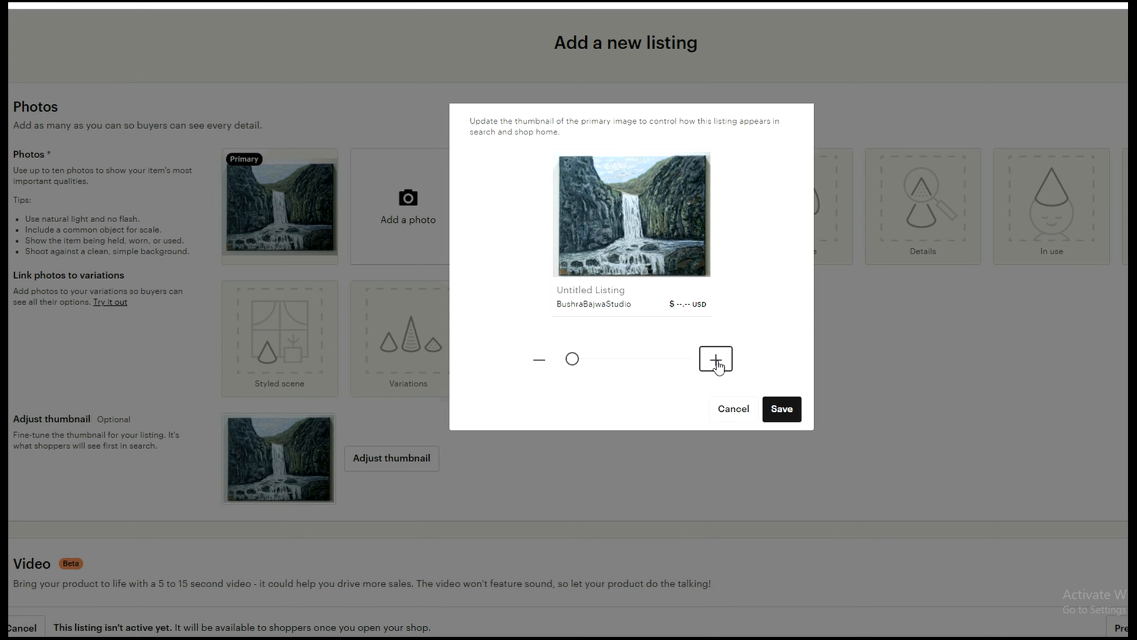
click(718, 362)
drag(664, 259, 661, 248)
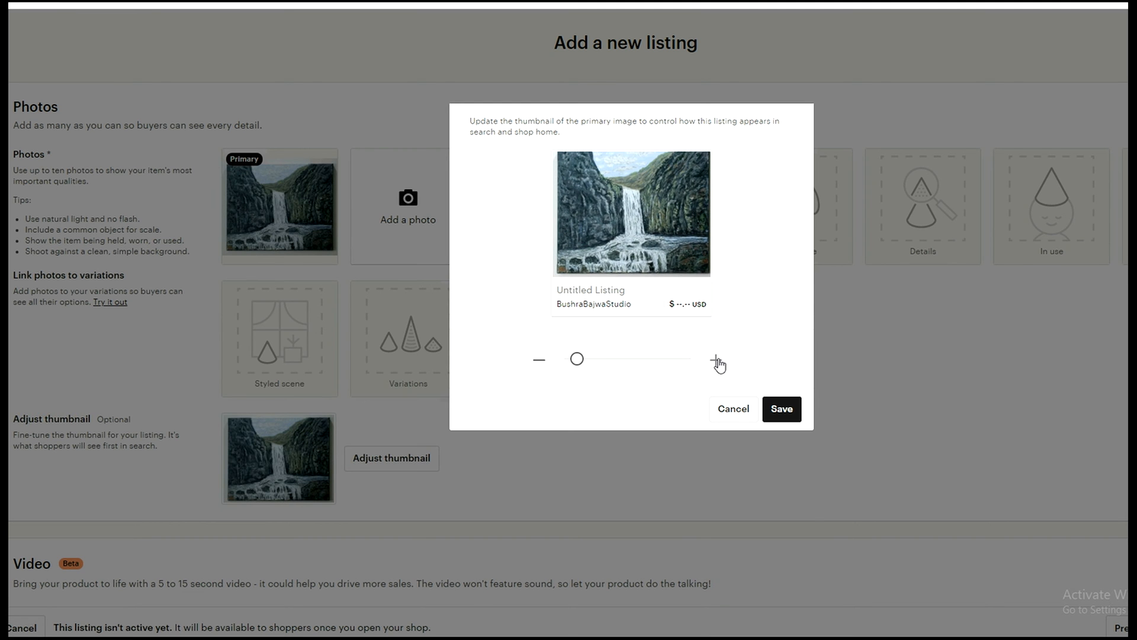
click(717, 361)
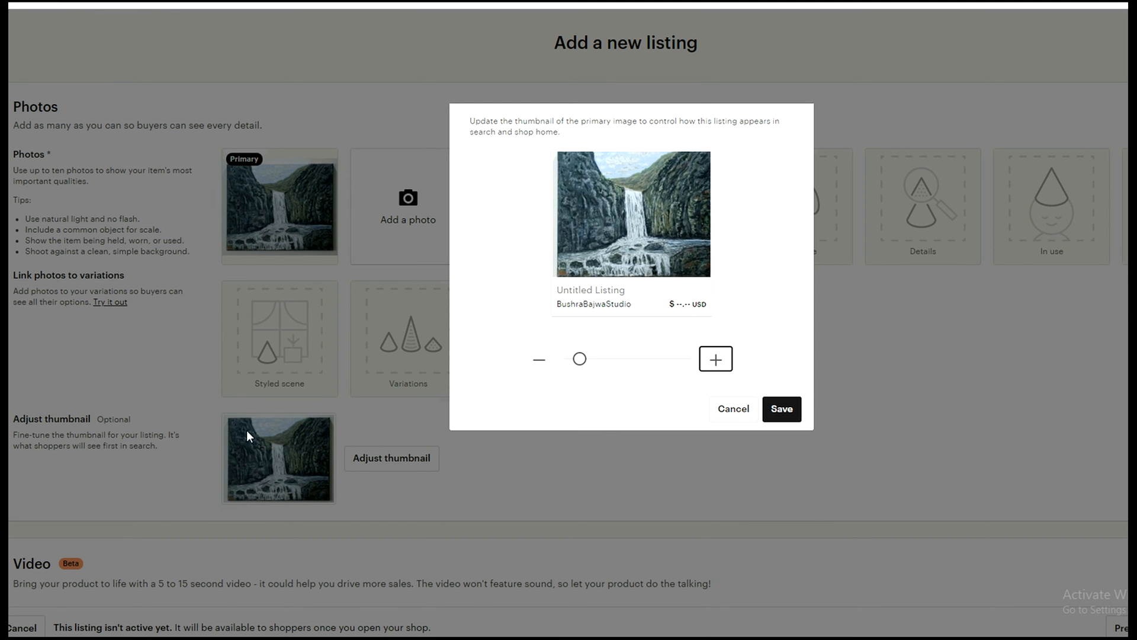
click(737, 410)
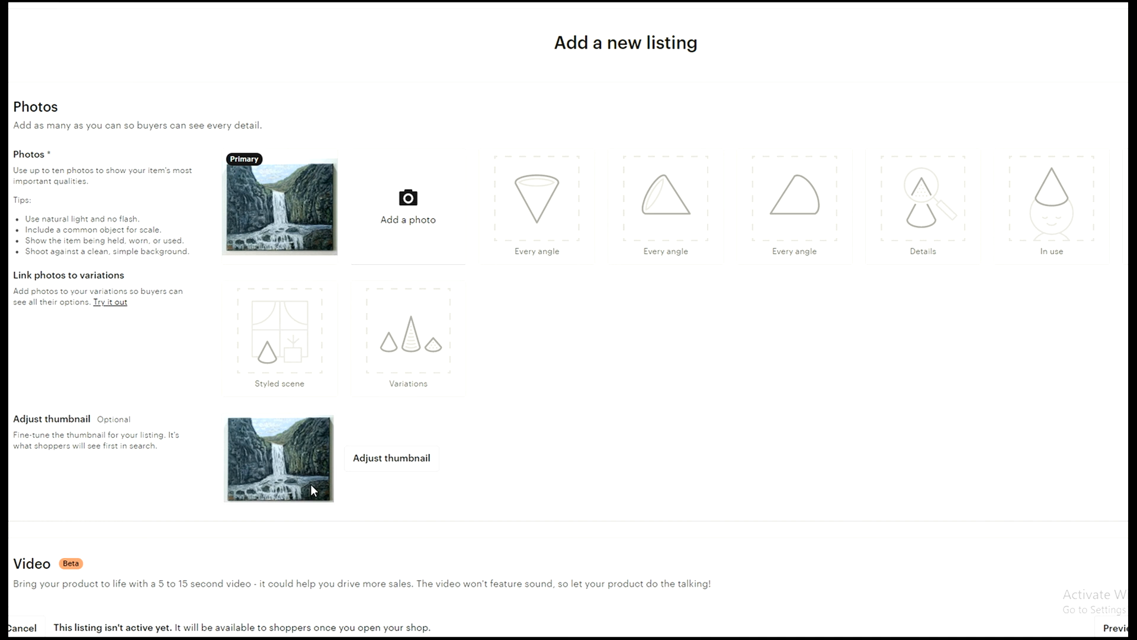
- Add mountains closeup 2.JPG as the listing's second photo
click(408, 215)
scroll(630, 303, down, 15)
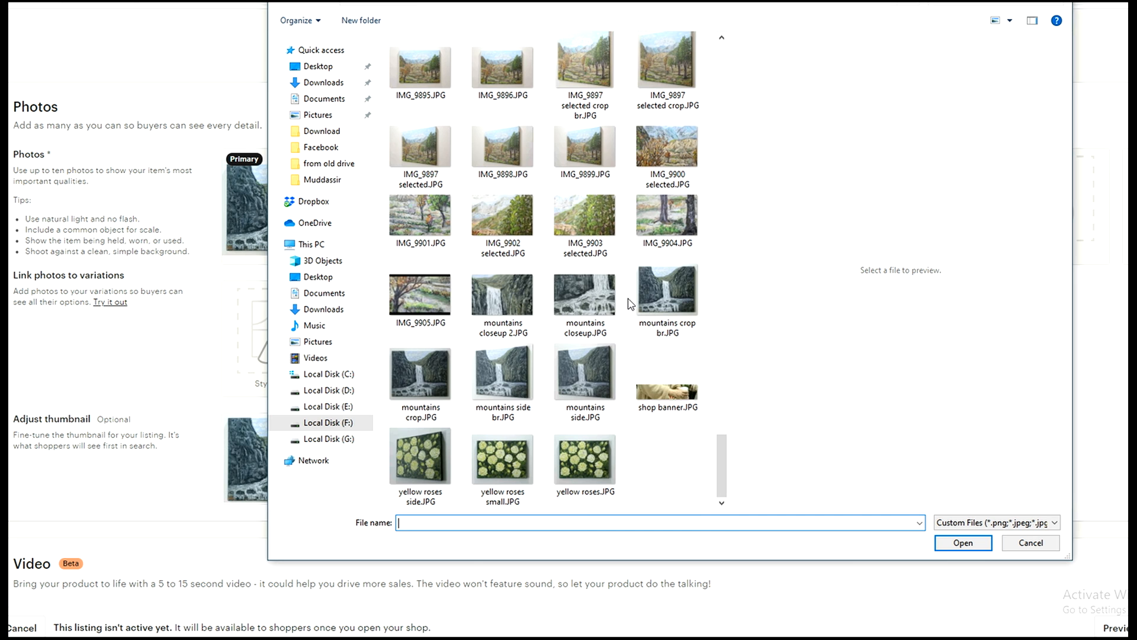
click(499, 305)
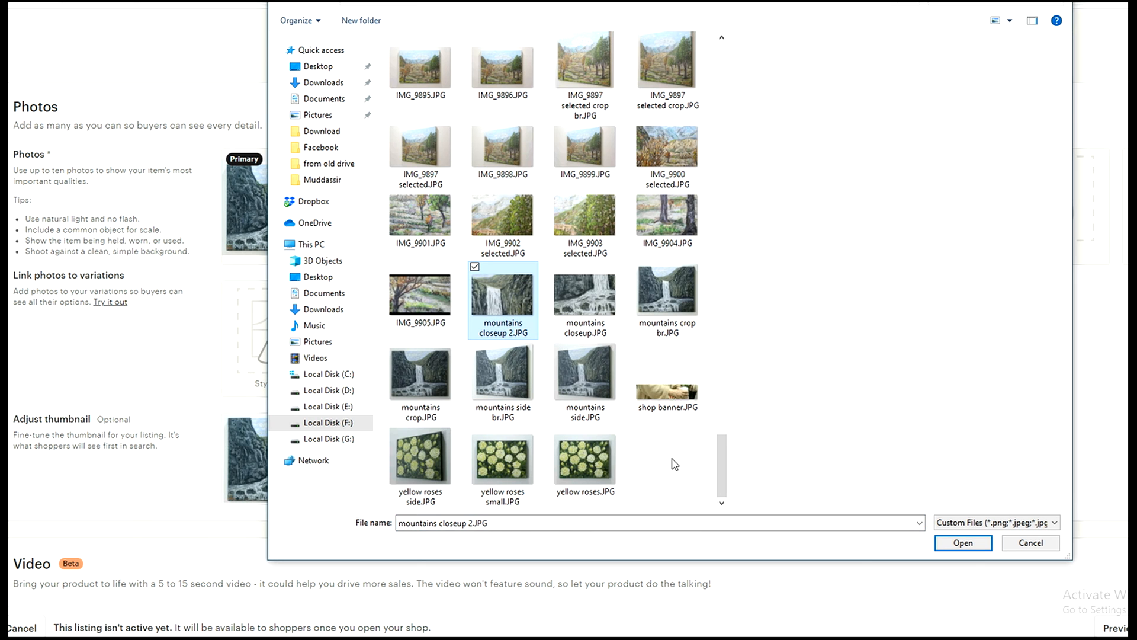
click(978, 546)
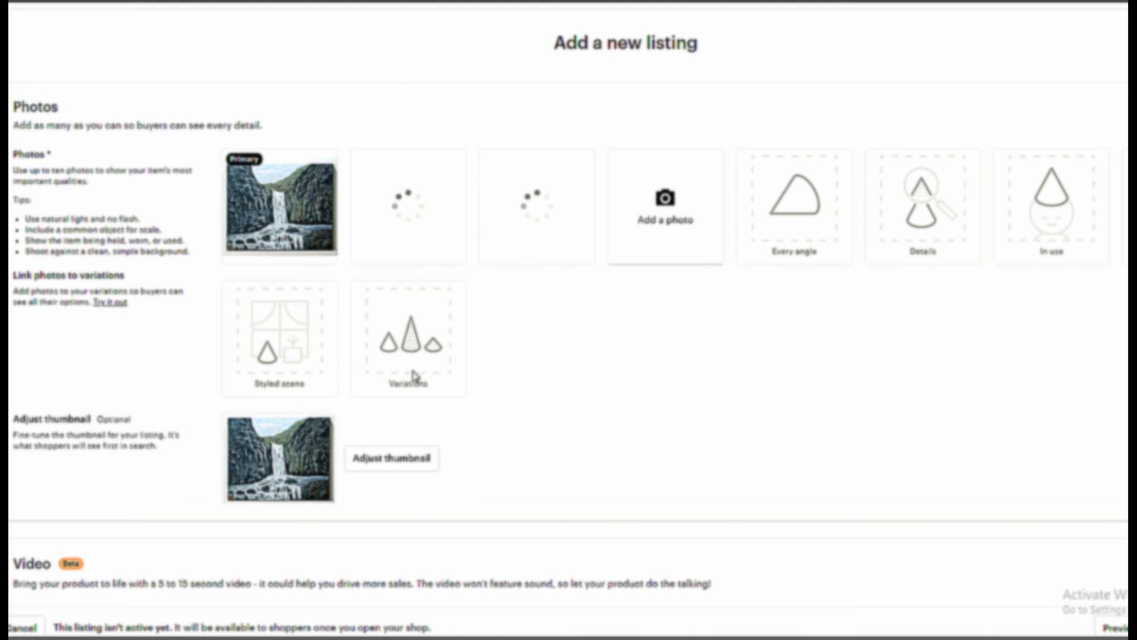
- Enter "Painting of mountains Nature hills Acrylic wall art" as the listing's title
scroll(414, 376, down, 10)
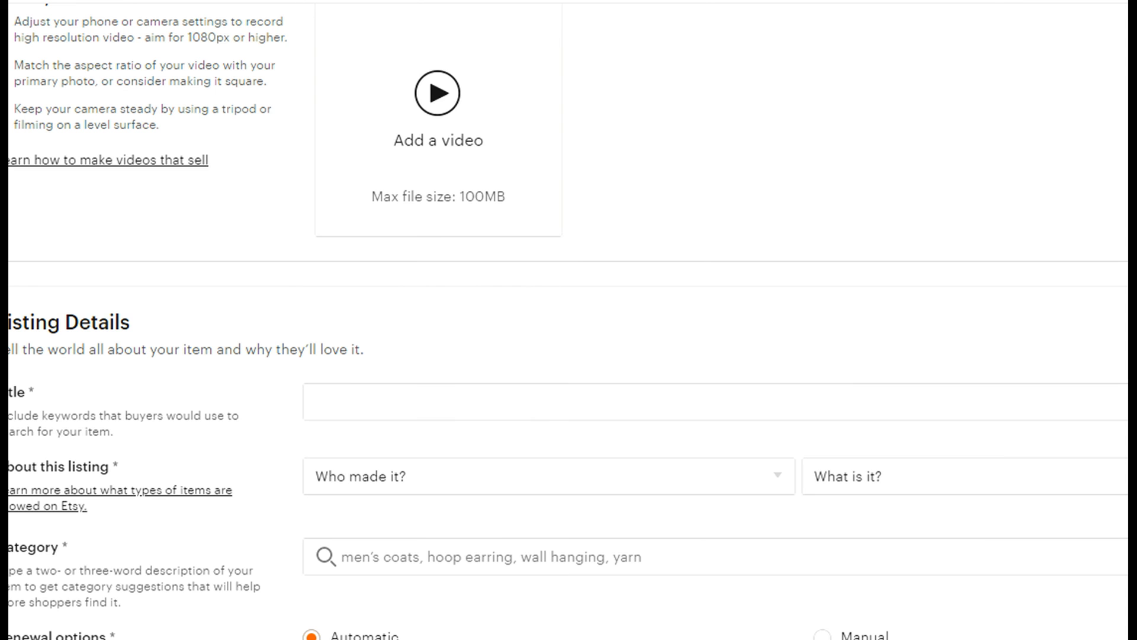
scroll(678, 366, down, 5)
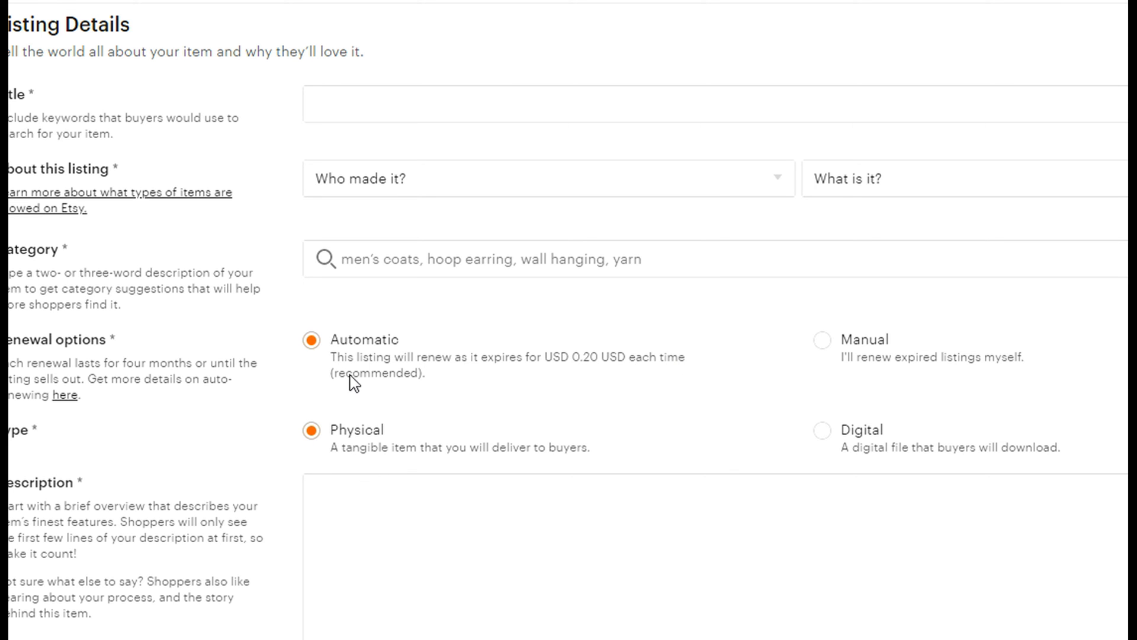
click(474, 104)
text(Pa)
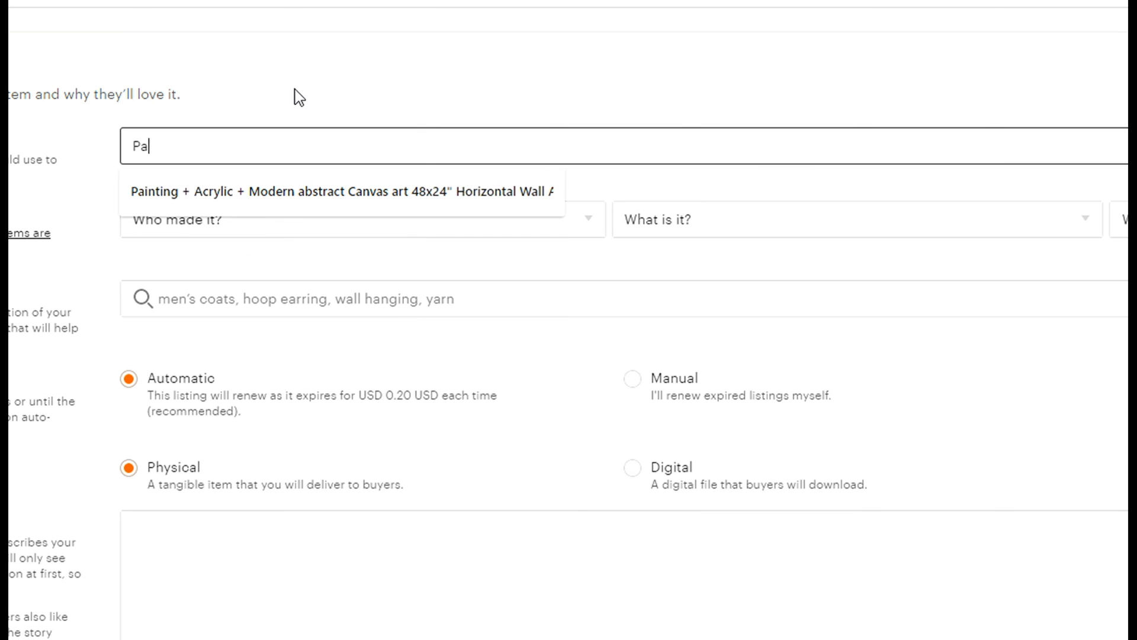
text(inting of)
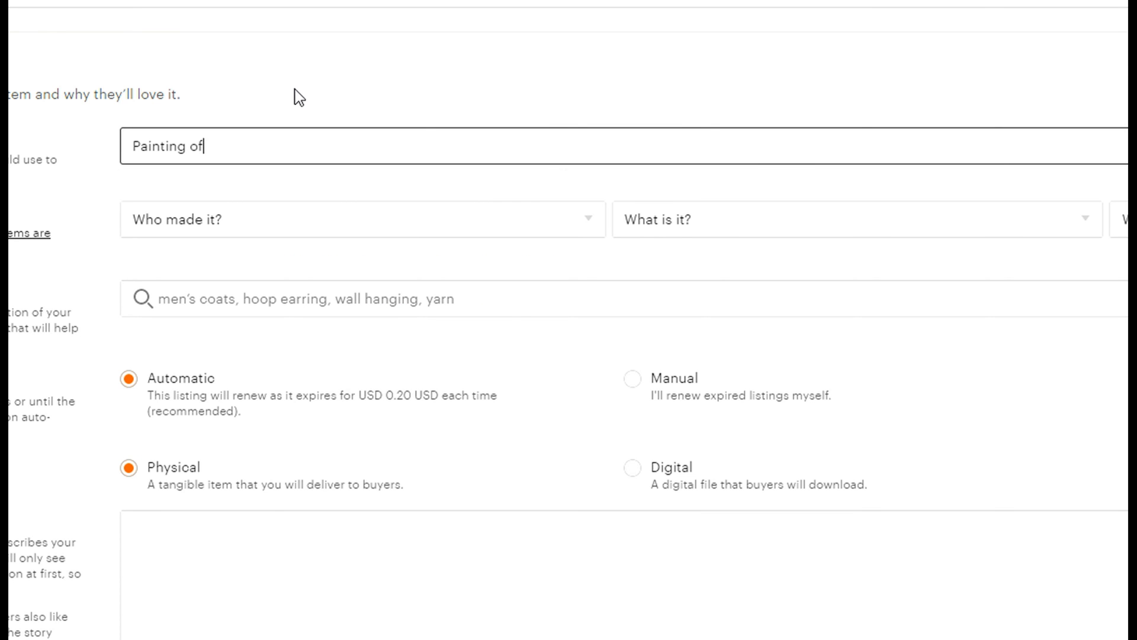
text( mountains Nature)
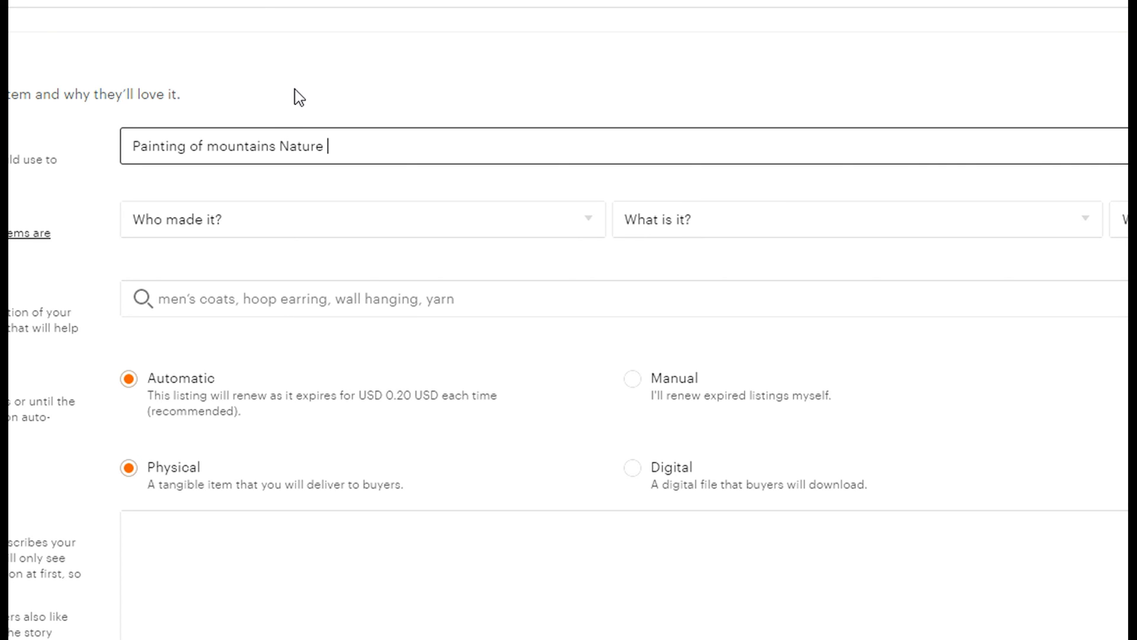
text(hills Acrylic wall art)
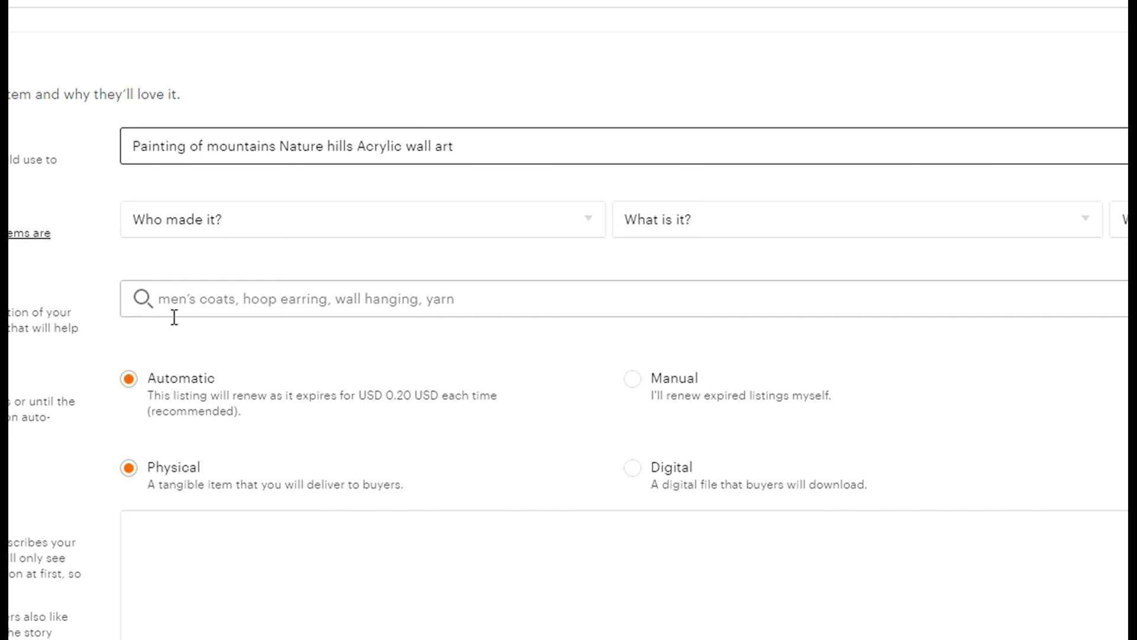
- Describe the item as made by the seller (I did), a finished product, and made in 2020 - 2020
click(232, 231)
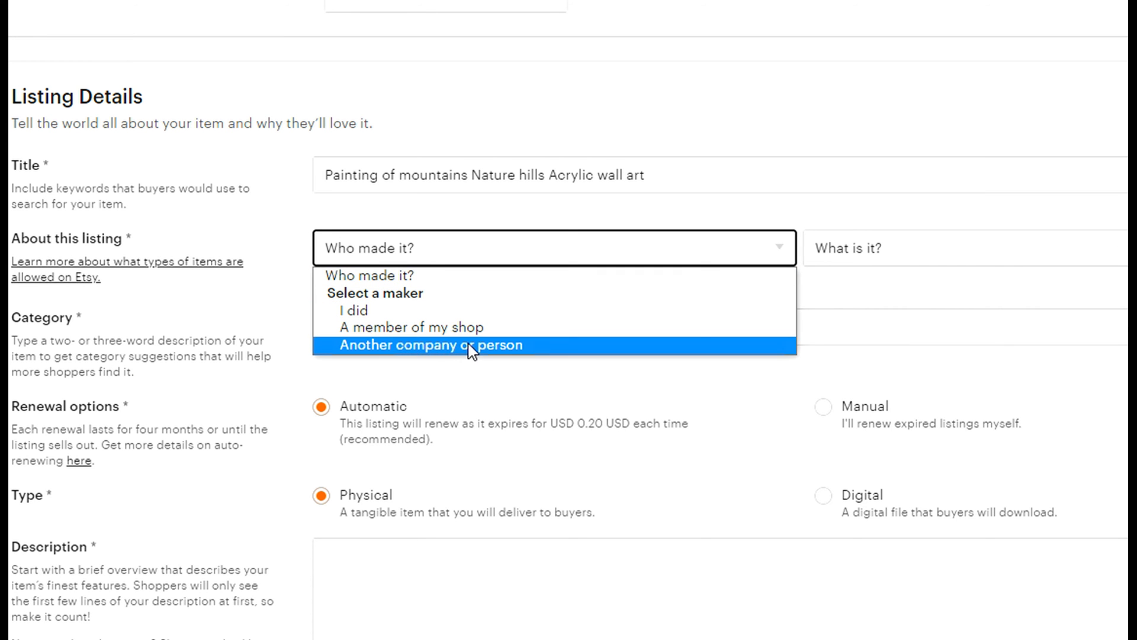
click(414, 309)
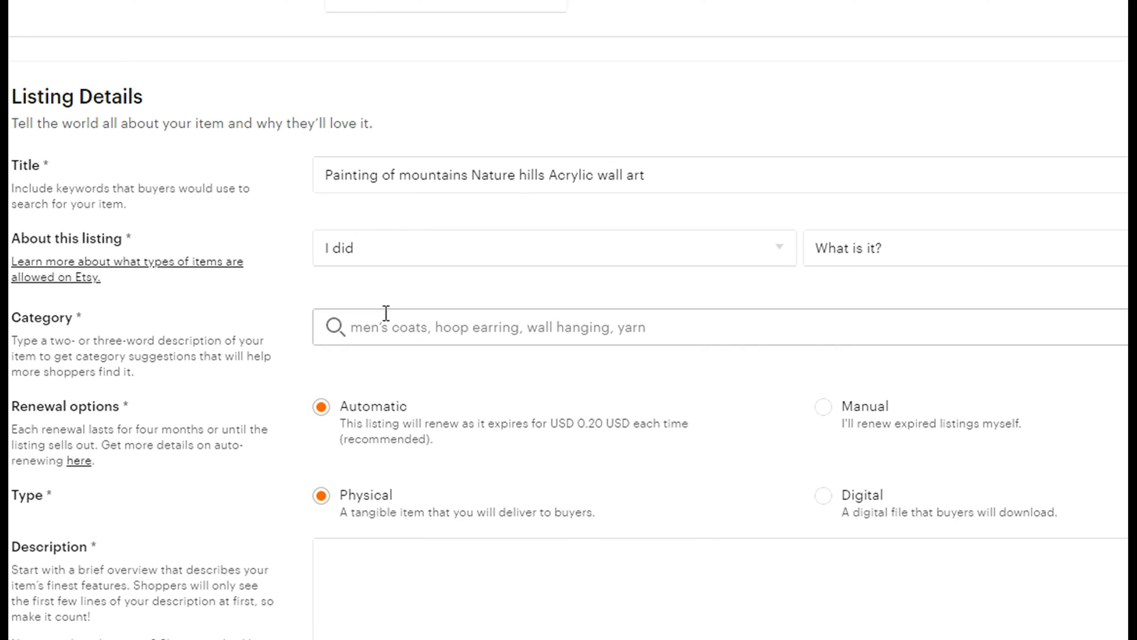
click(1036, 254)
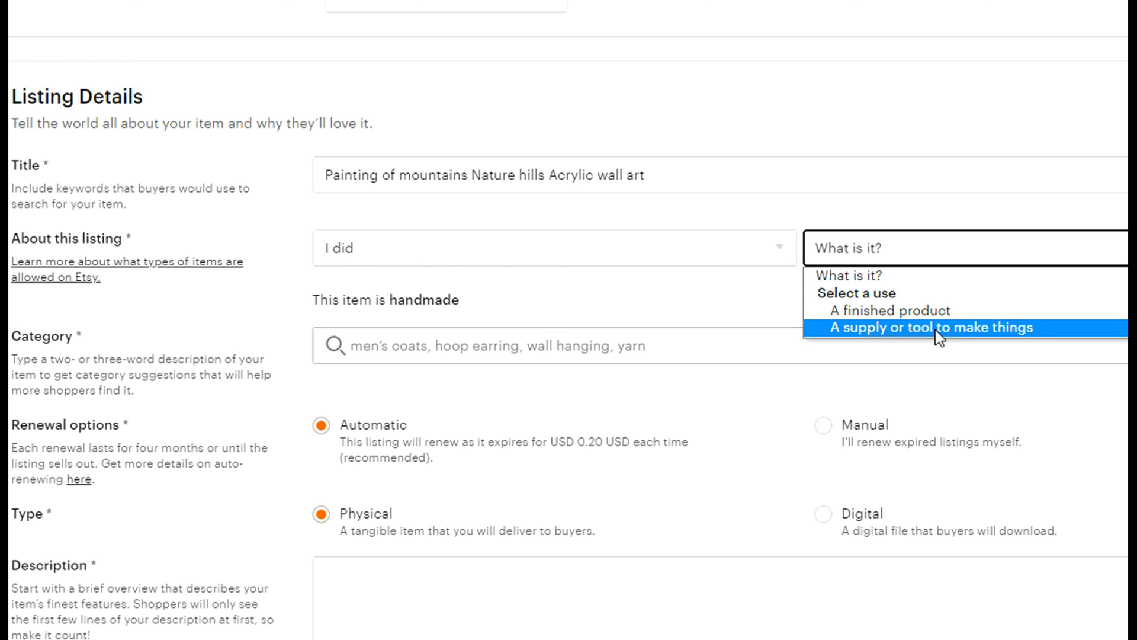
click(937, 312)
click(912, 240)
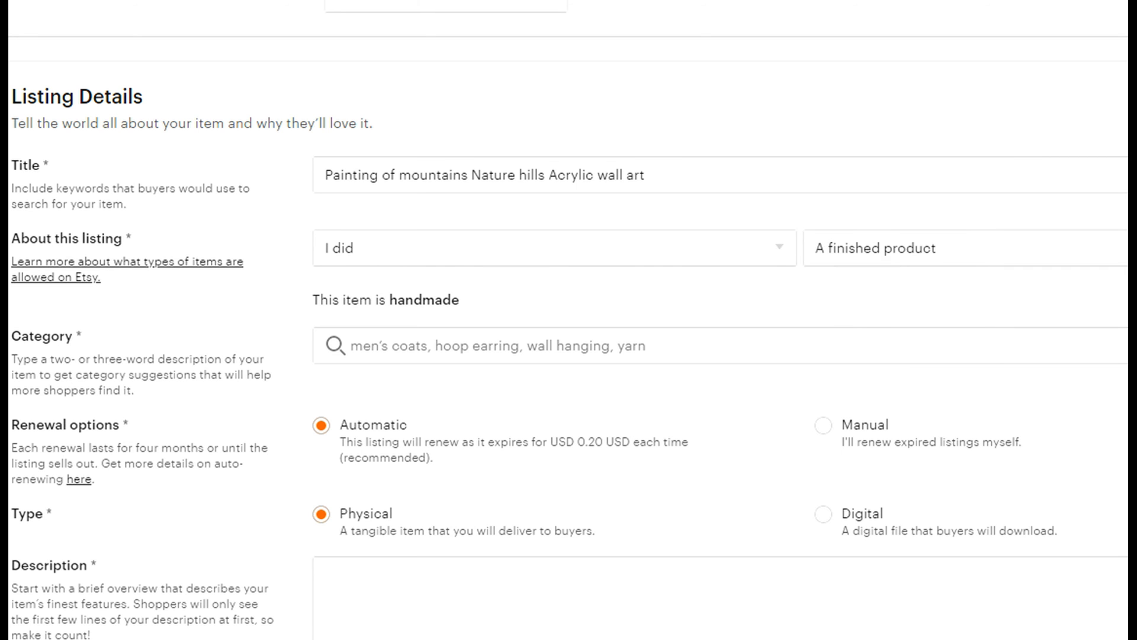
click(885, 336)
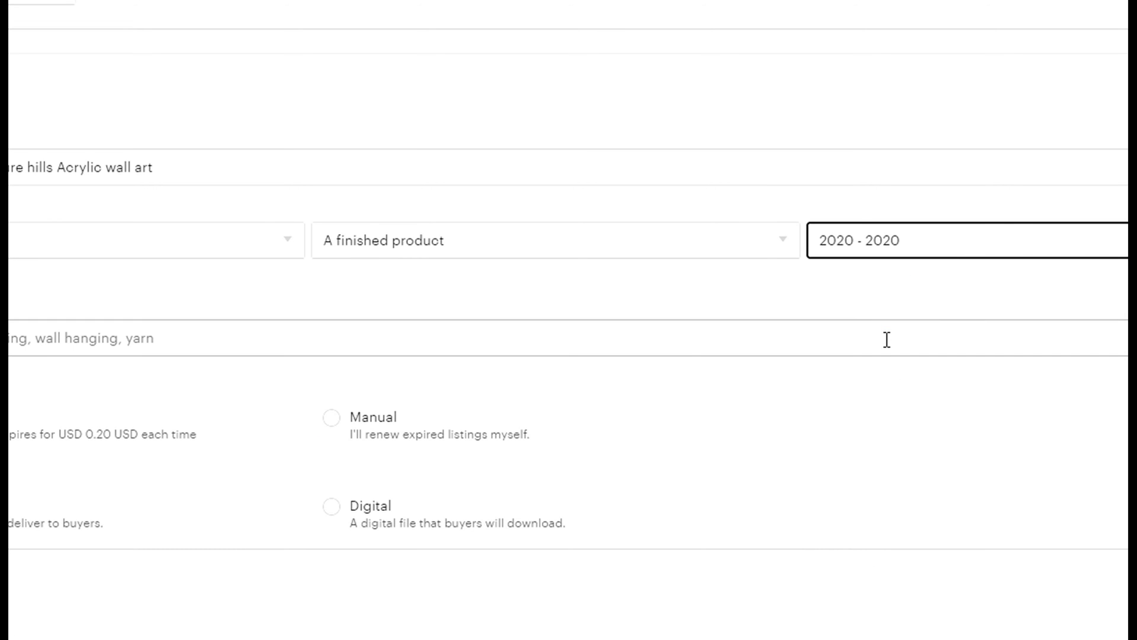
click(957, 248)
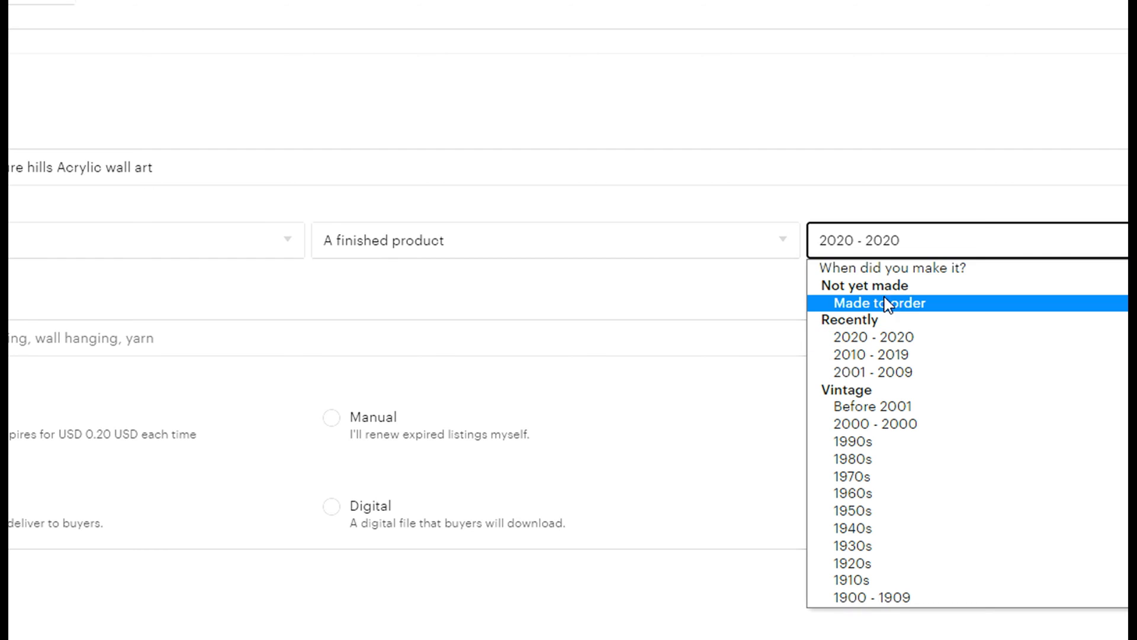
click(739, 300)
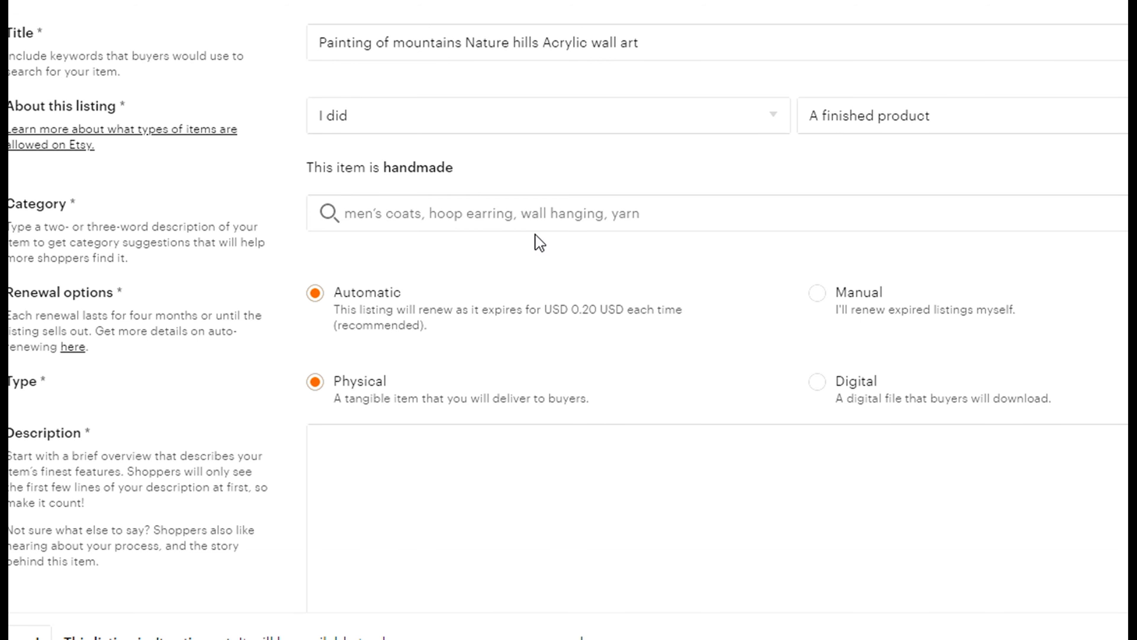
- Search the categories for Painting and assign the listing to Art & Collectibles > Painting > Acrylic
click(413, 217)
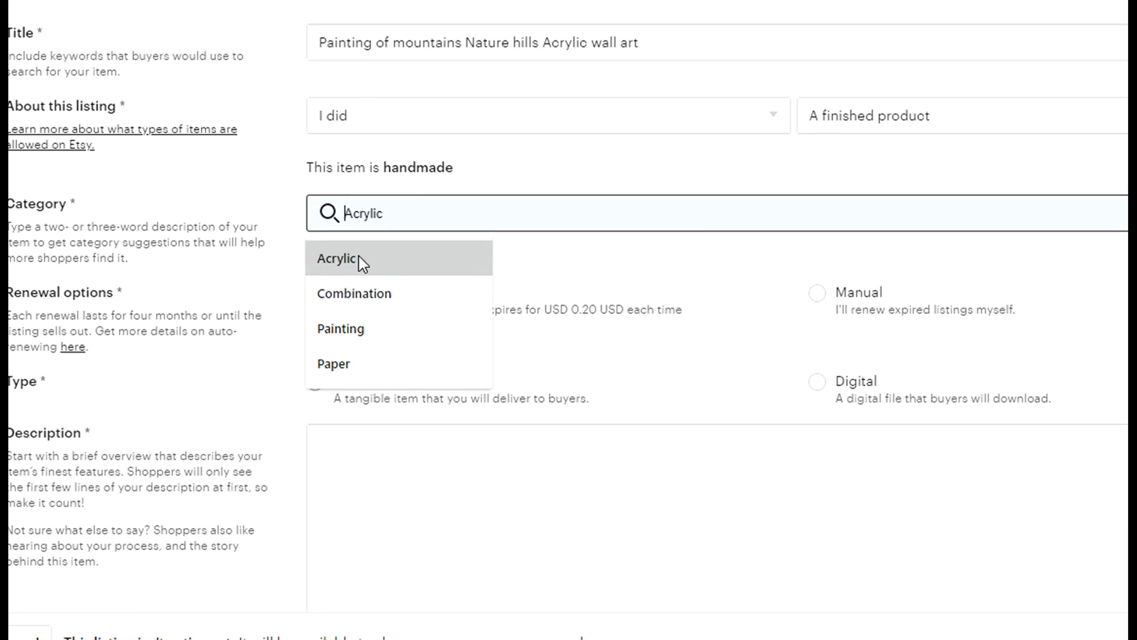
click(343, 334)
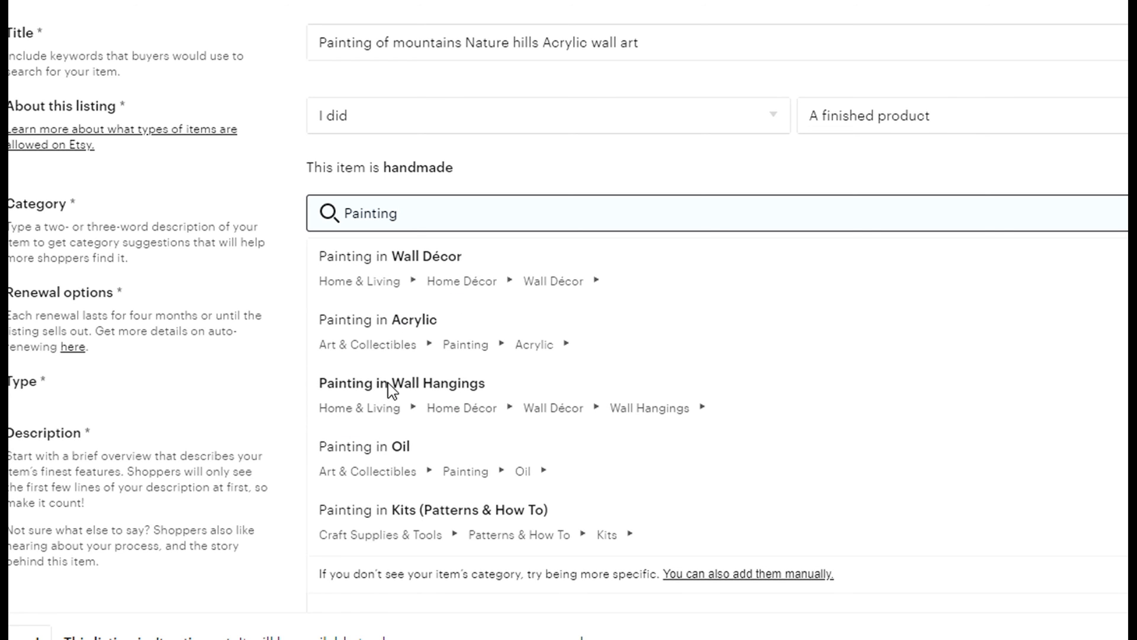
click(533, 346)
- Set the painting's primary colour to Black and its secondary colour to Green
scroll(648, 361, down, 4)
scroll(652, 368, down, 2)
scroll(439, 312, up, 2)
click(400, 38)
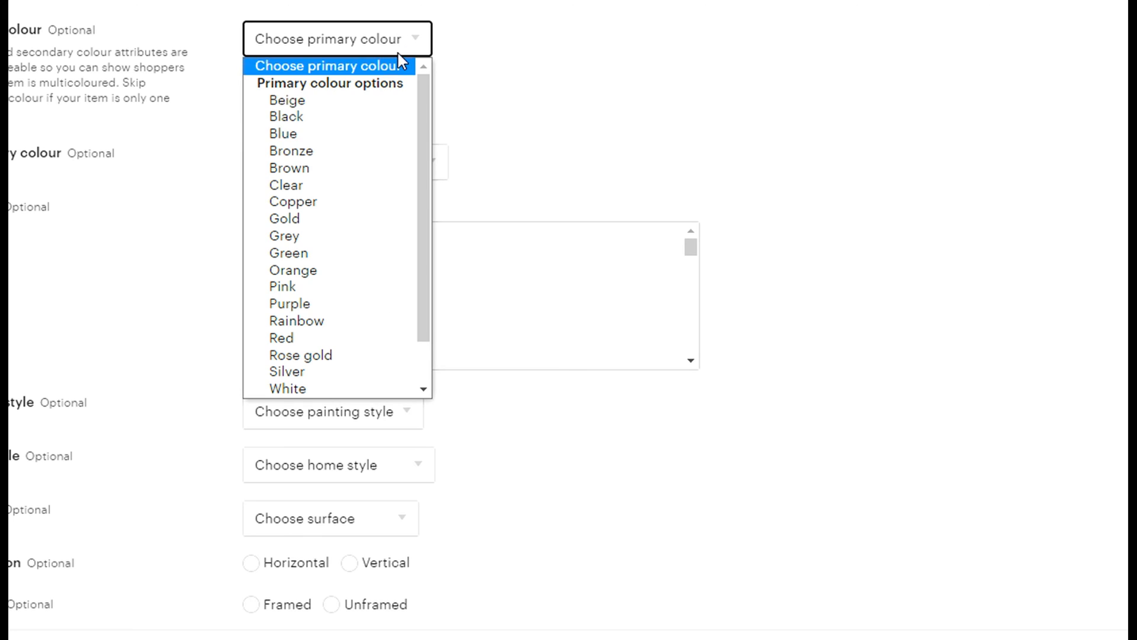
click(311, 116)
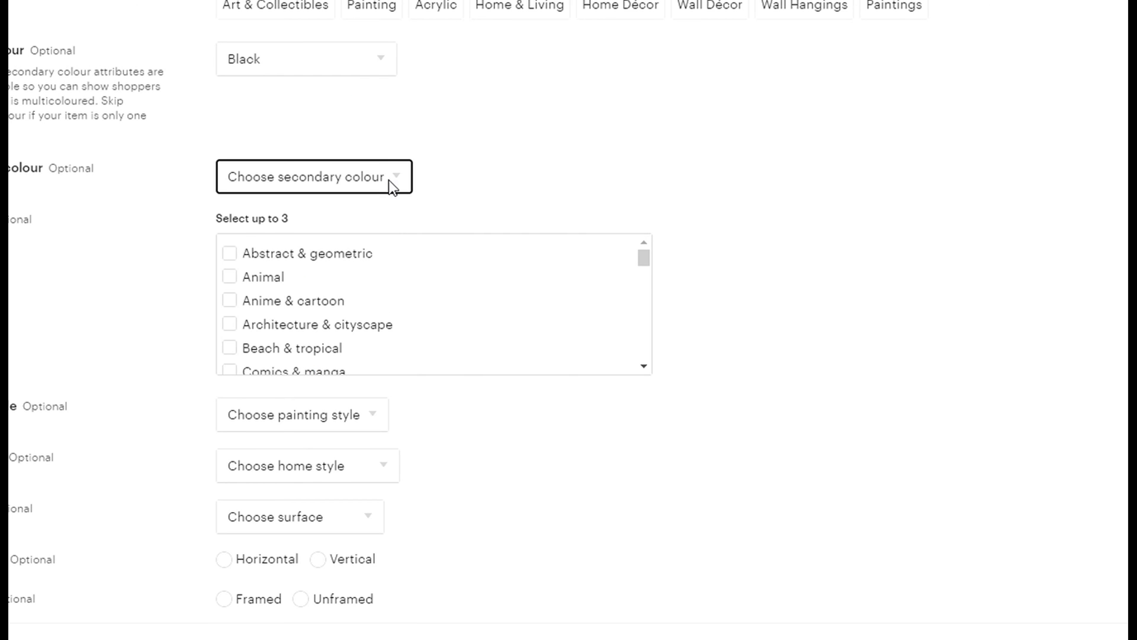
click(423, 165)
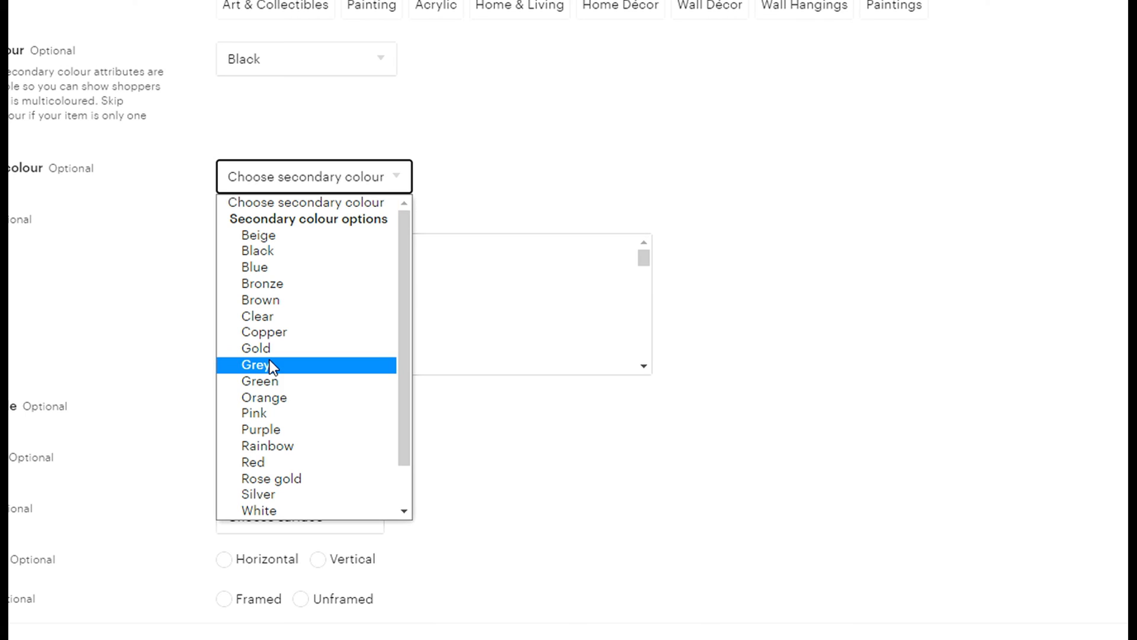
click(276, 387)
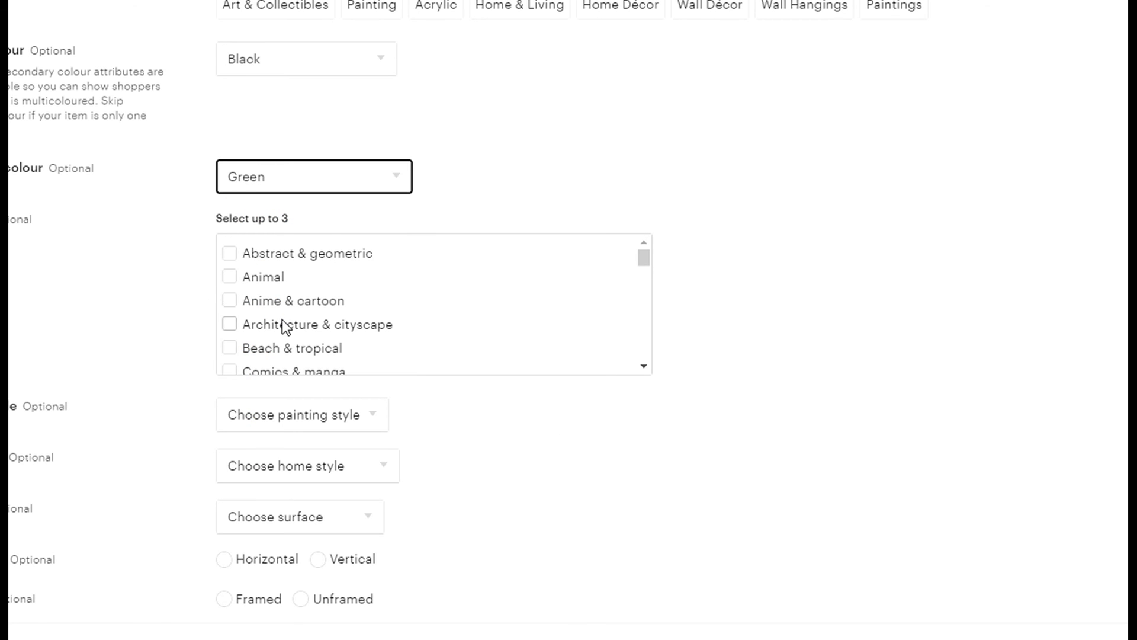
- Select Landscape & scenery and Plants & trees as the painting's subjects and set its painting style to Impressionist
scroll(283, 320, down, 2)
scroll(282, 320, down, 4)
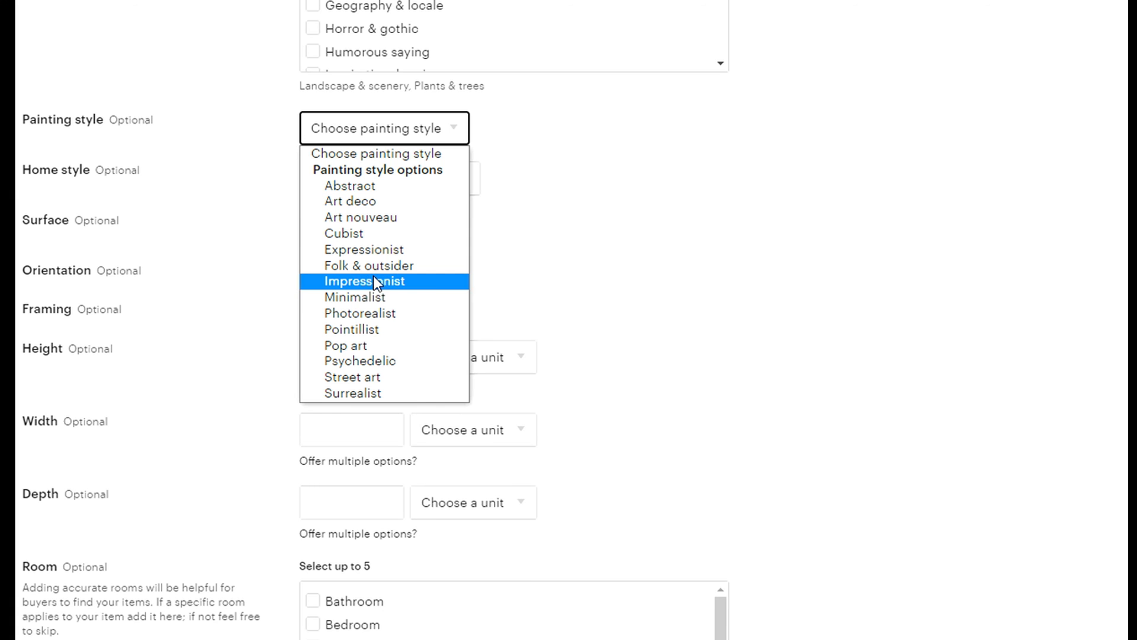
click(373, 281)
- Set the surface to Stretched canvas, with Horizontal orientation and Unframed framing
click(430, 231)
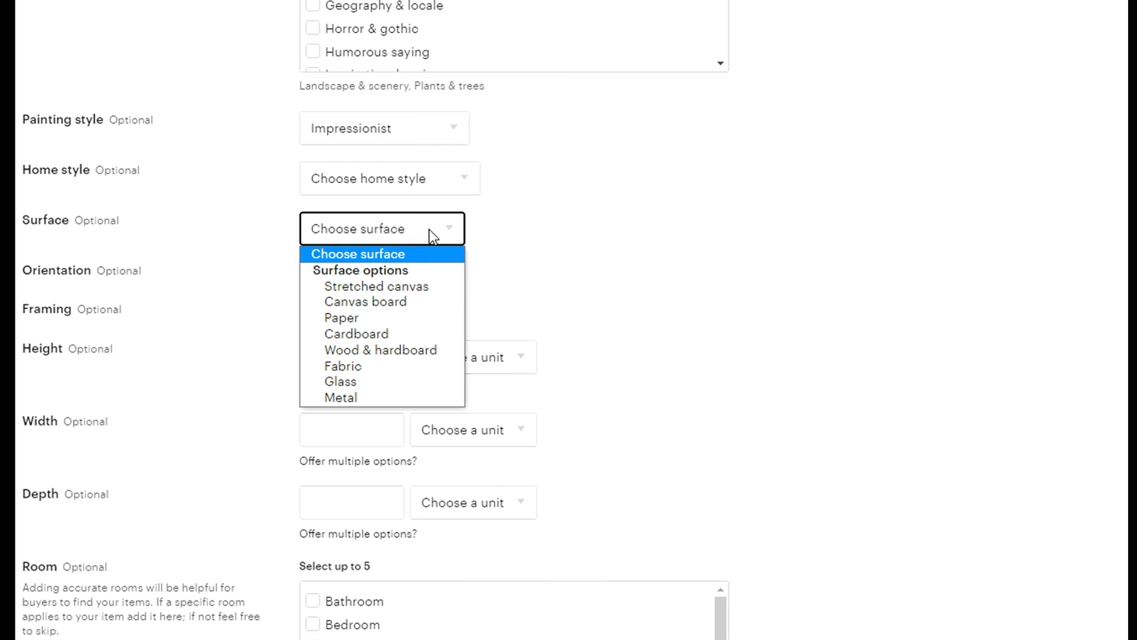
click(397, 286)
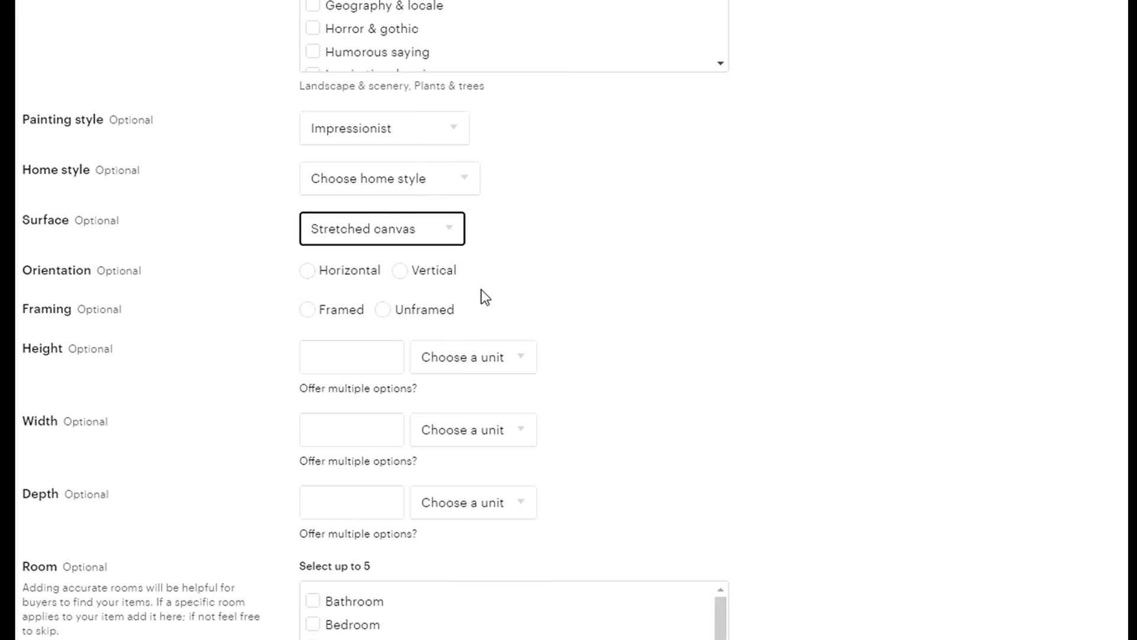
scroll(584, 292, down, 2)
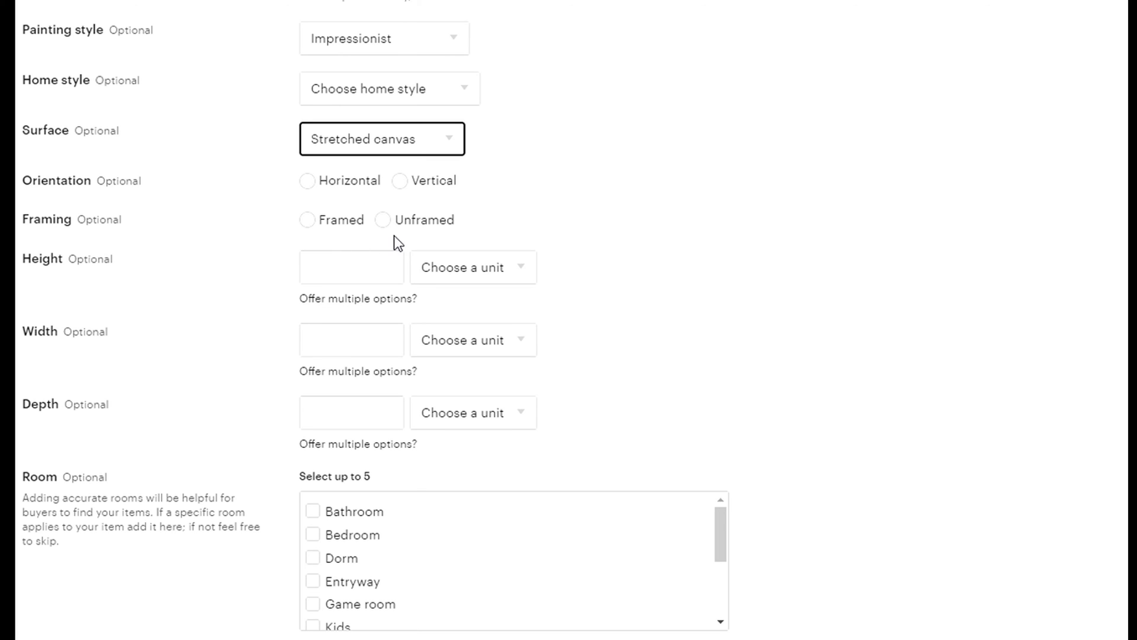
click(307, 181)
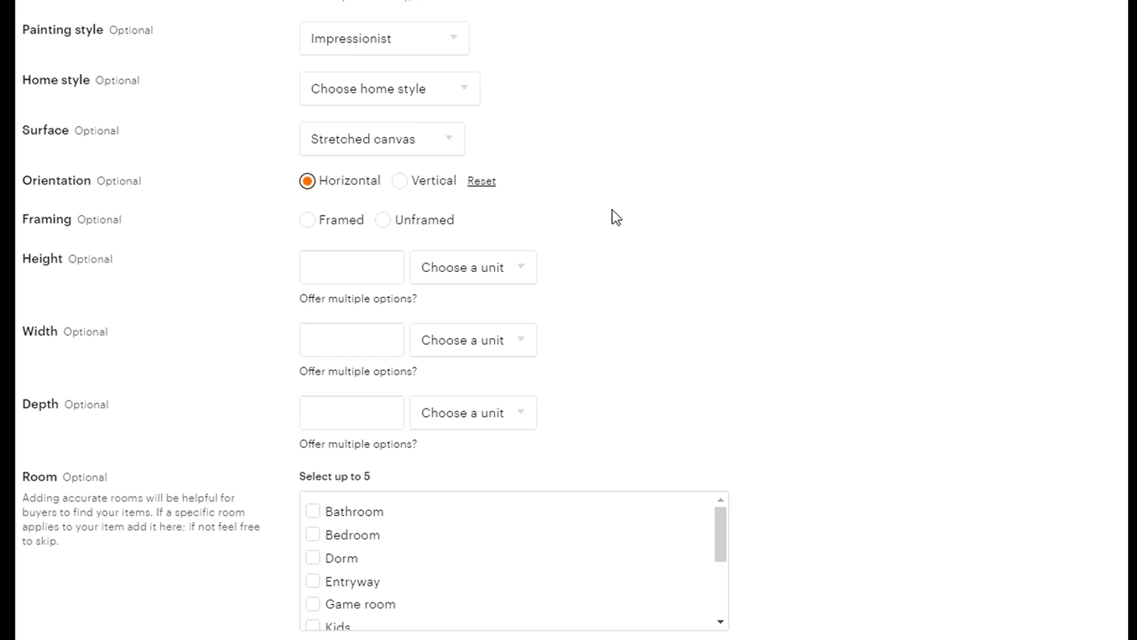
scroll(615, 212, down, 2)
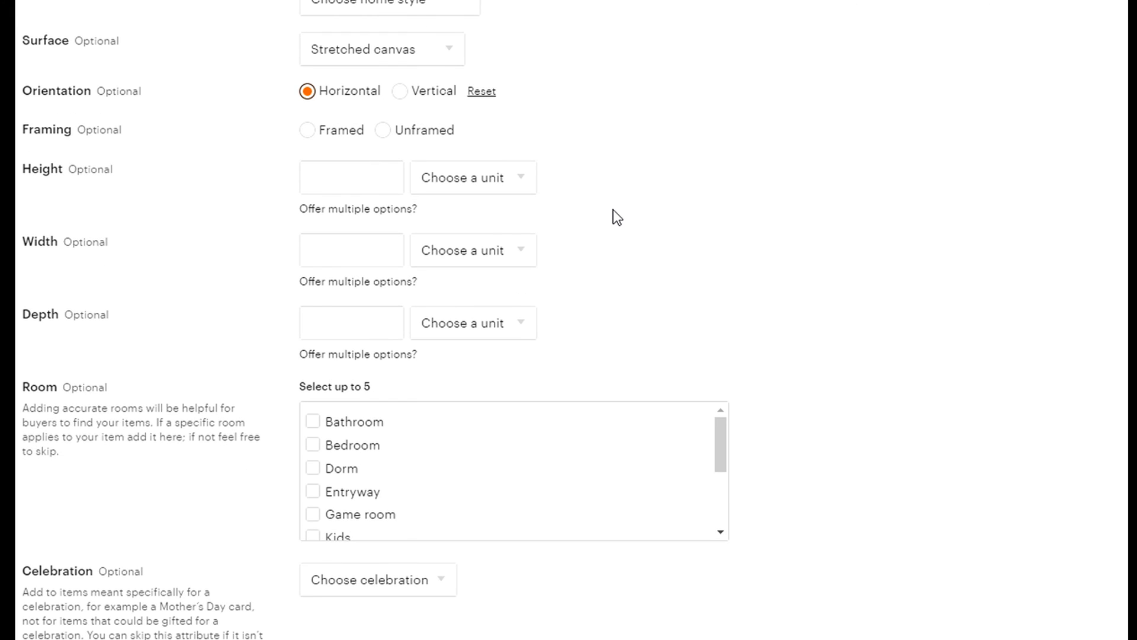
click(380, 130)
- Select Office, Entryway, Bedroom, Living room and Kitchen & dining as the rooms suited to the painting
scroll(593, 188, down, 2)
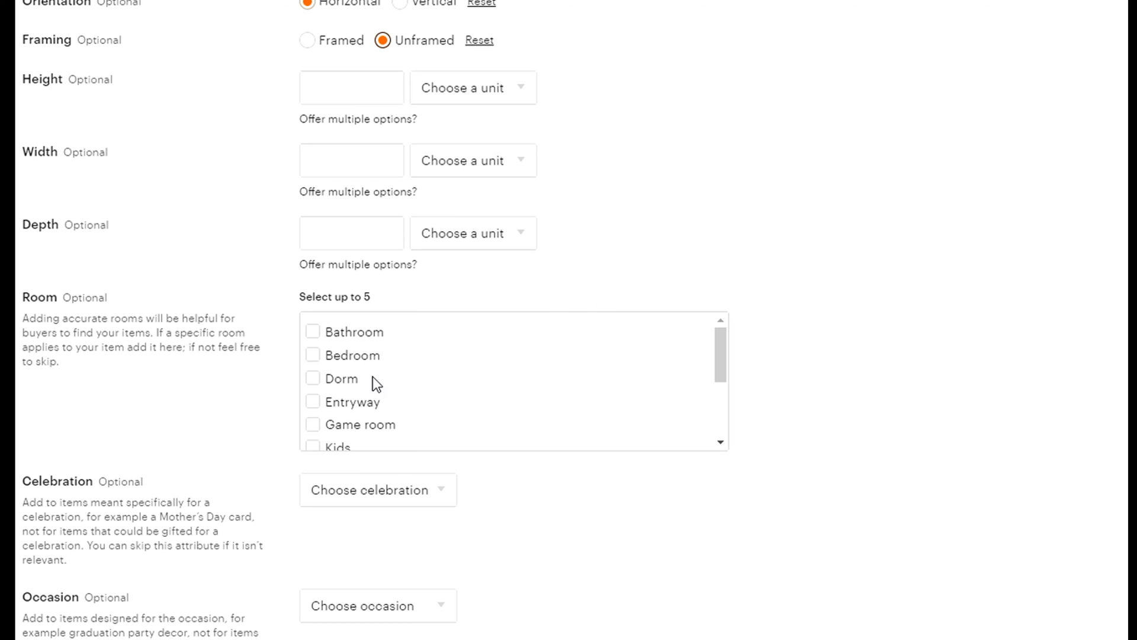
scroll(372, 379, down, 3)
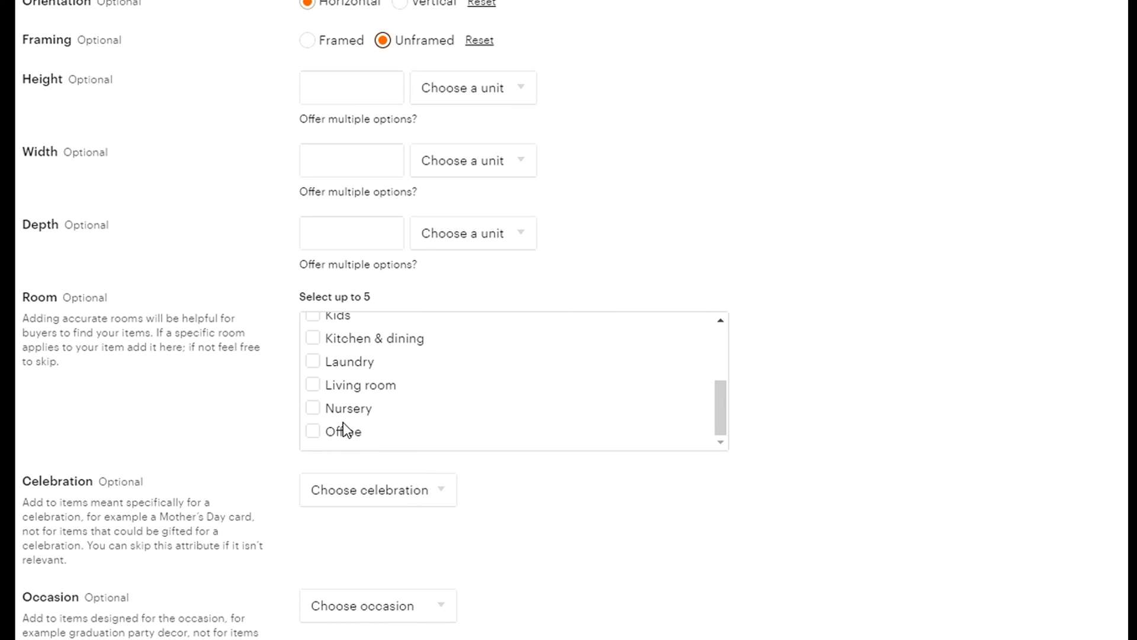
click(309, 427)
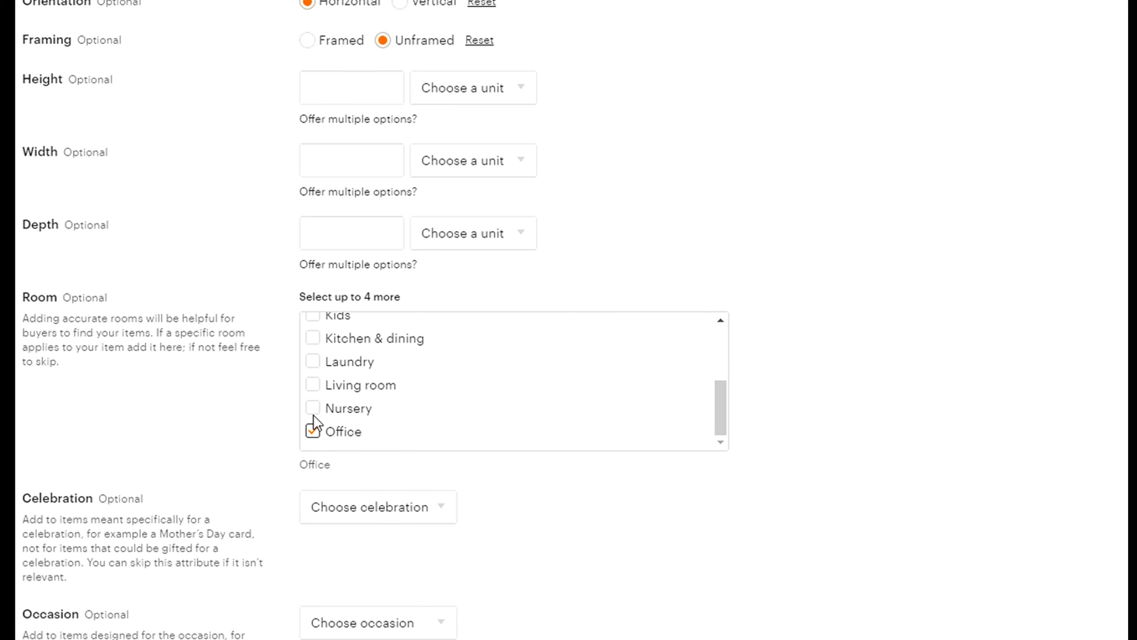
scroll(314, 336, up, 3)
click(313, 357)
scroll(315, 350, up, 2)
click(313, 355)
scroll(323, 349, up, 1)
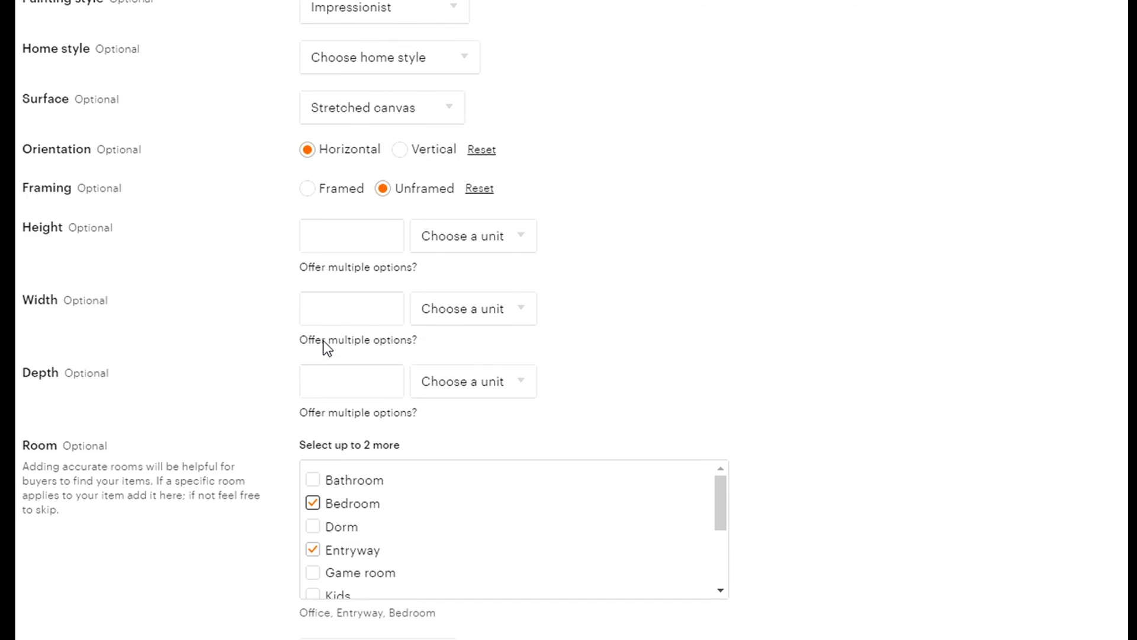
scroll(325, 349, up, 2)
scroll(425, 554, down, 3)
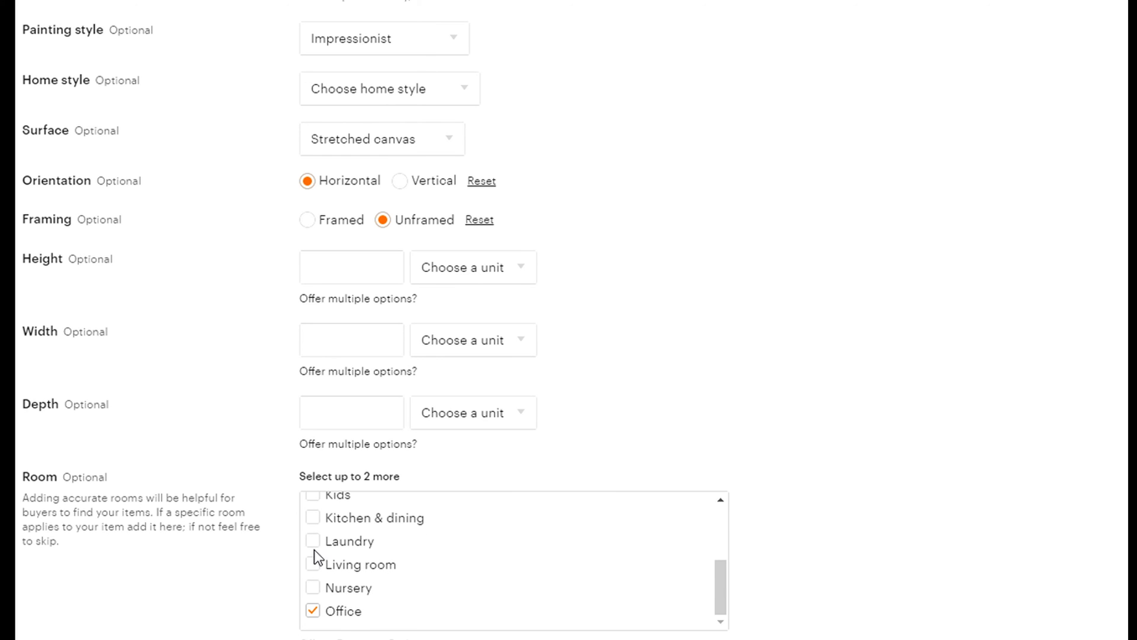
click(313, 564)
scroll(368, 592, up, 2)
click(313, 564)
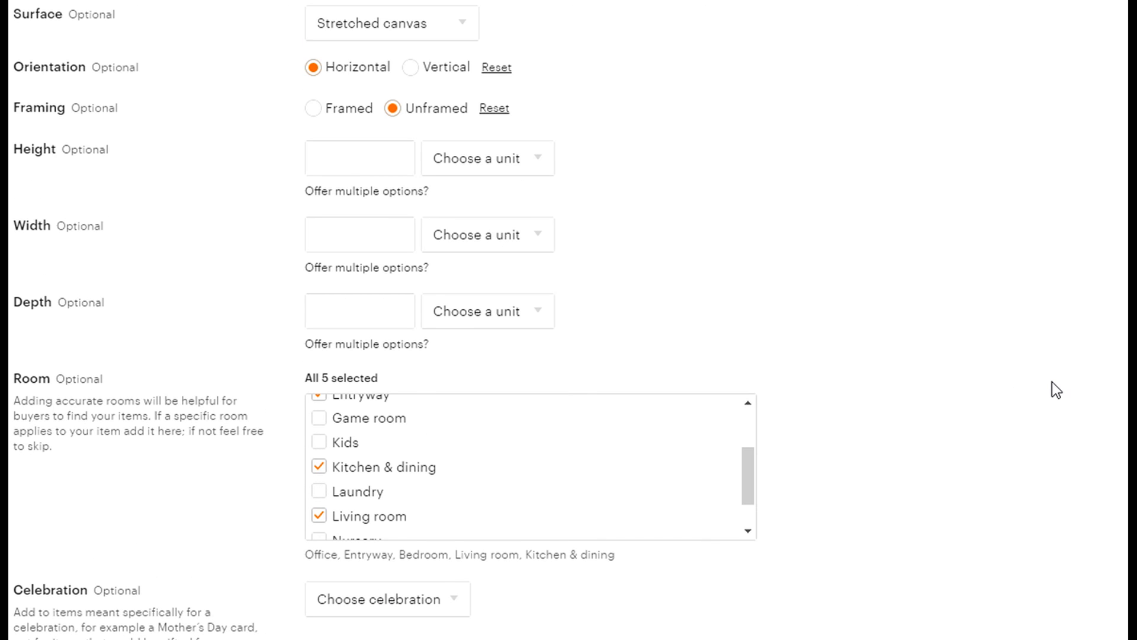
- Set the listing's occasion to Housewarming
scroll(1052, 382, down, 3)
click(408, 344)
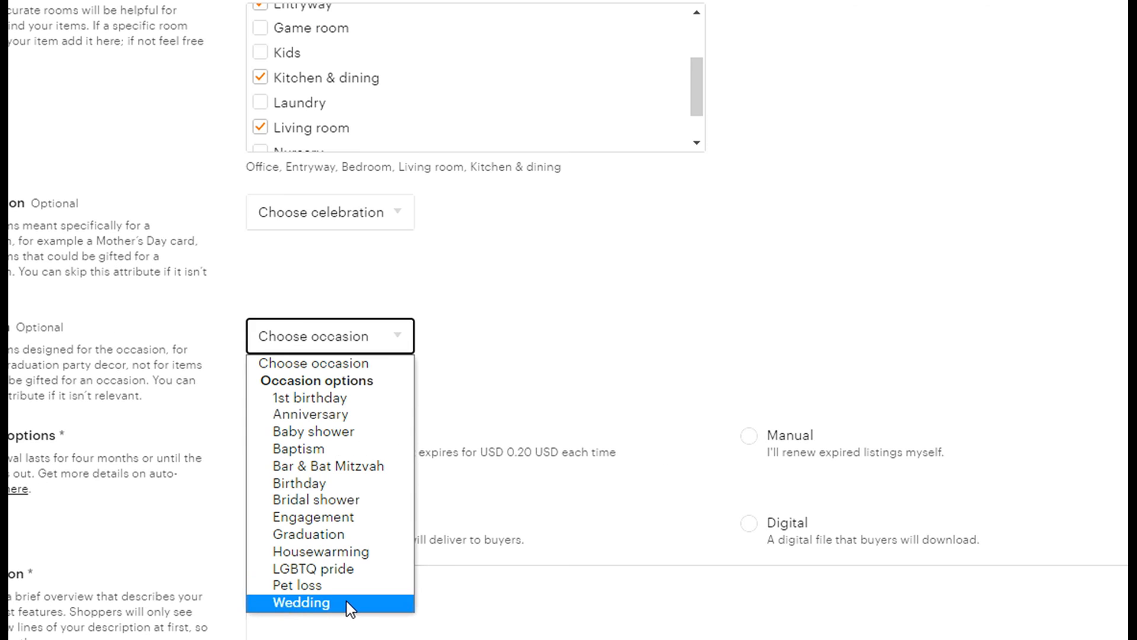
click(391, 549)
- Open the listing's description with the line "Acrylic painting for home decor"
click(496, 627)
text(A)
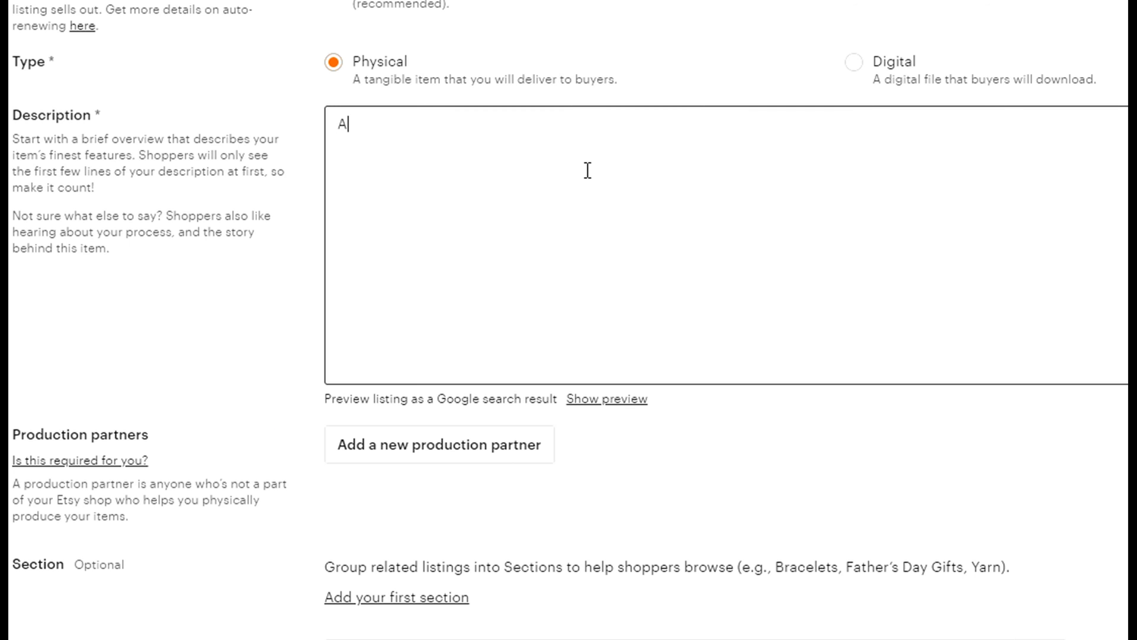
text(crylic painting)
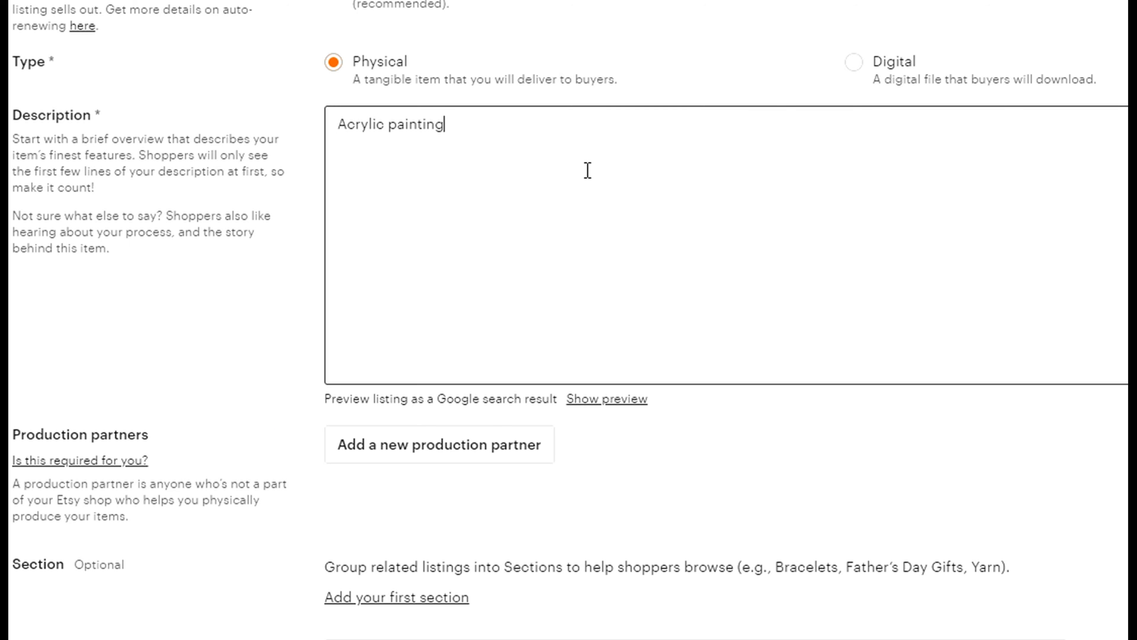
text( for home decor)
key(Return)
- Add lines to the description giving the painting's name as "I Am Enjoying" and its medium as Acrylic
text(Name:)
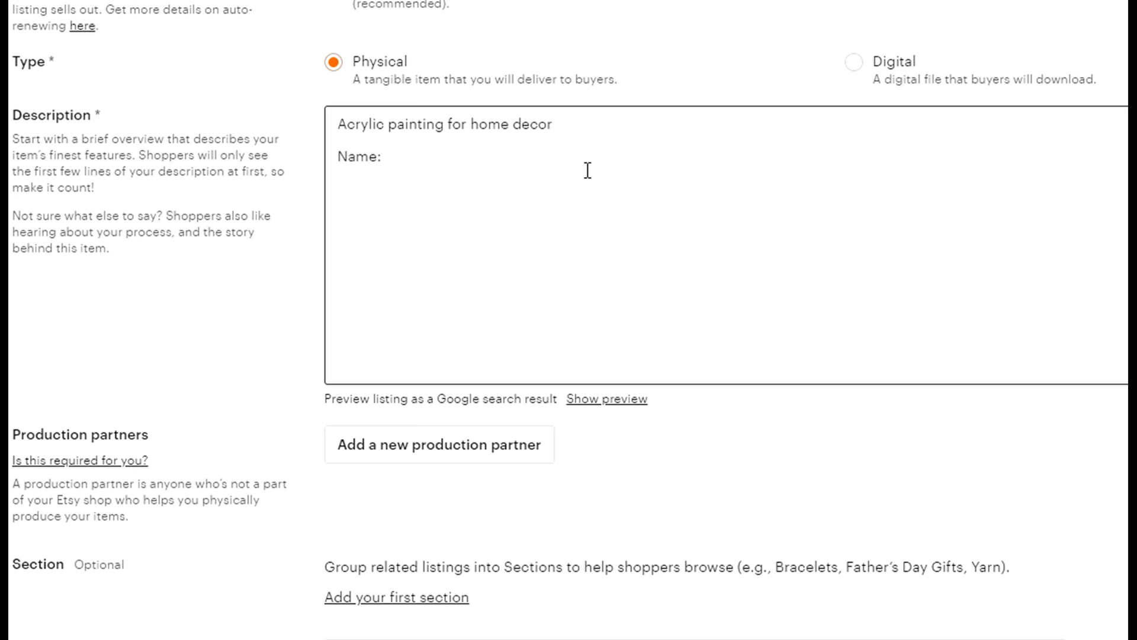
text( I am enjoying)
key(Return)
text(Medium:)
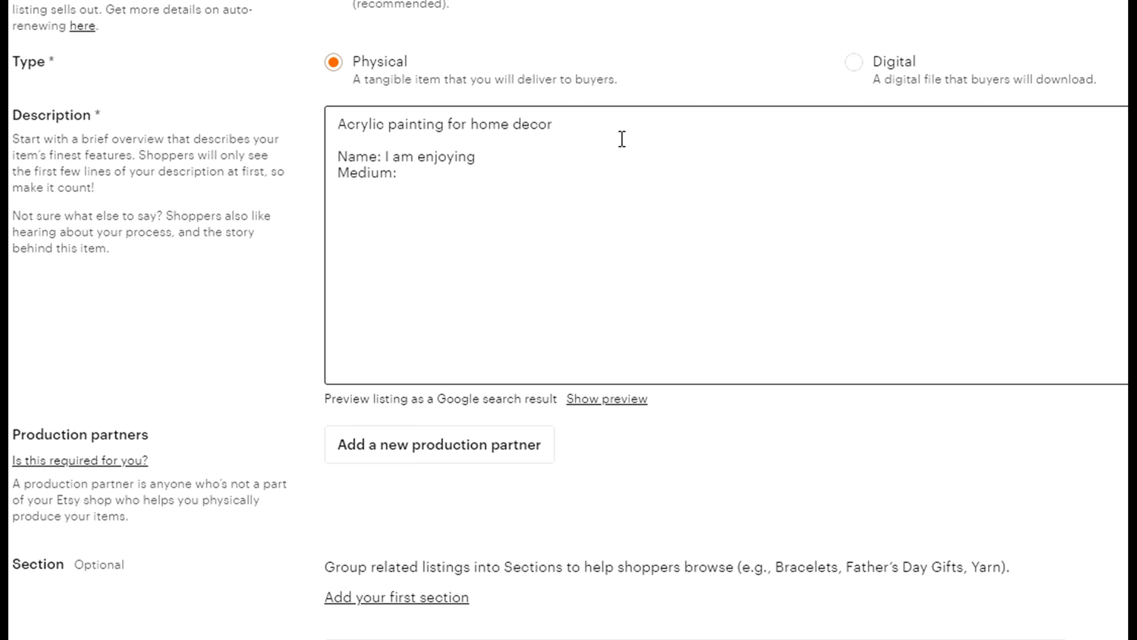
text( Acrylic)
key(Return)
- Add a blank "Size:" line to the description, followed by a "Handmade by" line with the artist's full name
text(Size:)
key(Return)
text(Handm)
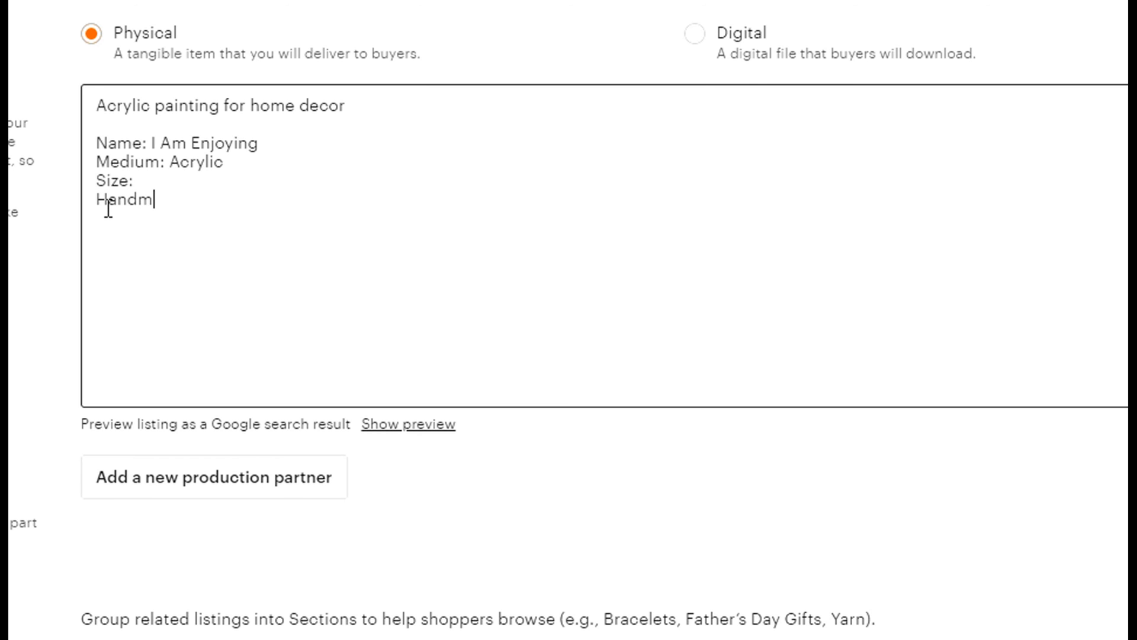
text(ade by Bushra)
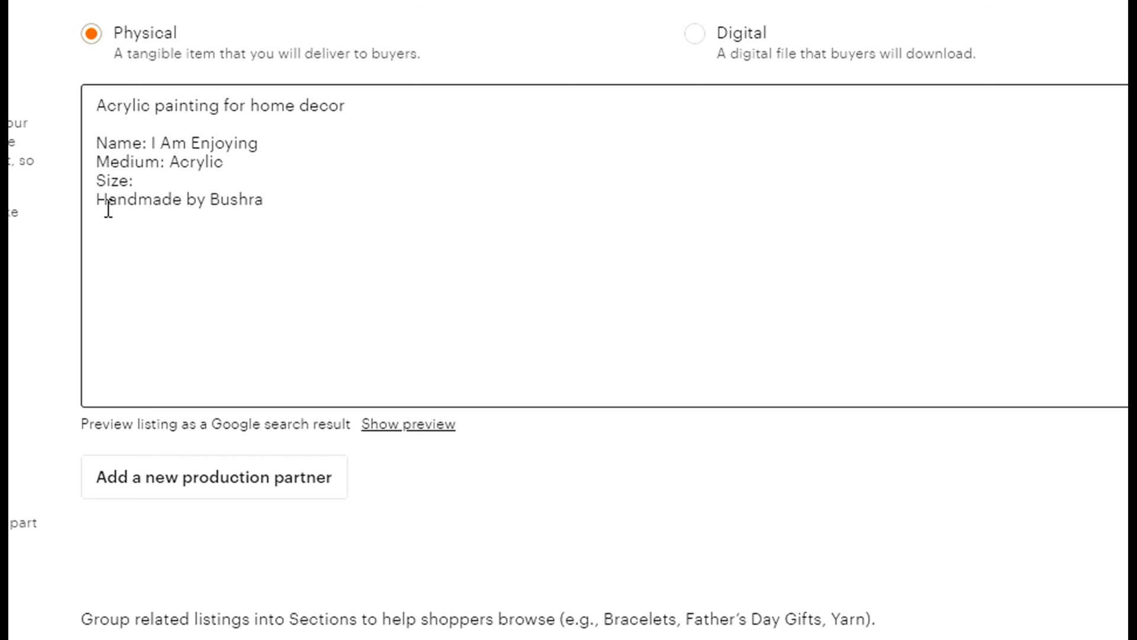
text( Baje)
key(BackSpace)
text(wa)
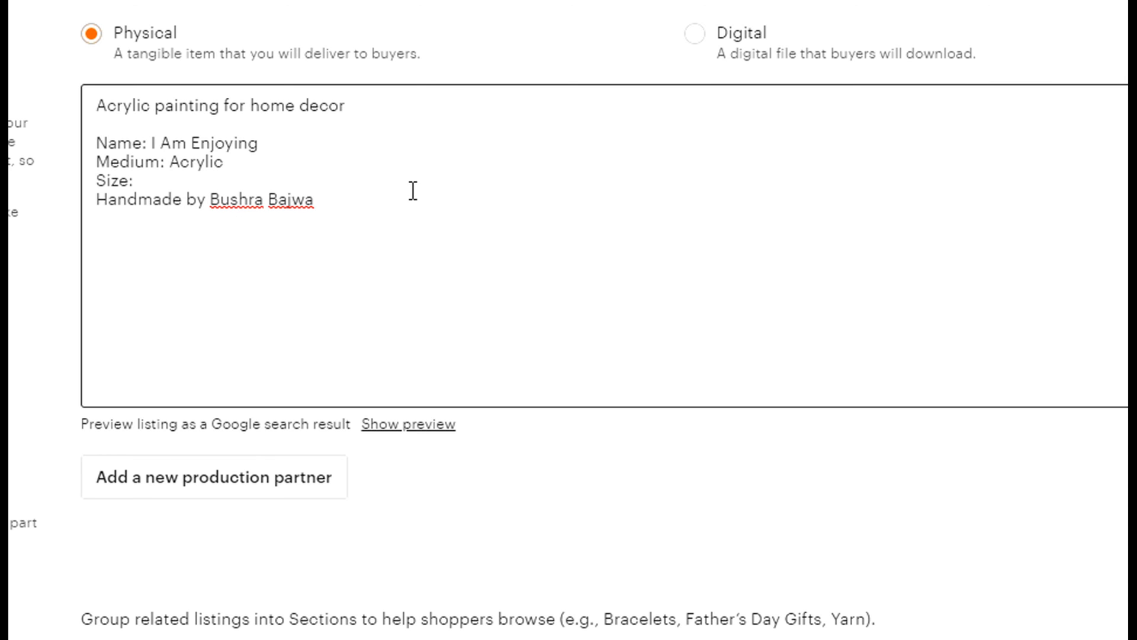
- Add "Material:", "Shipping:" and "Packaging:" headings to the description, with blank space under Material
key(Return)
key(Return)
text(Material: )
text(Shipping:)
key(Return)
text(Packaging:)
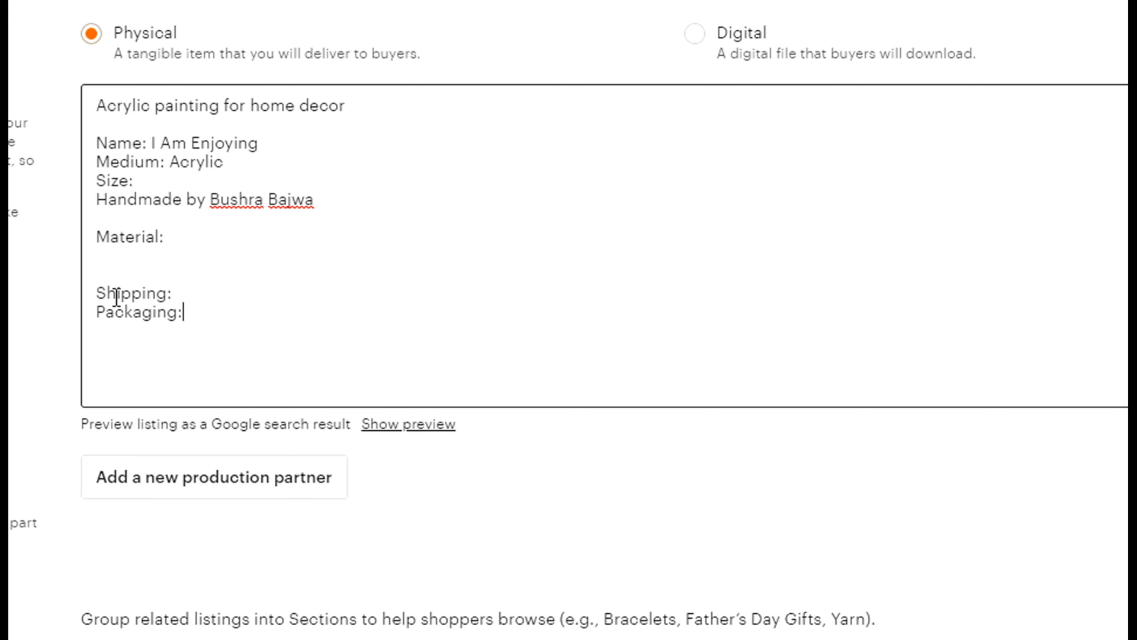
click(210, 288)
key(Return)
- Add the tags painting, mountain, acrylic and nature to the listing
scroll(203, 337, down, 10)
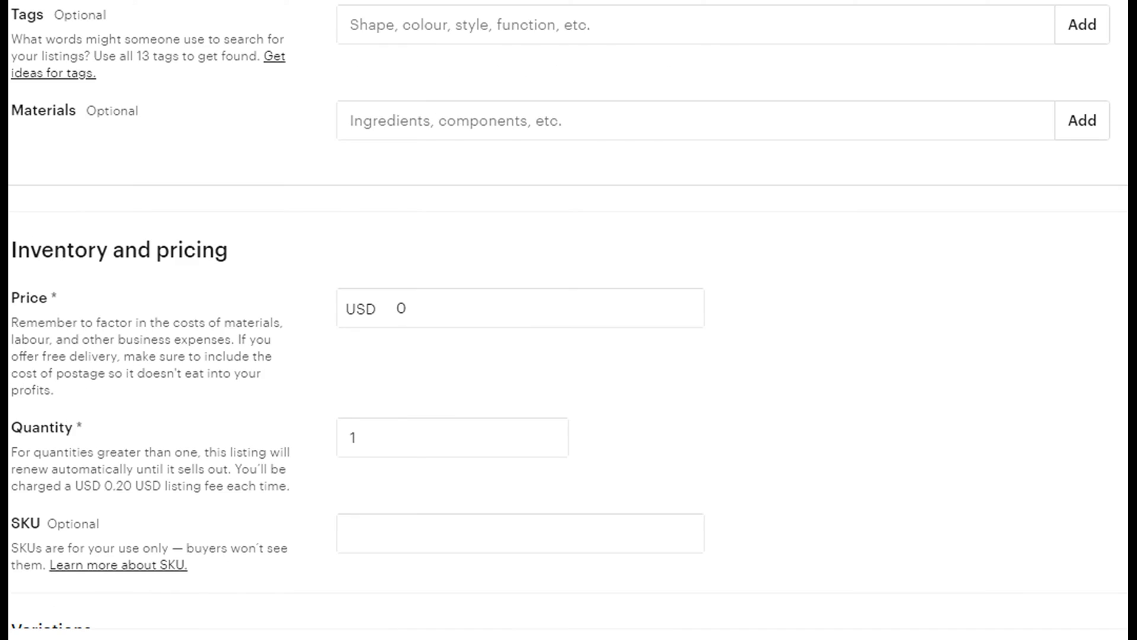
scroll(350, 51, up, 2)
click(98, 138)
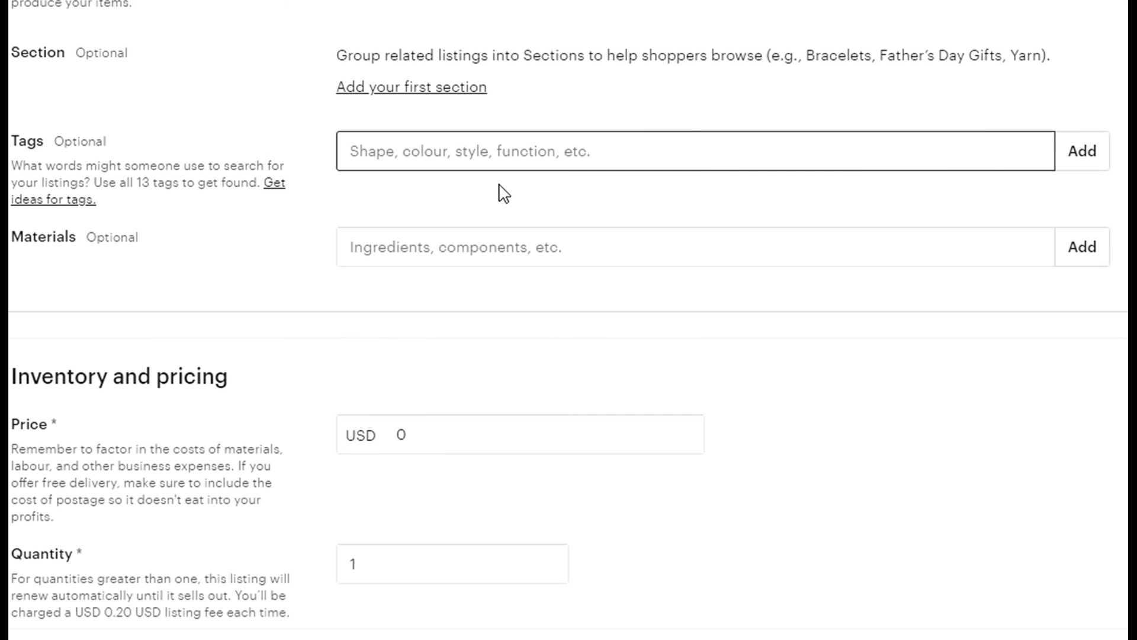
text(painting)
key(Return)
text(mountain)
key(Return)
text(acrylic)
key(Return)
text(nature)
key(Return)
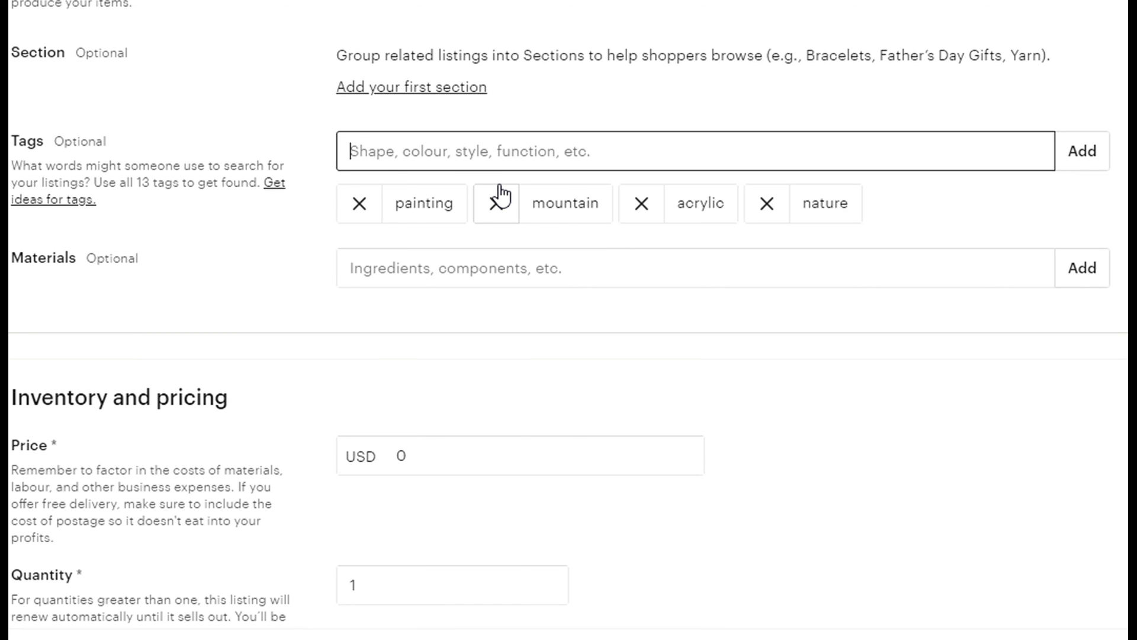
- Add the tags big mountains, green mountains and hill station to the listing
text(big mountains)
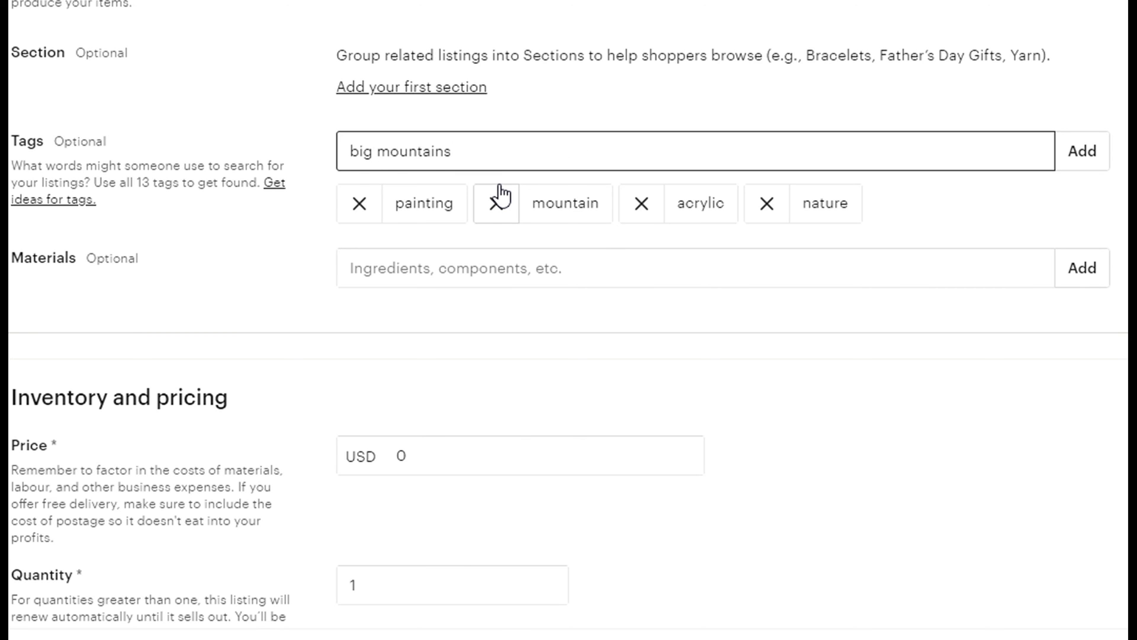
key(Return)
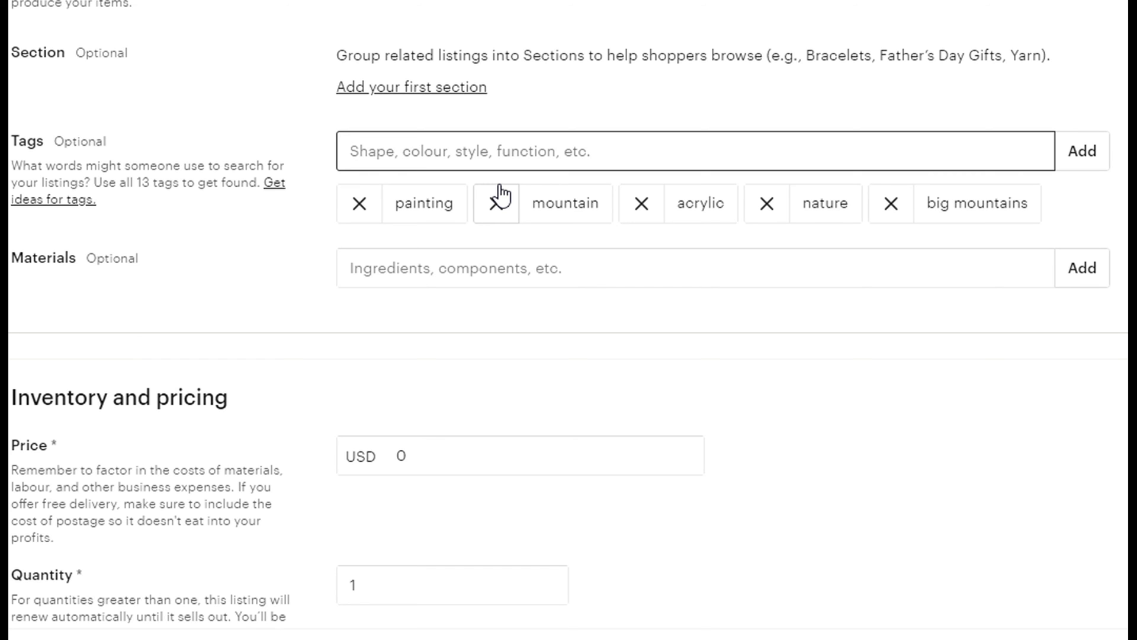
text(green mountains)
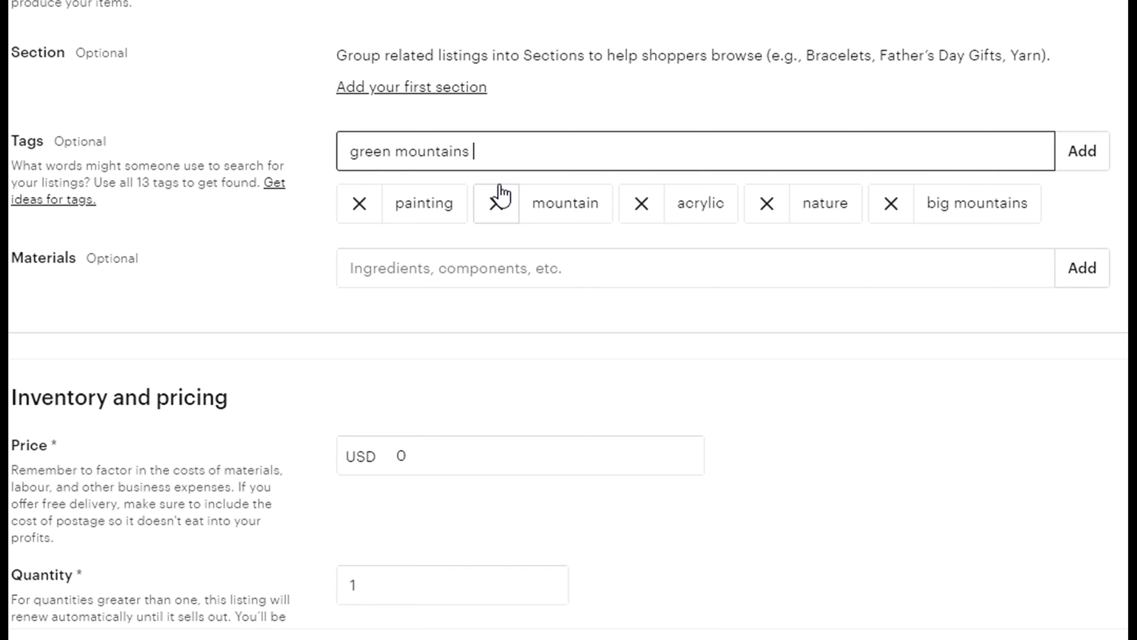
key(Return)
text(hil)
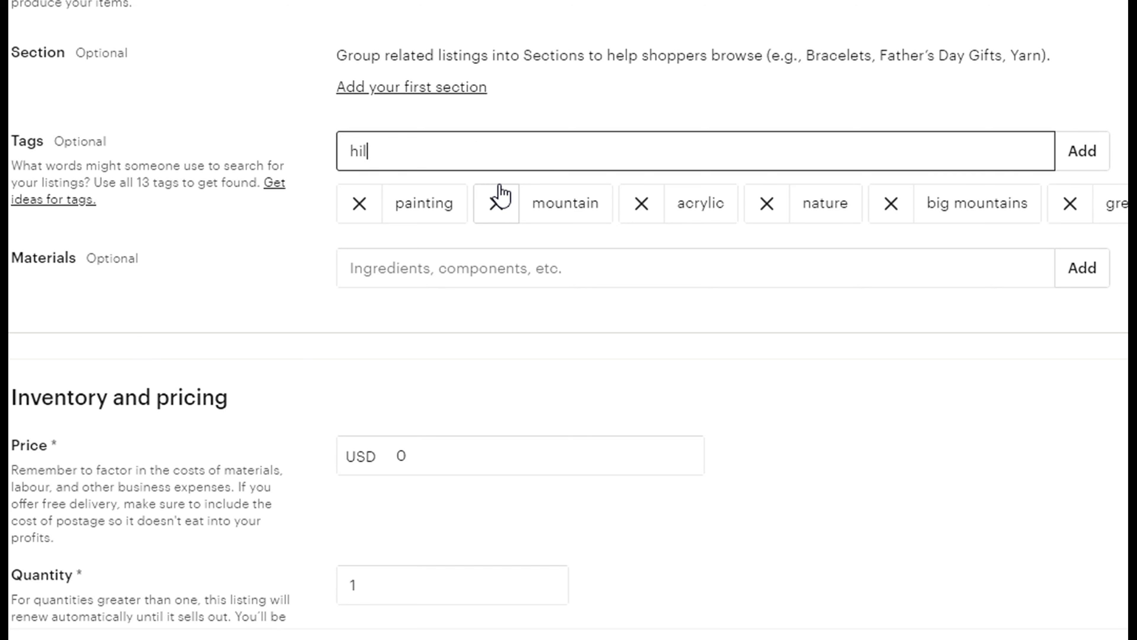
text(l station)
key(Return)
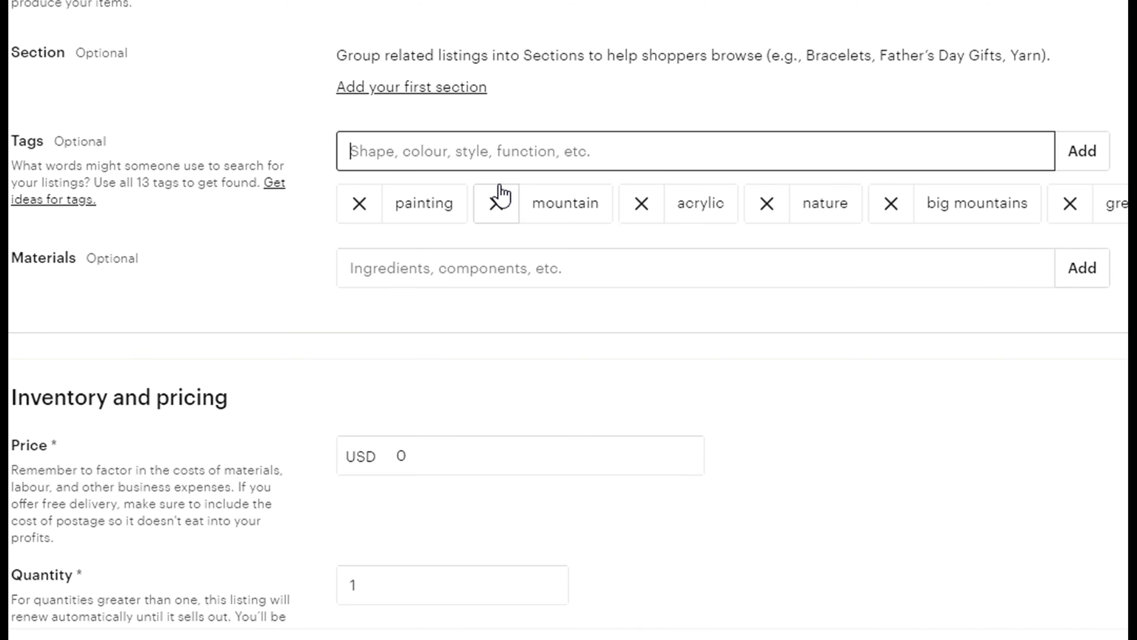
- Add the tags mountain painting and realistic landscape, correcting the misspelled "paintying" before adding the first one
text(mountain paintying)
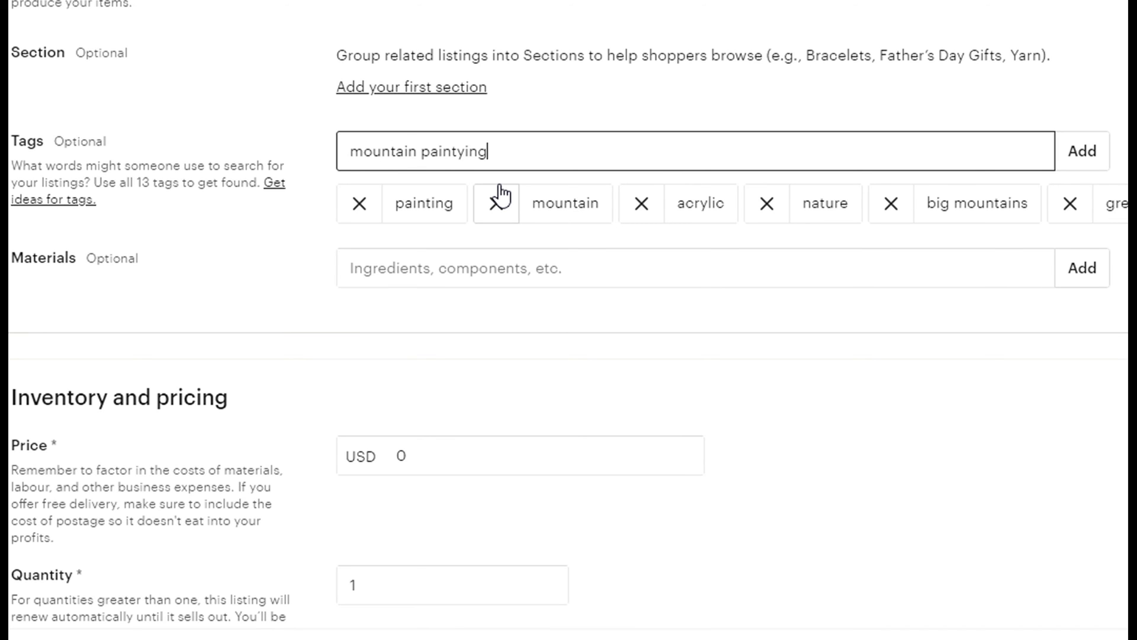
right_click(472, 148)
click(510, 173)
key(Return)
text(rea)
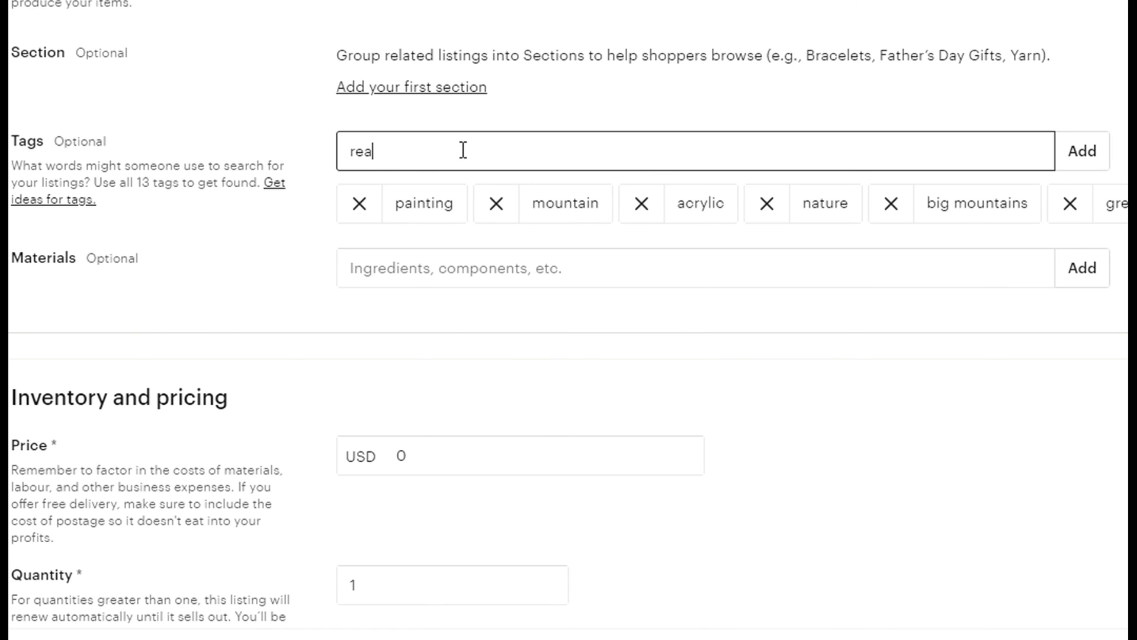
text(listic landscape)
key(Return)
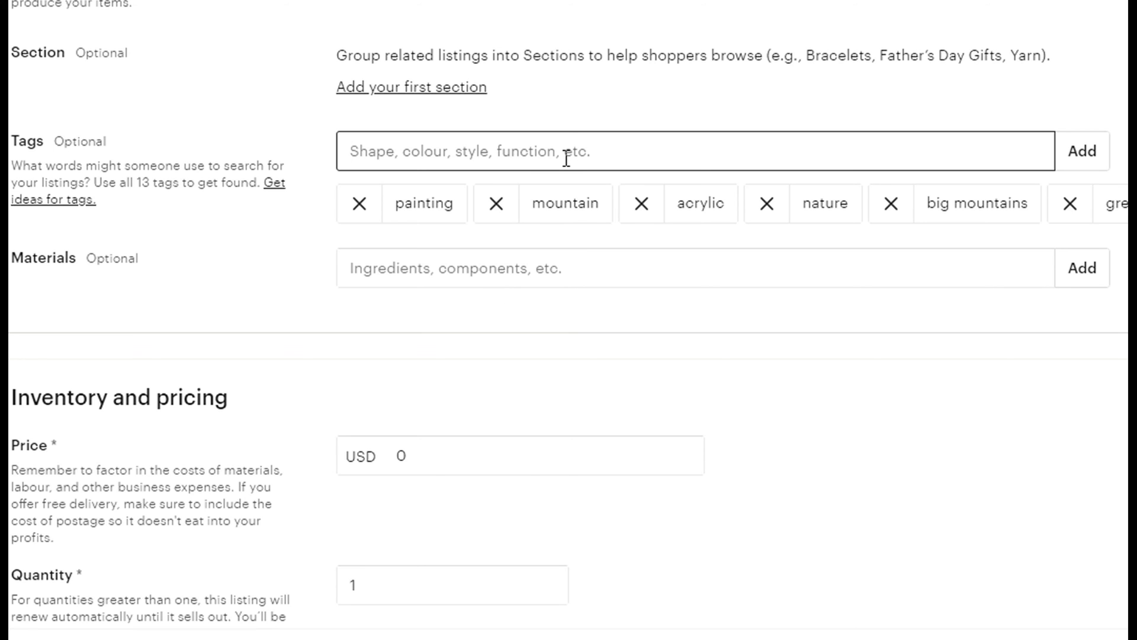
- Add the singular tag green mountain to the listing
text(green)
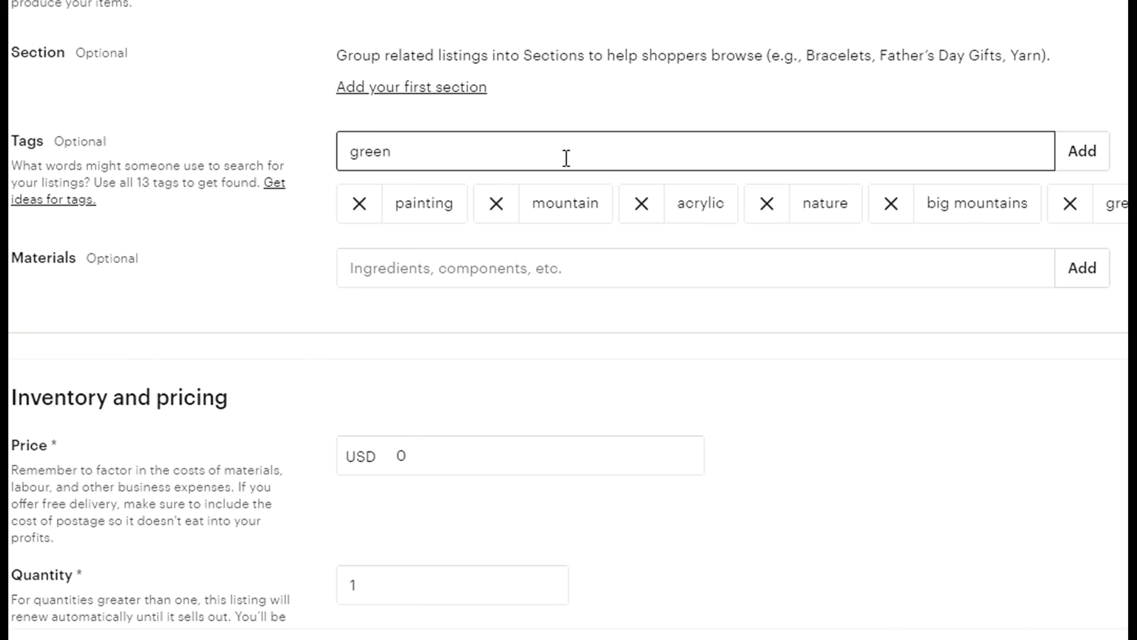
text( mountains)
key(Return)
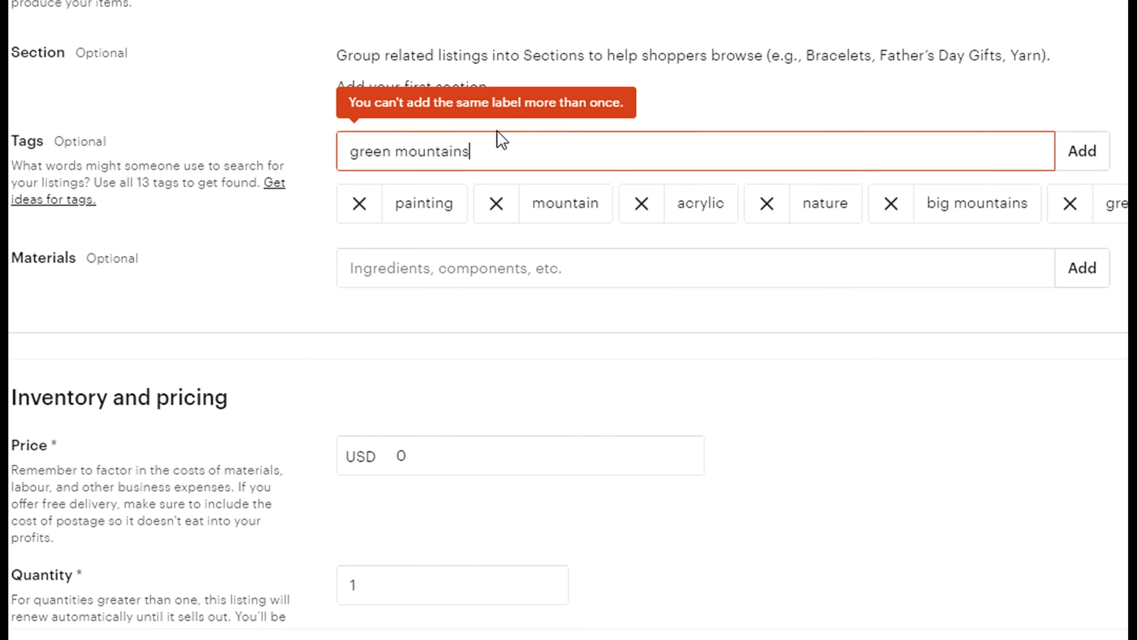
key(BackSpace)
key(Return)
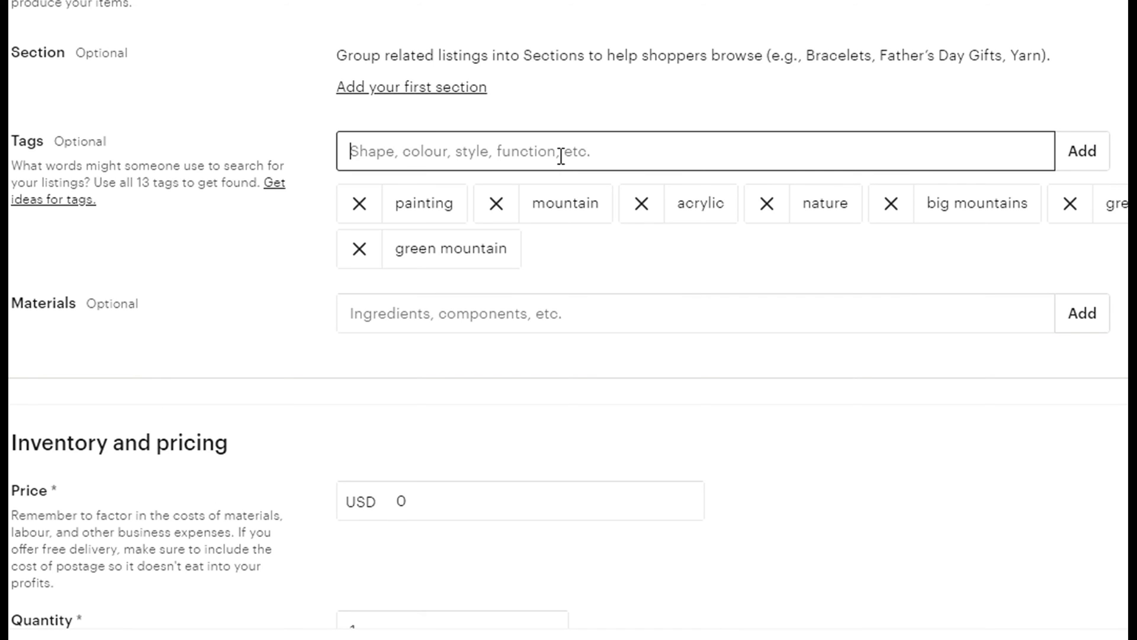
- Add the tags realistic landscapes, beautiful landscape and landscape art to use up the remaining tags
text(realistic lands)
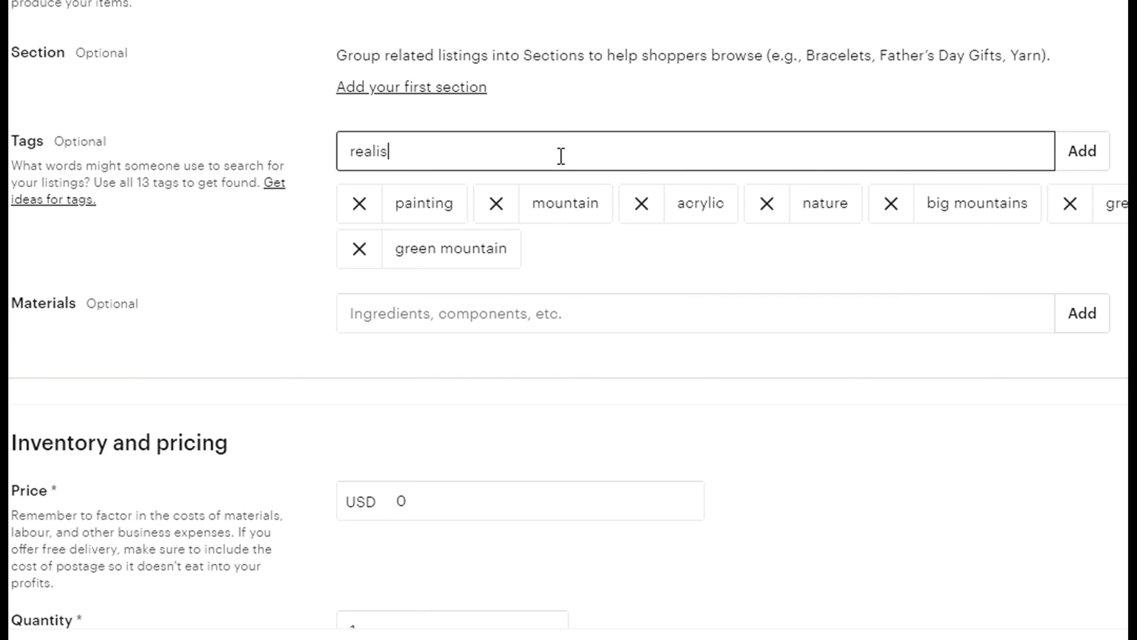
text(cape)
key(Return)
text(b)
key(BackSpace)
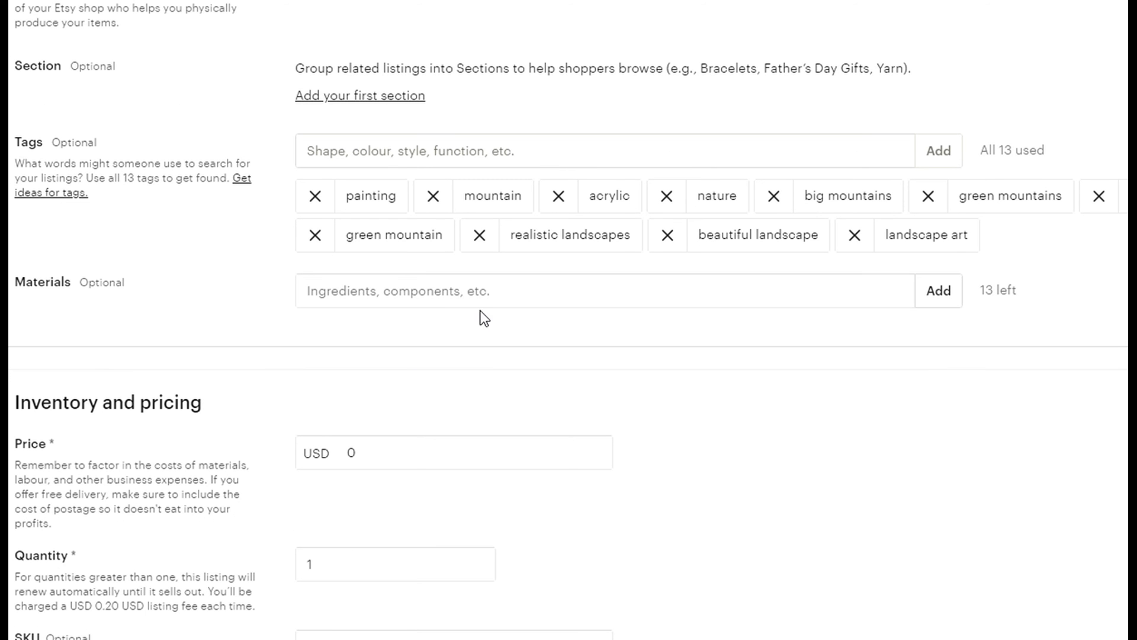
- Add canvas and acrylic paints as the painting's materials
click(552, 312)
text(canvas)
key(Return)
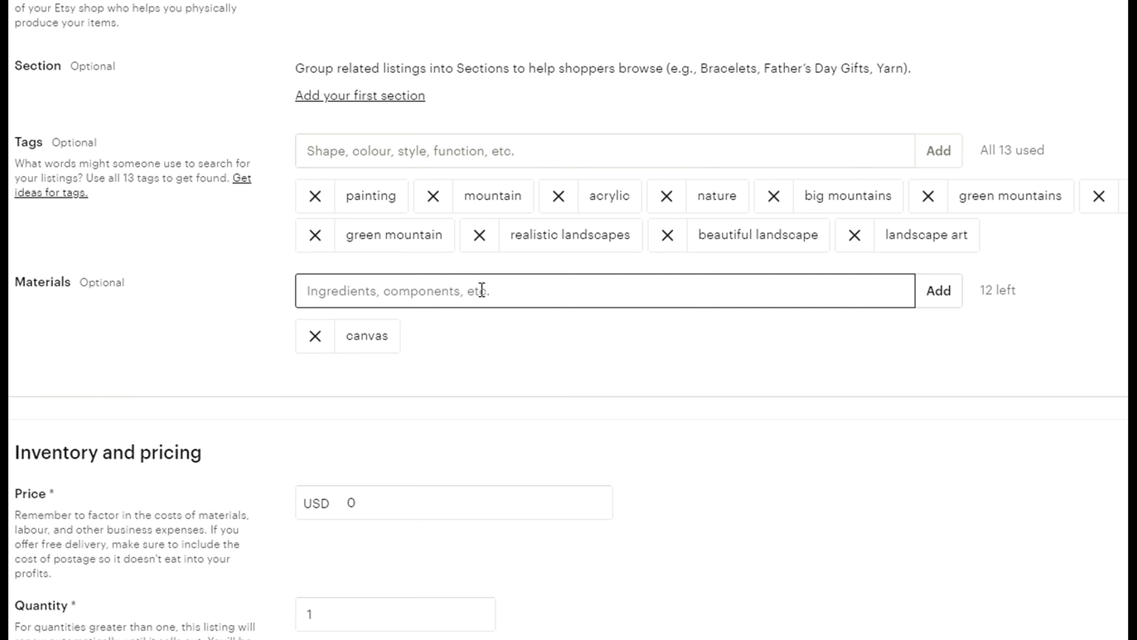
text(acrylic paints)
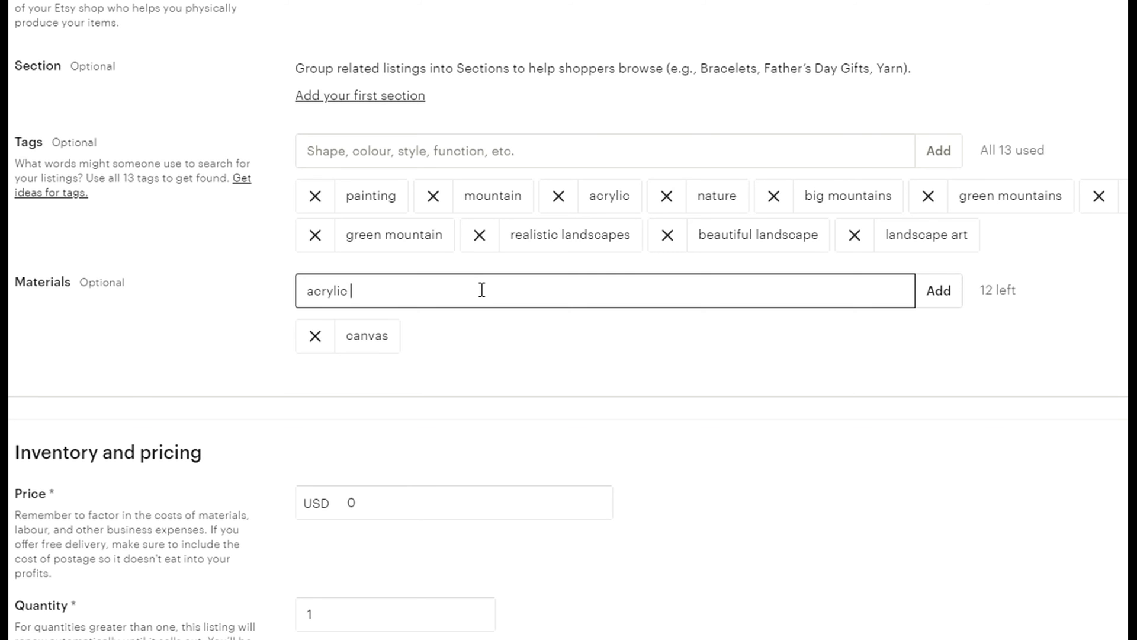
key(Return)
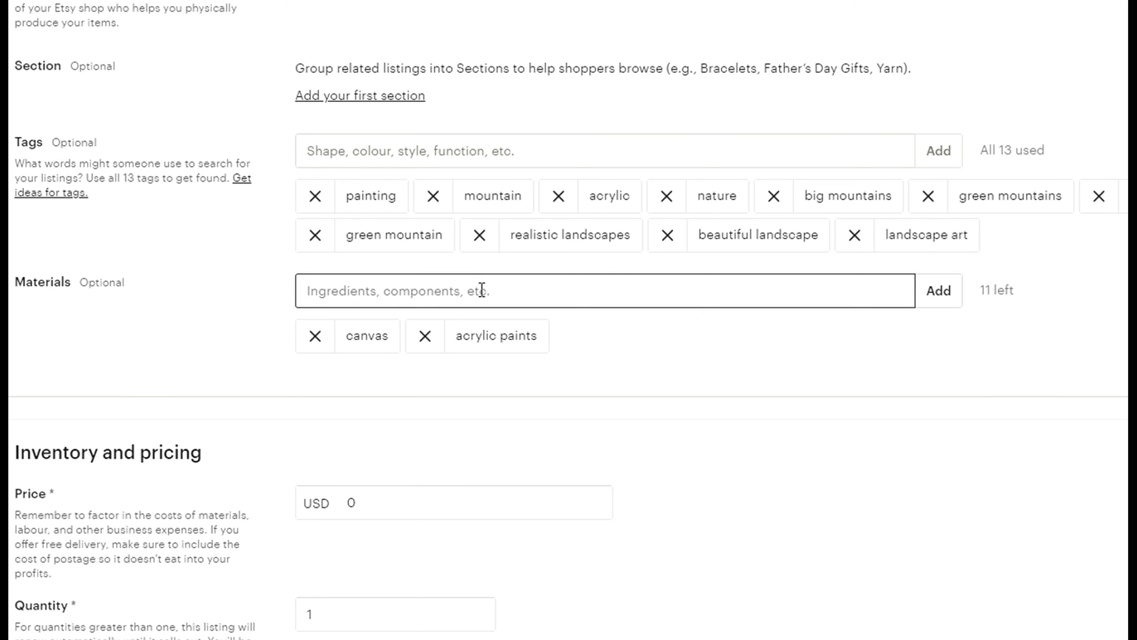
- Set the painting's price to USD 265
scroll(512, 414, down, 5)
click(372, 232)
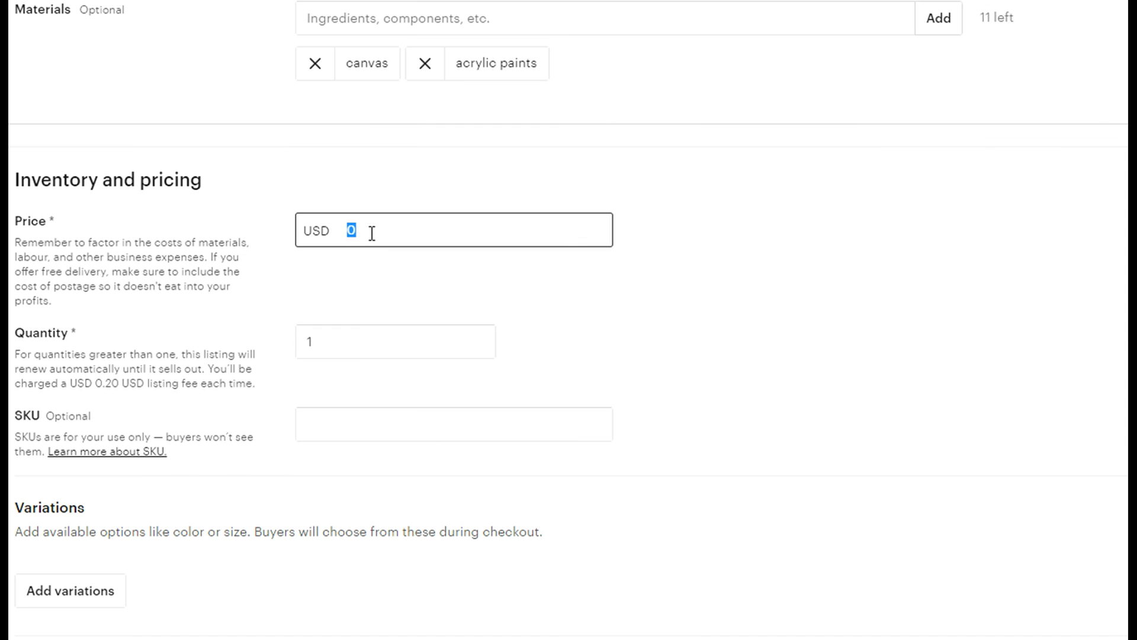
key(BackSpace)
text(2)
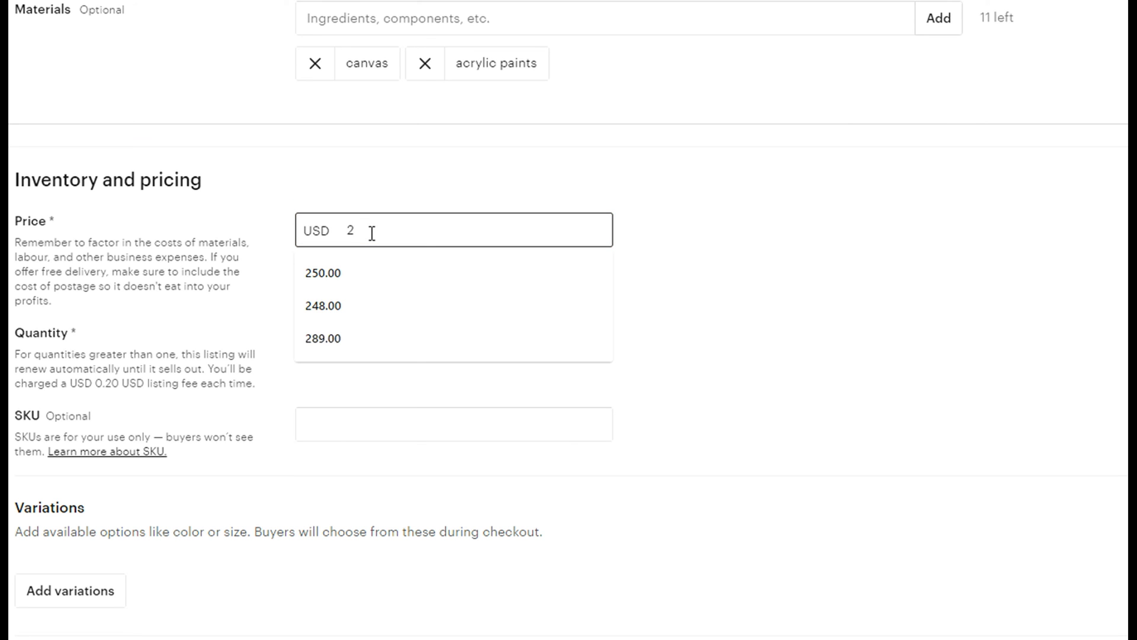
text(65)
click(560, 351)
- Choose a processing time for dispatching the painting in the delivery options
scroll(301, 106, down, 5)
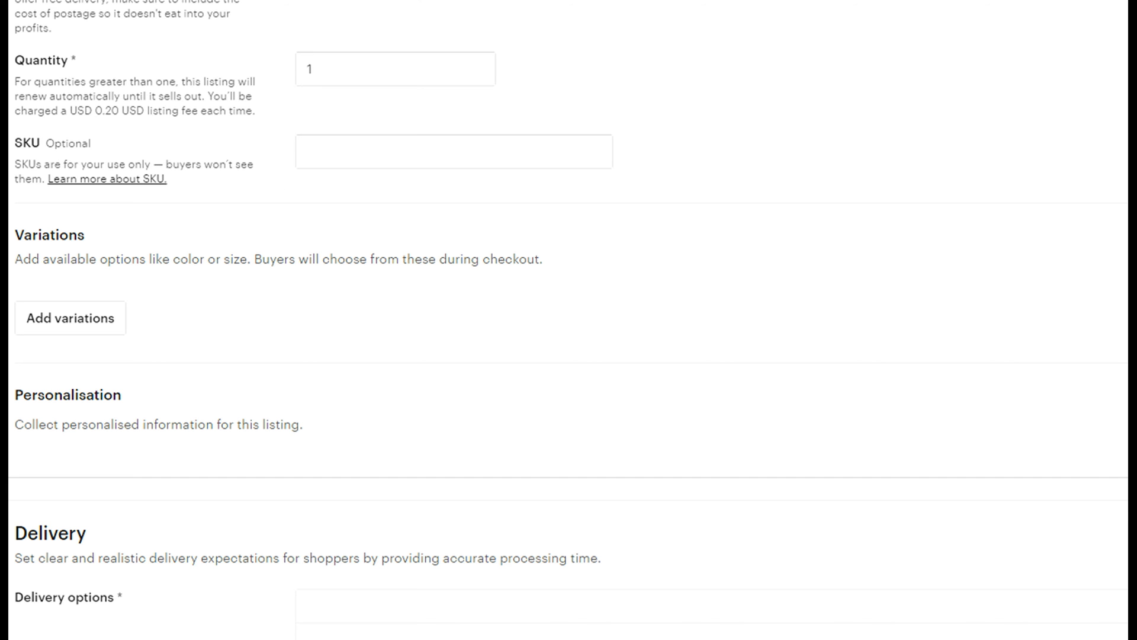
scroll(409, 254, down, 12)
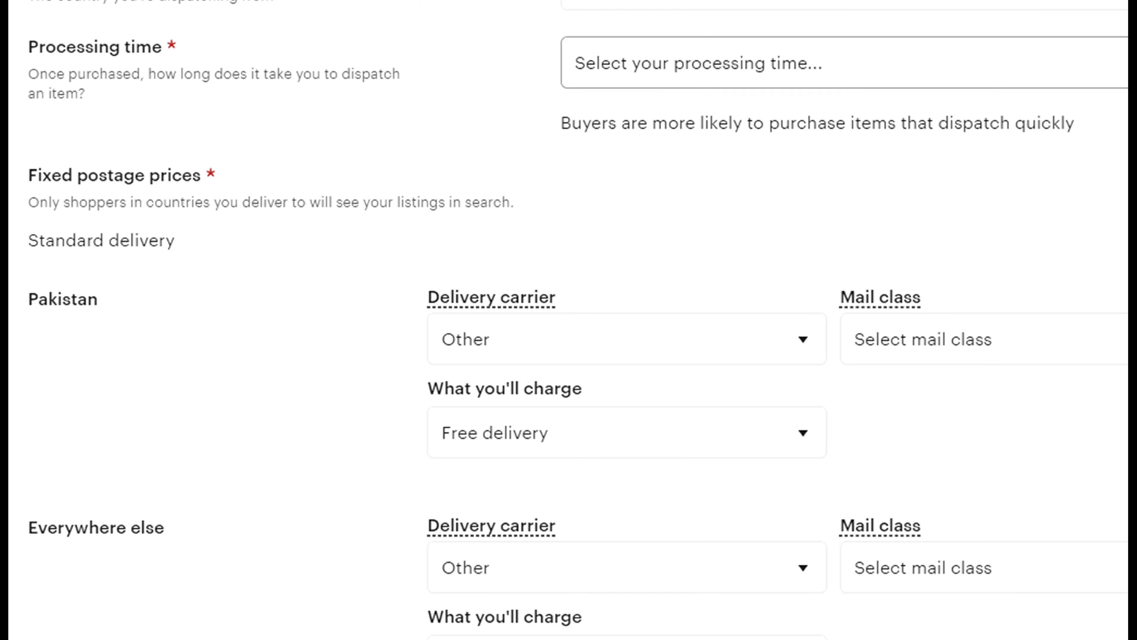
click(687, 63)
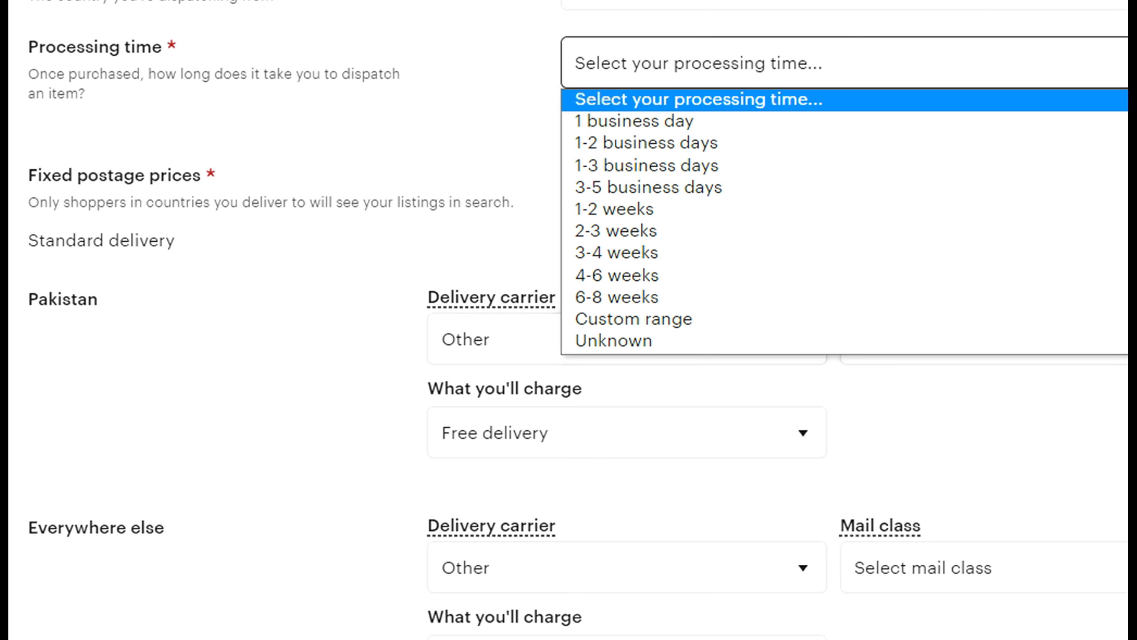
click(629, 181)
- Examine the delivery carrier and mail class options for Pakistan, as well as the Everywhere else charges and delivery upgrade section
scroll(388, 157, down, 4)
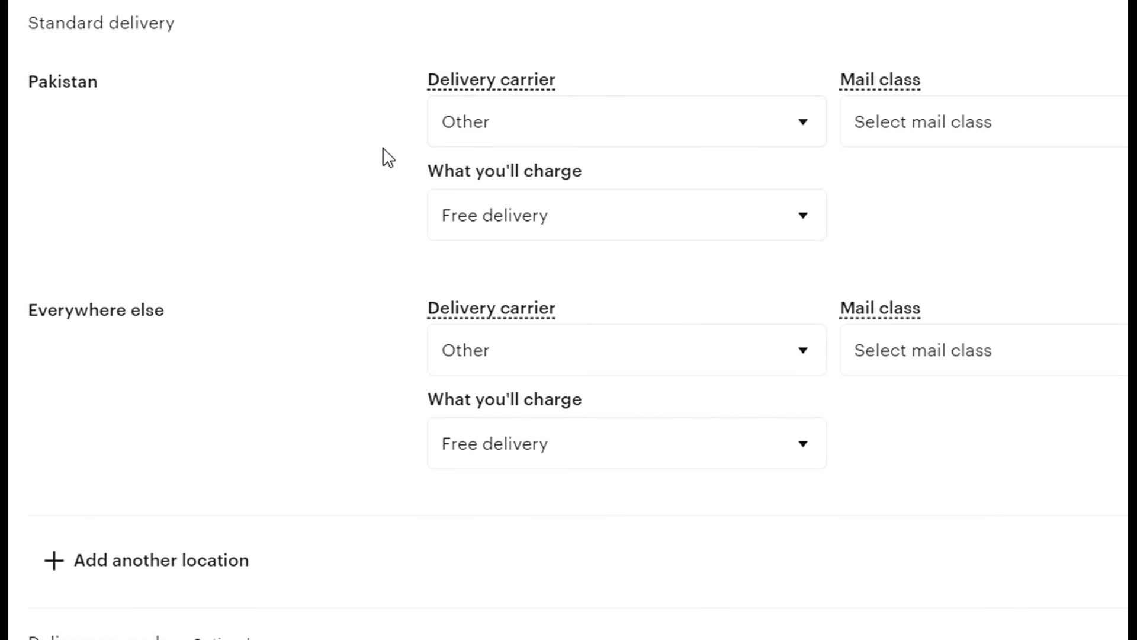
click(818, 132)
click(1042, 180)
click(922, 131)
click(922, 157)
scroll(627, 257, down, 5)
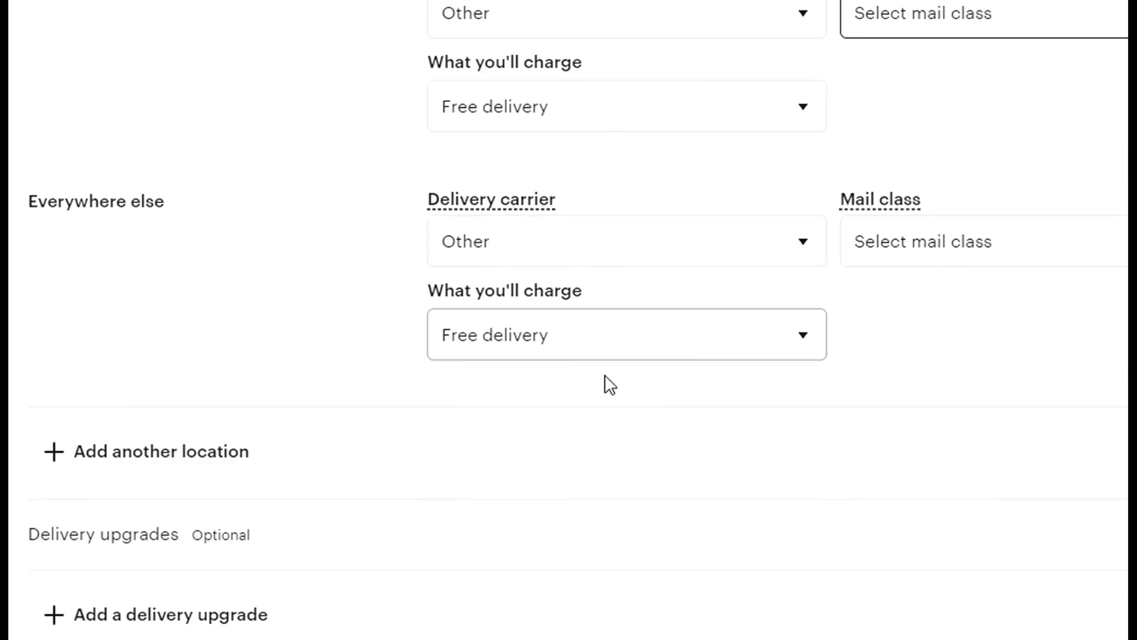
scroll(563, 432, up, 3)
scroll(140, 356, down, 5)
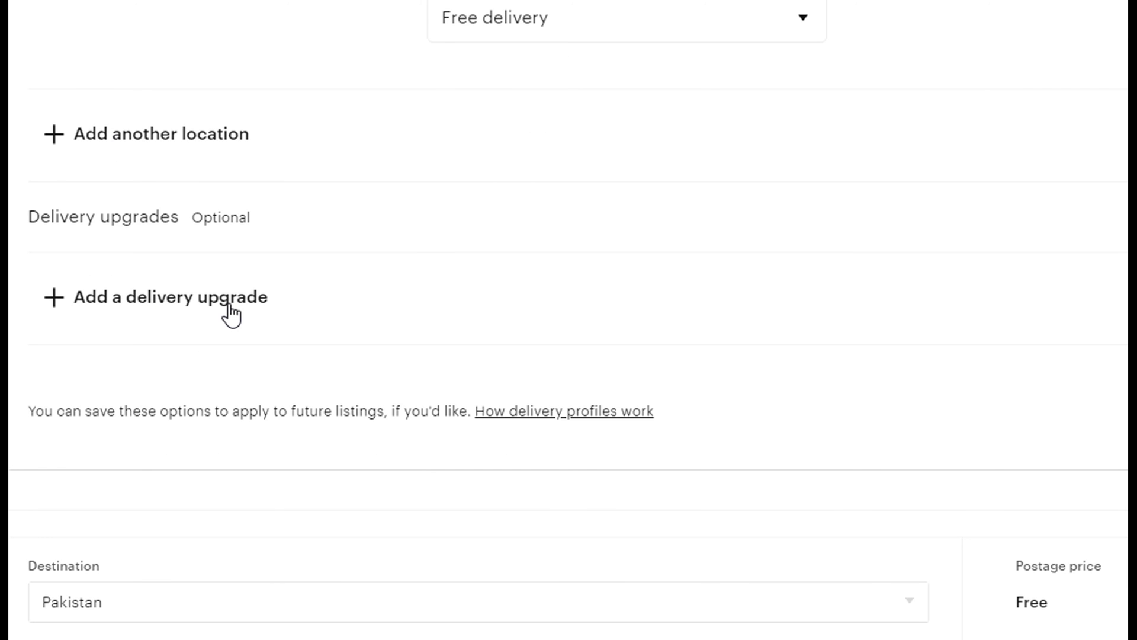
- Remove the third listing photo that is still loading and append "beautiful landscape" to the listing's title
scroll(828, 328, up, 20)
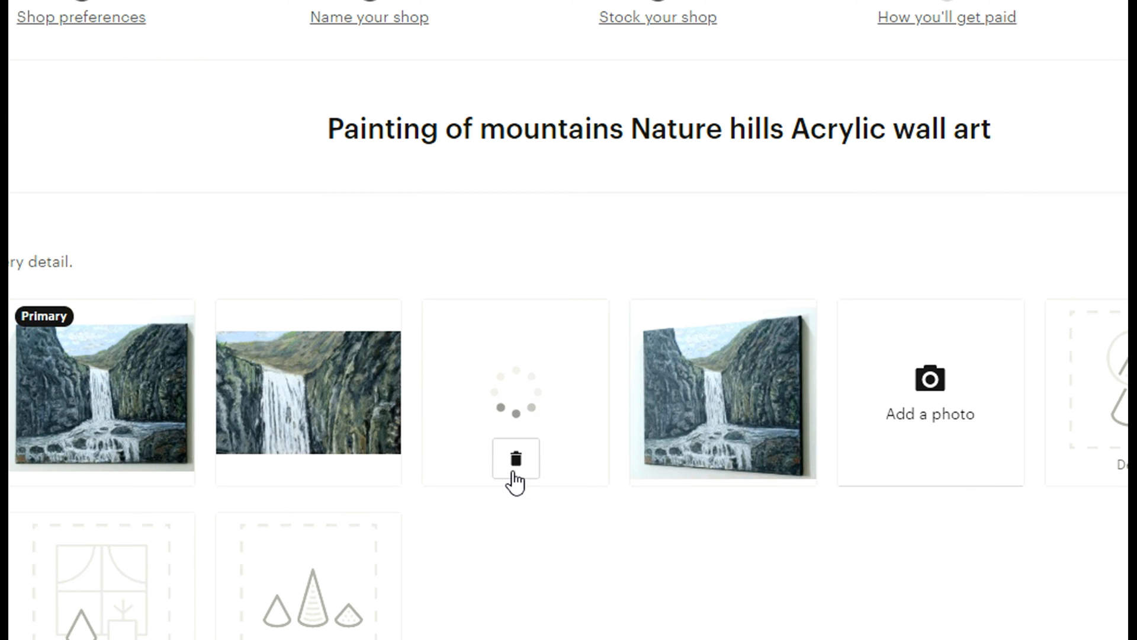
click(514, 461)
scroll(513, 415, down, 8)
scroll(734, 604, down, 15)
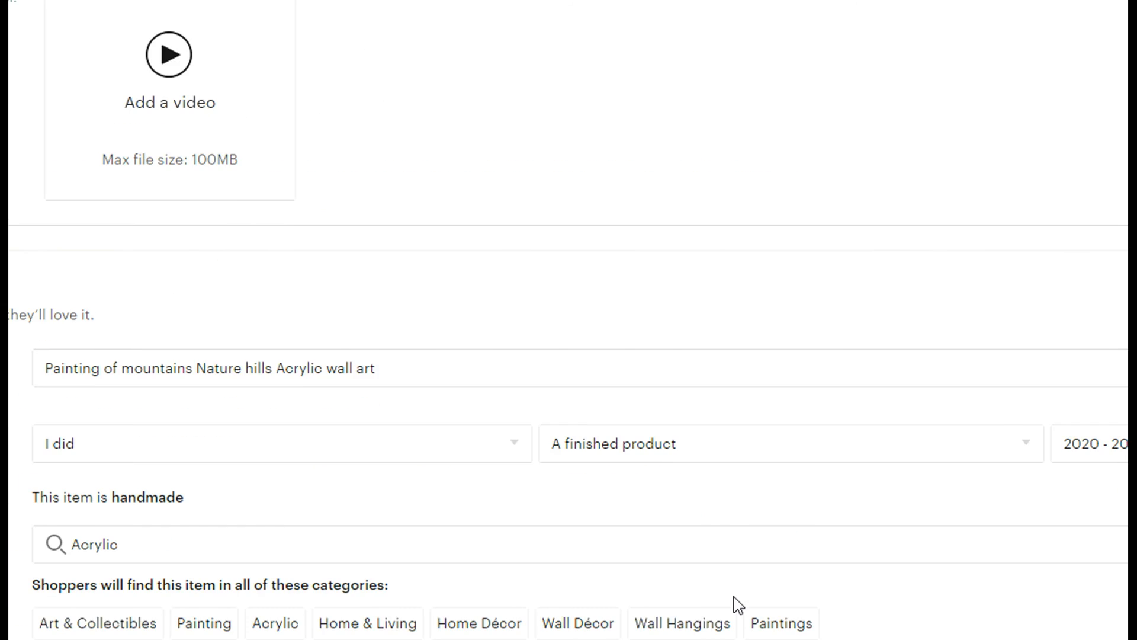
scroll(214, 354, up, 8)
click(405, 368)
text(beautiful landscape)
- Add to the description "This painting is ideal to bring nature in your work place office dining room bed room living area or even kids room."
scroll(545, 450, down, 20)
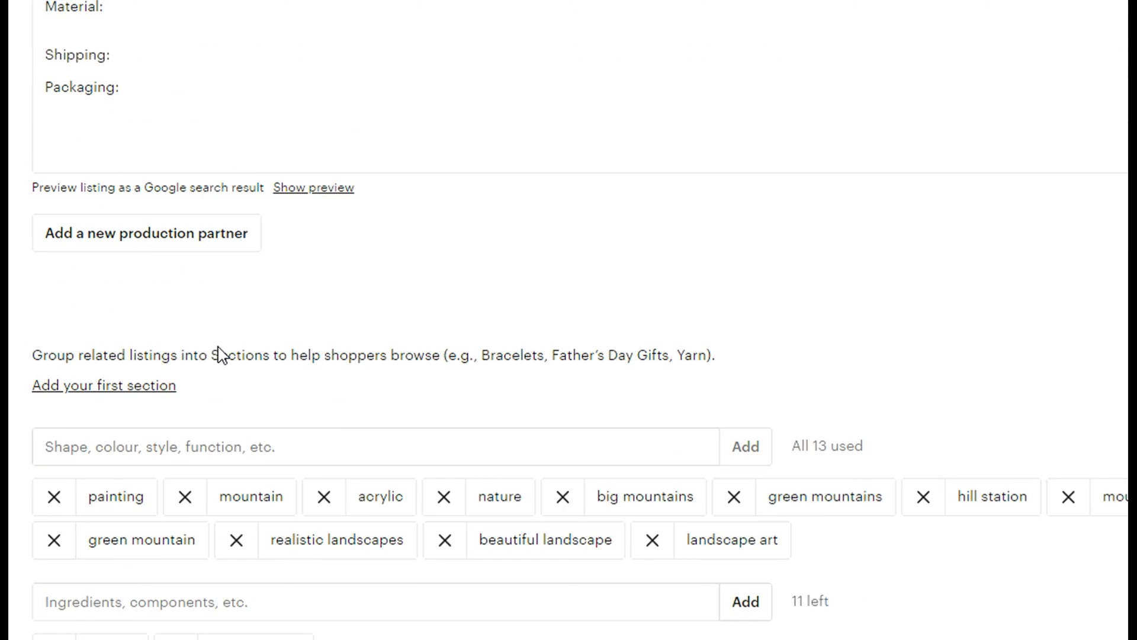
scroll(220, 354, up, 5)
click(250, 276)
key(Return)
key(Return)
key(Return)
text(This painting is ideal to )
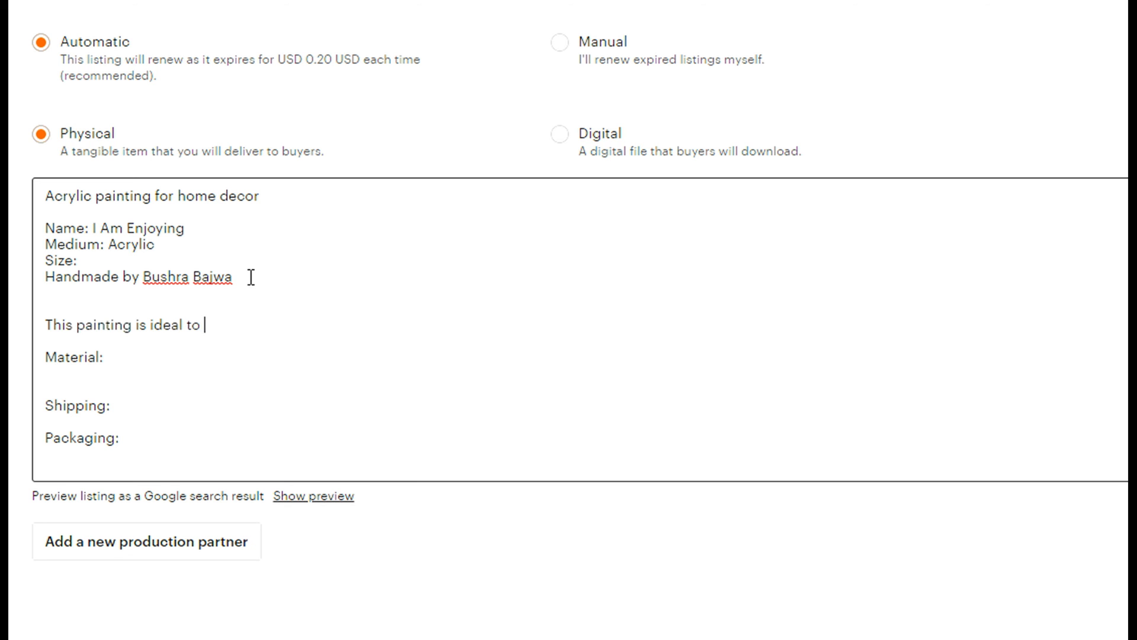
text(bring nature in )
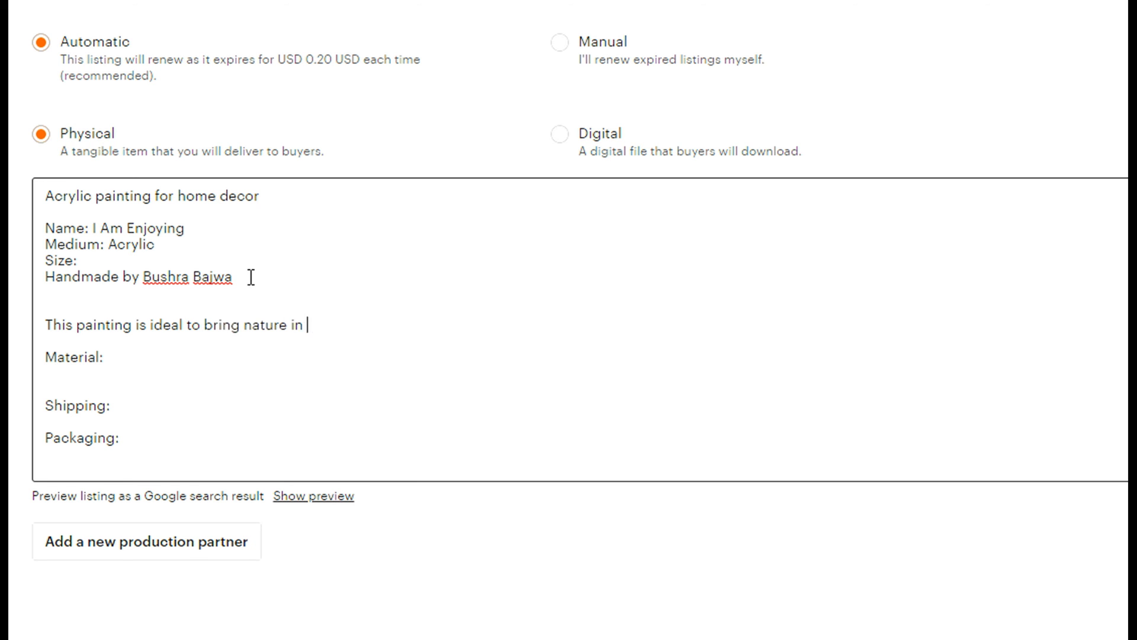
text(your work place office )
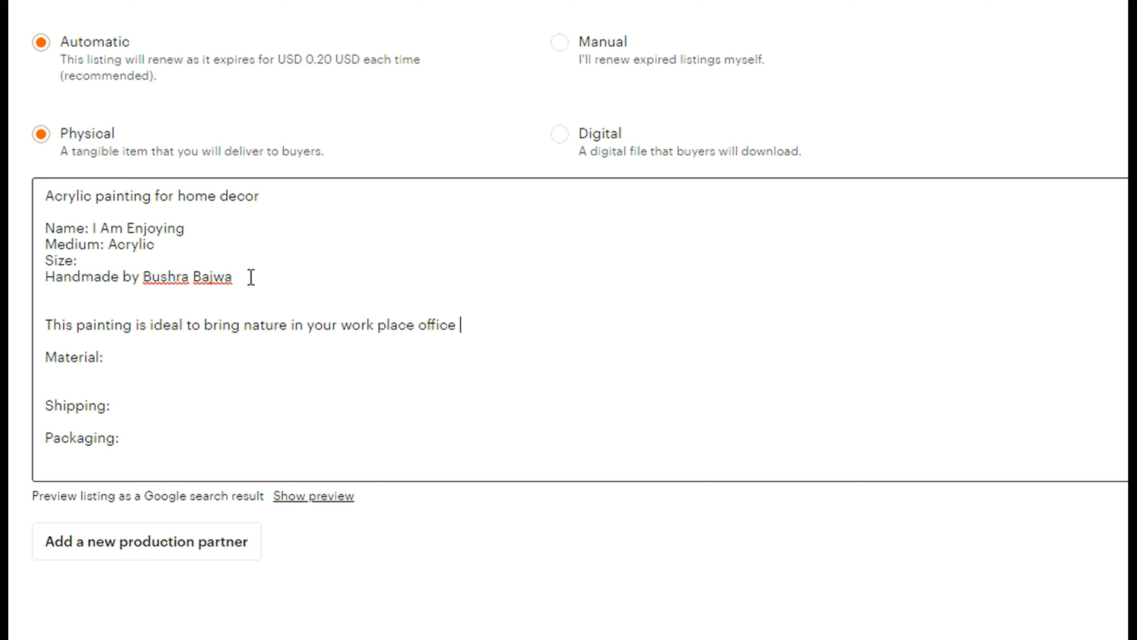
text(dining room bed roo)
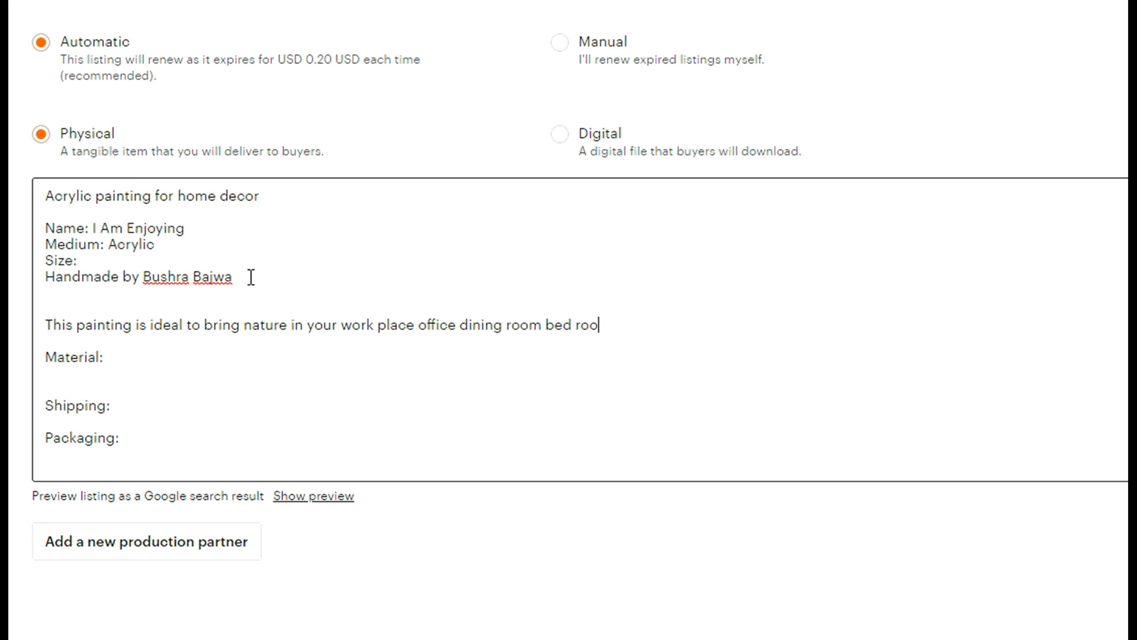
text(m living area or even kids room.)
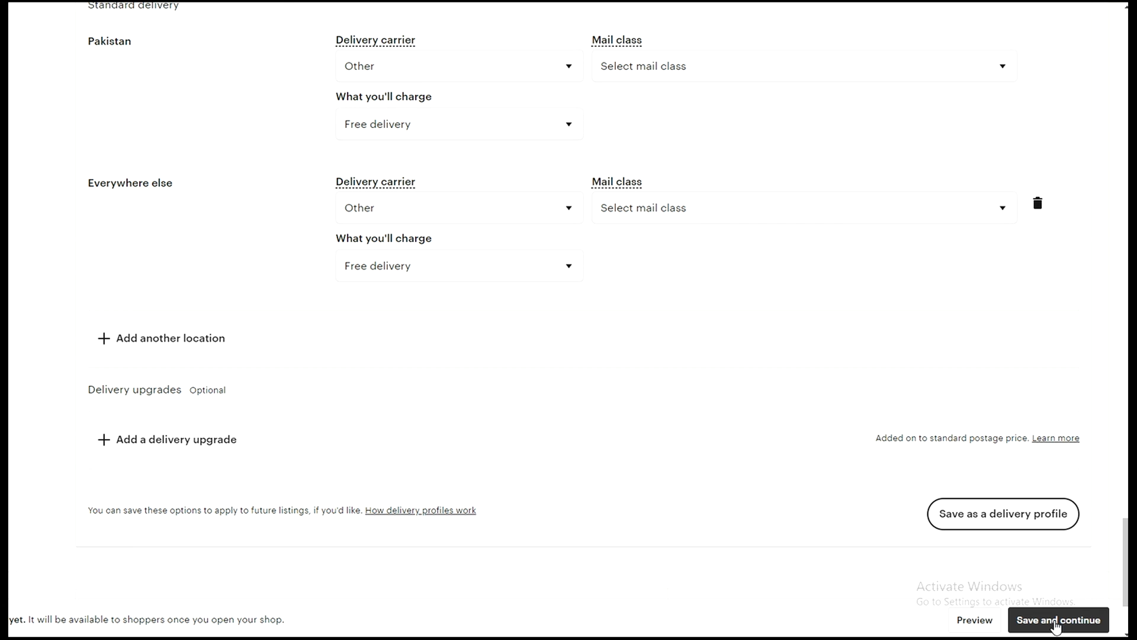
click(1055, 625)
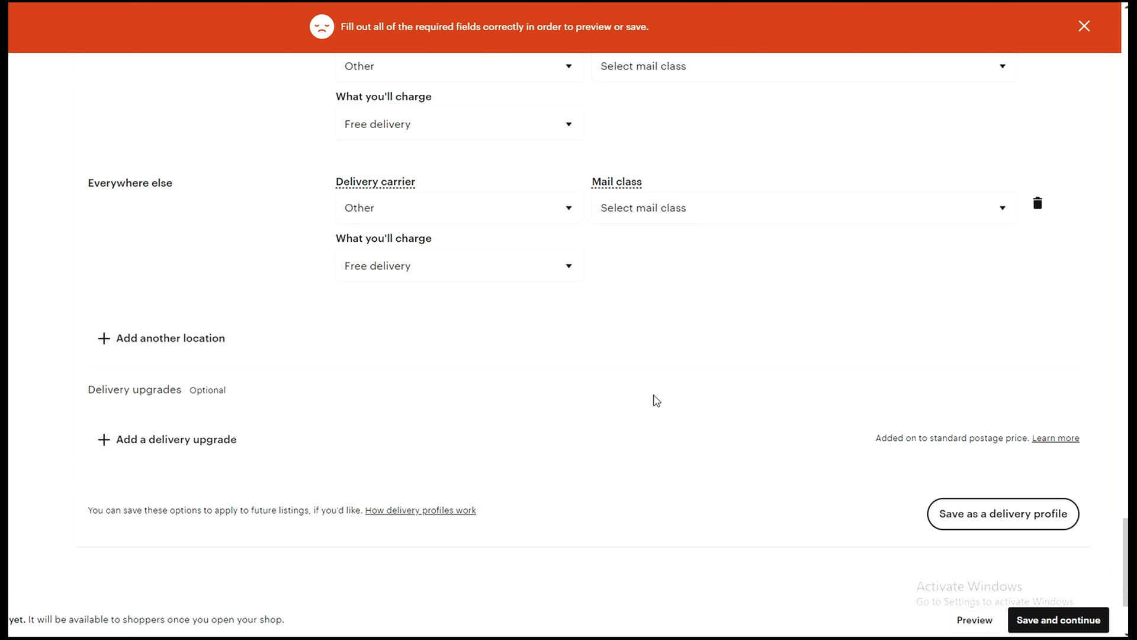
- Set the painting's first dimension to 10 inches and its second dimension to 19 inches in the listing details
scroll(661, 408, up, 20)
scroll(656, 400, up, 6)
scroll(169, 413, up, 2)
click(109, 222)
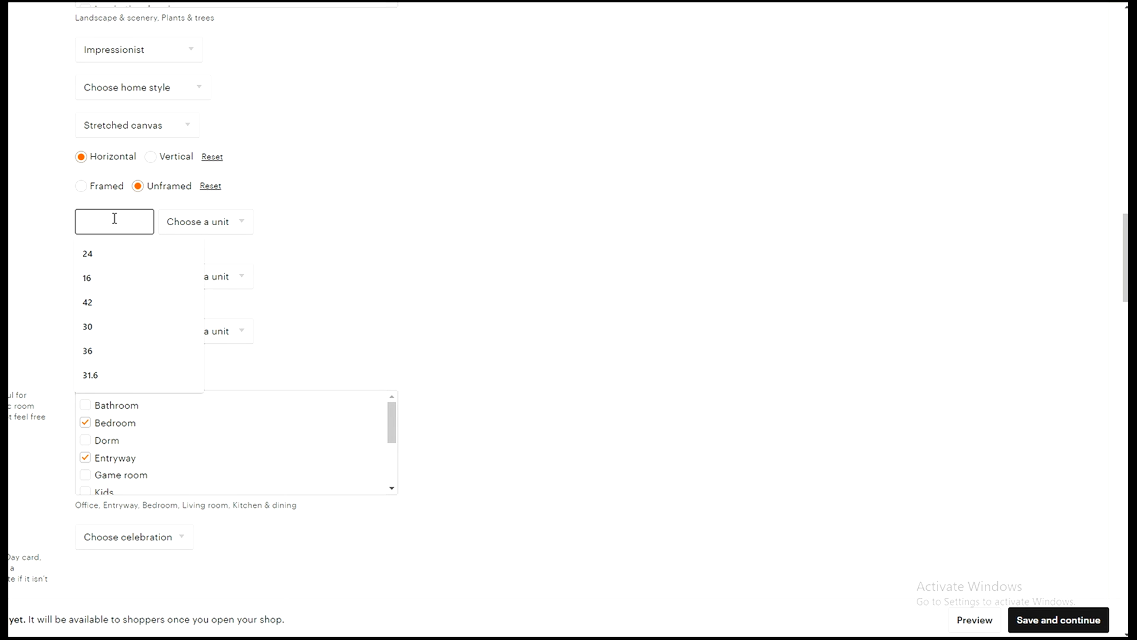
text(10)
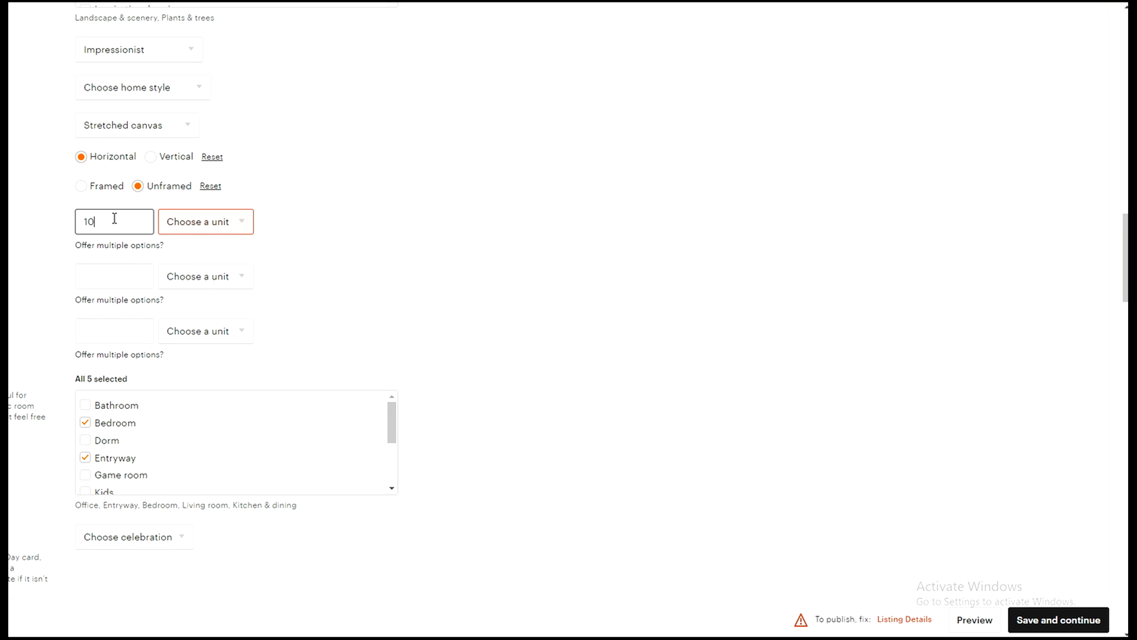
click(161, 225)
click(161, 288)
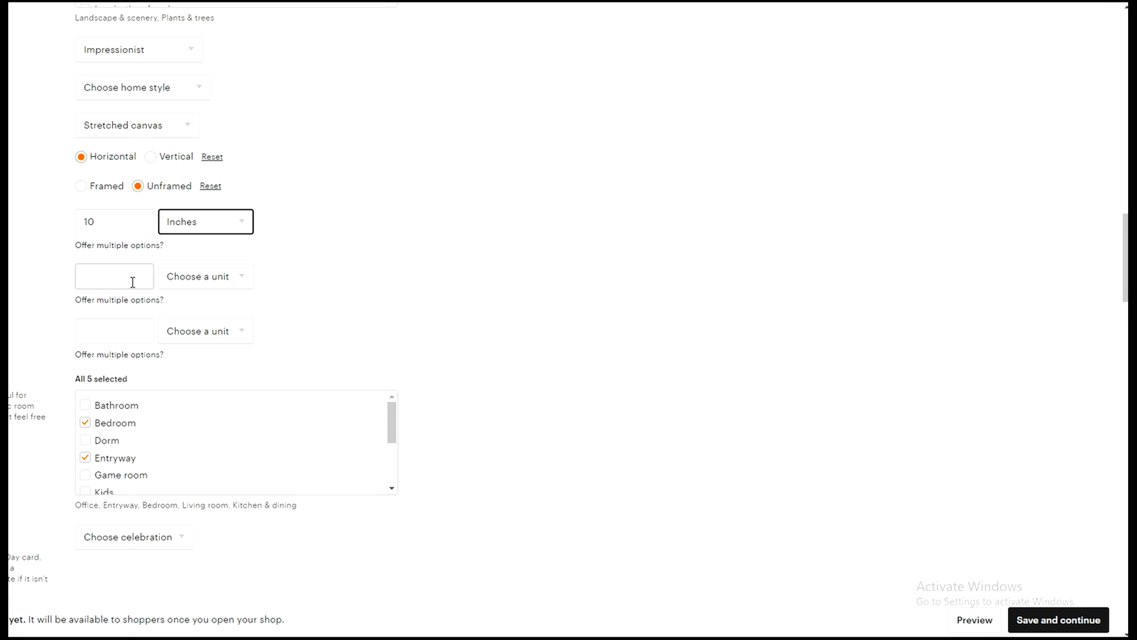
click(118, 273)
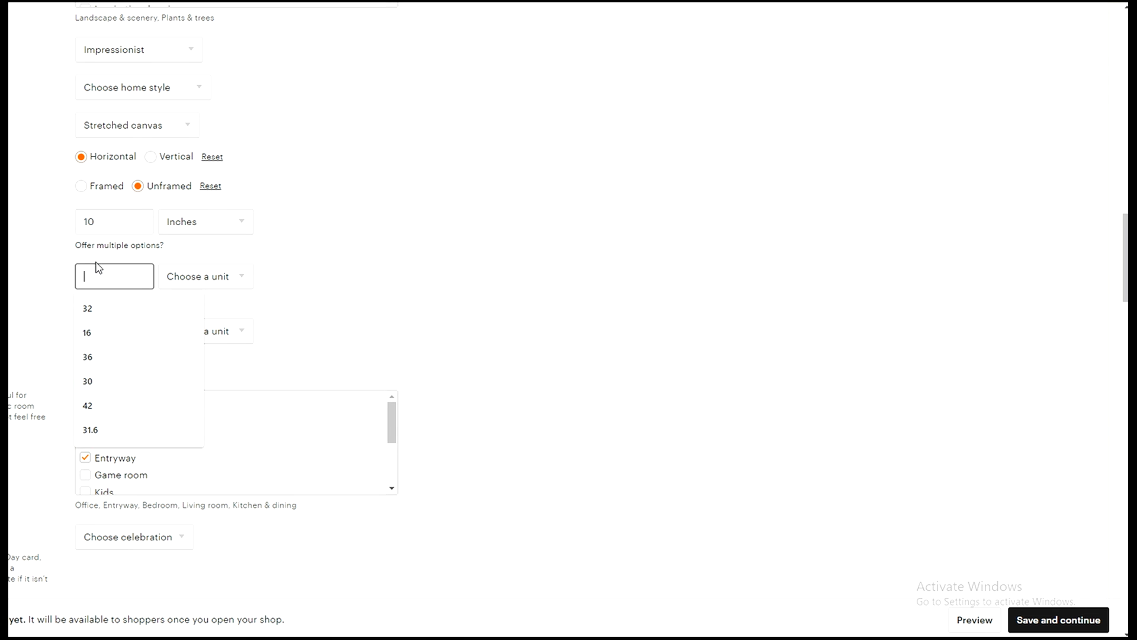
text(19)
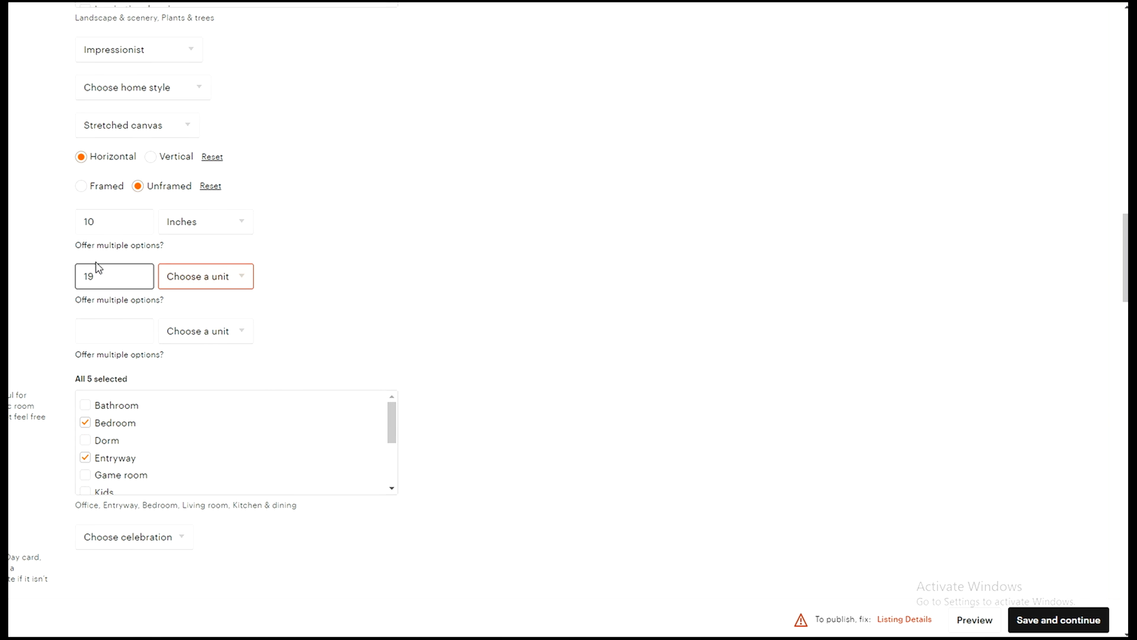
click(237, 278)
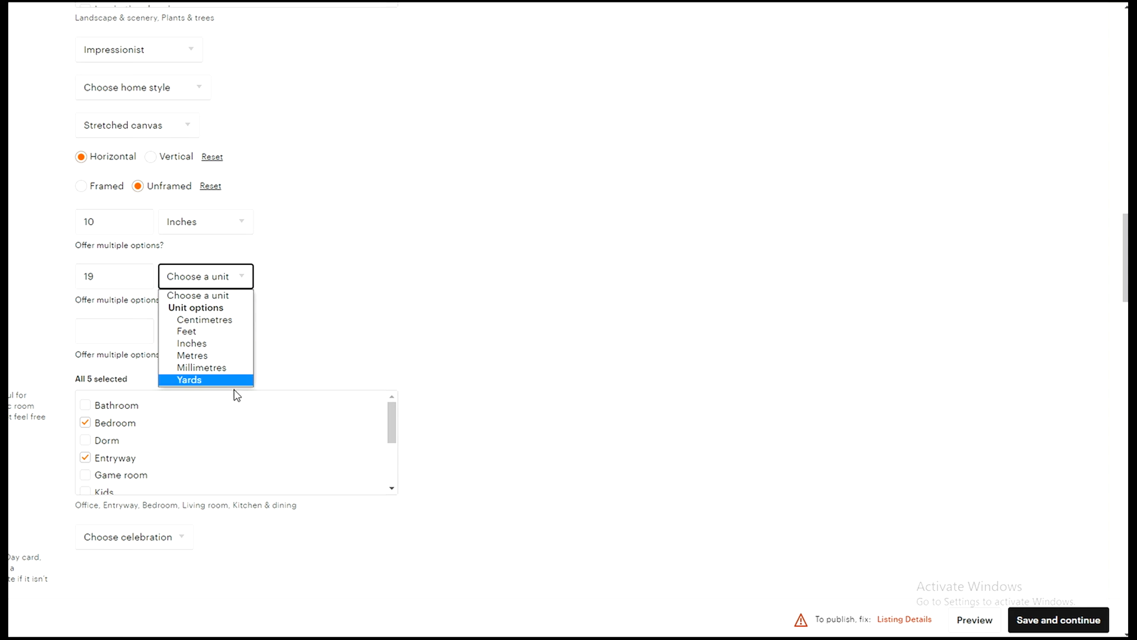
click(236, 343)
click(317, 317)
click(130, 339)
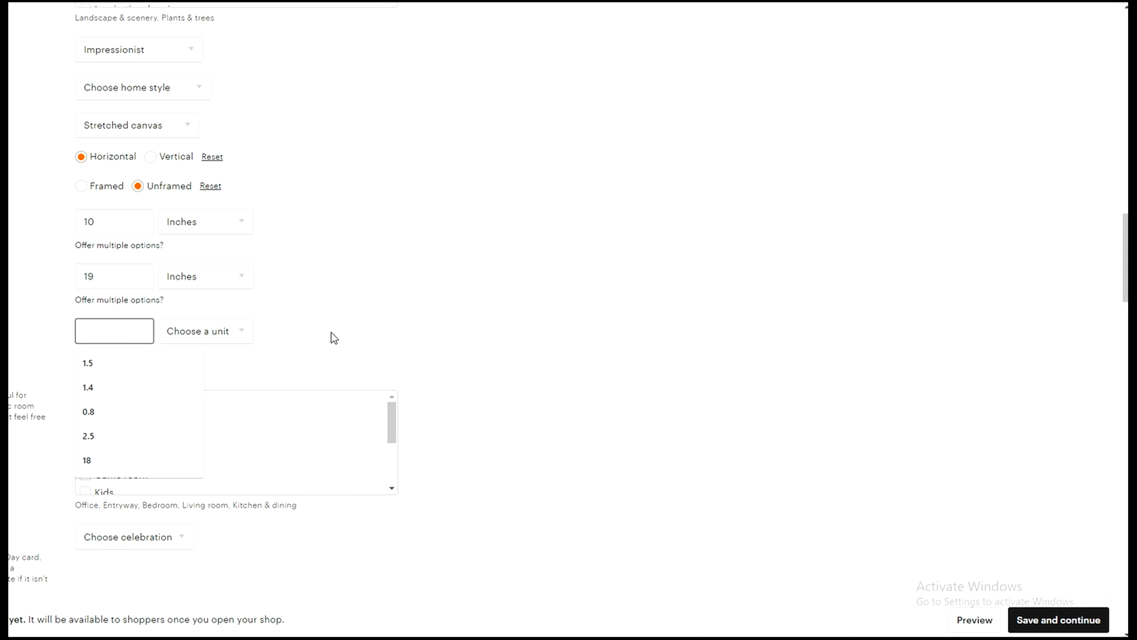
- Save the painting listing and continue from stocking the shop to the payment setup
scroll(452, 366, down, 10)
click(1043, 620)
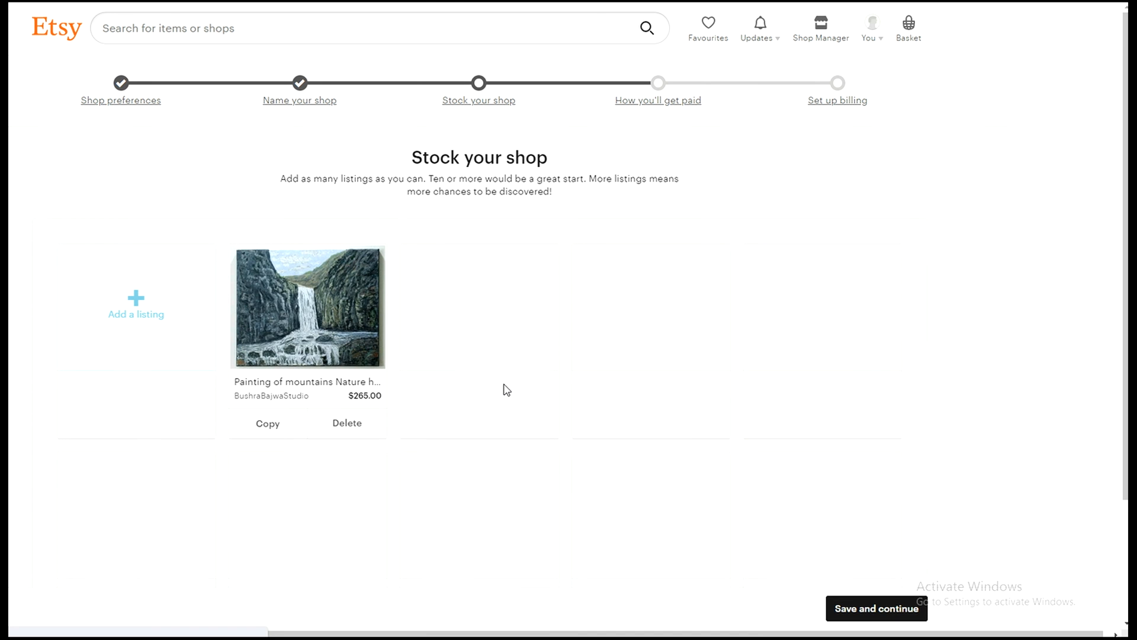
scroll(644, 249, down, 3)
click(858, 610)
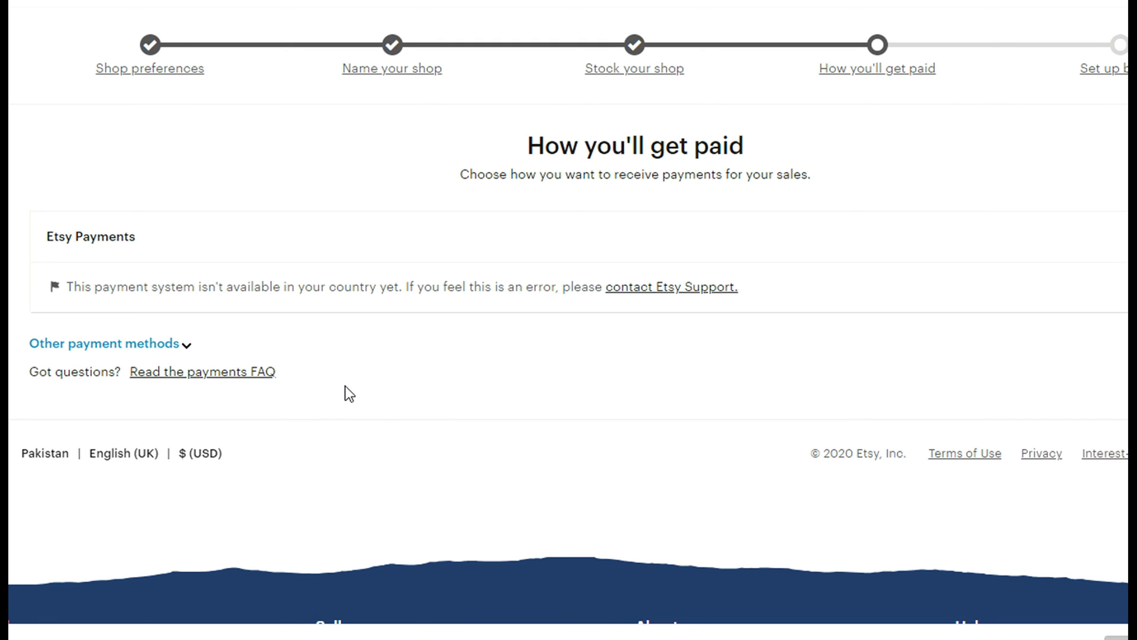
- Enable PayPal among the other payment methods and fill in the PayPal account email
click(178, 346)
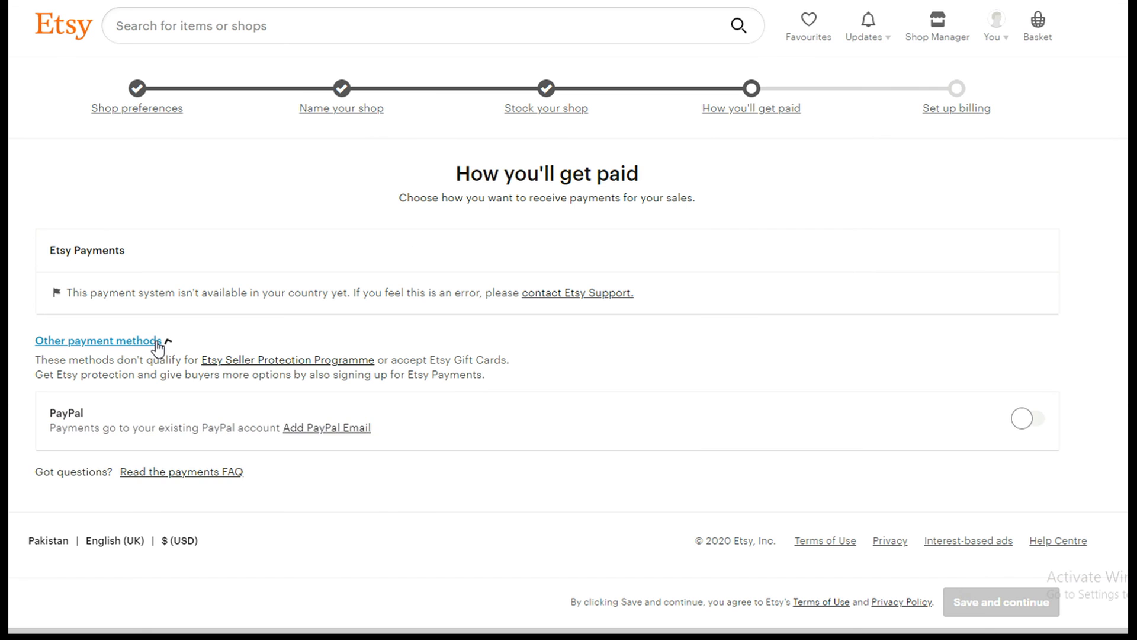
click(1039, 432)
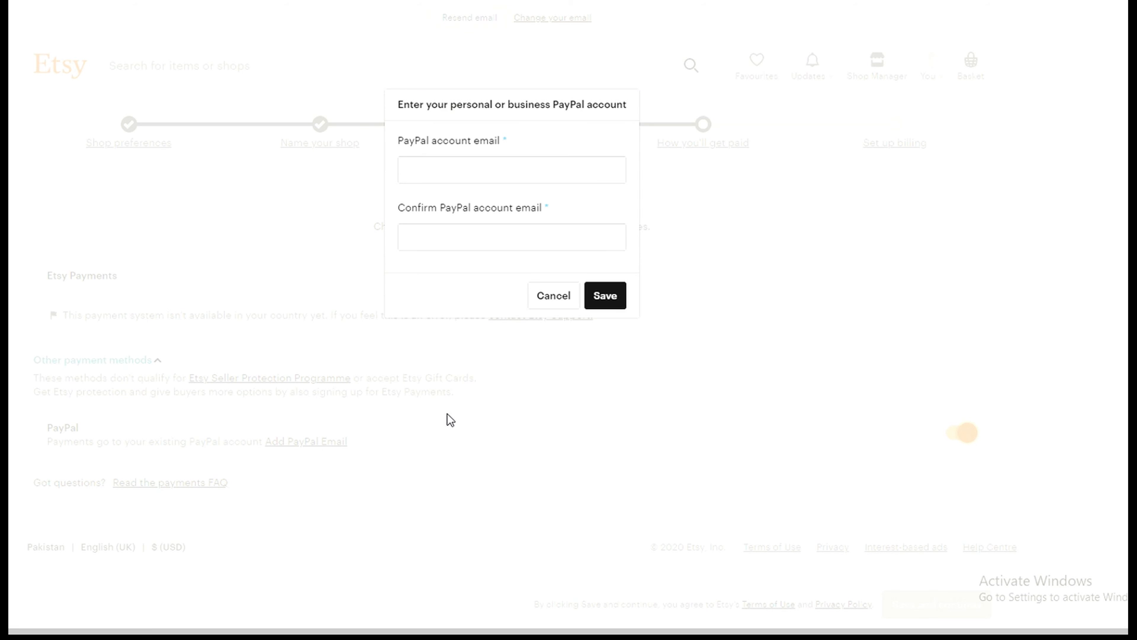
click(452, 182)
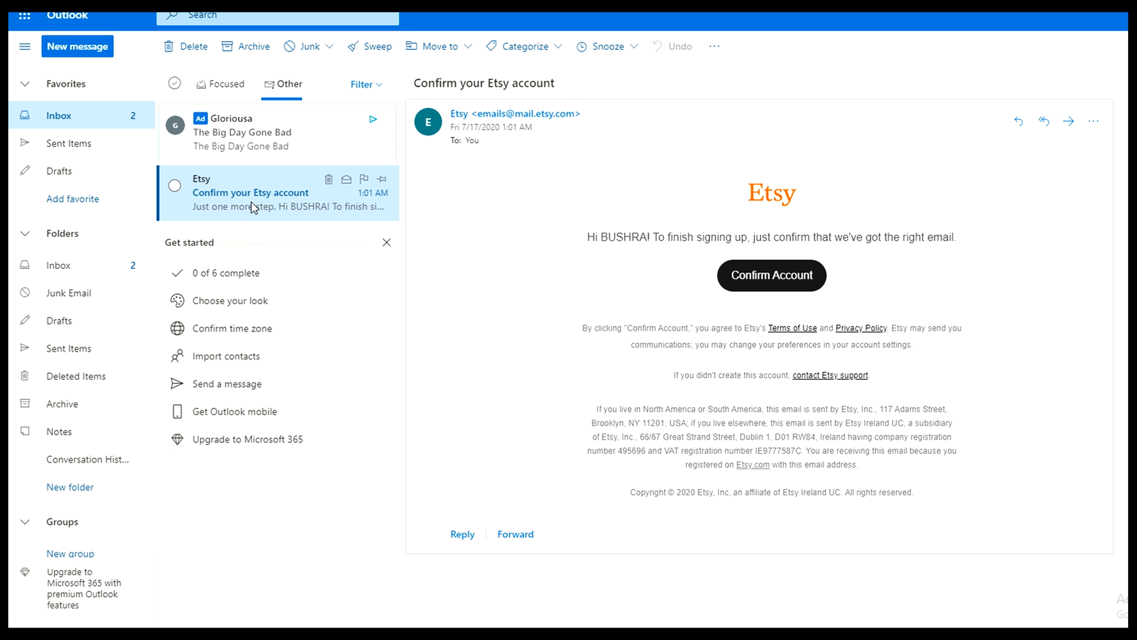
- Confirm the Etsy account through its confirmation email in Outlook, and save the PayPal payment setup back in Etsy
click(770, 280)
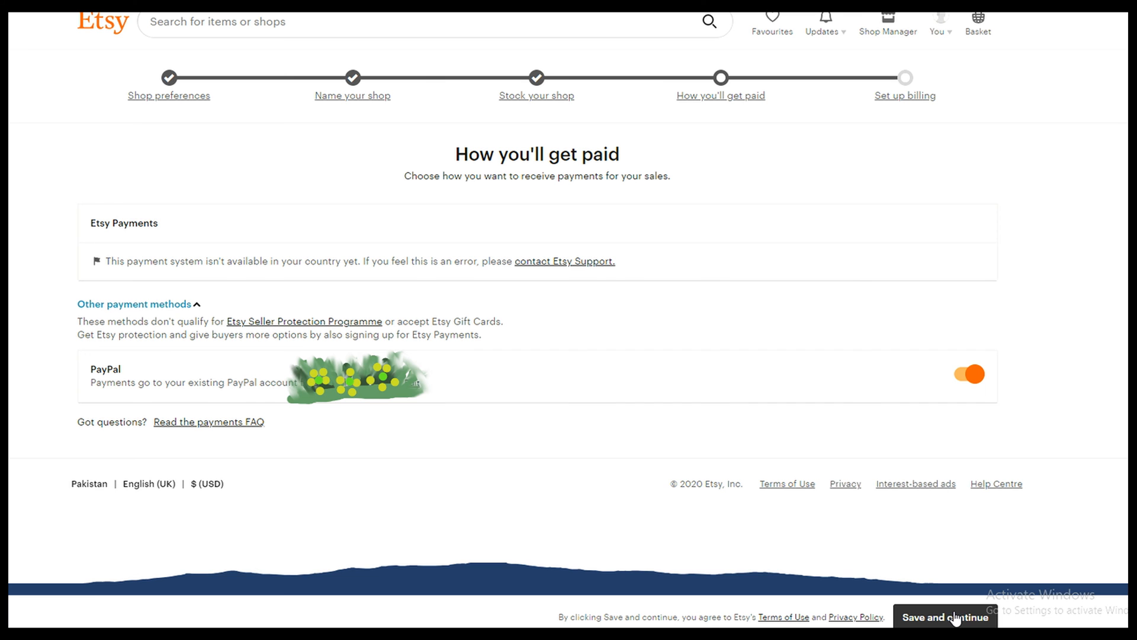
click(955, 619)
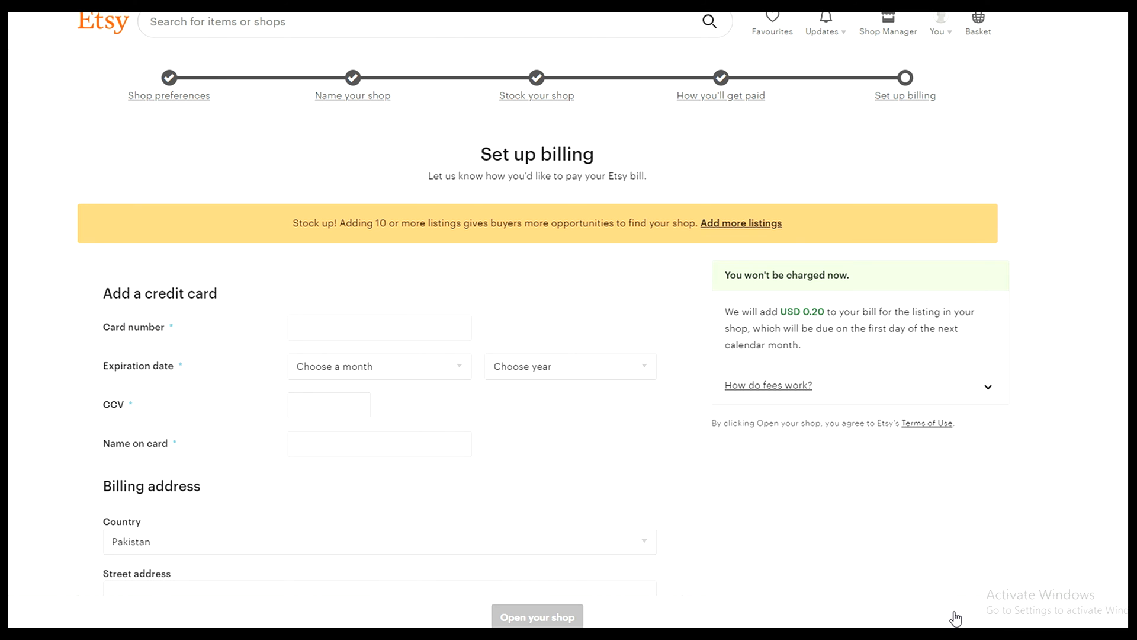
- Review the credit card and billing address fields required for opening the shop
scroll(510, 298, down, 2)
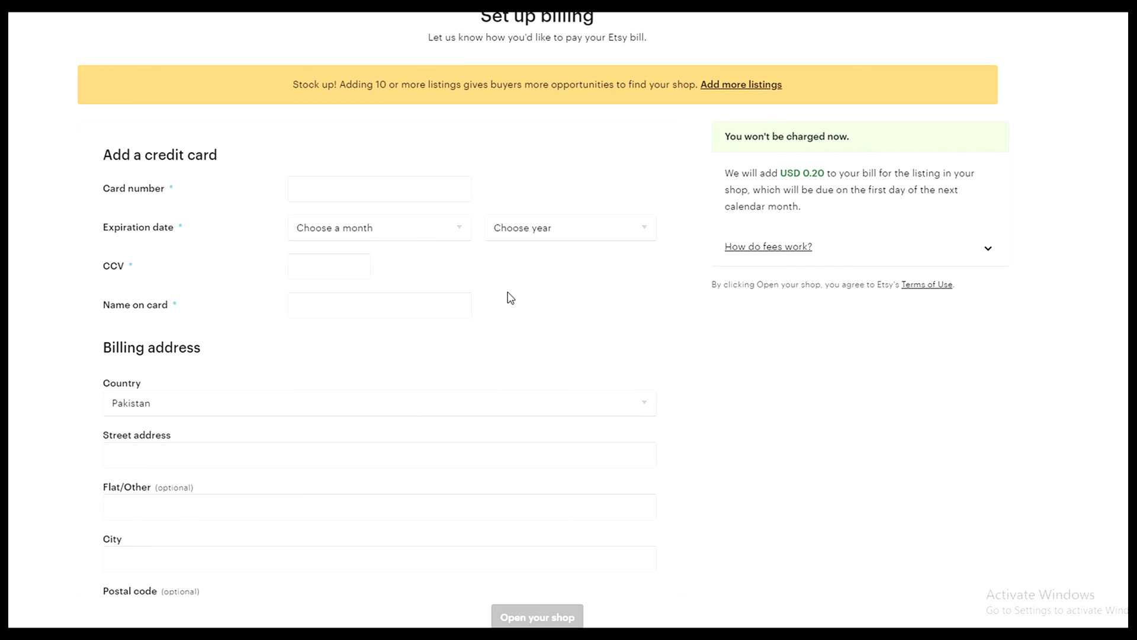
scroll(511, 298, down, 2)
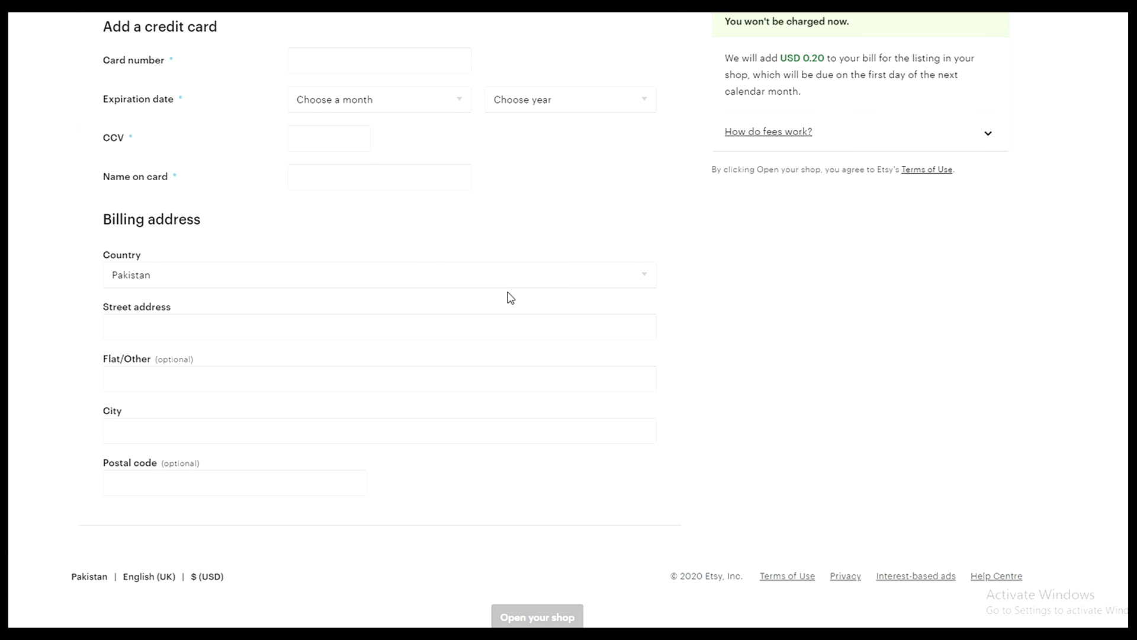
scroll(510, 298, up, 1)
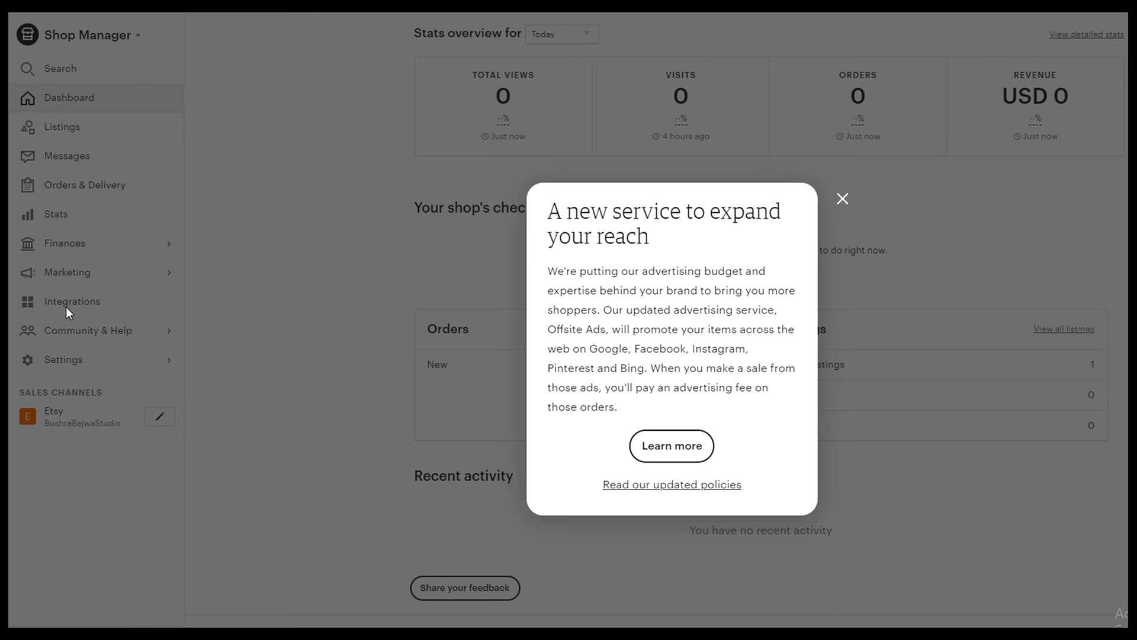
- Dismiss the Offsite Ads notice and look through the Finances and Marketing options of the Shop Manager
click(842, 113)
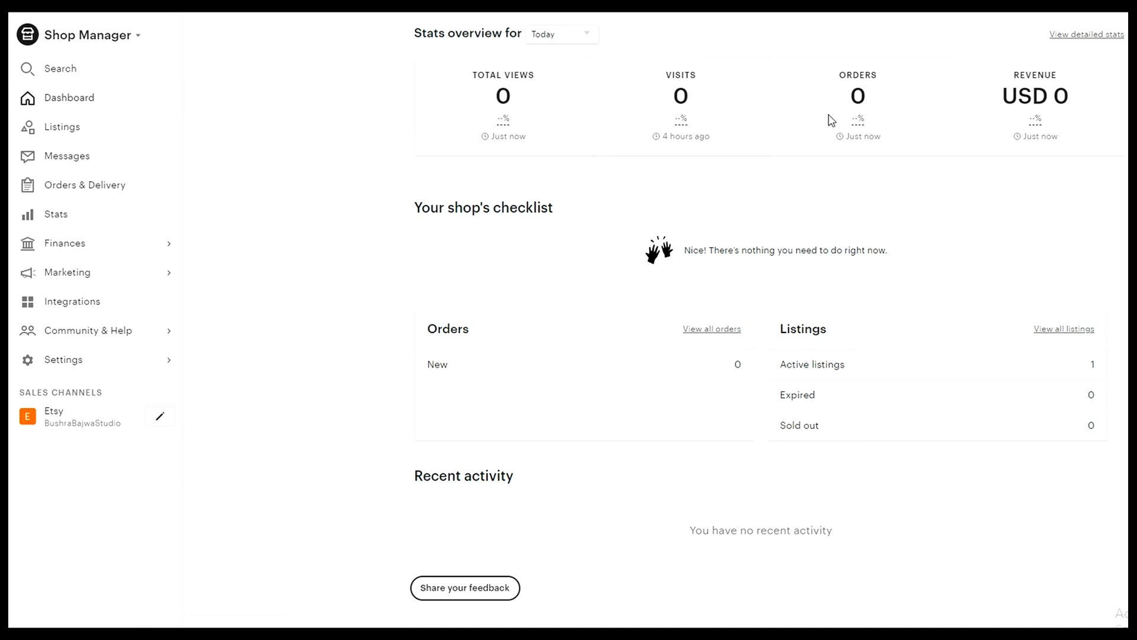
click(71, 254)
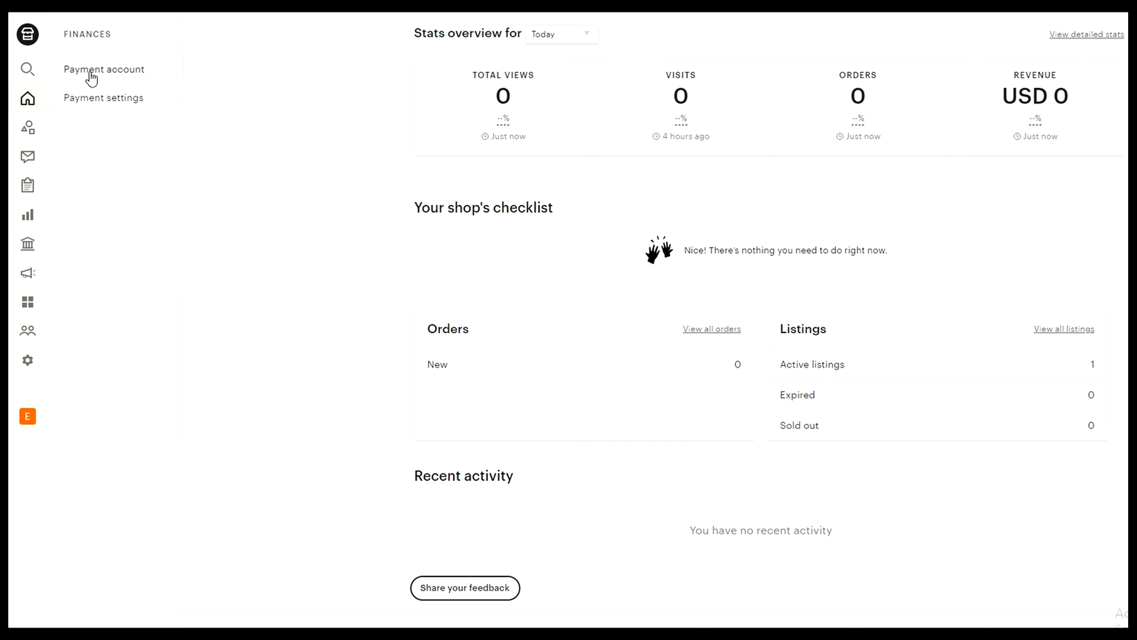
click(95, 98)
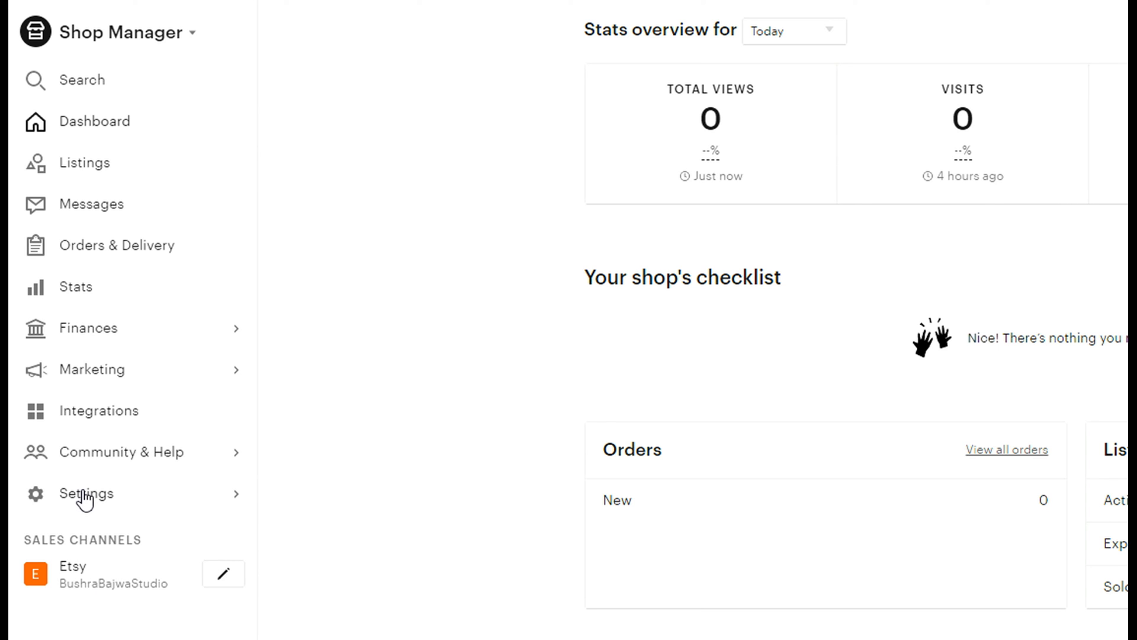
click(113, 378)
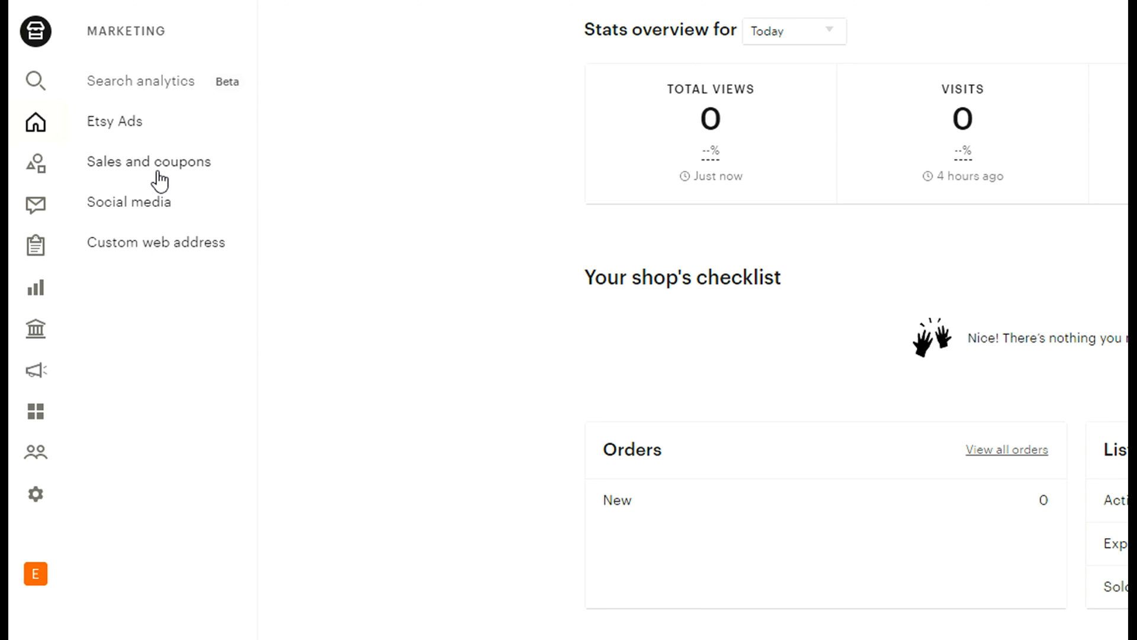
click(307, 158)
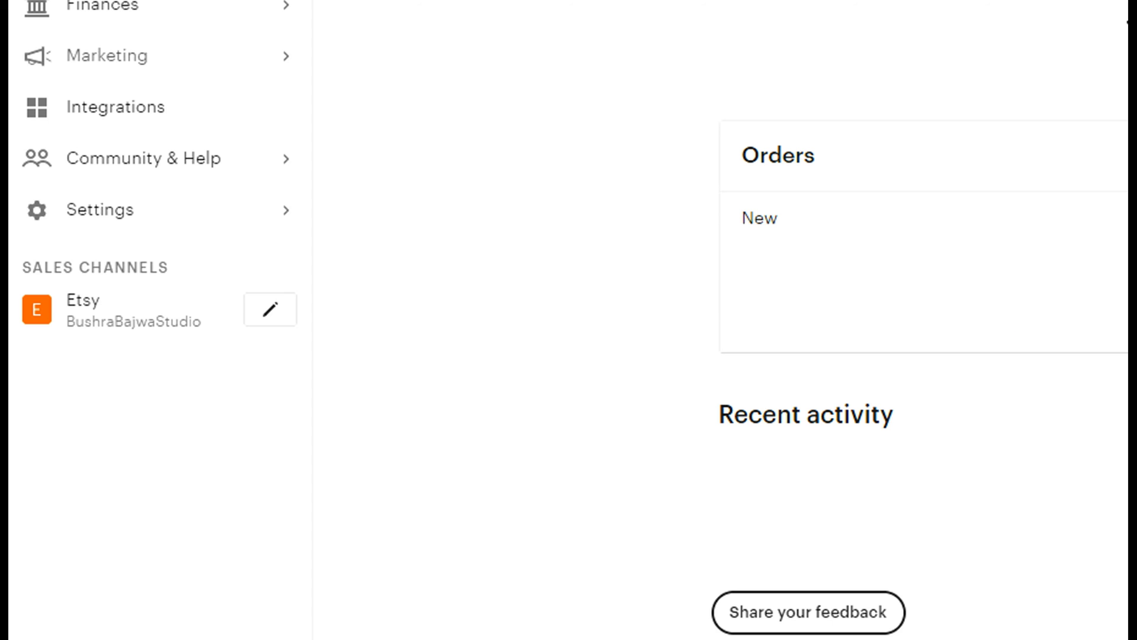
- Open the shop's storefront, look over its listed painting and switch to editing the shop
click(132, 332)
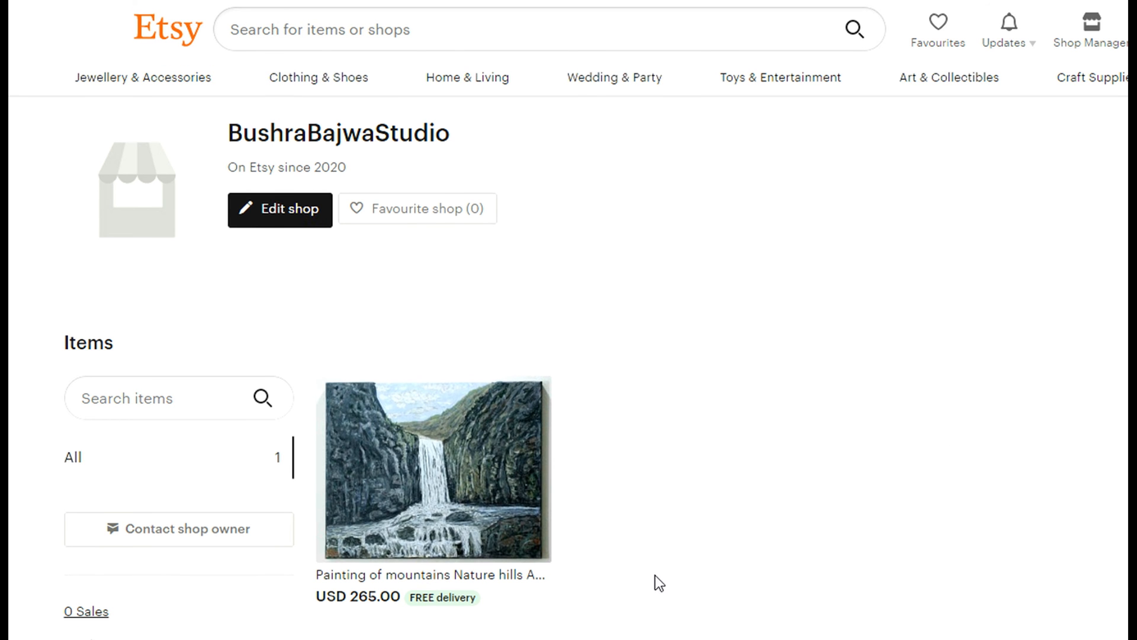
scroll(655, 574, down, 5)
scroll(656, 574, up, 5)
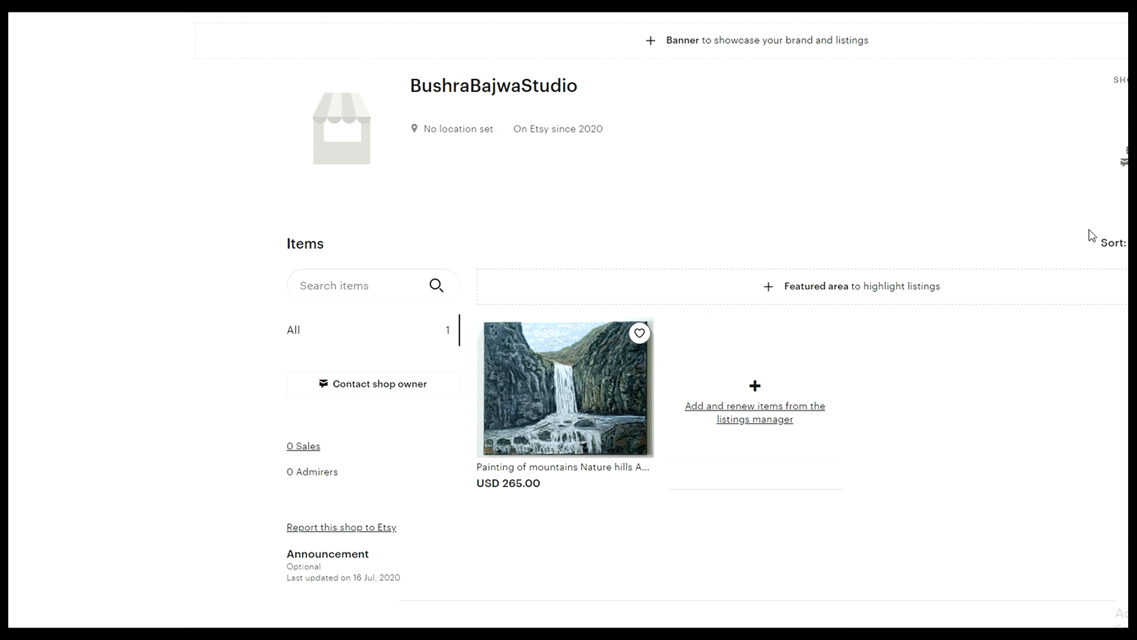
- Examine the editable shop page's updates, about, and returns and exchanges policy sections
scroll(1090, 323, down, 1)
scroll(1092, 324, down, 11)
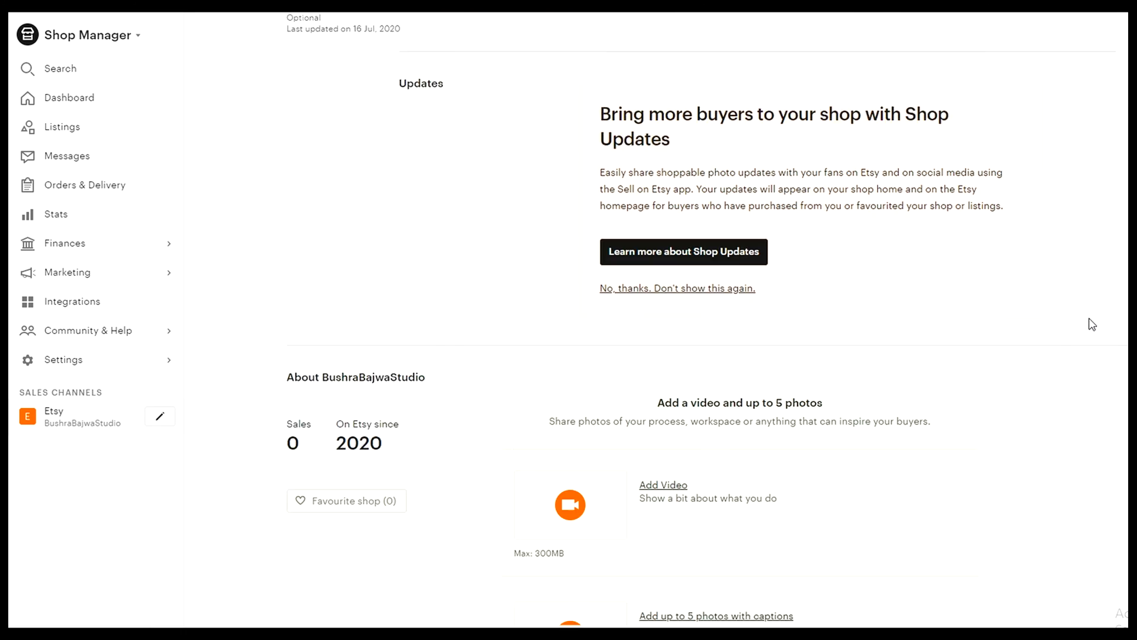
scroll(1092, 324, down, 15)
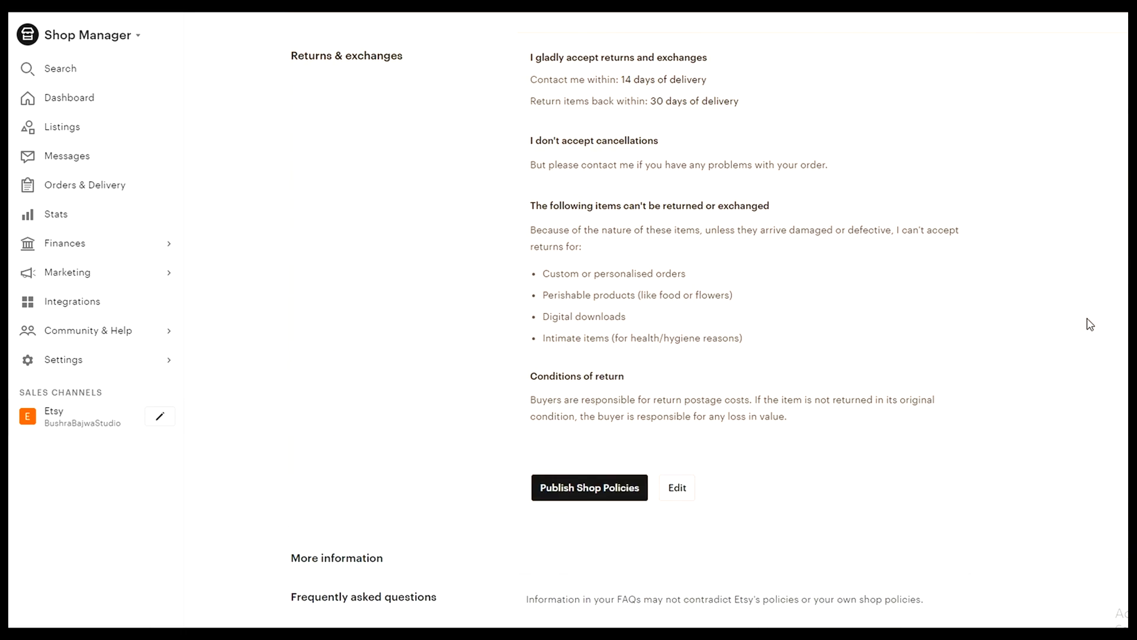
- Set the shop location to Pakistan and save it
scroll(1090, 324, up, 20)
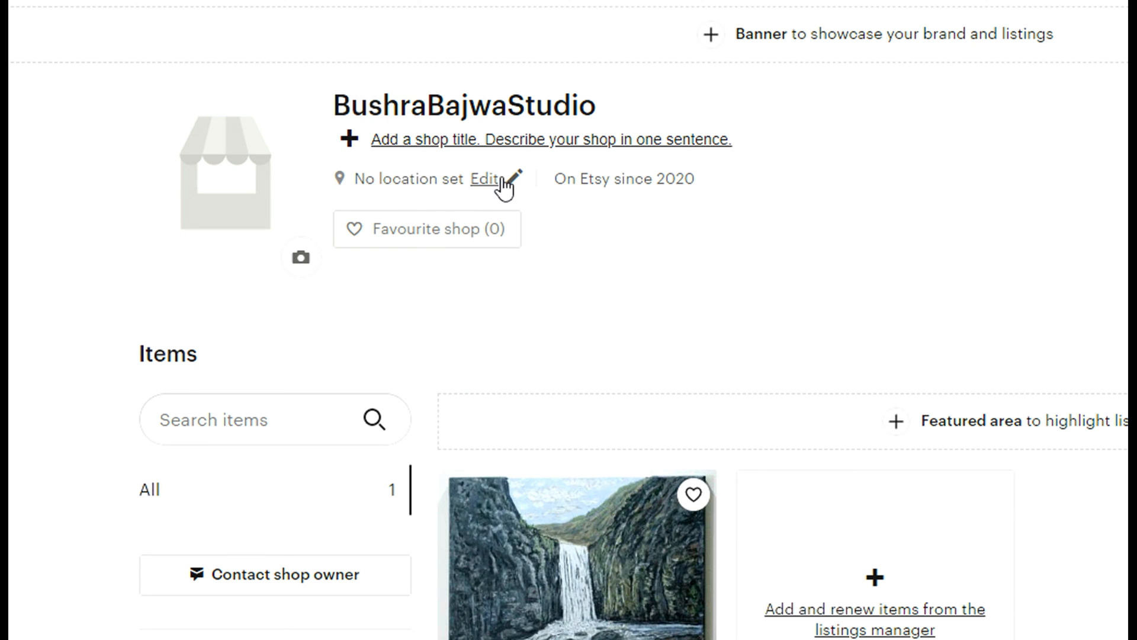
click(495, 184)
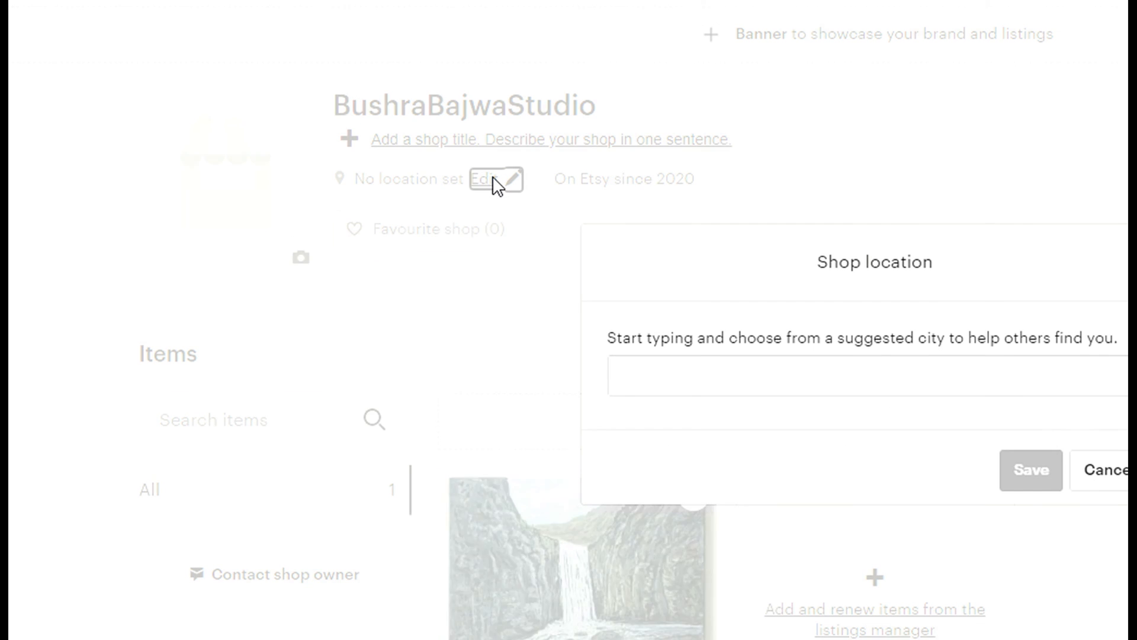
click(646, 356)
text(PAKIS)
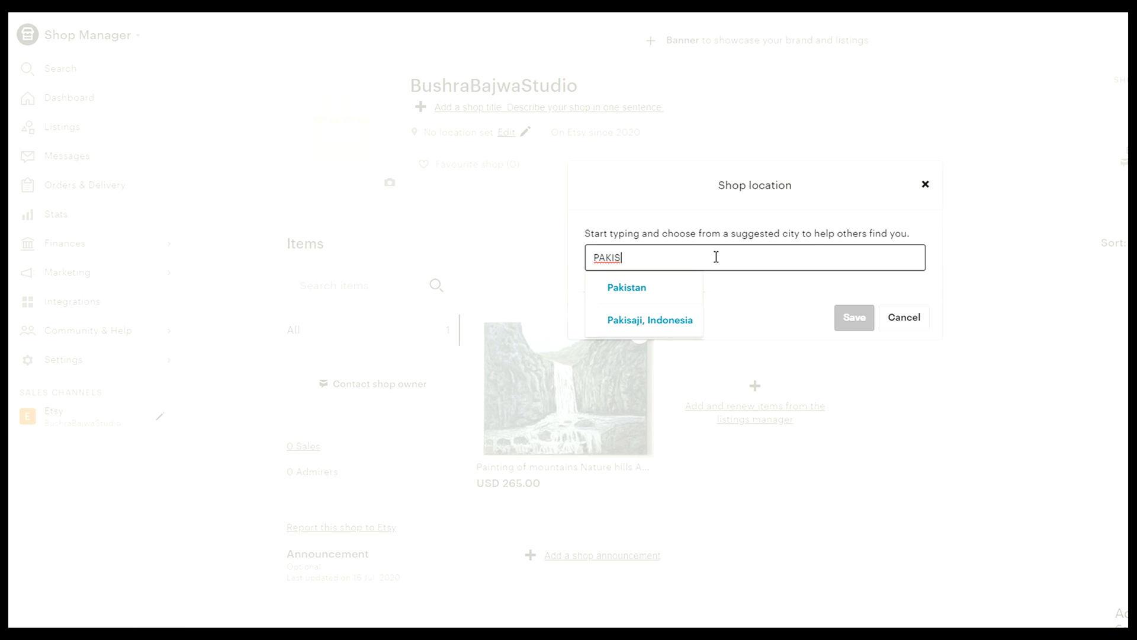
click(663, 295)
click(854, 317)
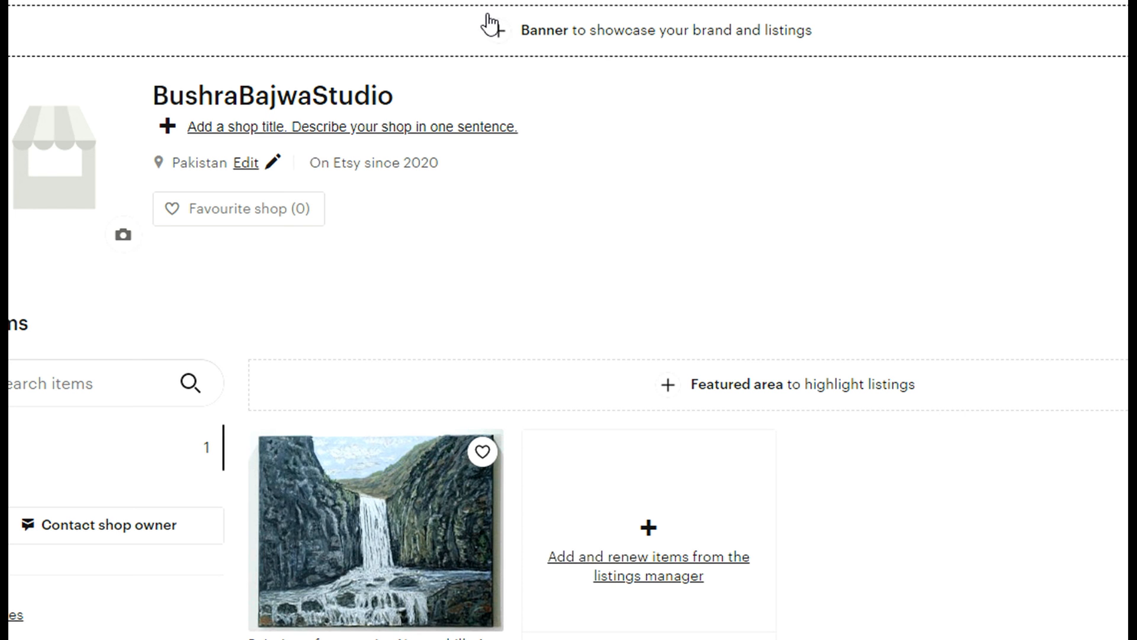
- Add a Big Banner to the shop using the image shop banner.JPG and save it
click(304, 466)
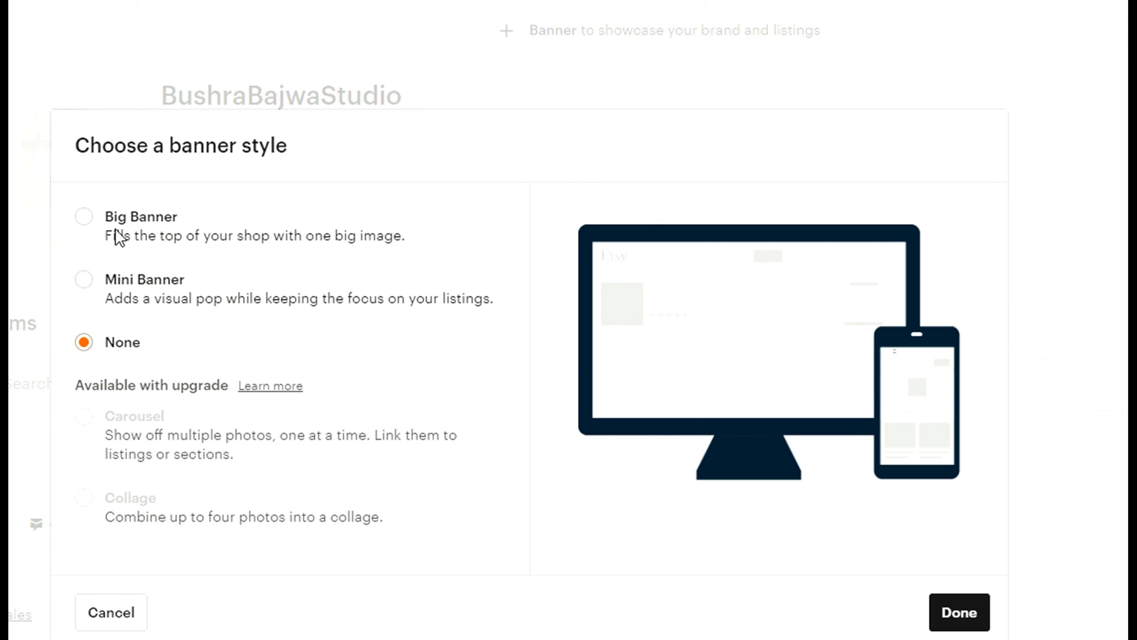
click(85, 218)
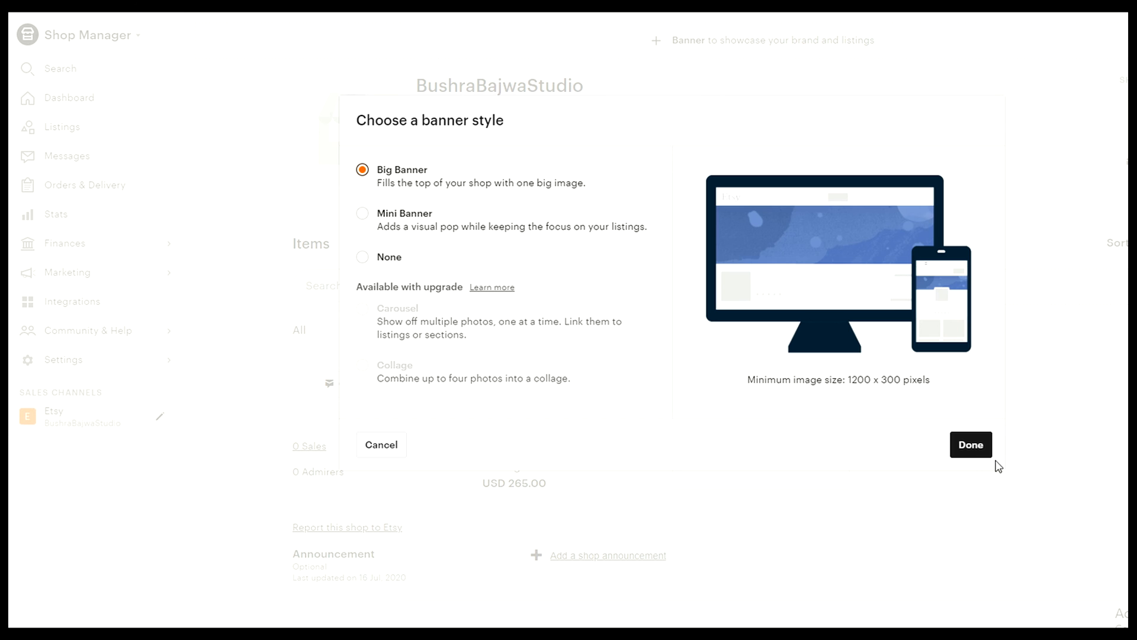
click(986, 454)
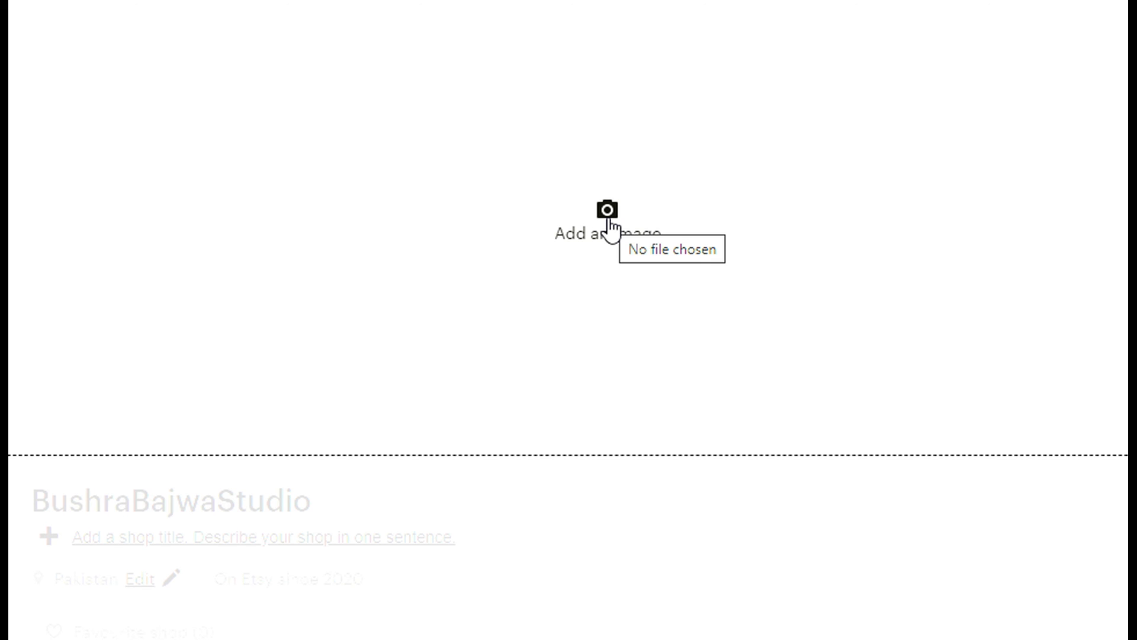
click(609, 223)
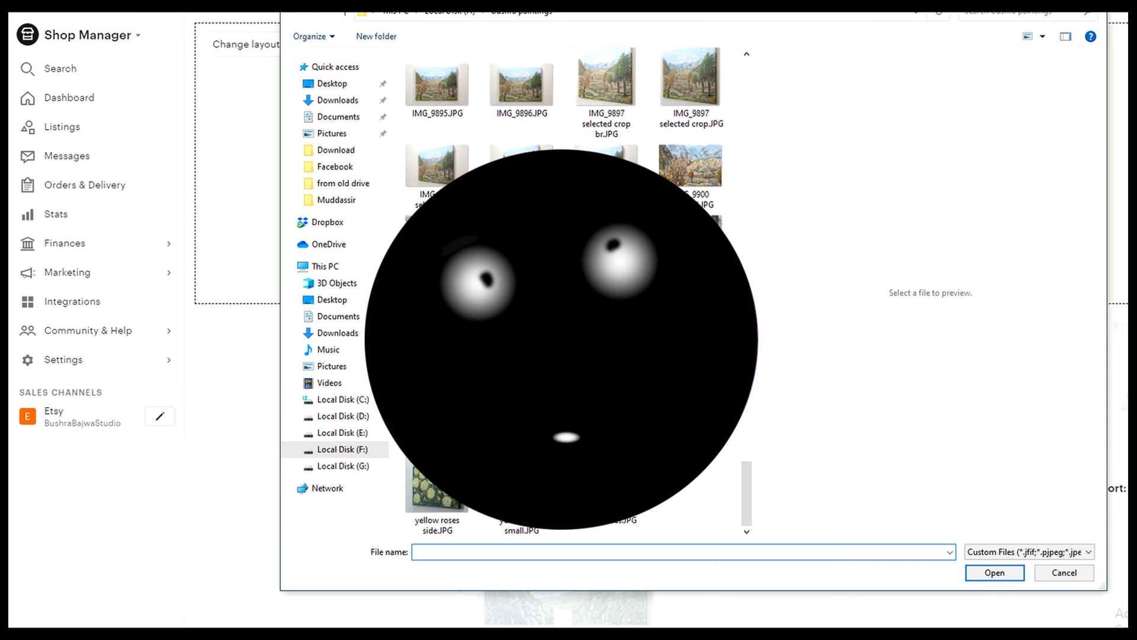
click(607, 362)
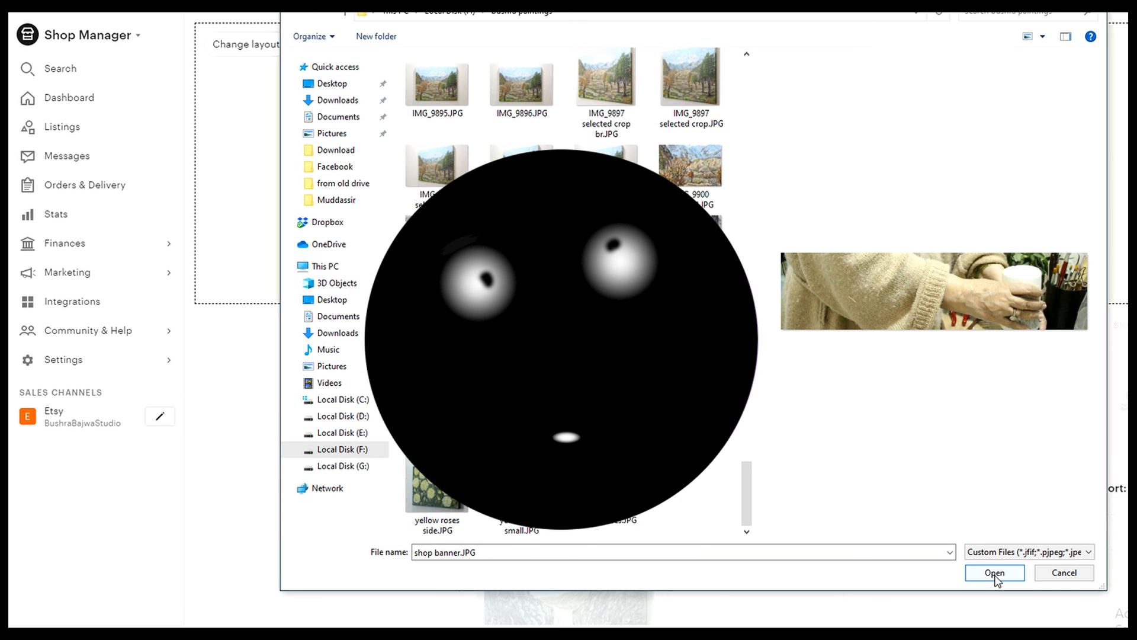
click(995, 573)
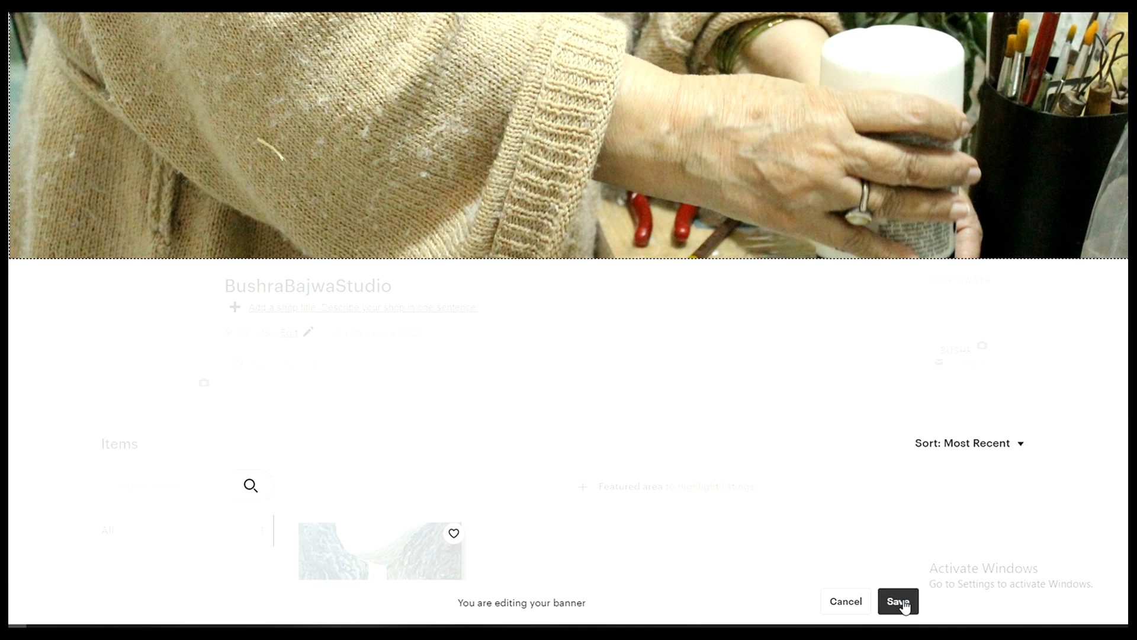
click(901, 599)
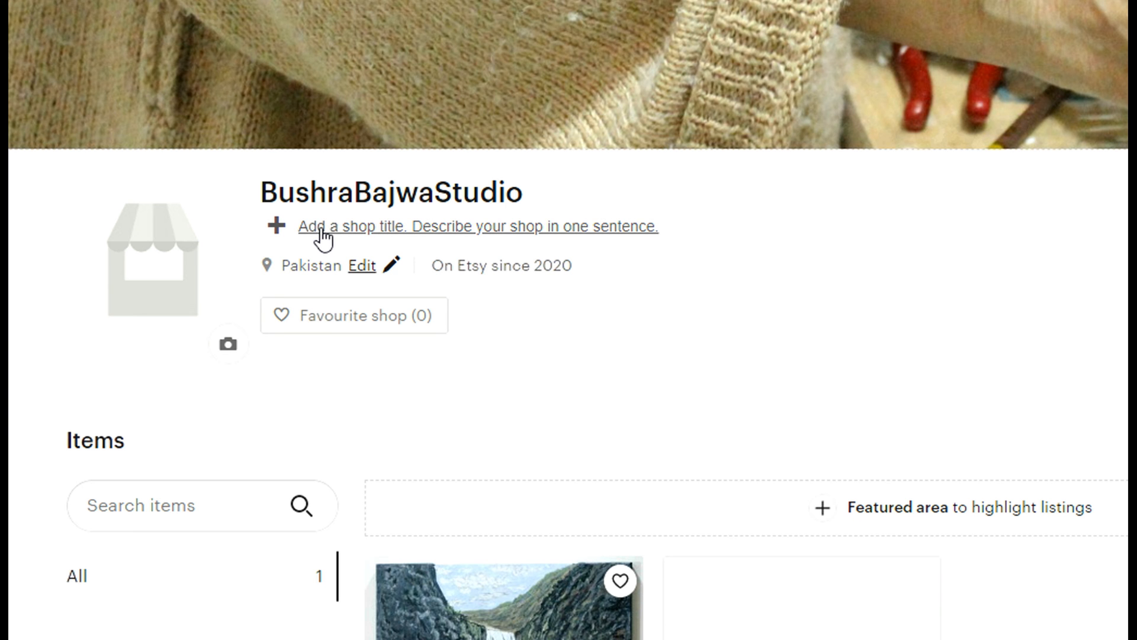
- Add the shop title "Nature & ART" and save it
click(321, 237)
click(666, 195)
text(Na)
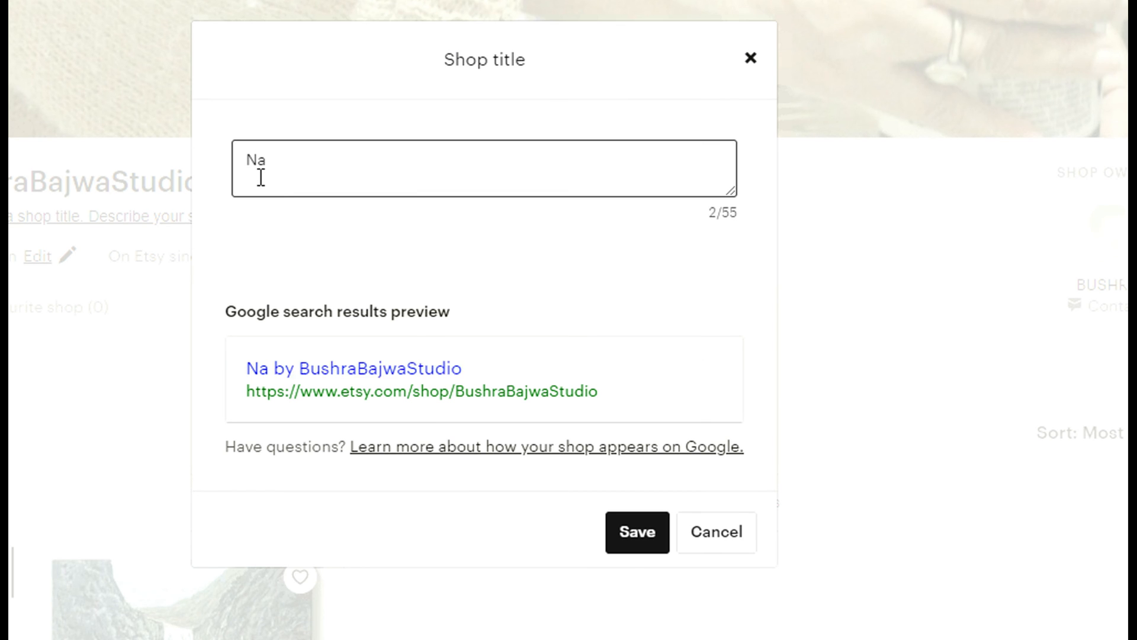
text(ture and arta)
key(BackSpace)
key(BackSpace)
key(BackSpace)
key(BackSpace)
text(ART)
click(329, 164)
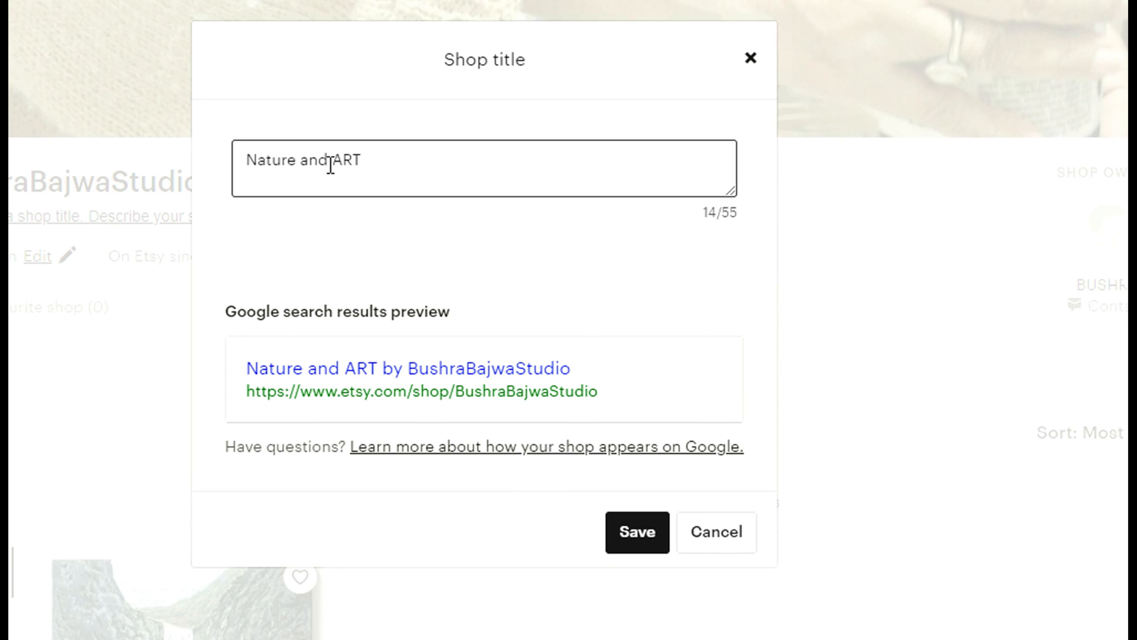
key(BackSpace)
key(BackSpace)
key(BackSpace)
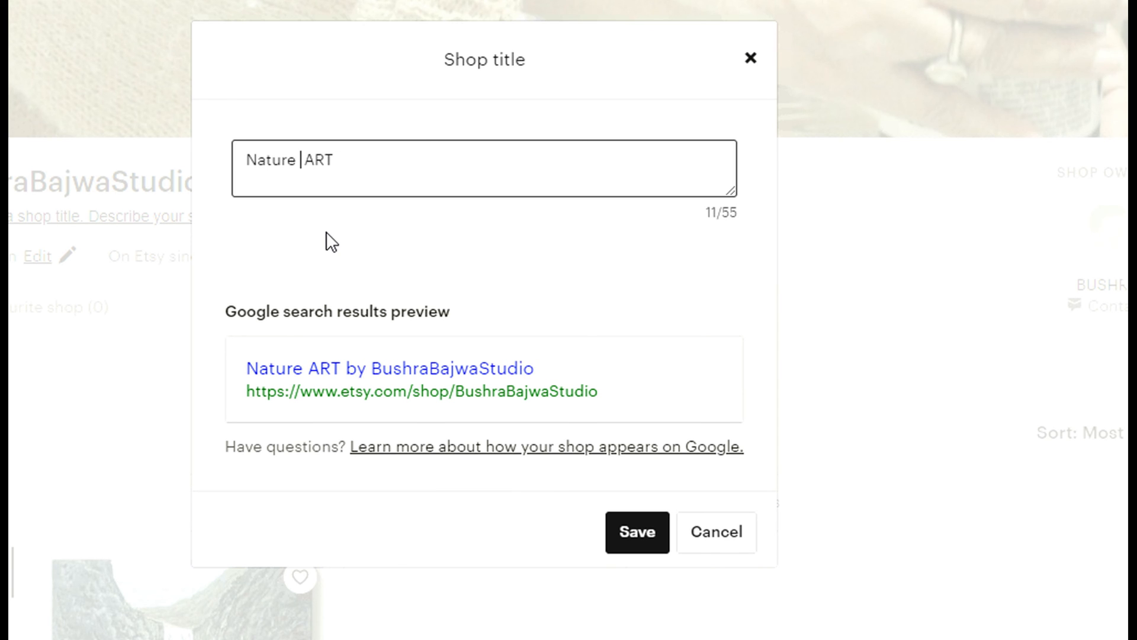
text(&)
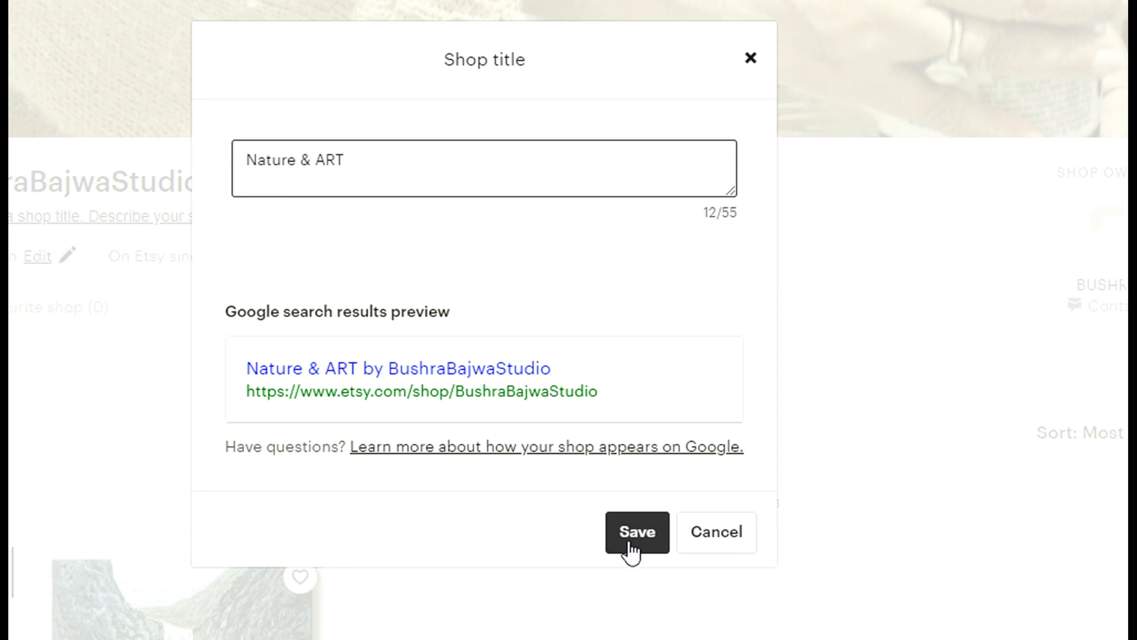
click(624, 539)
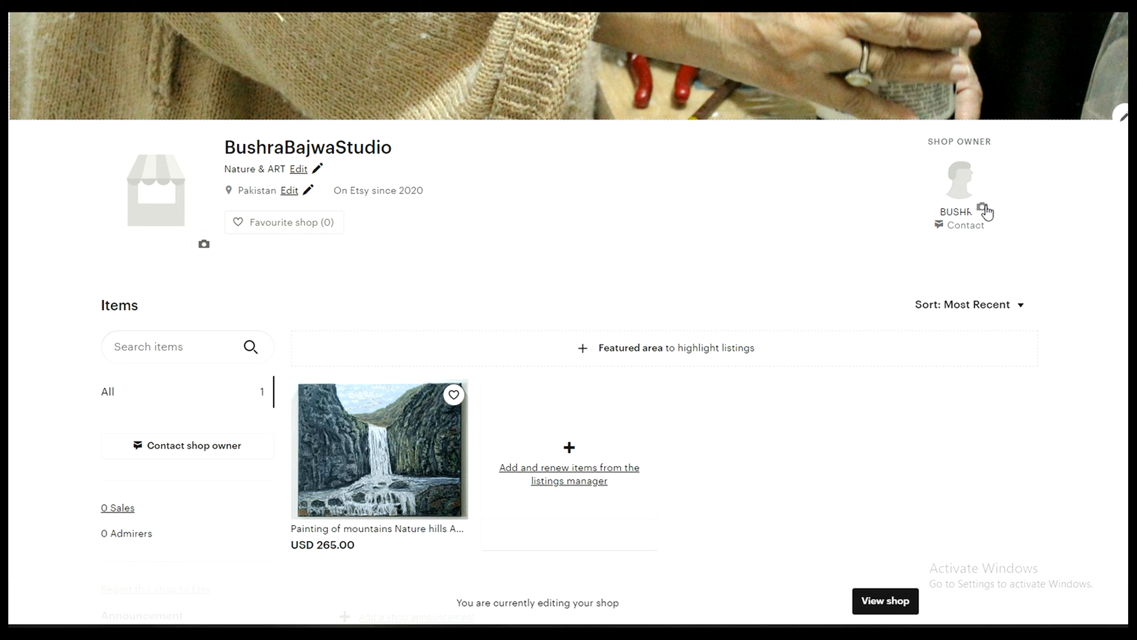
- Upload a profile photo for the shop owner
click(983, 209)
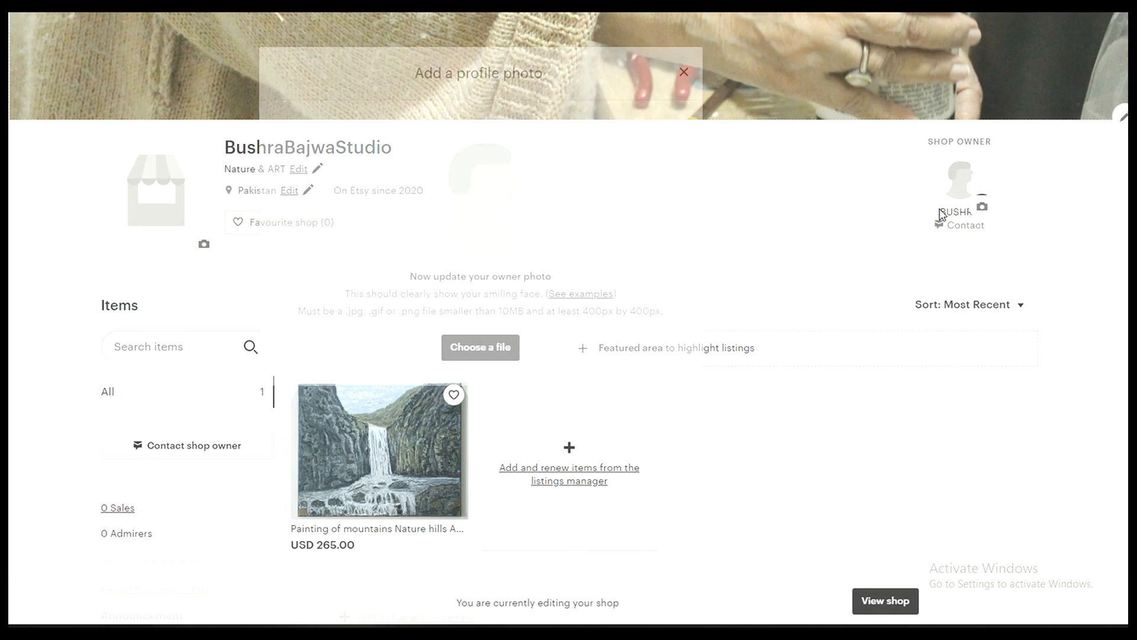
click(474, 350)
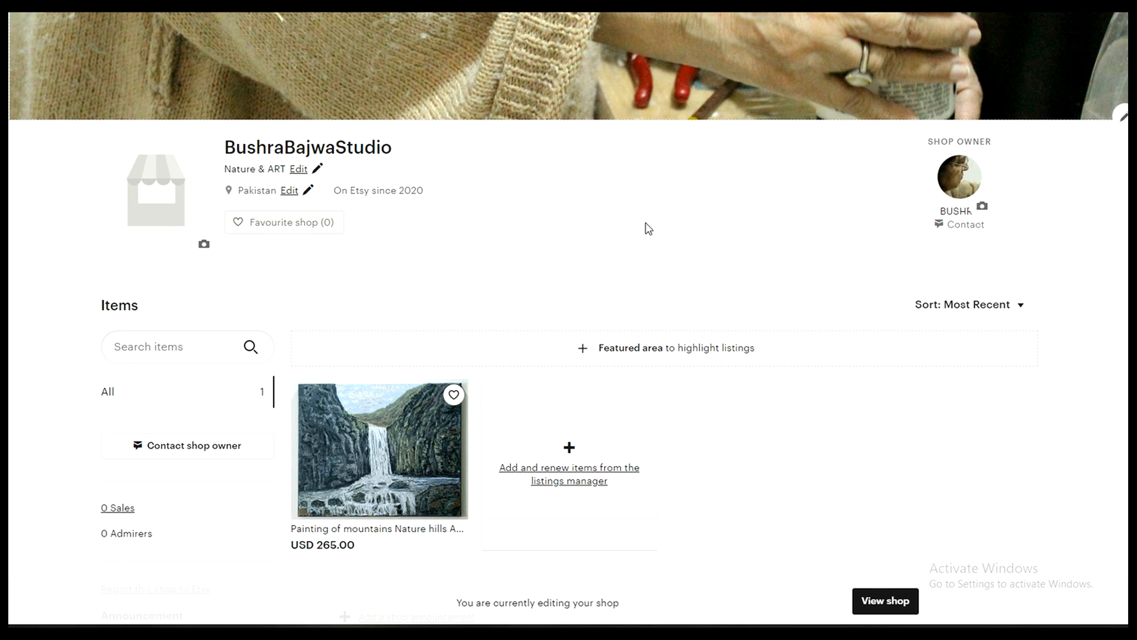
- Choose the cloud painting IMG_3532.JPG as the file for the shop icon
click(203, 249)
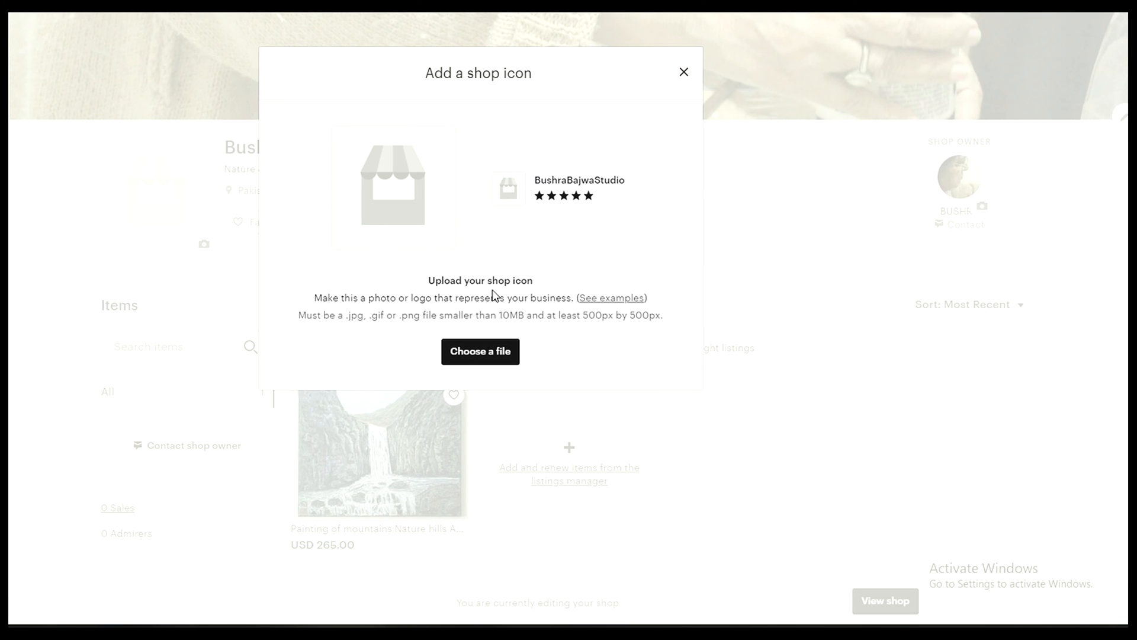
click(489, 355)
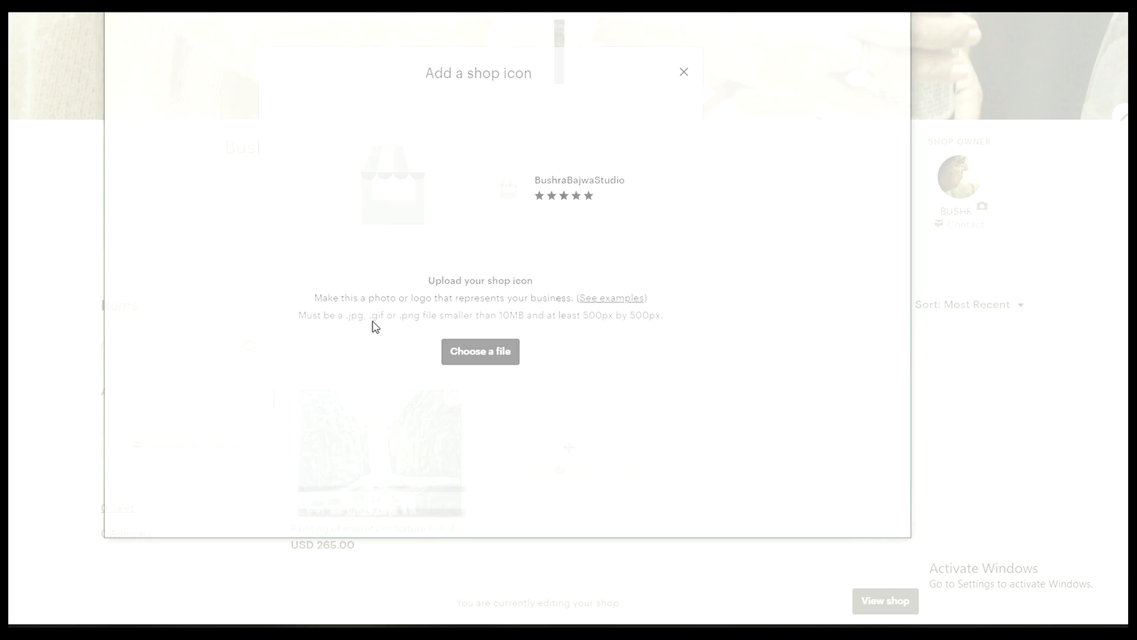
scroll(360, 326, down, 15)
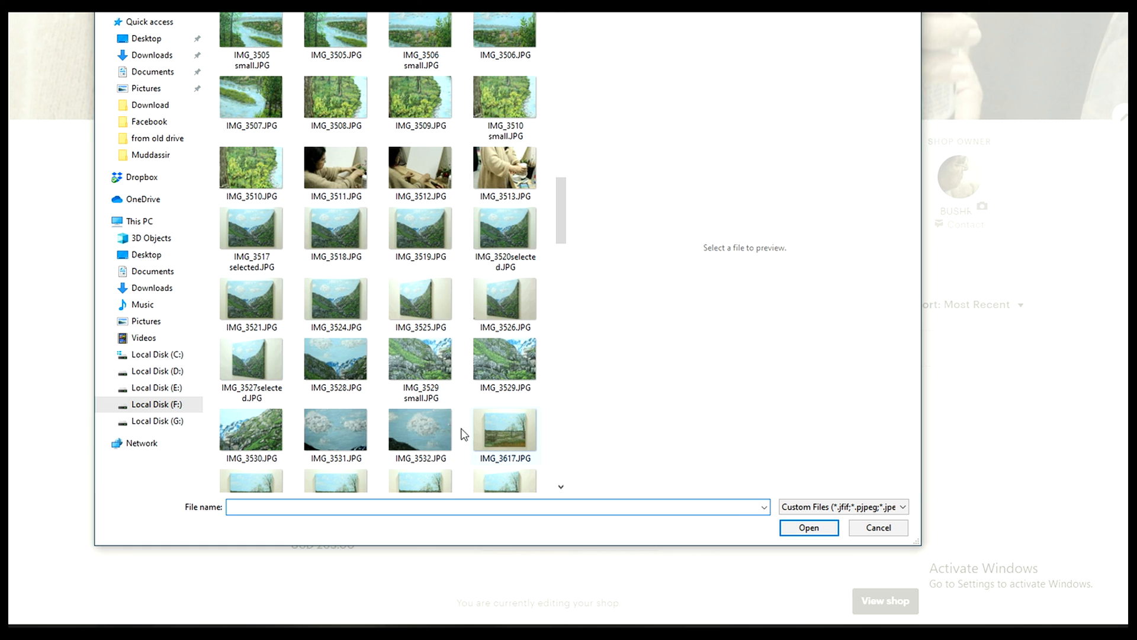
click(423, 435)
click(808, 527)
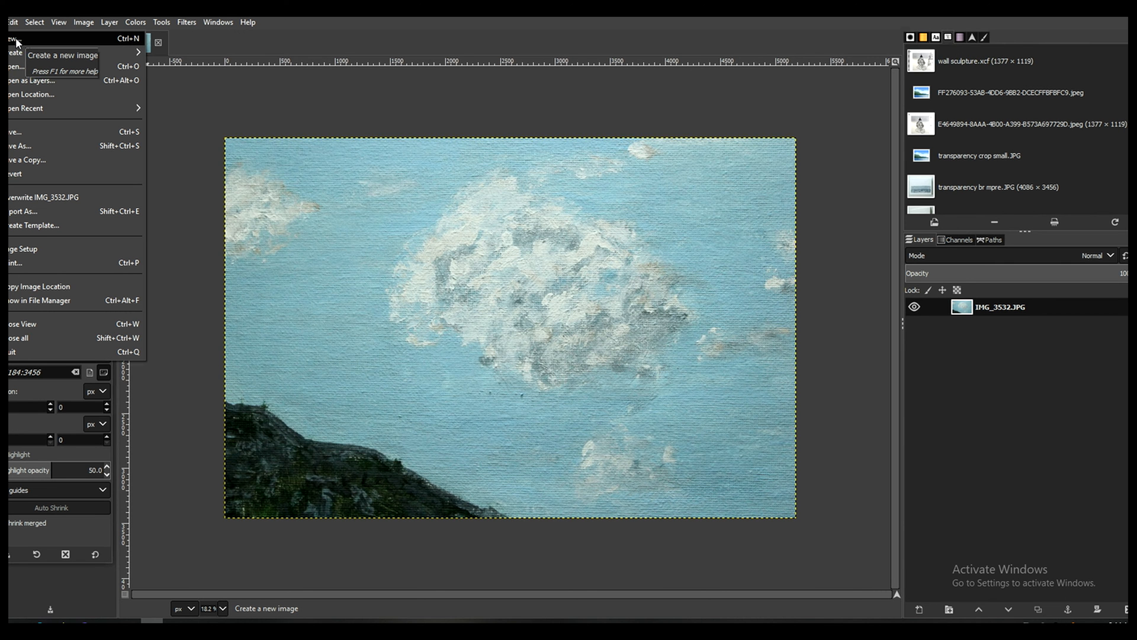
- Switch to GIMP, create a new 500 × 500 px image and add IMG_3532.JPG to it as a layer
click(16, 41)
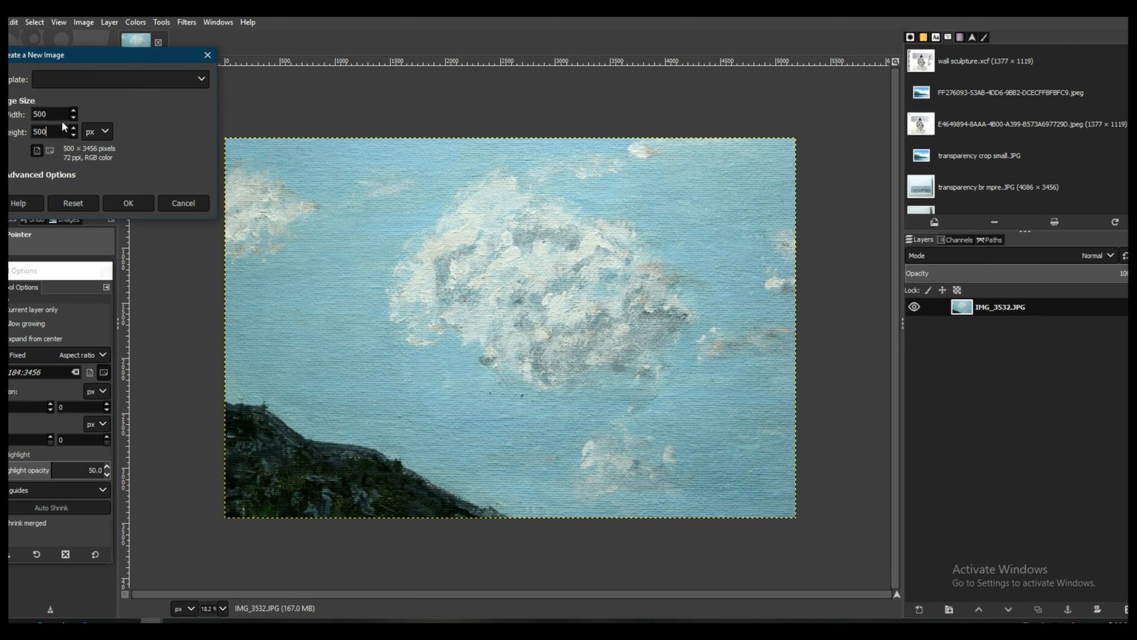
click(128, 205)
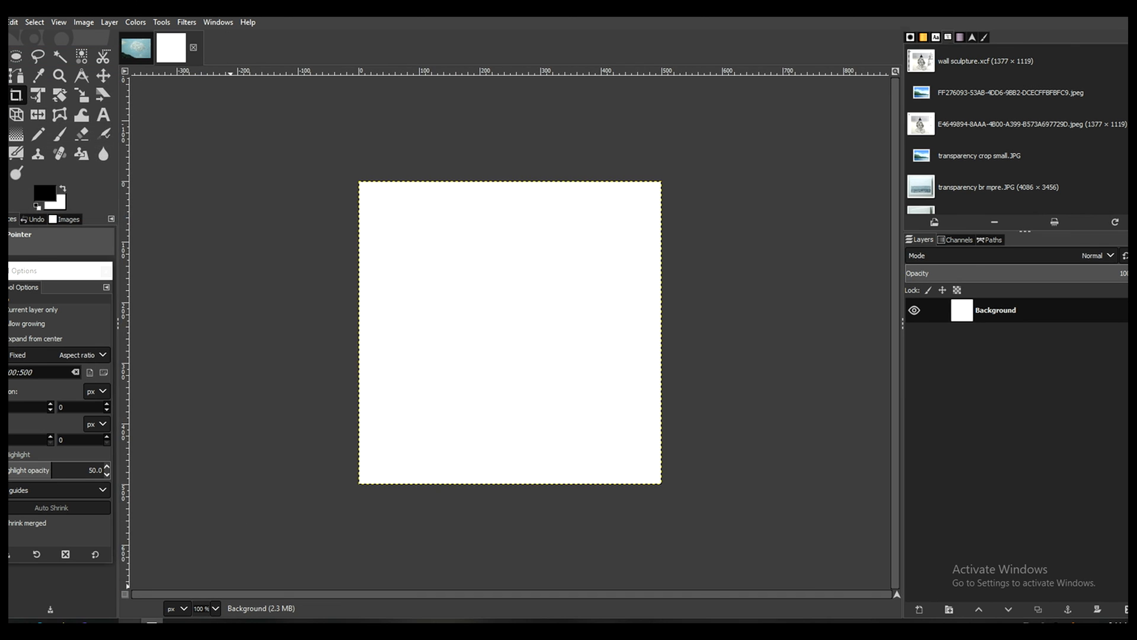
click(129, 621)
drag(581, 365, 632, 507)
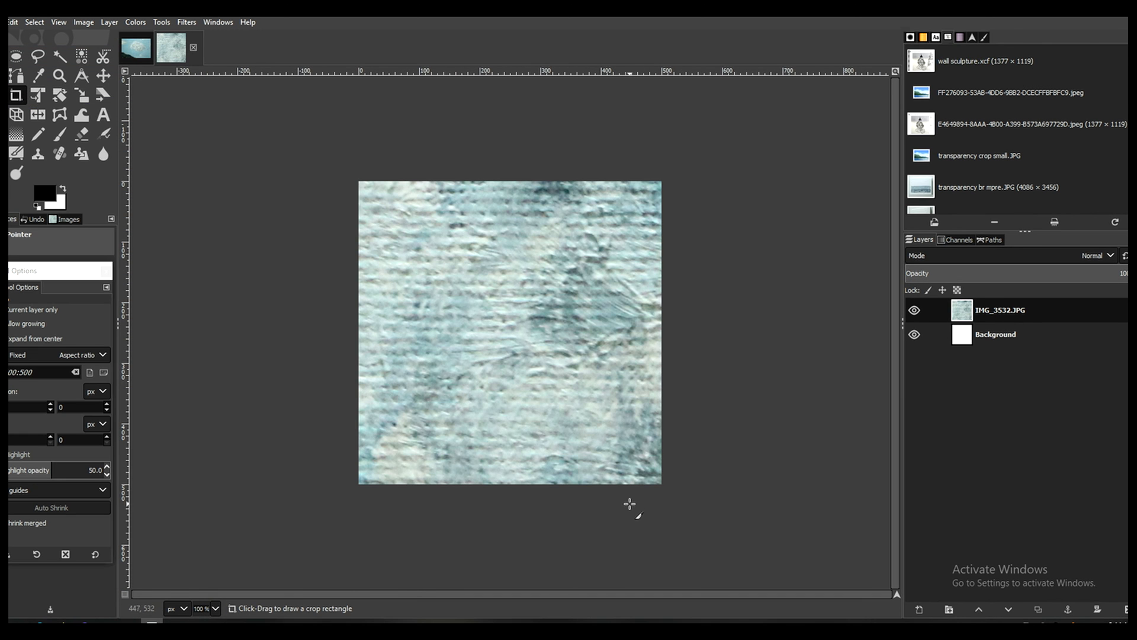
- Scale the IMG_3532.JPG layer down proportionally and move it so the clouds cover the square canvas
click(82, 95)
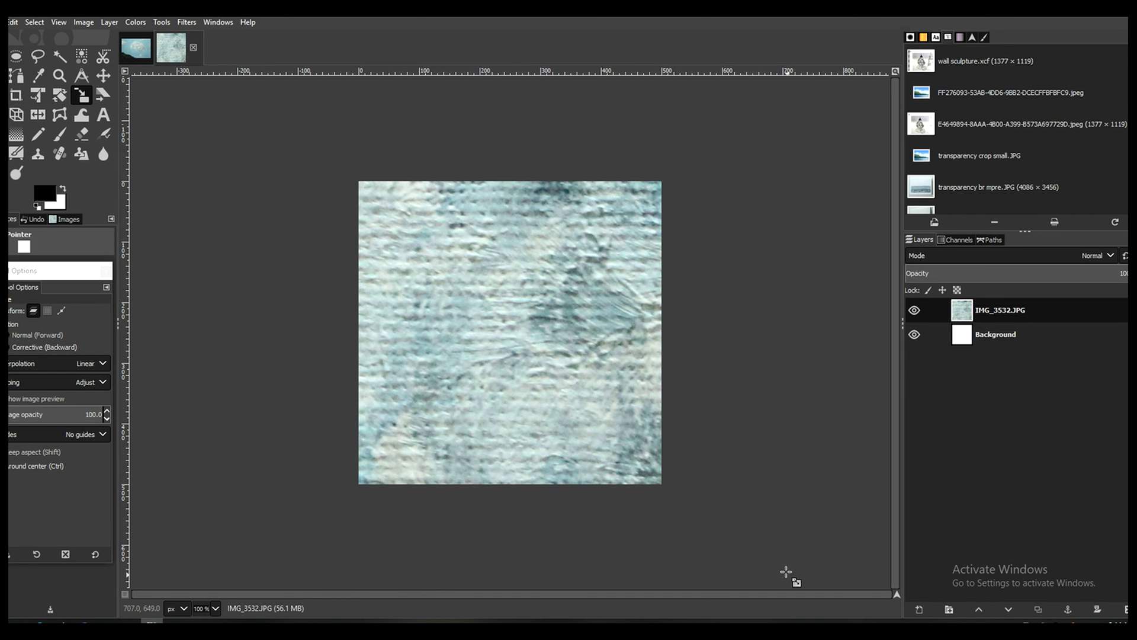
click(194, 146)
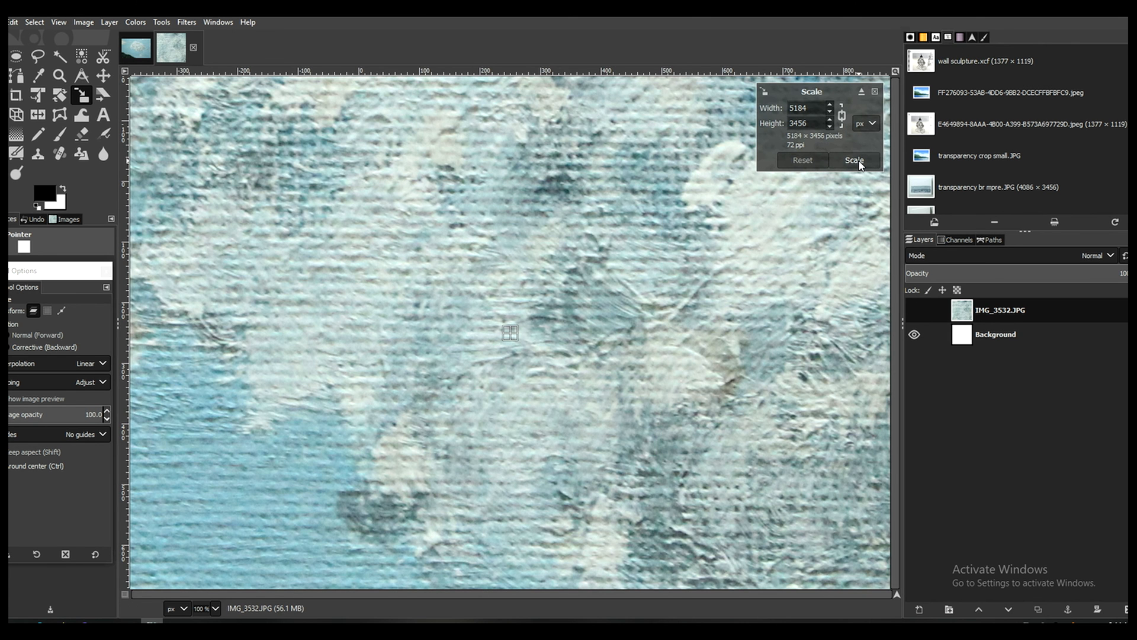
drag(709, 438, 373, 305)
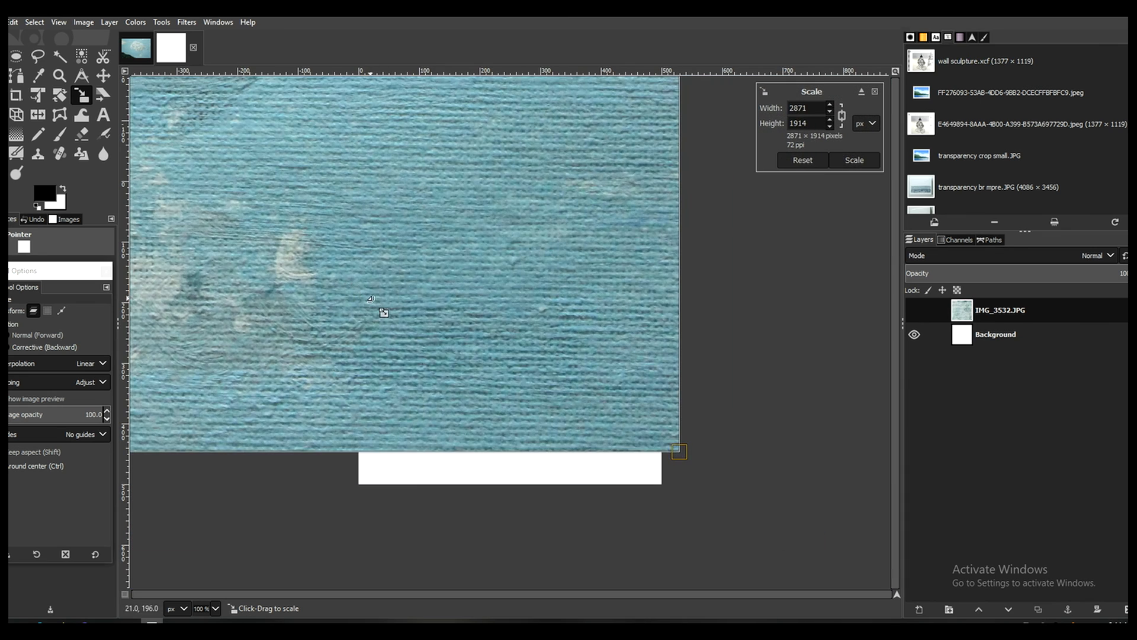
drag(677, 439, 272, 160)
click(845, 166)
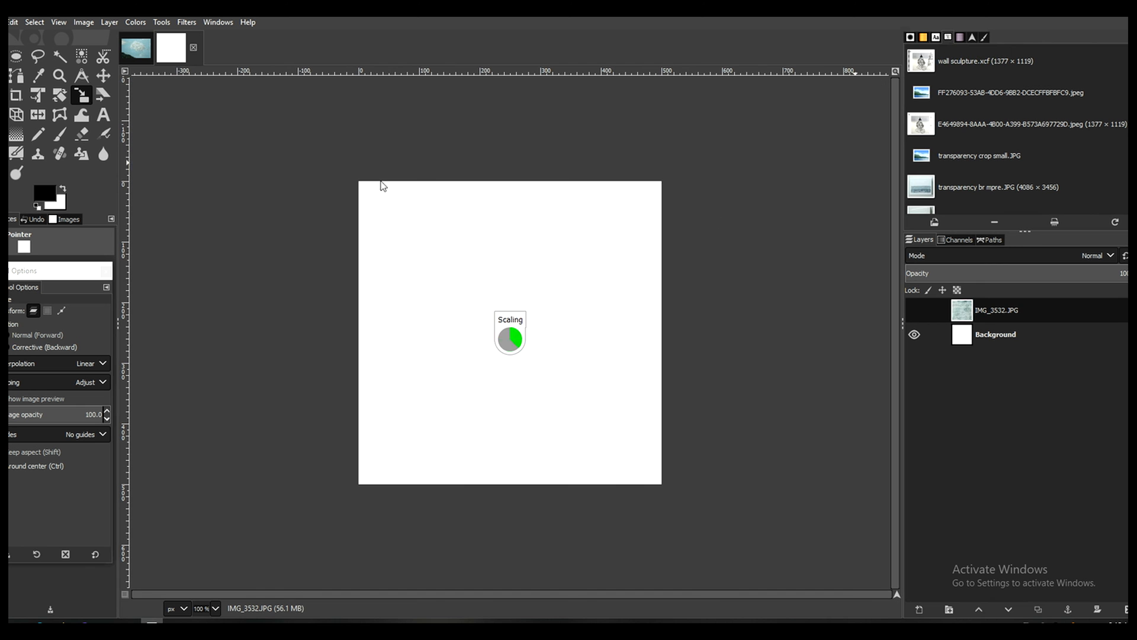
click(103, 76)
drag(188, 119, 647, 519)
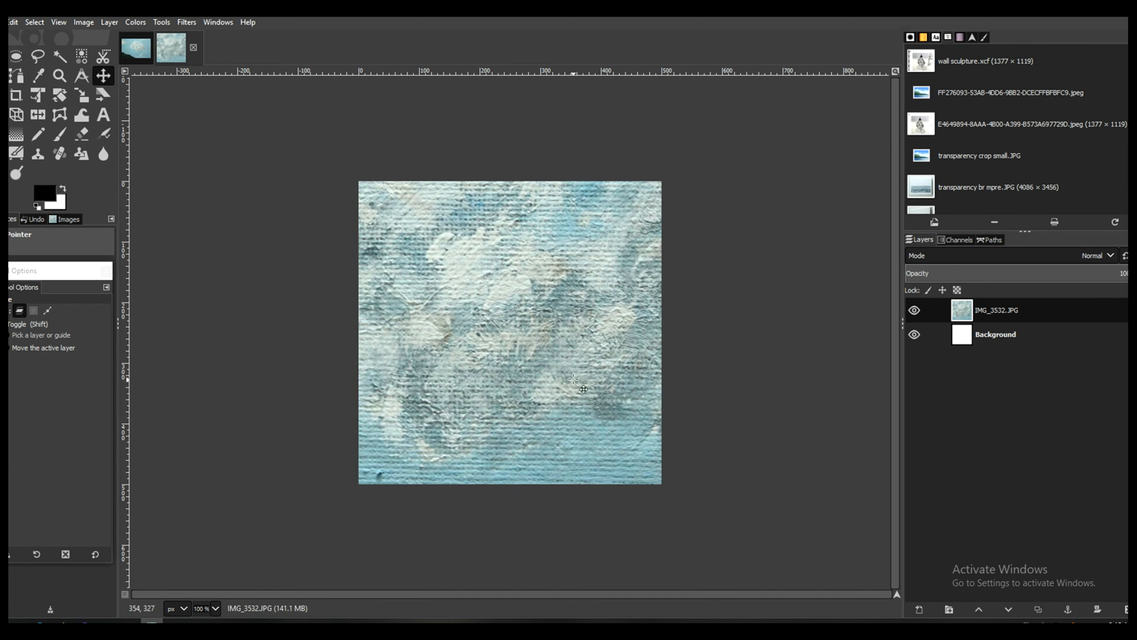
drag(576, 381, 591, 412)
- Scale the painting layer further down to about 1257 × 838 px and position its large cloud on the canvas
key(shift+s)
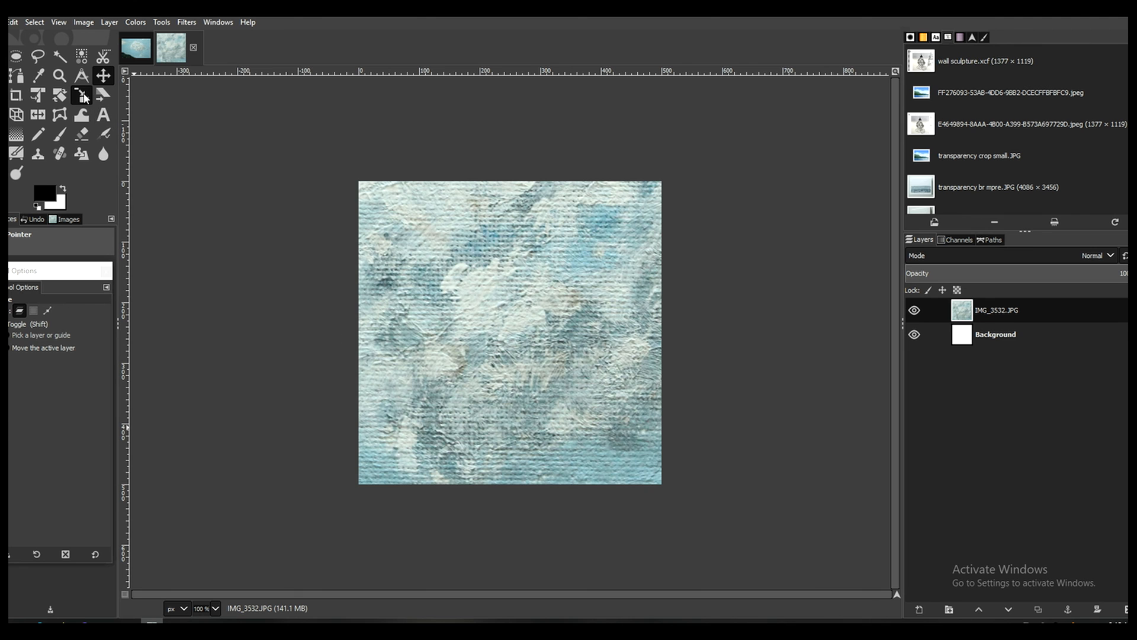
click(807, 565)
drag(859, 574, 449, 401)
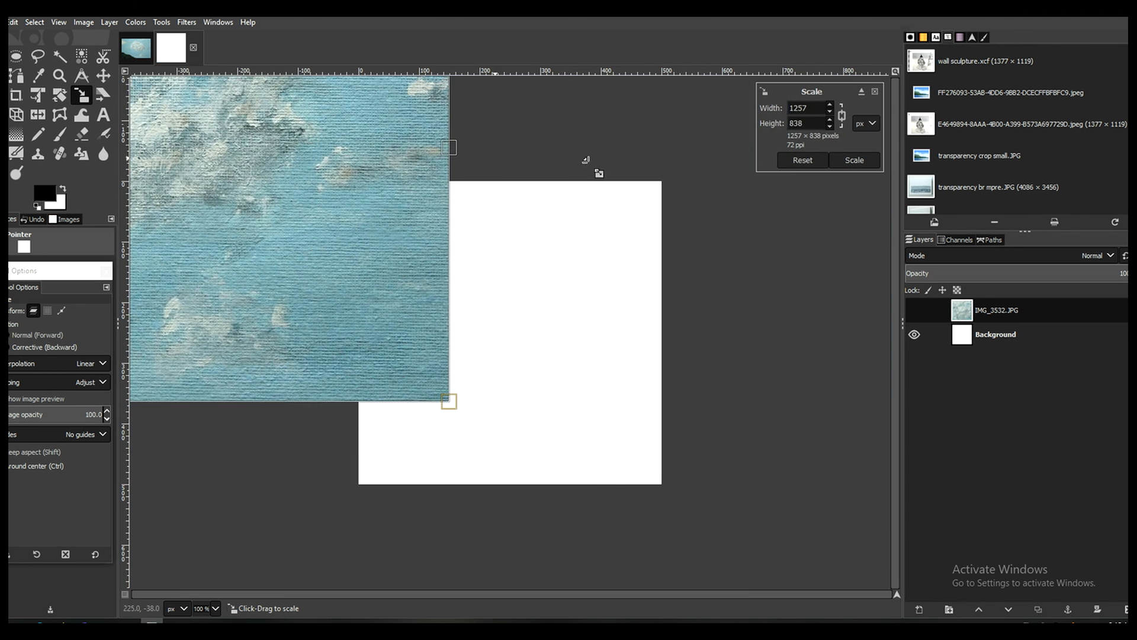
click(854, 160)
key(m)
drag(469, 279, 755, 479)
- Export the square cloud image as SHOP ICON.JPG with JPEG quality 100
key(alt+f)
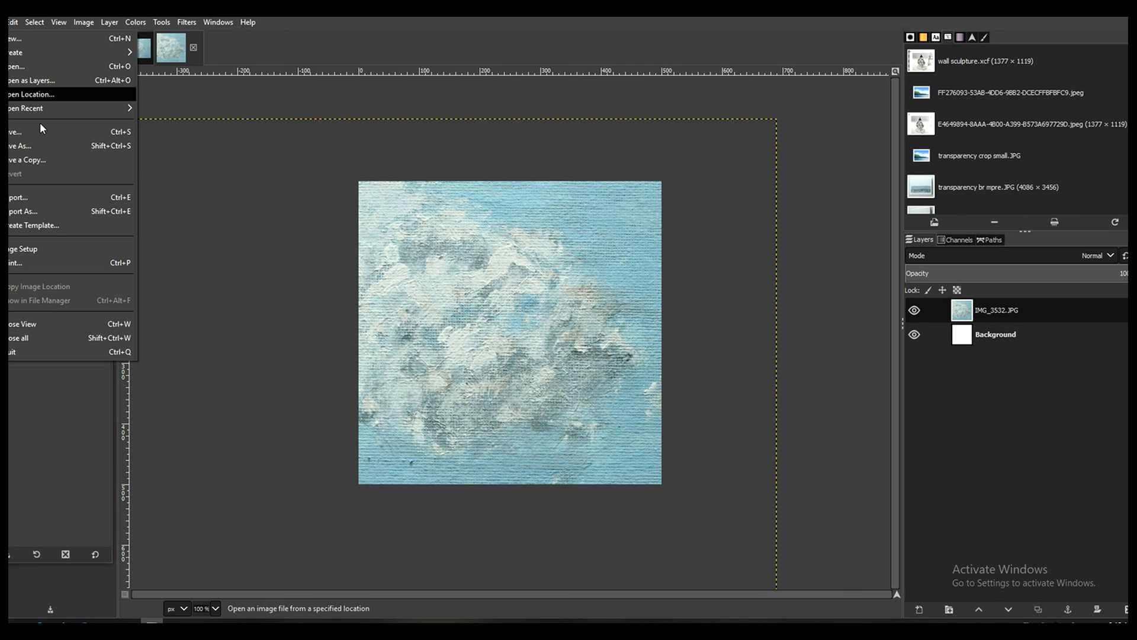
click(43, 215)
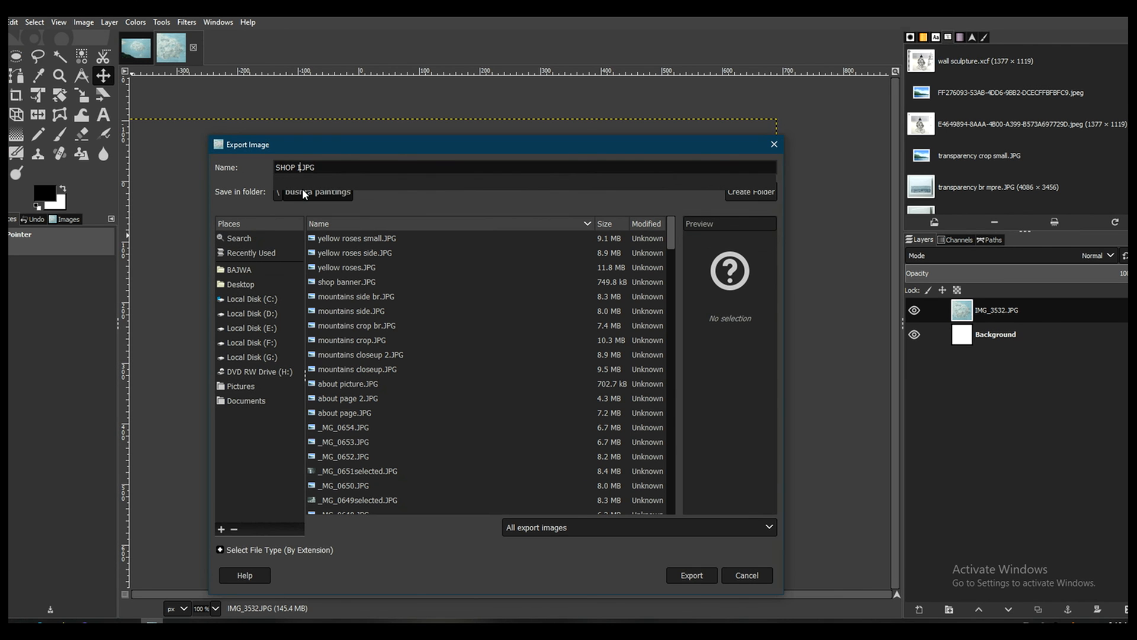
text(ON)
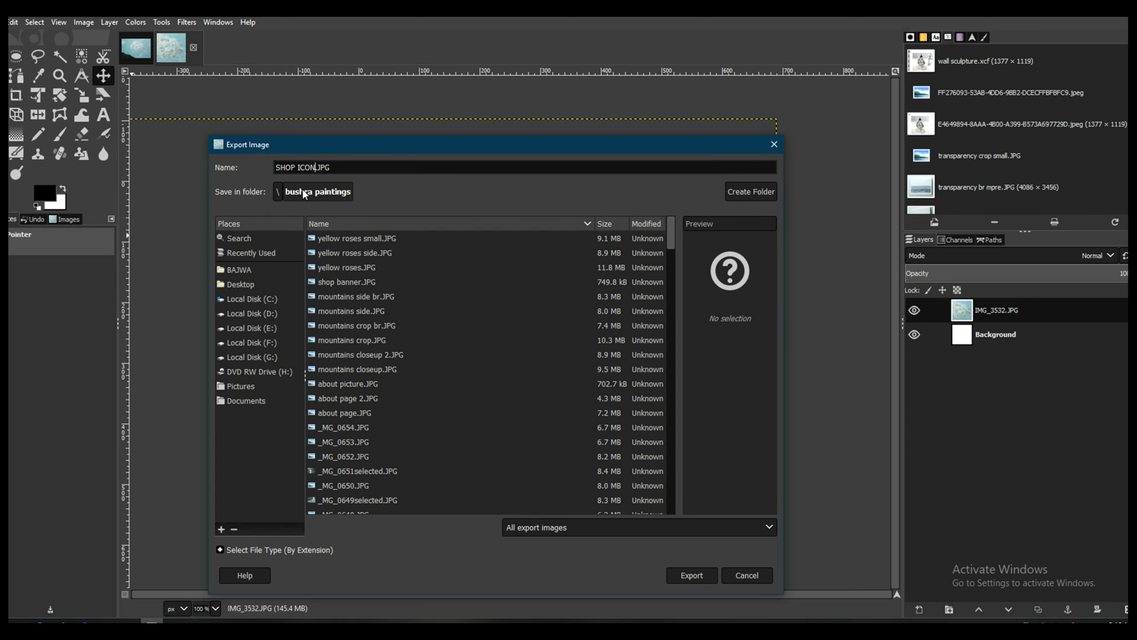
click(692, 577)
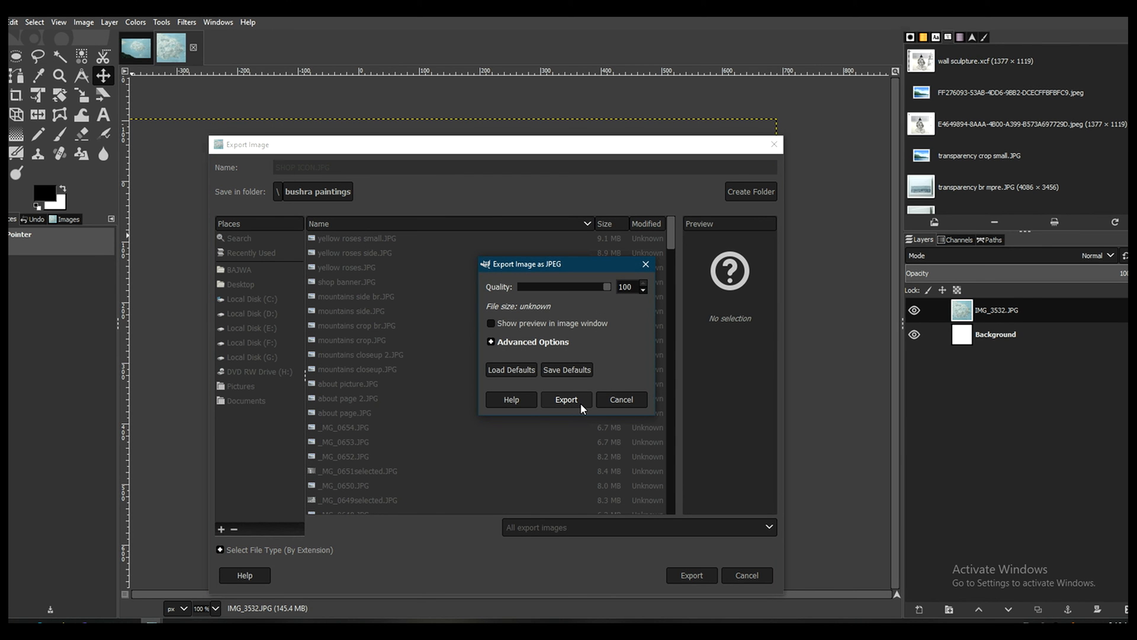
click(565, 400)
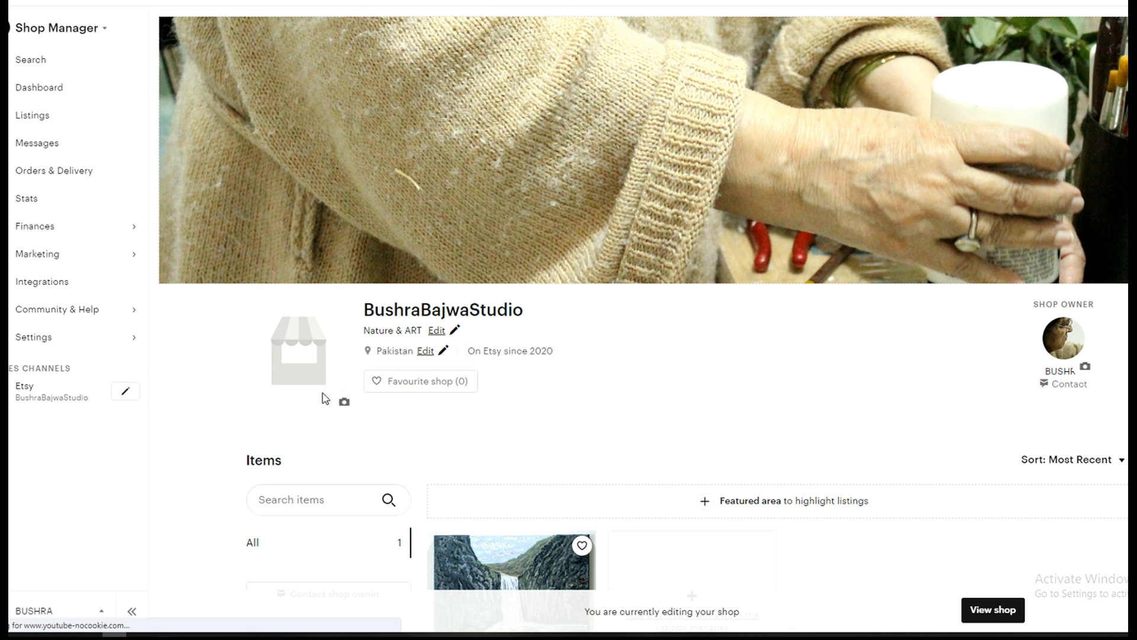
- Switch back to the Etsy shop editor and upload SHOP ICON.JPG as the shop icon, accepting its crop and preview
click(344, 404)
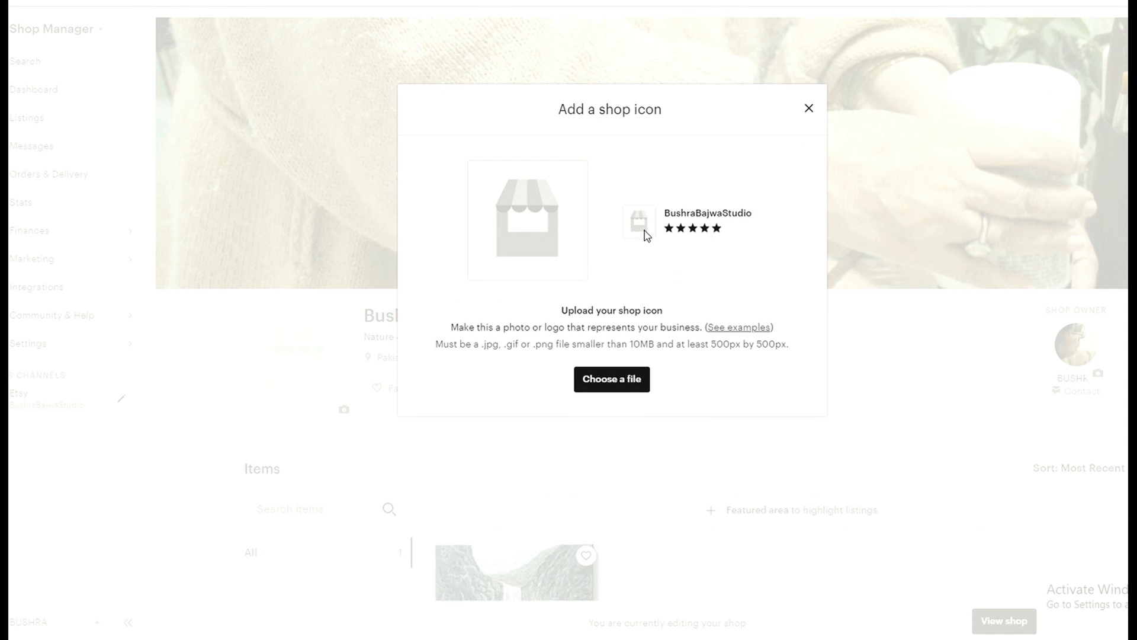
click(611, 379)
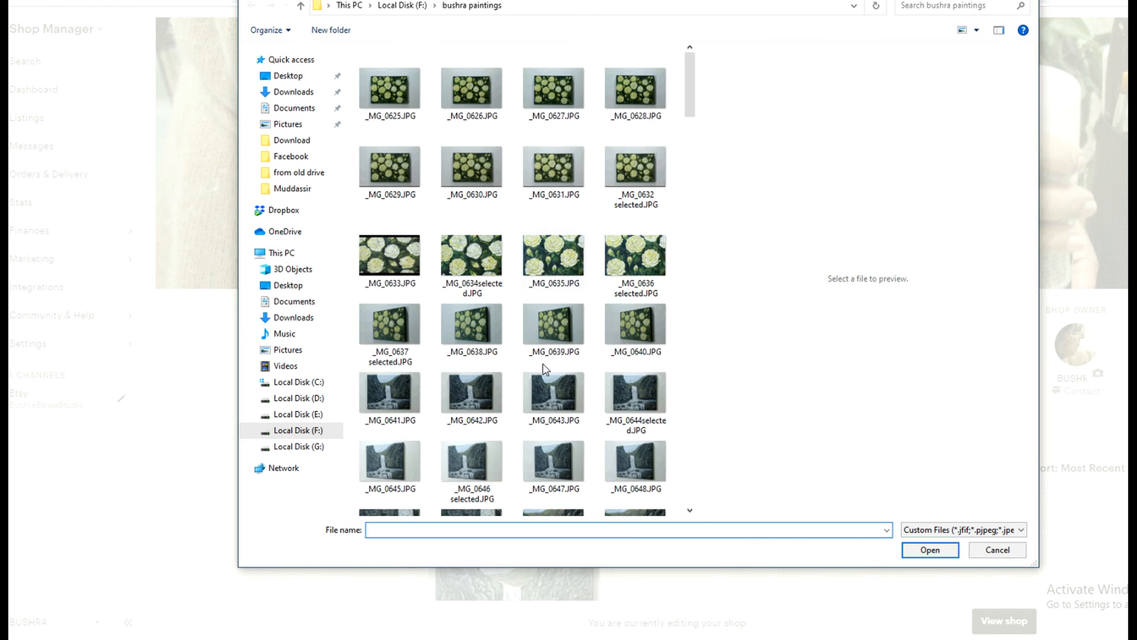
scroll(542, 367, down, 15)
click(403, 463)
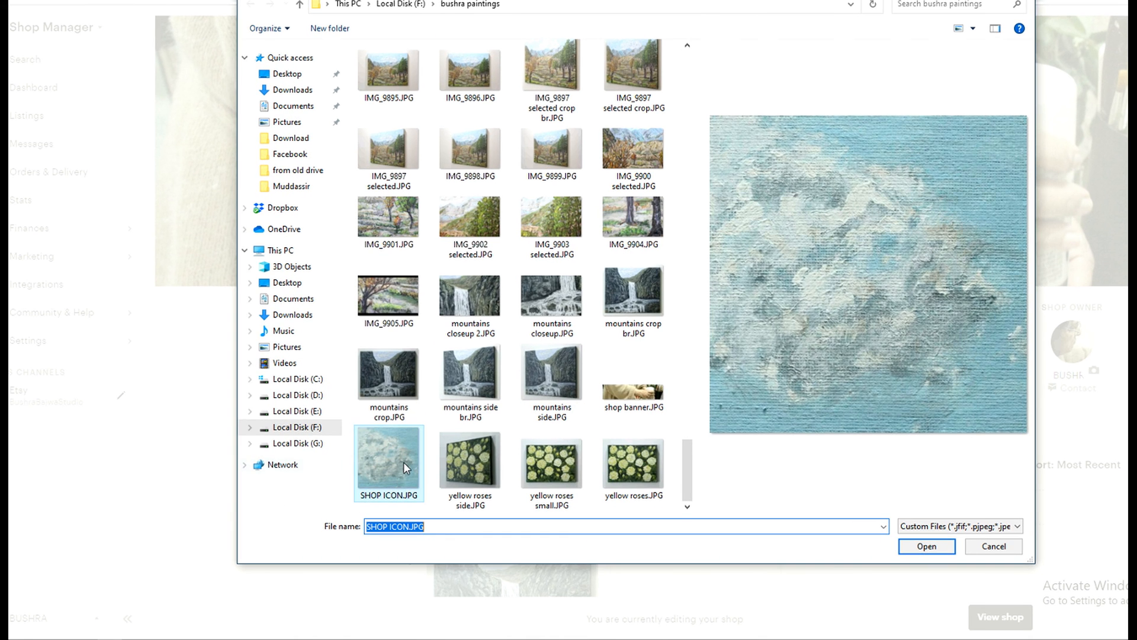
double_click(401, 460)
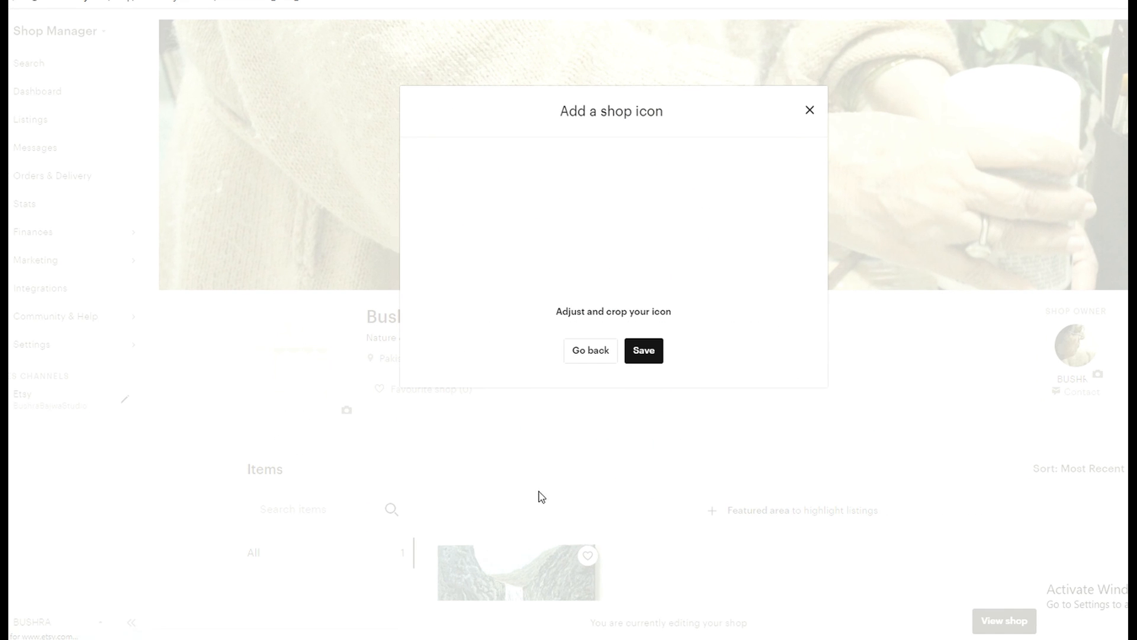
click(651, 355)
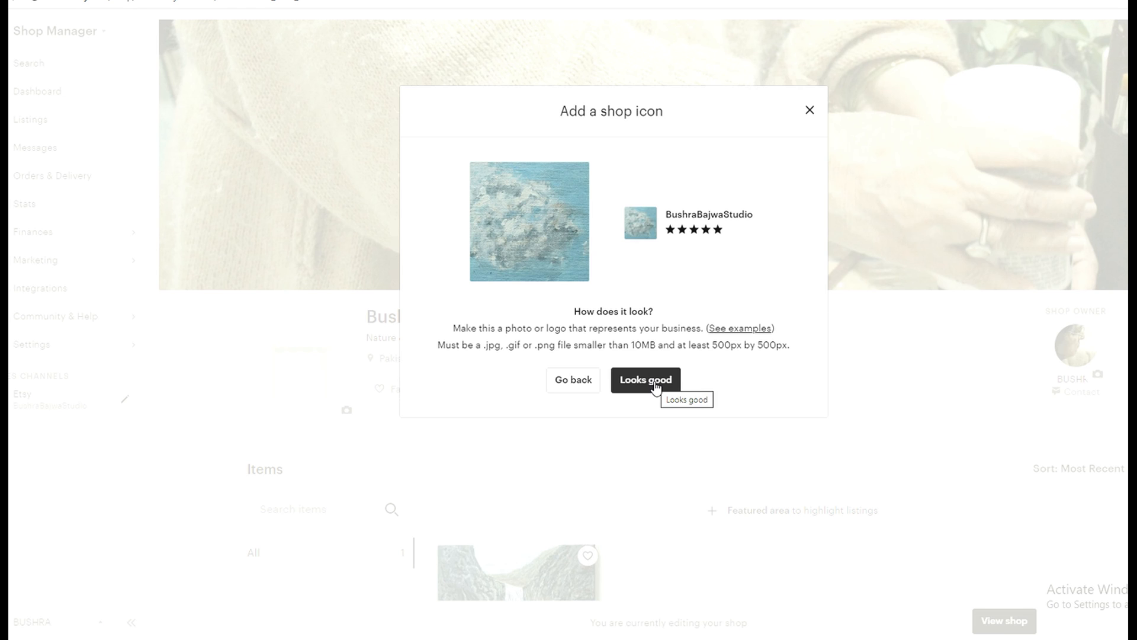
click(654, 387)
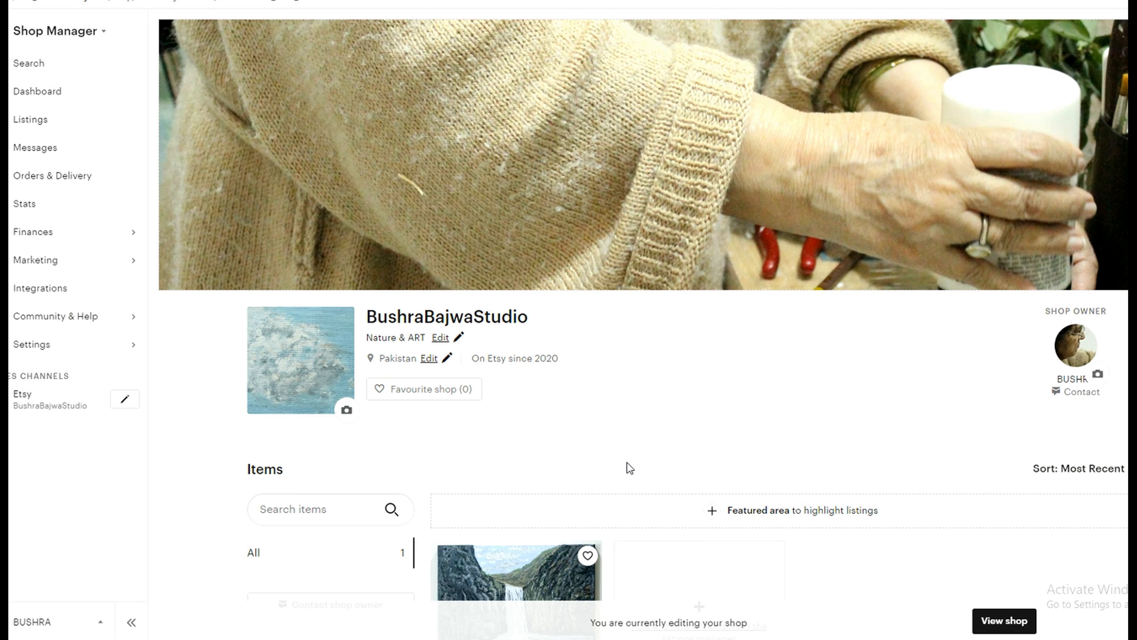
- Preview the public shop page with its icon, banner and listing, and return to editing the shop
scroll(673, 444, down, 7)
scroll(673, 445, up, 5)
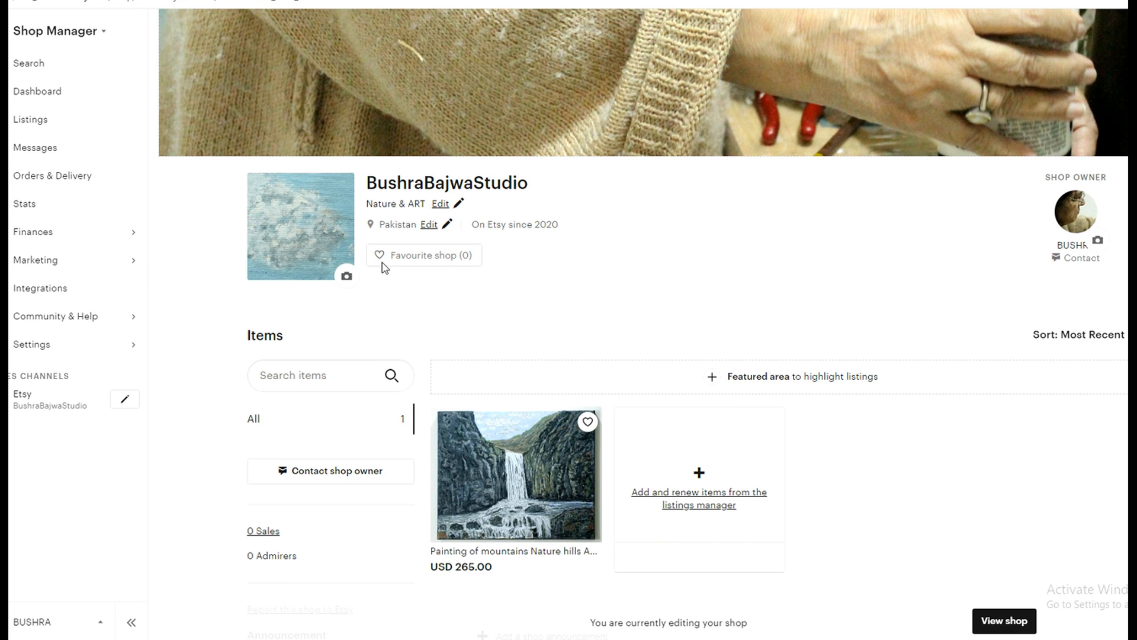
click(1004, 620)
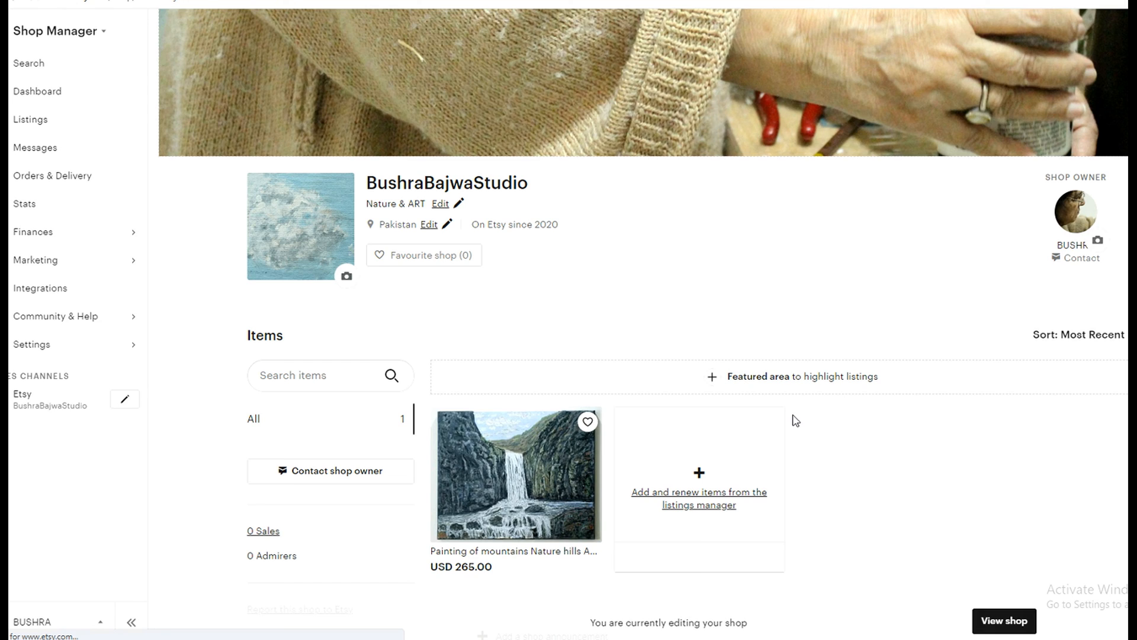
scroll(796, 420, down, 5)
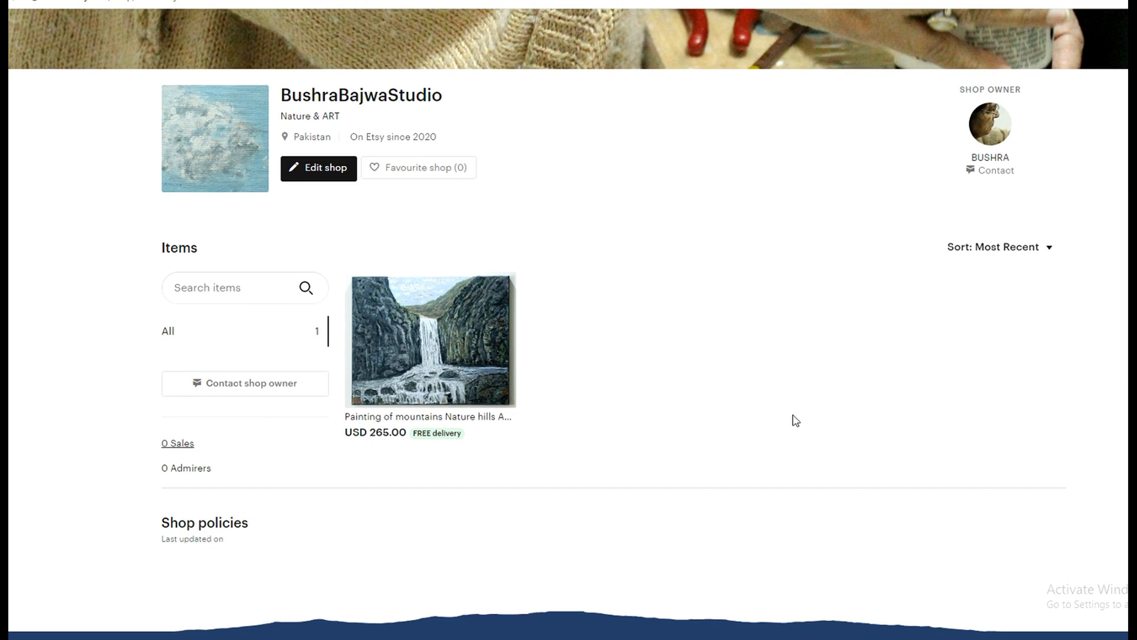
scroll(796, 421, up, 5)
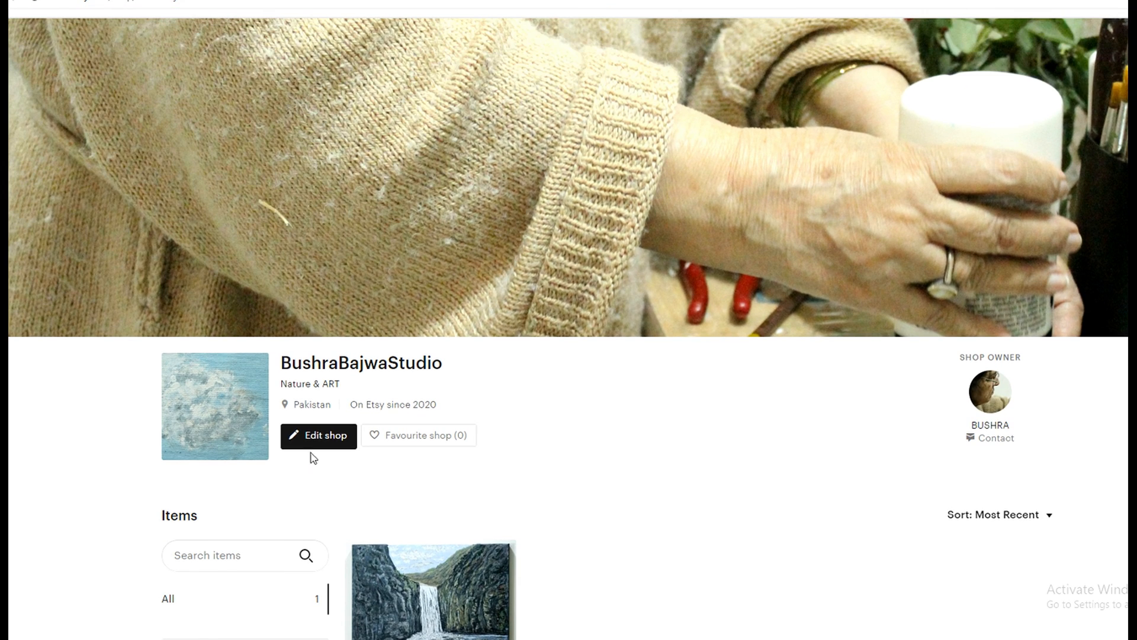
click(314, 440)
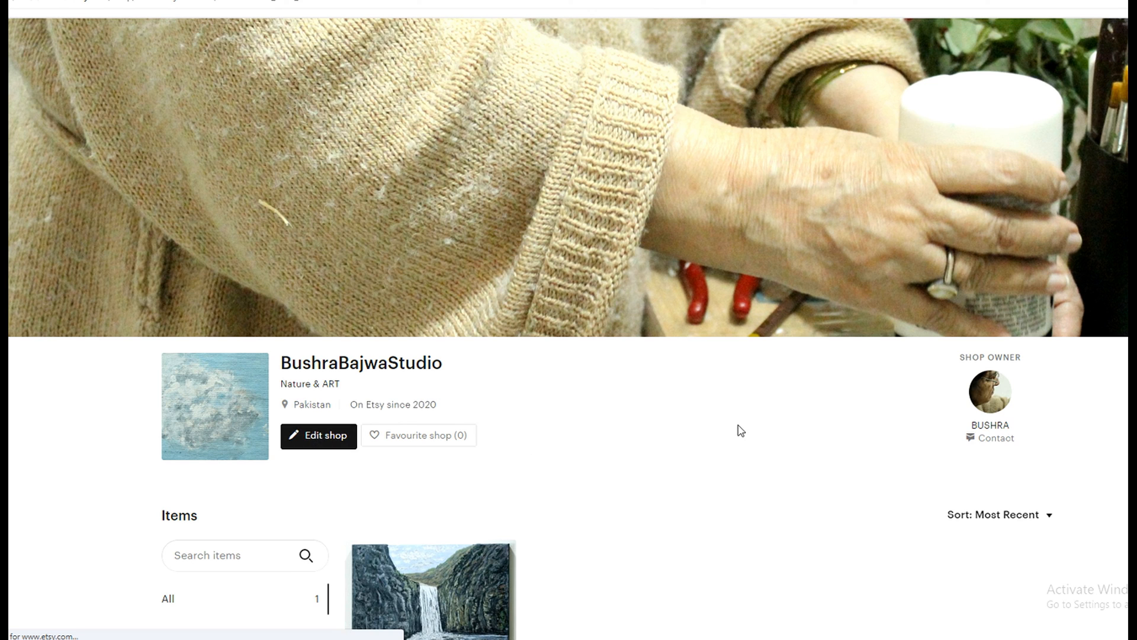
- Switch the shop to Etsy's simple shop policies template and publish the policies
scroll(324, 149, down, 15)
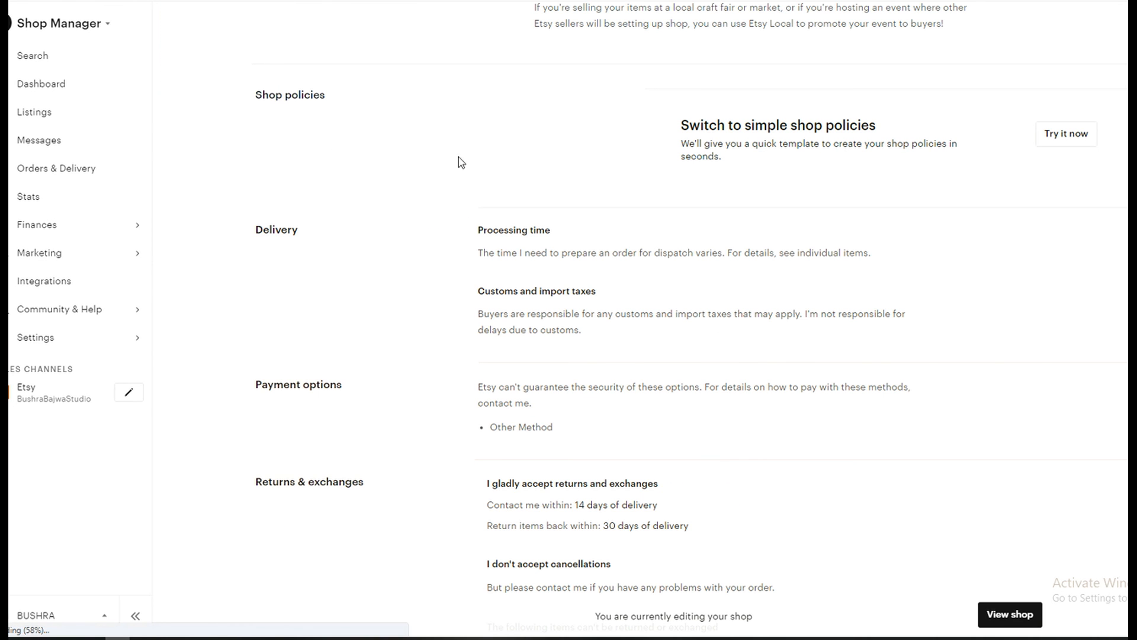
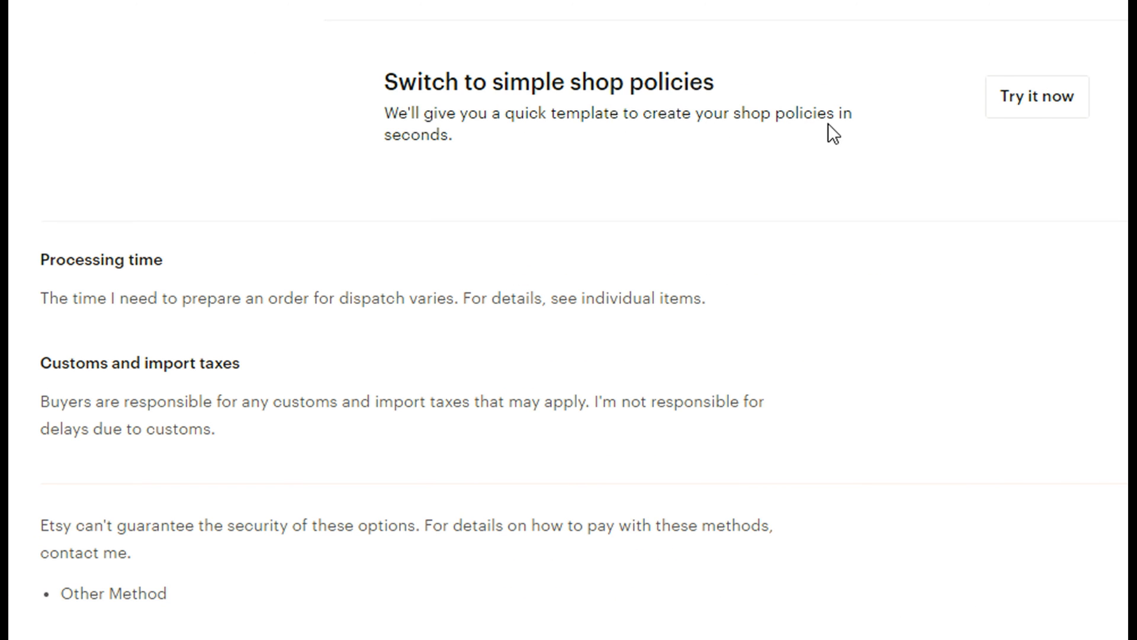
click(1033, 115)
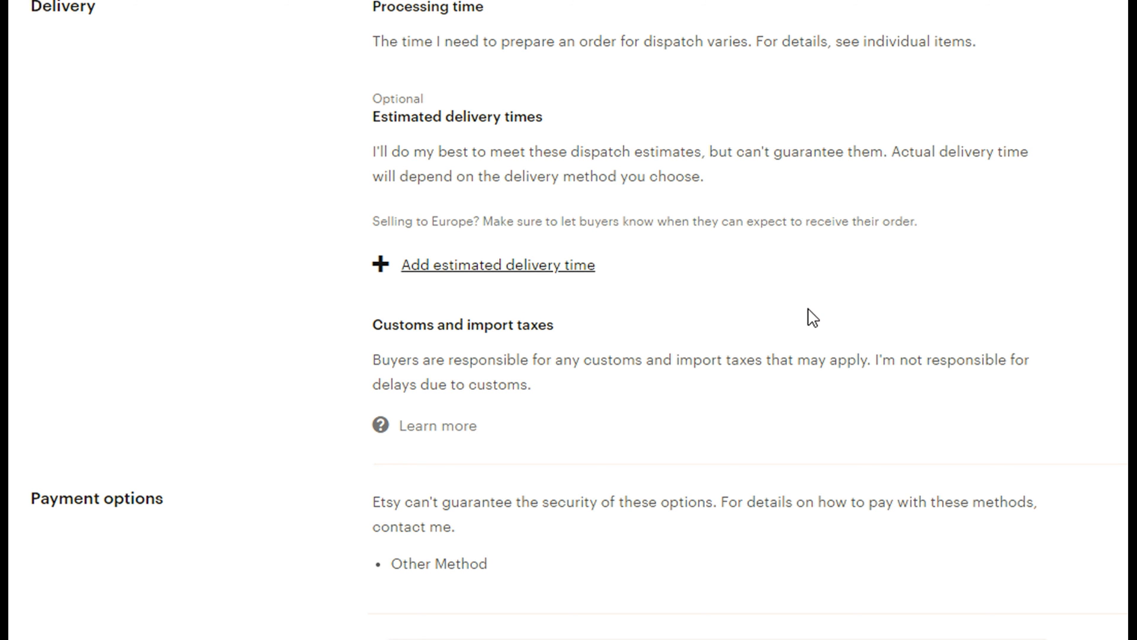
scroll(693, 112, down, 1)
scroll(659, 99, up, 2)
scroll(543, 145, down, 5)
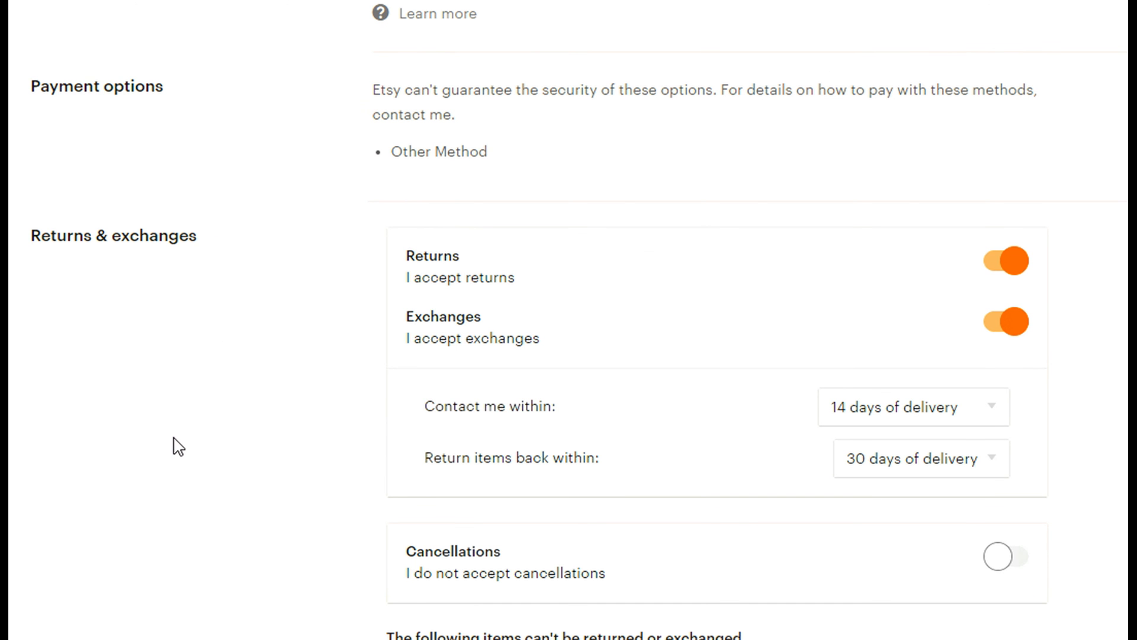
scroll(272, 343, down, 10)
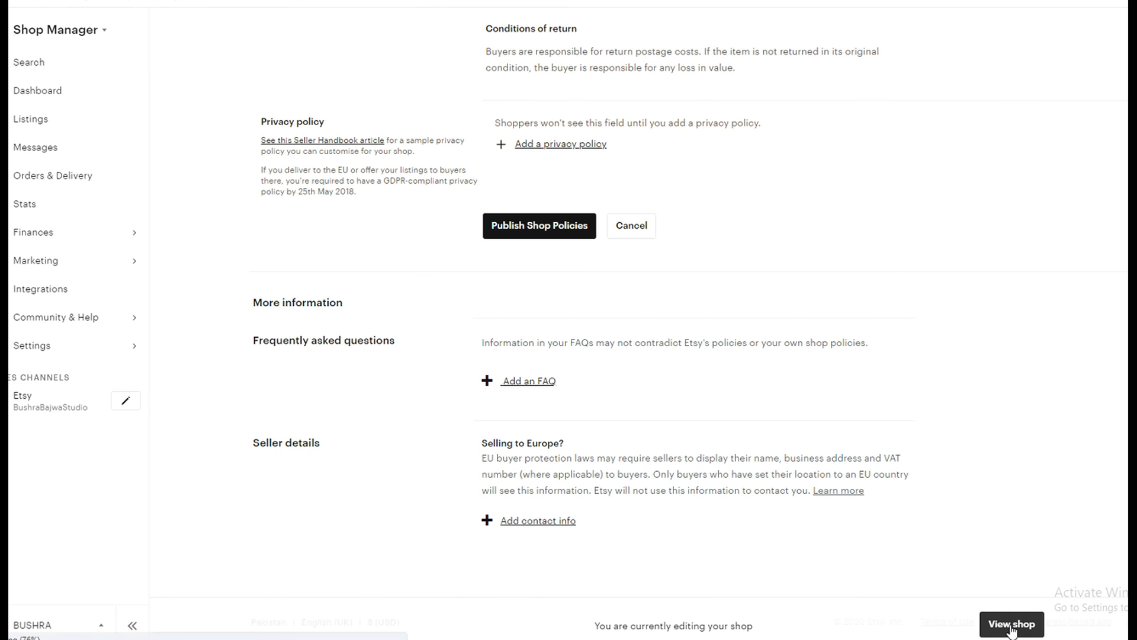
click(539, 225)
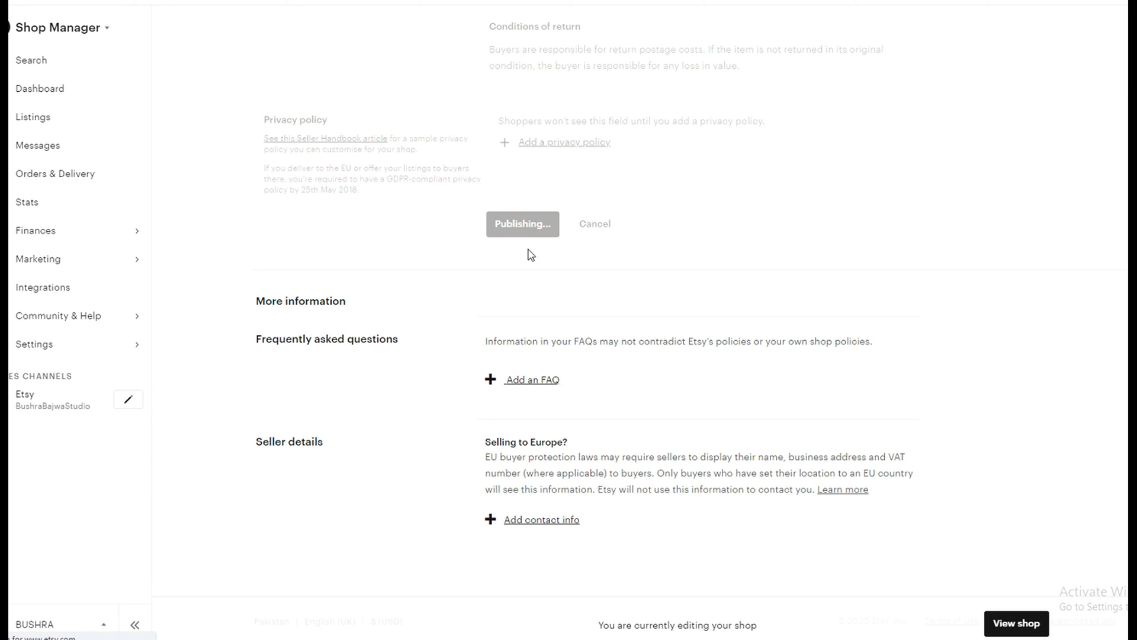
- Limit the non-returnable items in the shop policies to custom or personalised orders and items on sale, and save the policies
scroll(458, 417, down, 5)
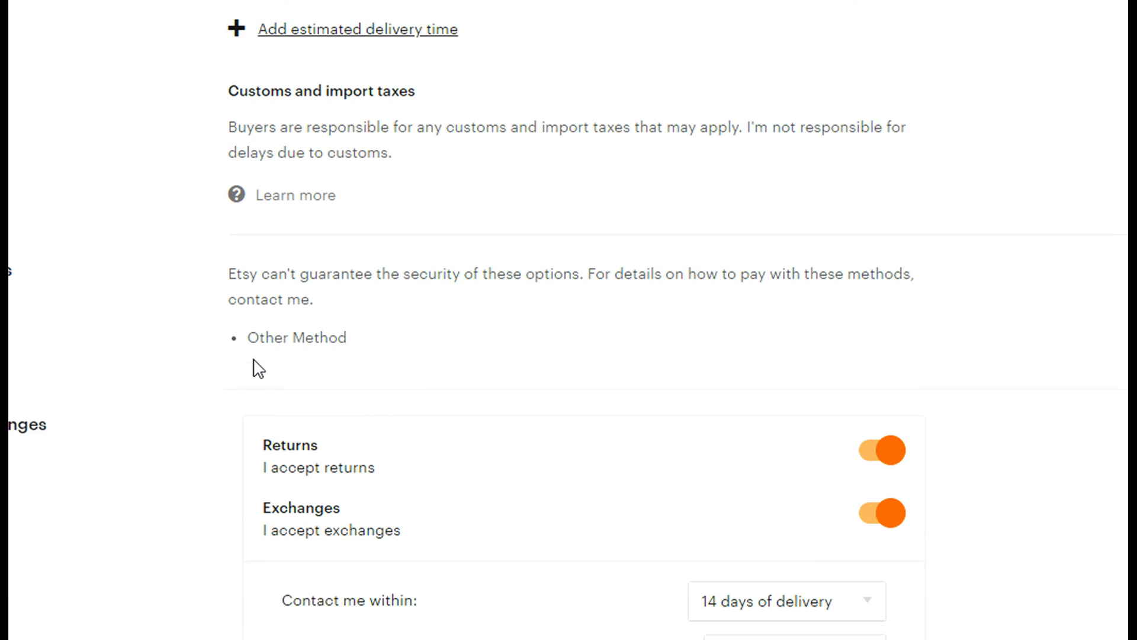
scroll(259, 369, down, 8)
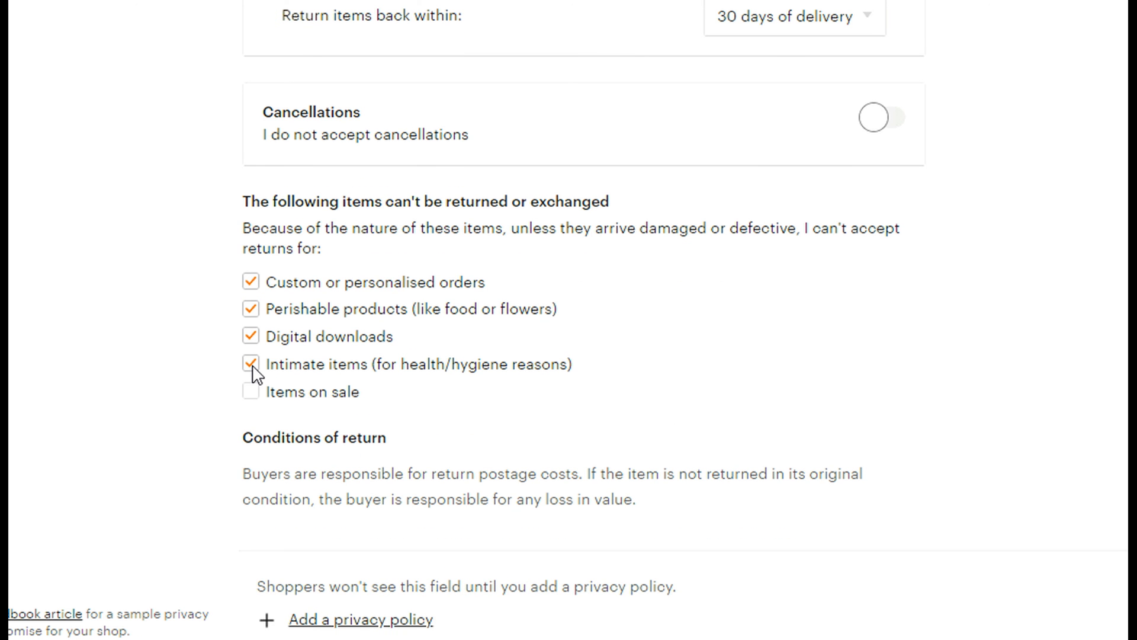
click(251, 363)
click(250, 338)
click(251, 311)
scroll(374, 431, down, 3)
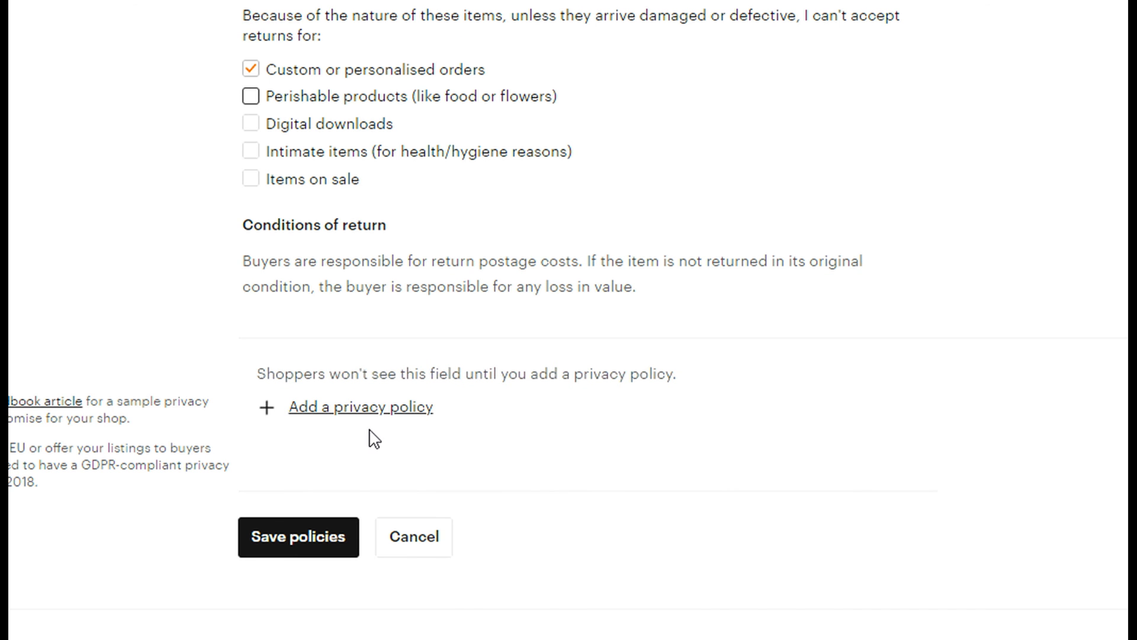
click(251, 179)
click(268, 546)
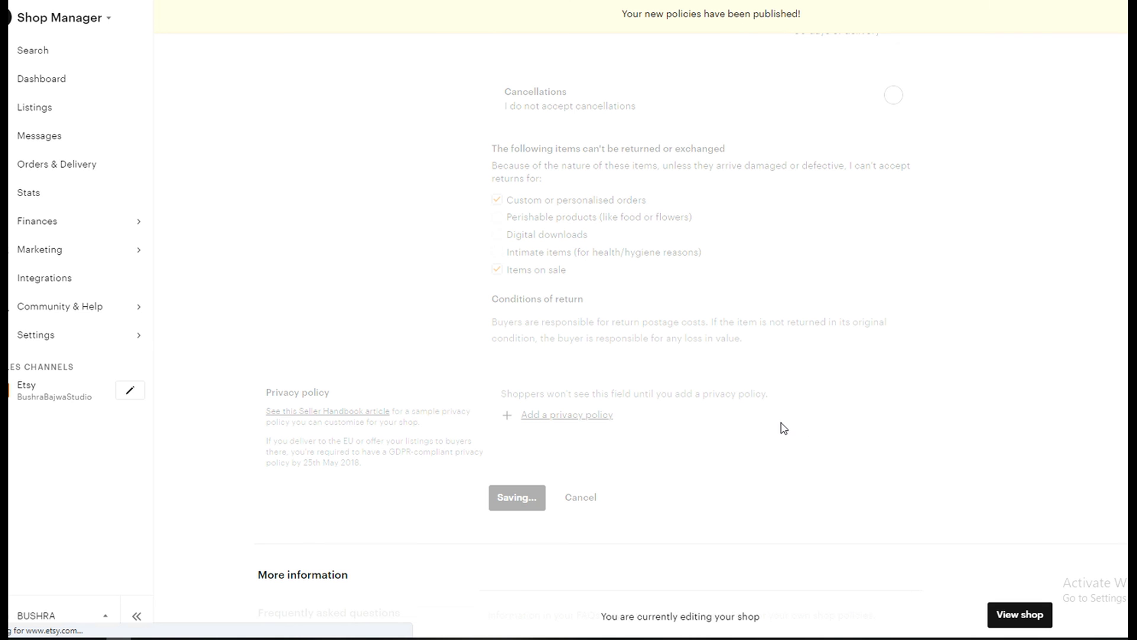
- Add IMG_3513.JPG as a photo in the shop's About section
scroll(750, 438, down, 8)
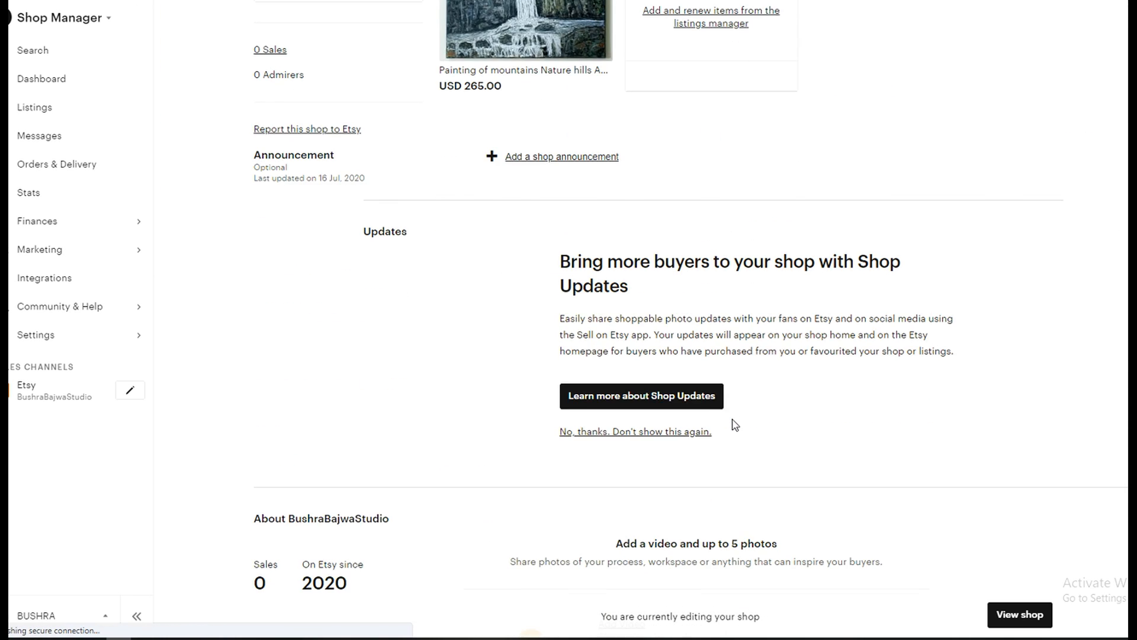
scroll(735, 425, down, 7)
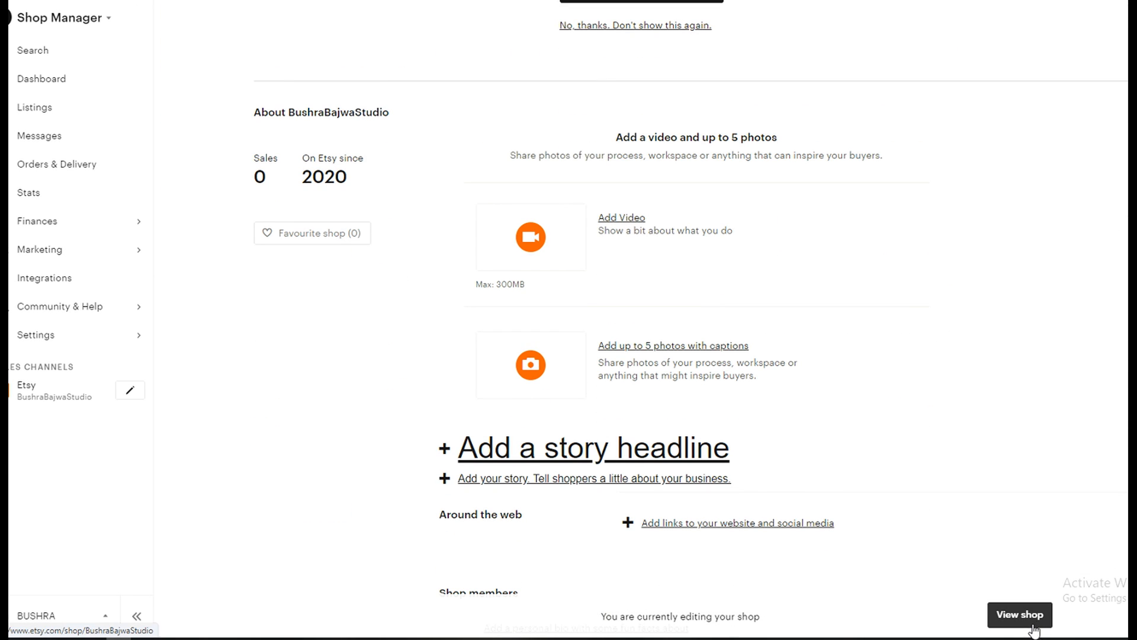
scroll(745, 483, down, 4)
scroll(728, 385, up, 2)
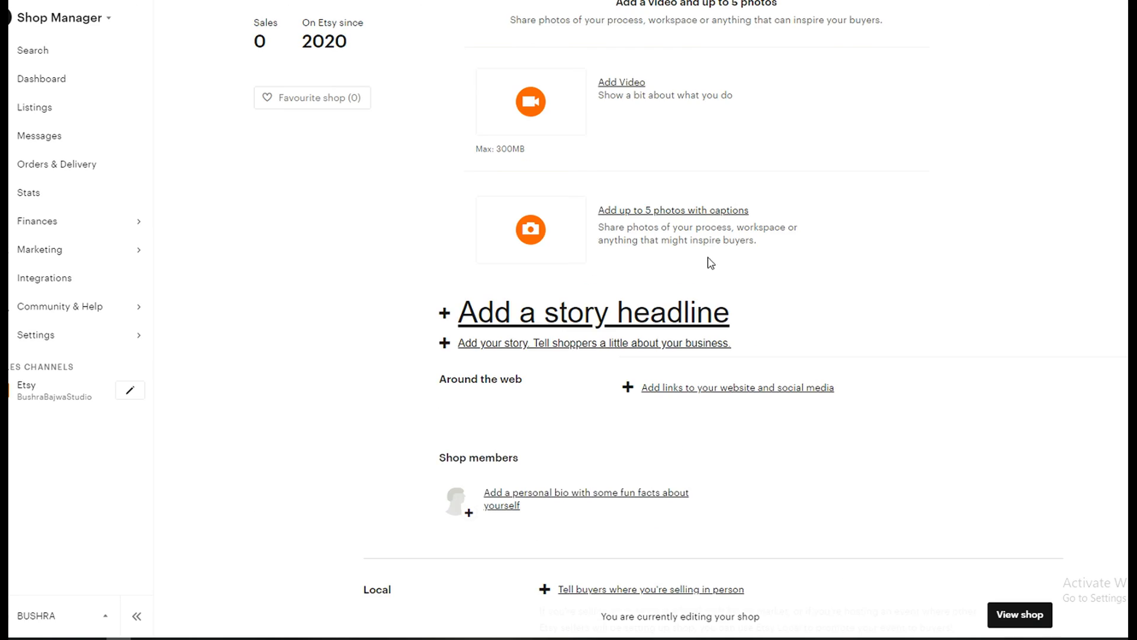
click(693, 211)
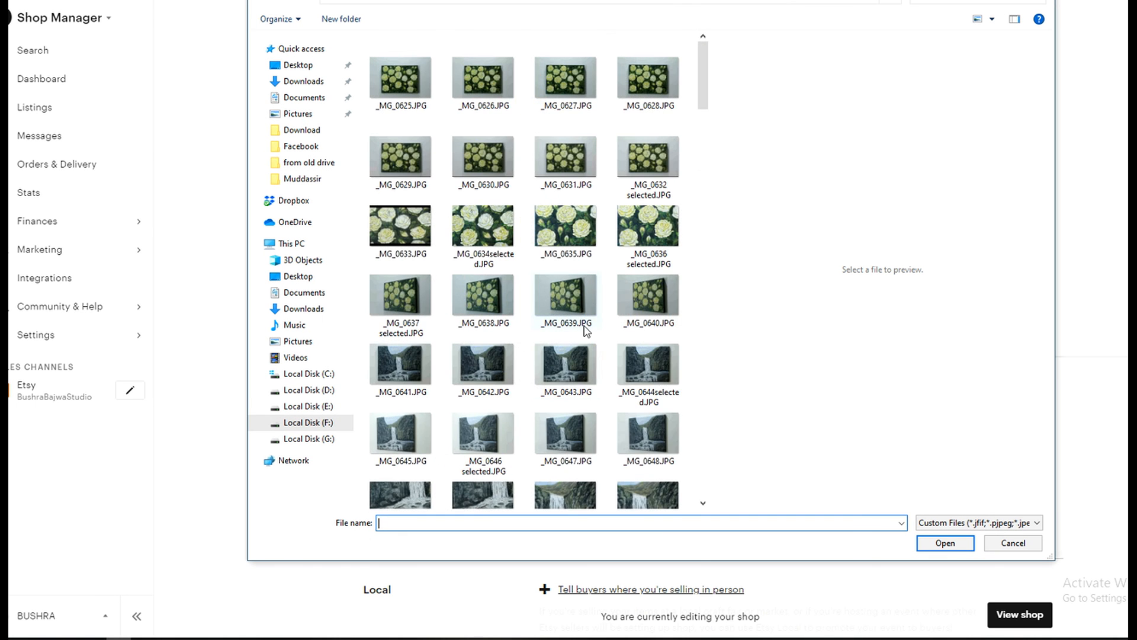
scroll(586, 326, down, 10)
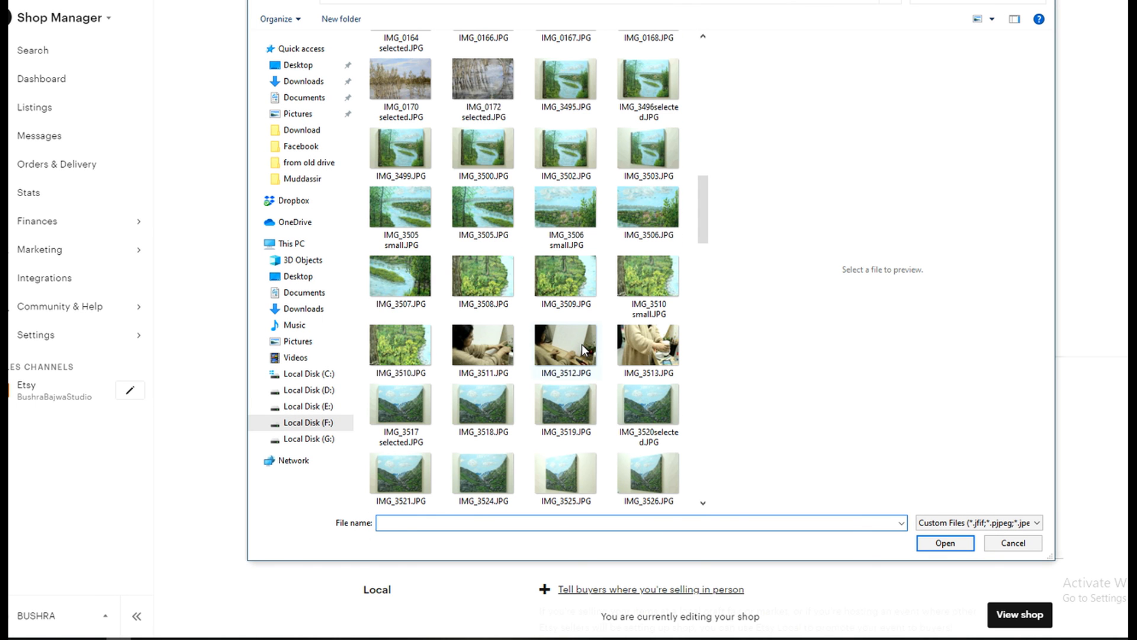
double_click(655, 354)
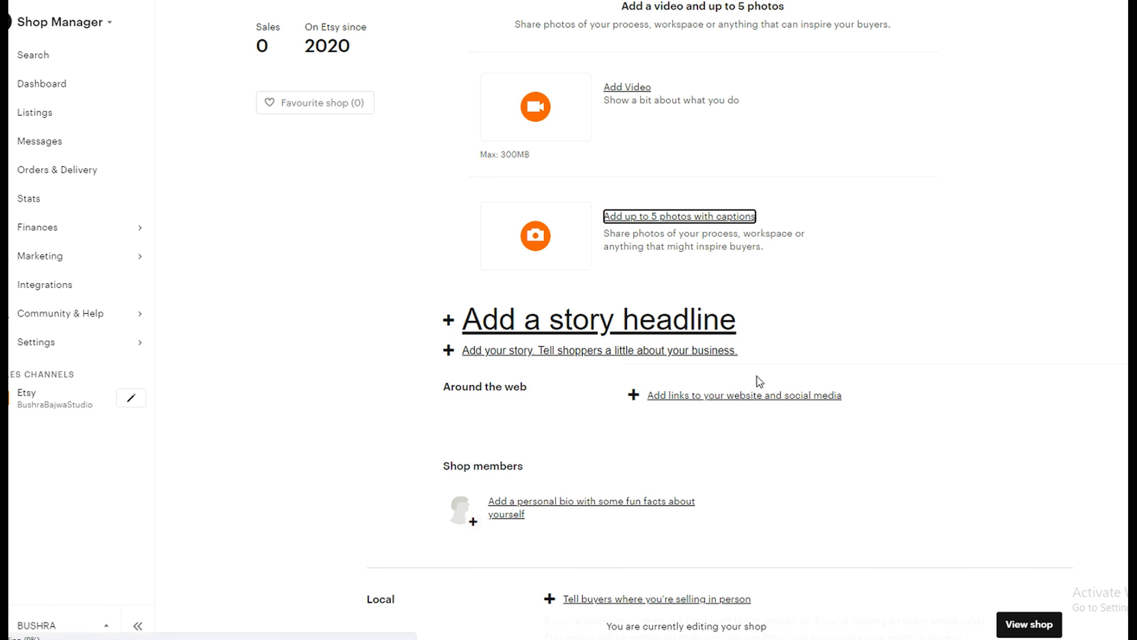
- Add a shop member with the artist's name, the custom role Artist and the bio "I paint all my painting and enjoy every moment."
scroll(755, 394, down, 10)
scroll(753, 400, up, 3)
scroll(751, 400, up, 3)
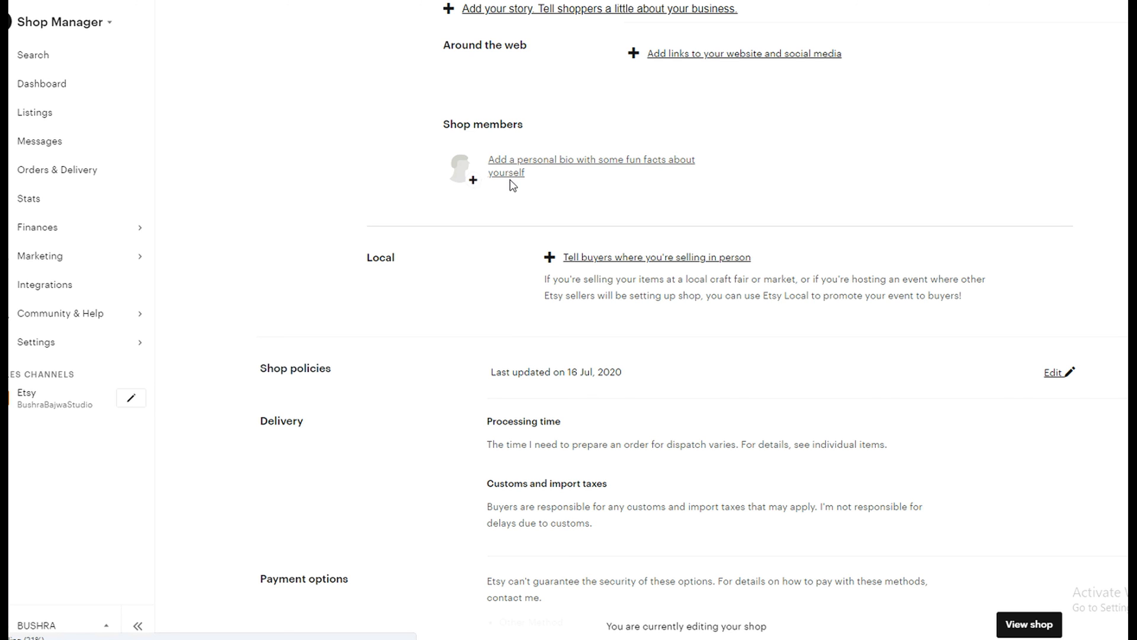
scroll(566, 388, down, 5)
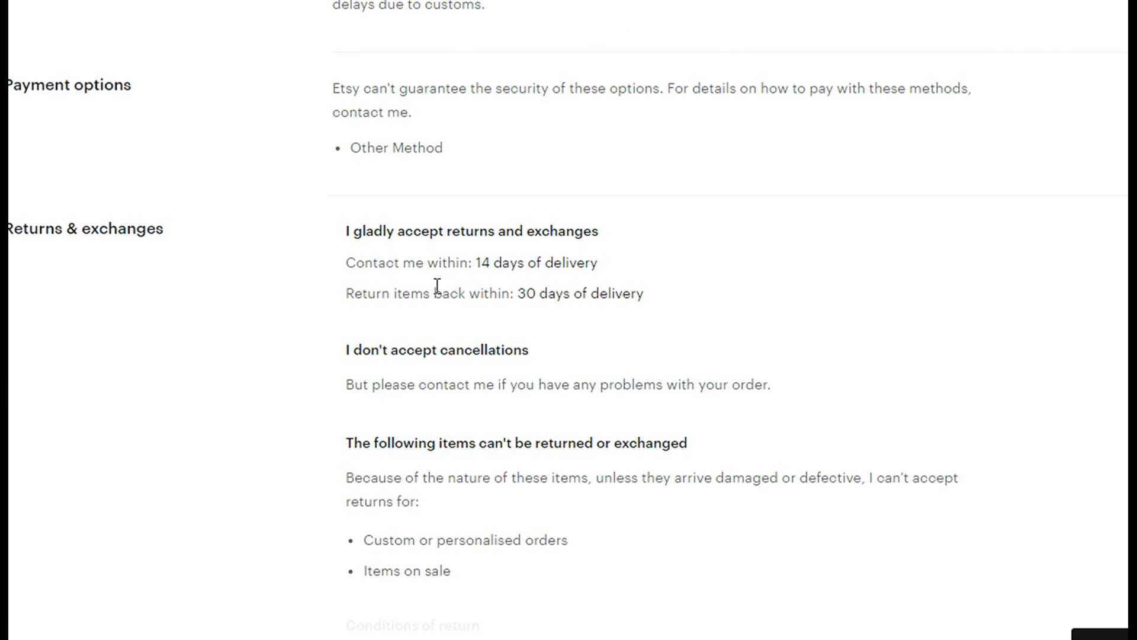
scroll(544, 338, up, 5)
click(312, 5)
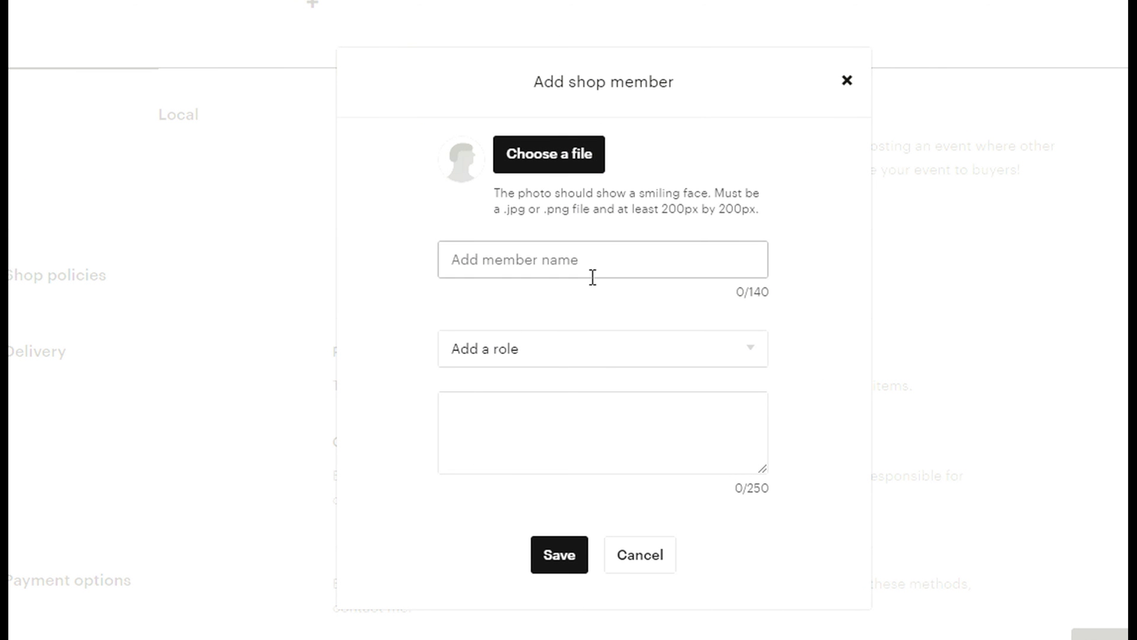
click(521, 349)
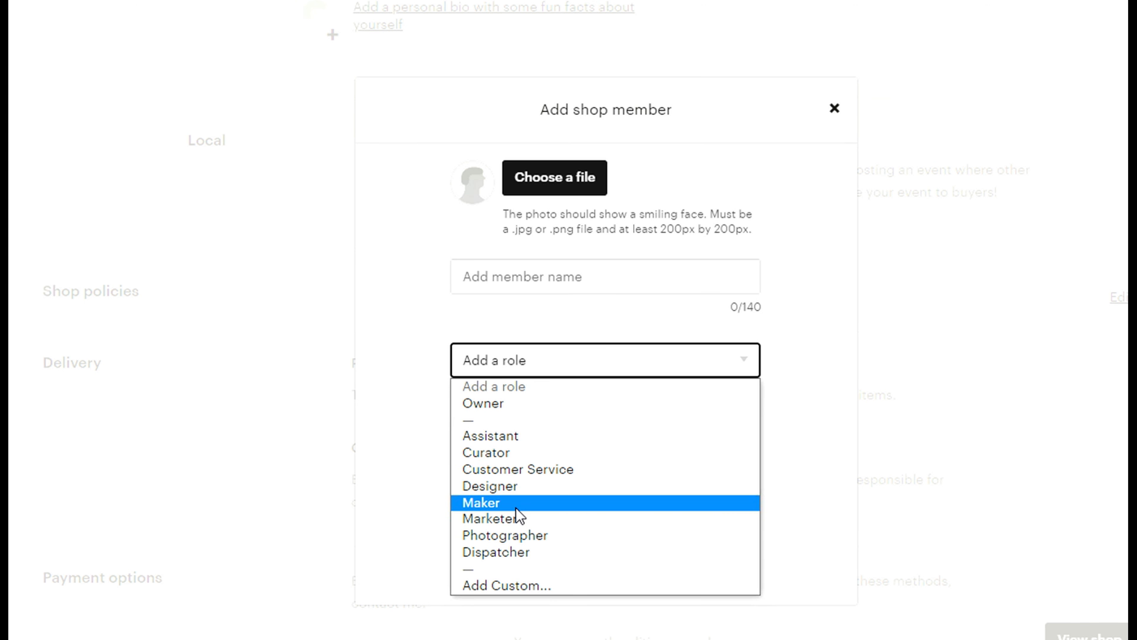
click(514, 507)
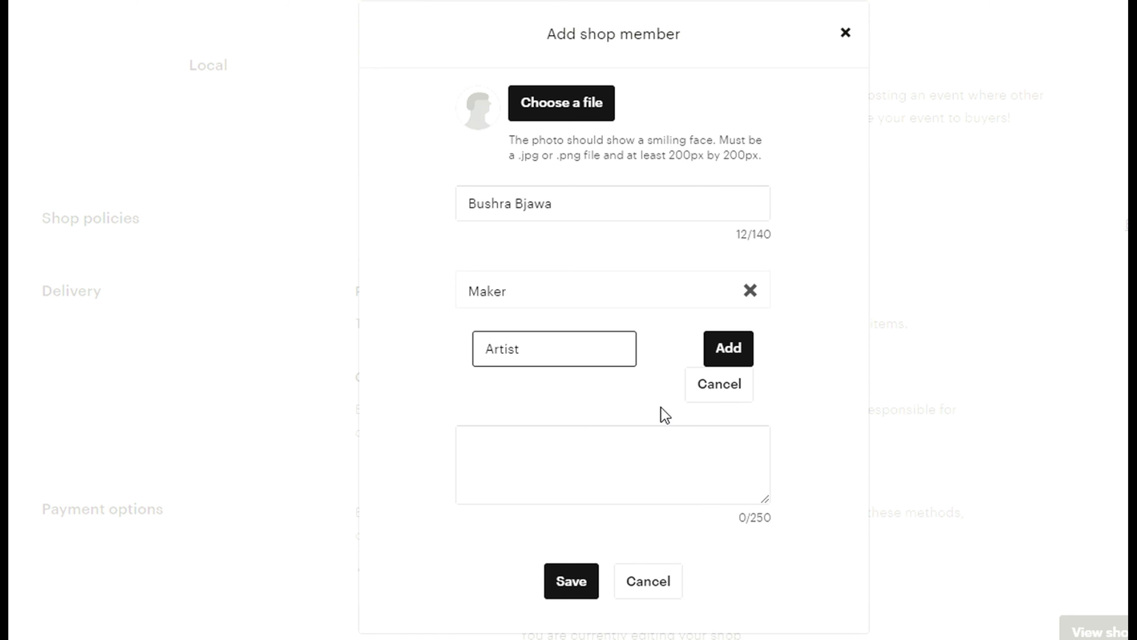
click(723, 350)
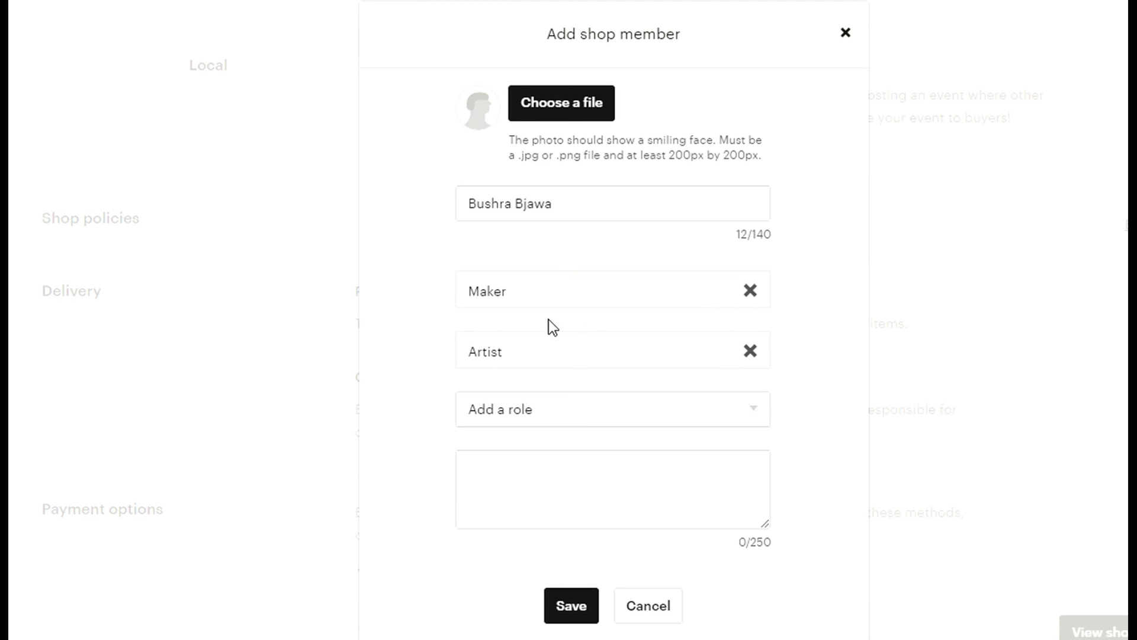
click(749, 292)
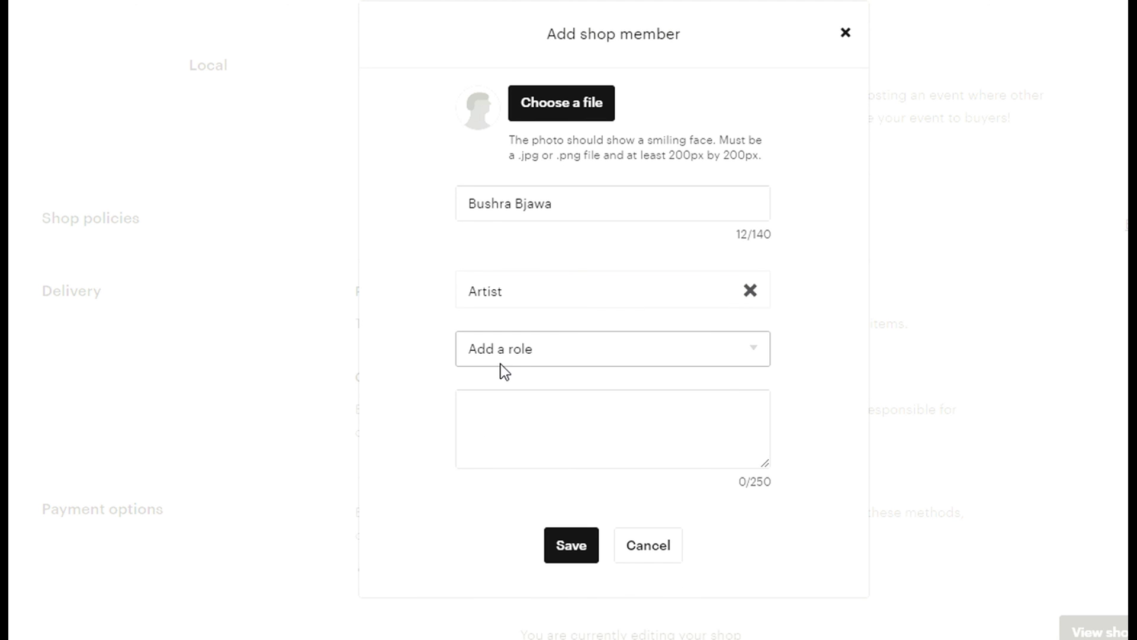
click(529, 428)
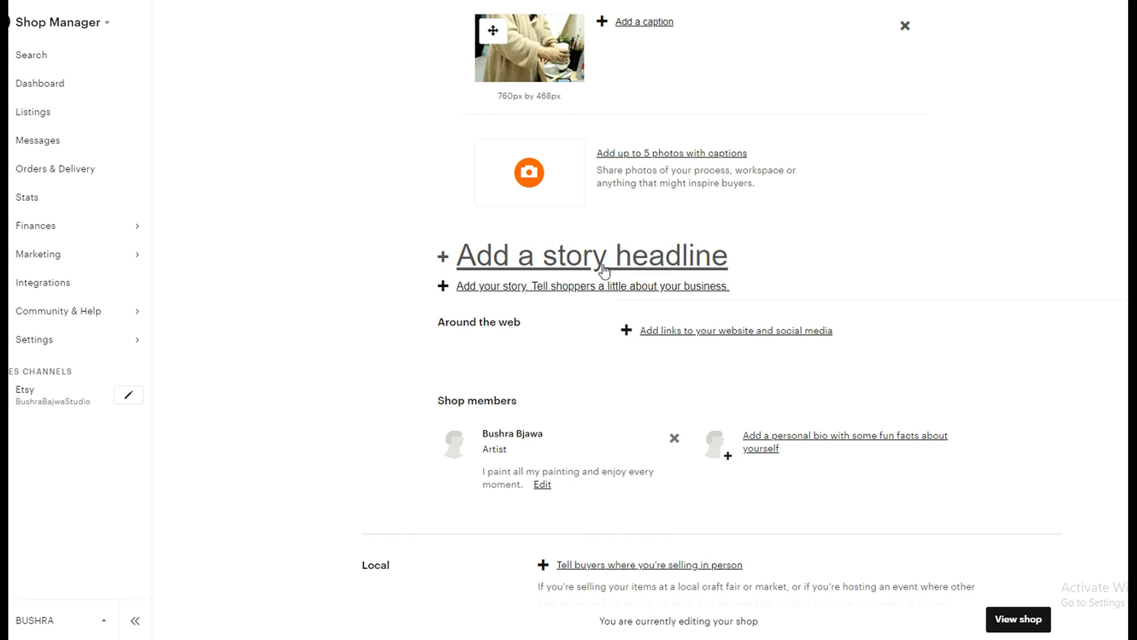
- Add and save the story headline "Let me take you back to Nature" in the shop's About section
click(603, 261)
text(L)
text(et me take you to Nature)
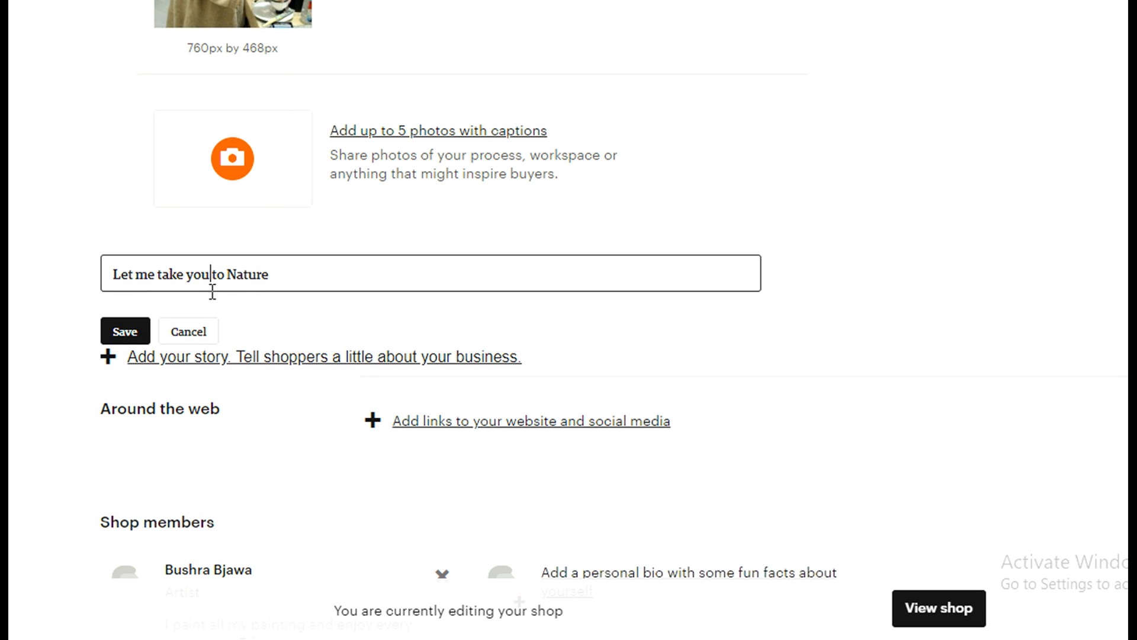
text(back)
click(345, 275)
click(142, 331)
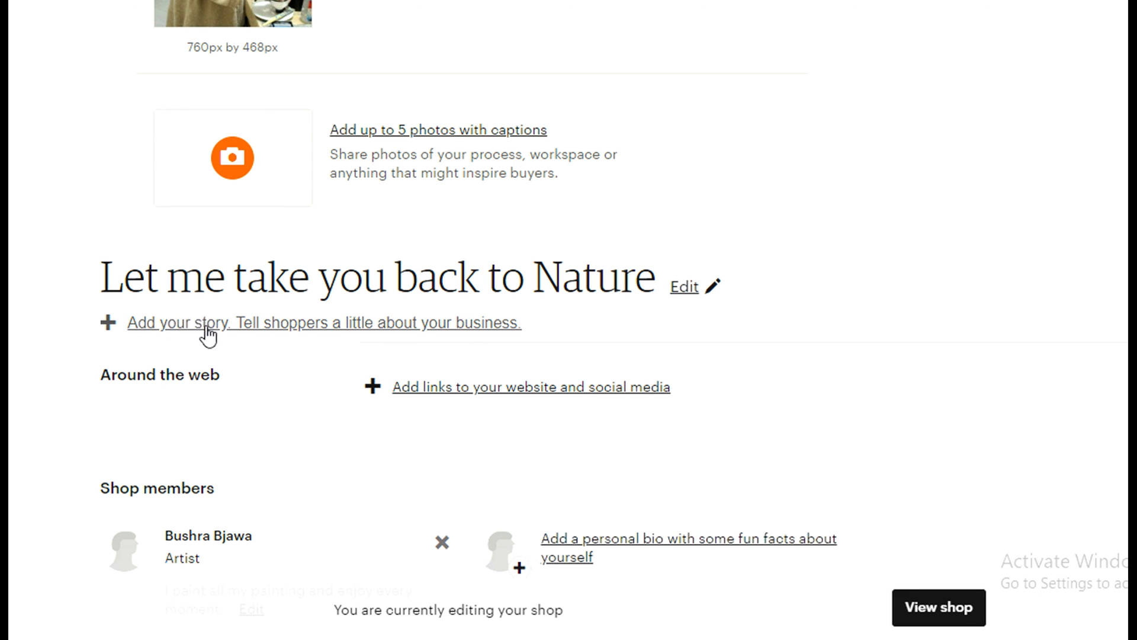
- Begin the shop story with "I was drawing on sand as a kid, painting on black records as a teen ager"
click(484, 323)
text(I was )
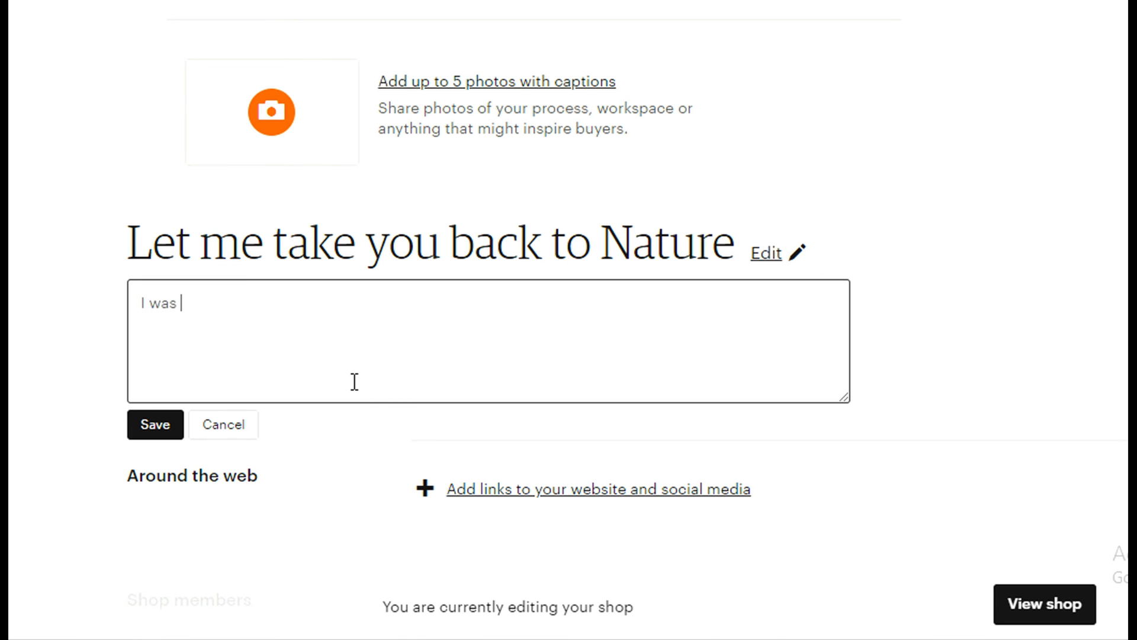
text(drawing on sa)
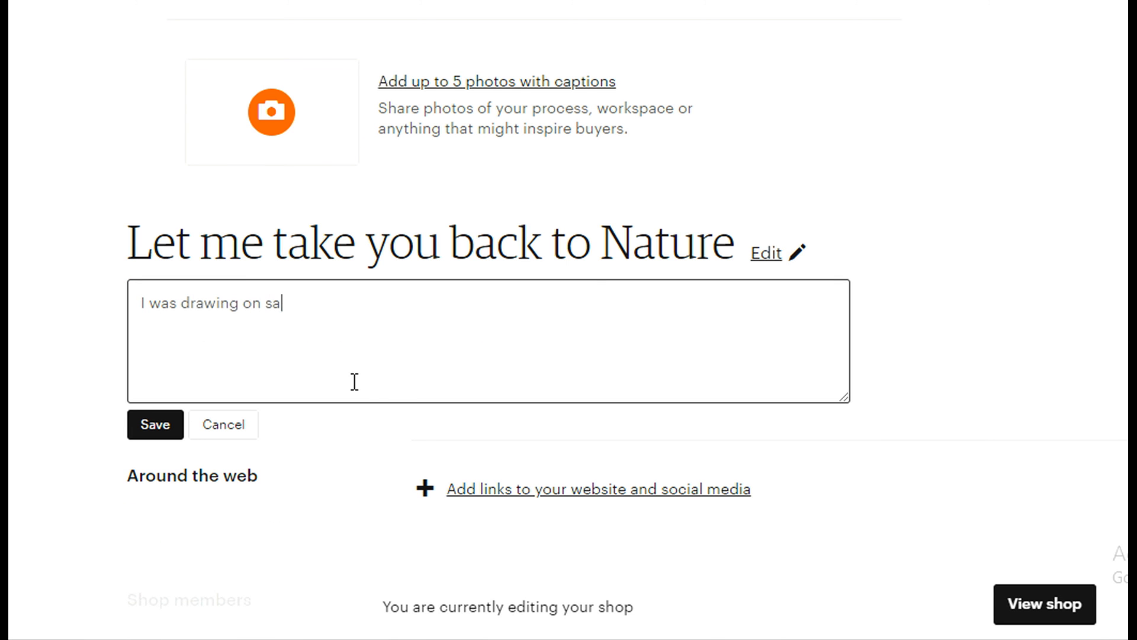
text(nd as a kid, painting on records)
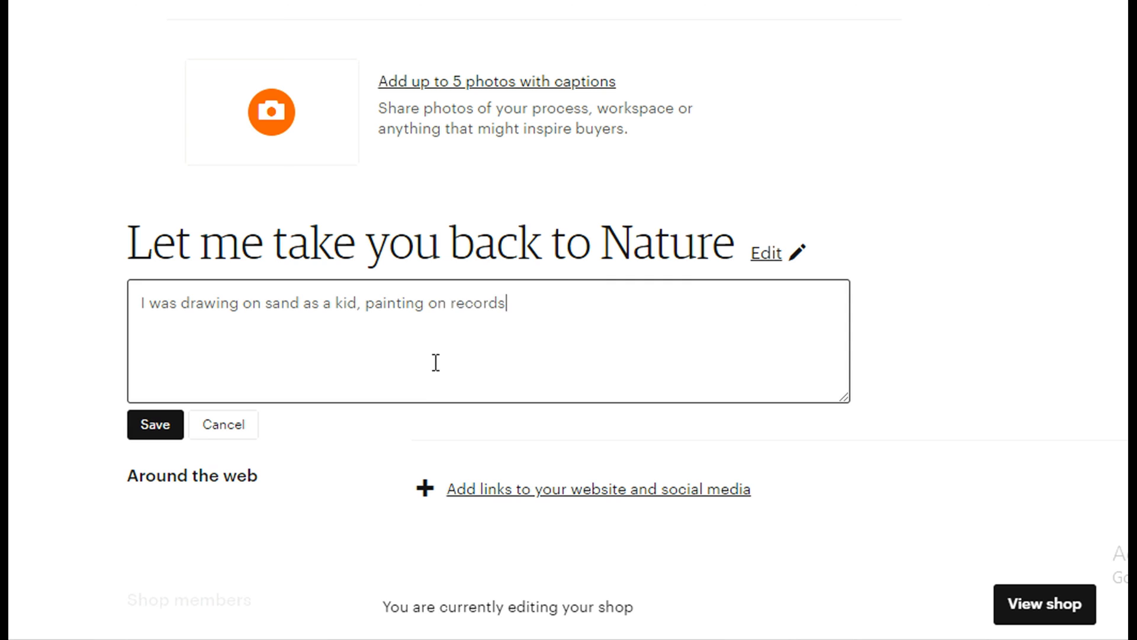
text( black)
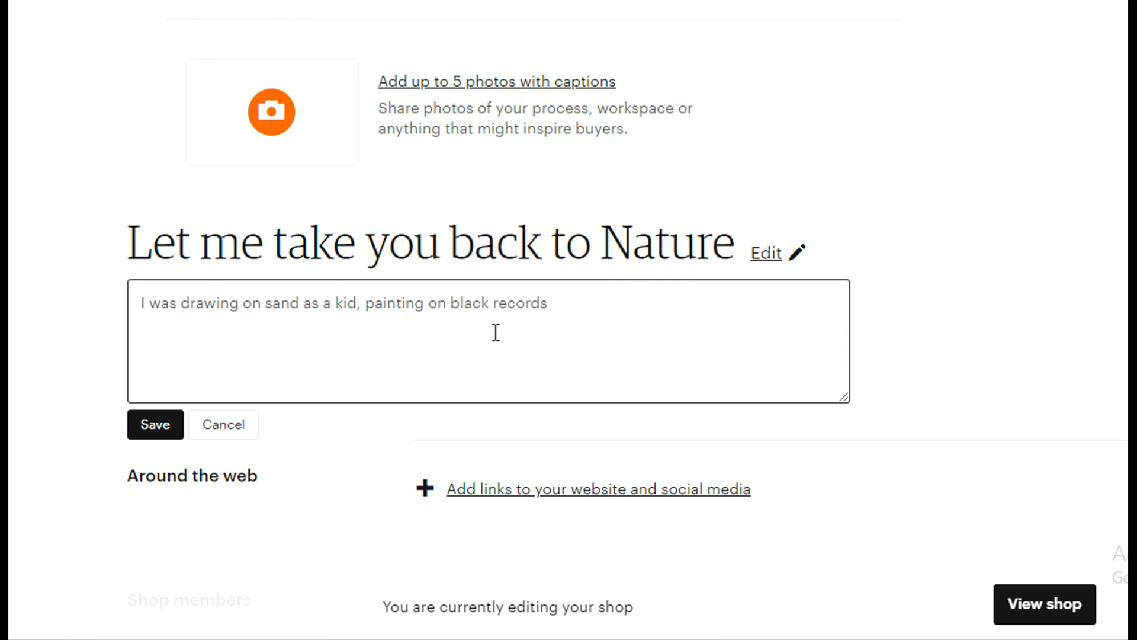
text( as a teen age)
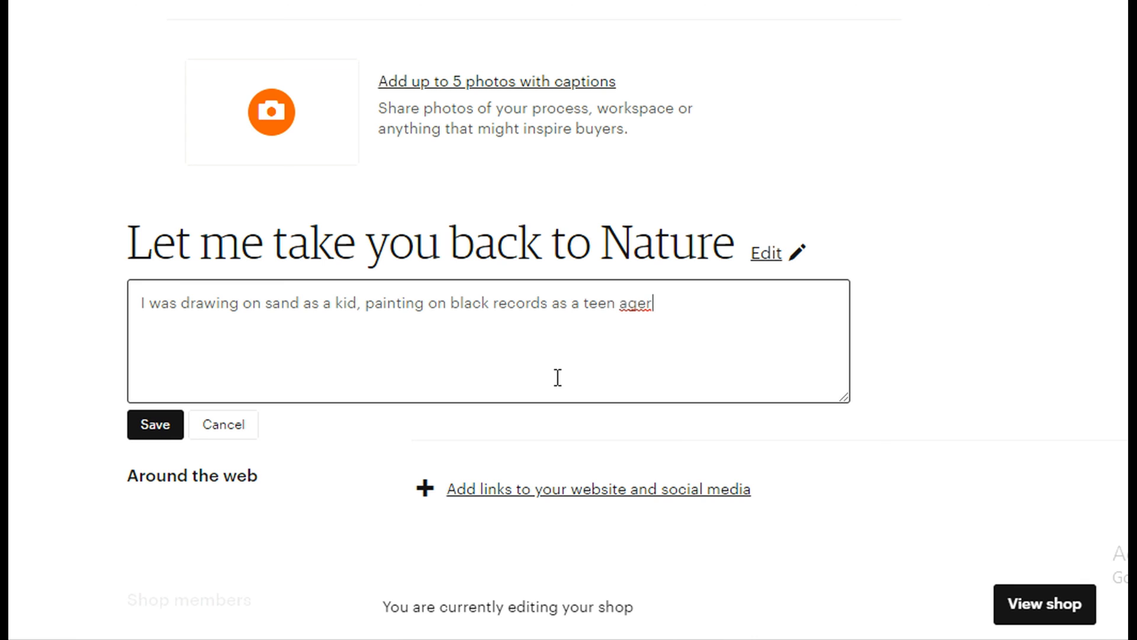
text(r)
- Reword "as a teen ager" in the shop story to "in teen age"
right_click(640, 304)
click(659, 321)
click(582, 305)
key(BackSpace)
key(BackSpace)
key(BackSpace)
key(BackSpace)
key(BackSpace)
text(in)
click(642, 298)
- Continue the story with ", and painting on canvas when I was mature. Now I have plenty of time to fulfill my dreams"
text(, and painting on can)
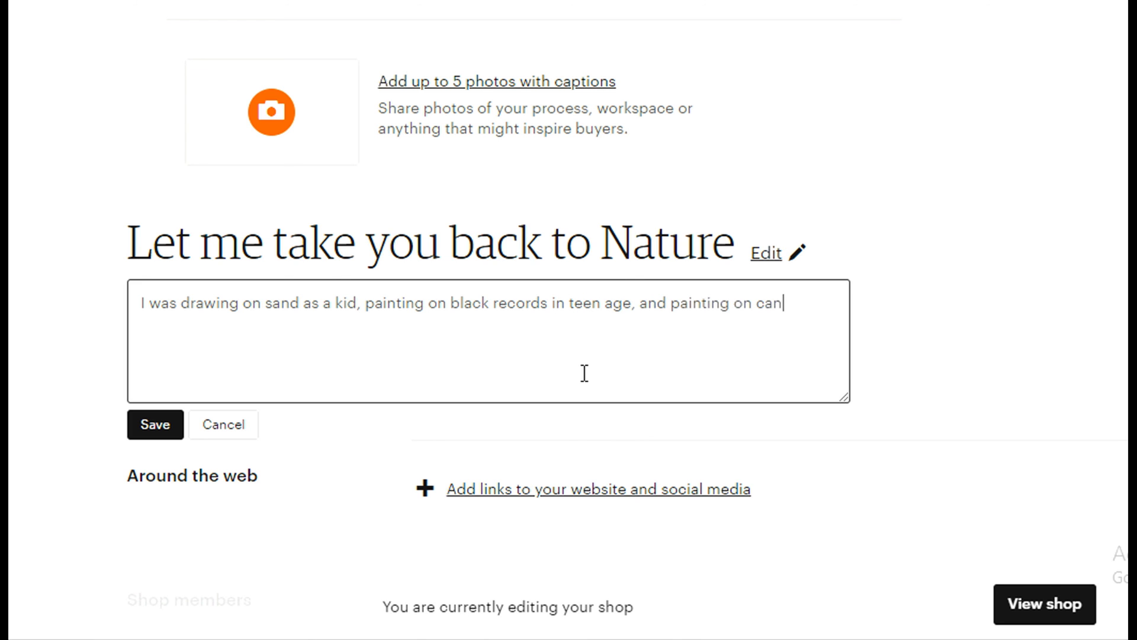
text(vas when I was matu)
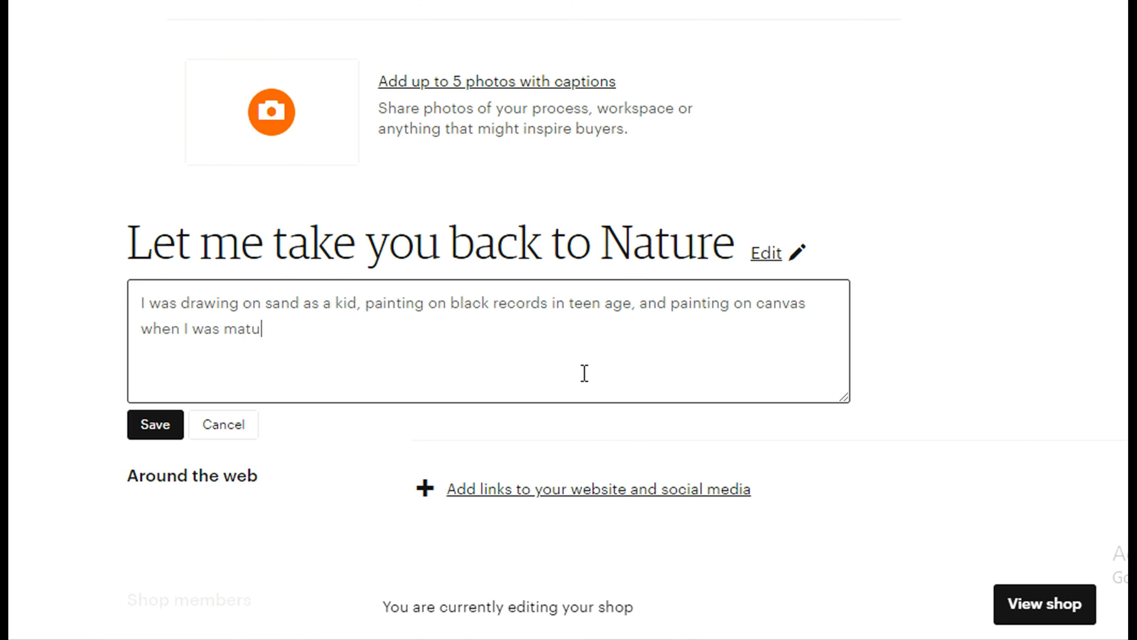
text(re. Now I have plenty of time)
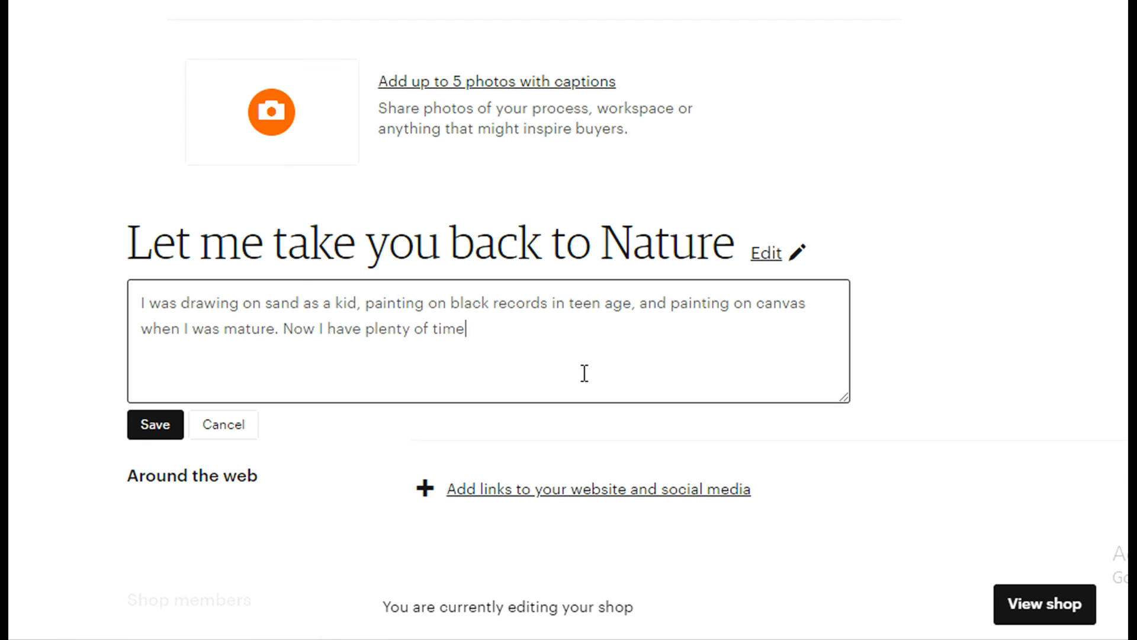
text( to fulfil my dreams)
right_click(498, 327)
click(520, 339)
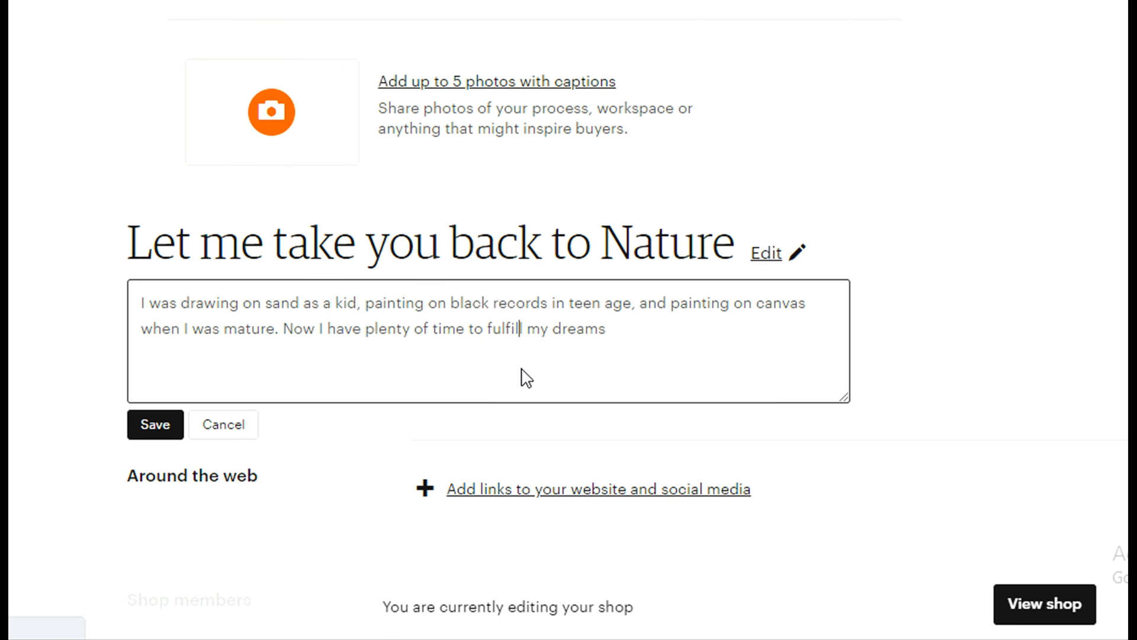
- Finish the story's sentence with "and here I am following my passion and my heart." and save the story
text(and h)
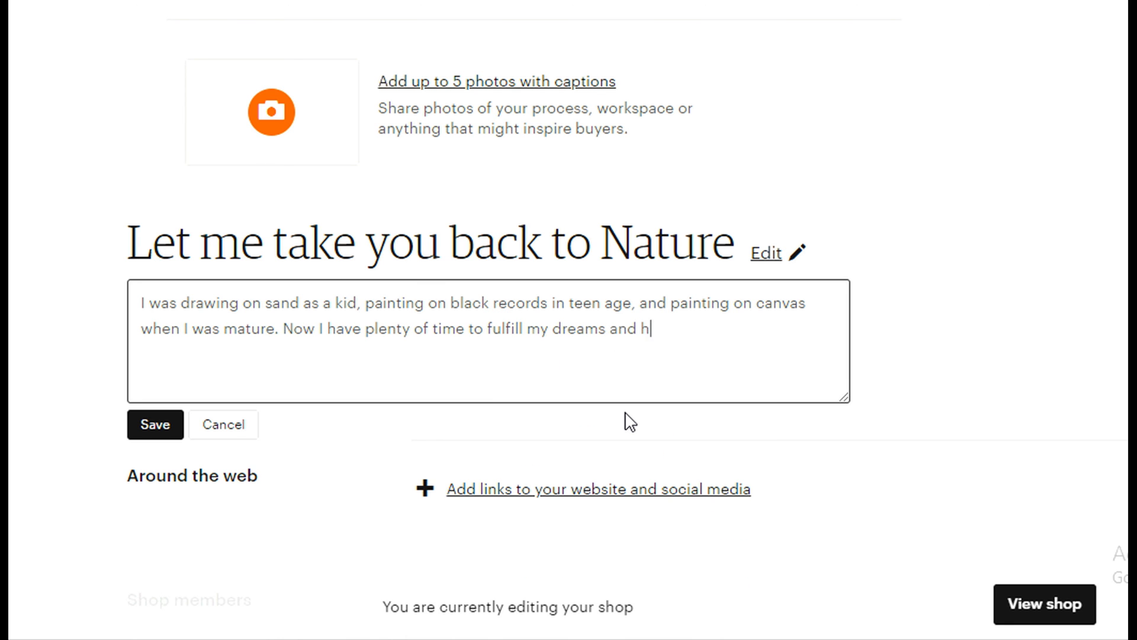
text(ere I am following my)
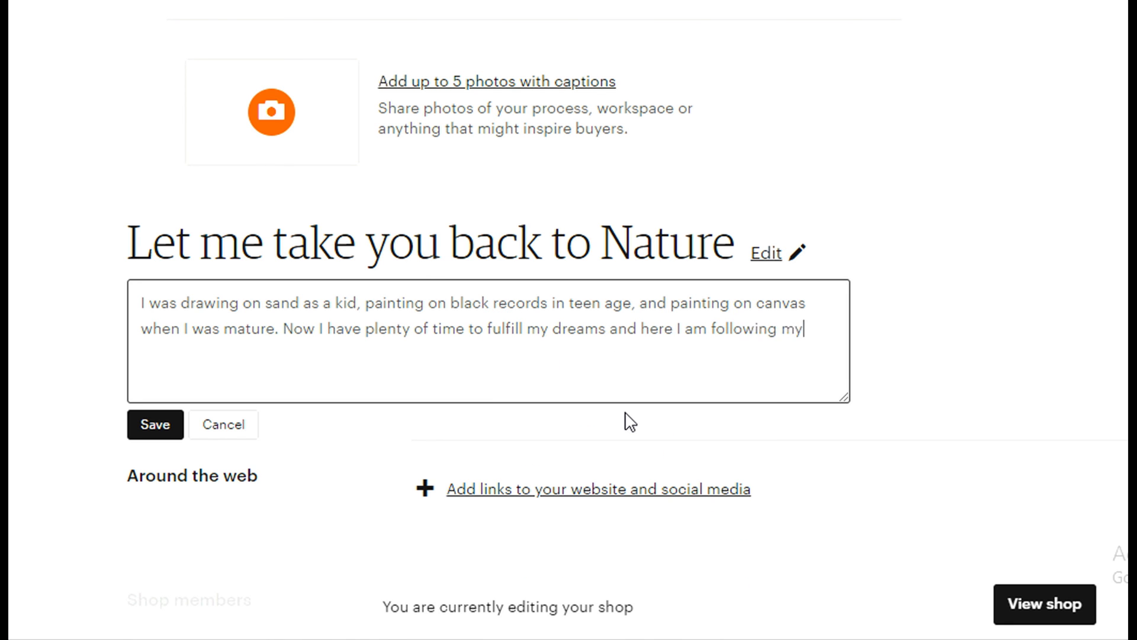
text( passion and my heart.)
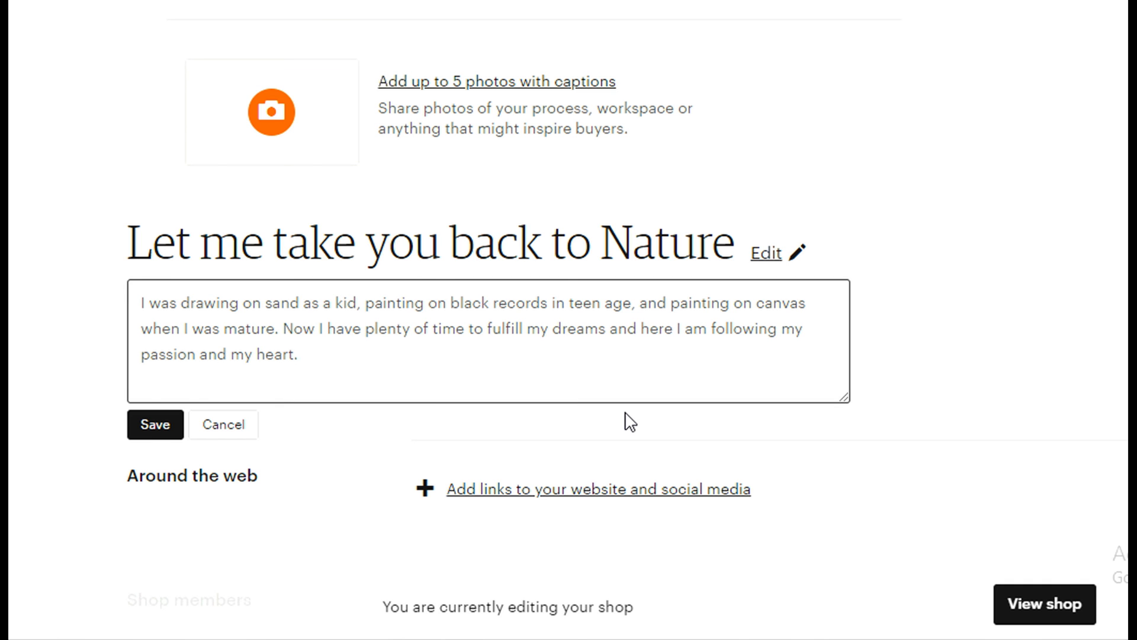
click(177, 425)
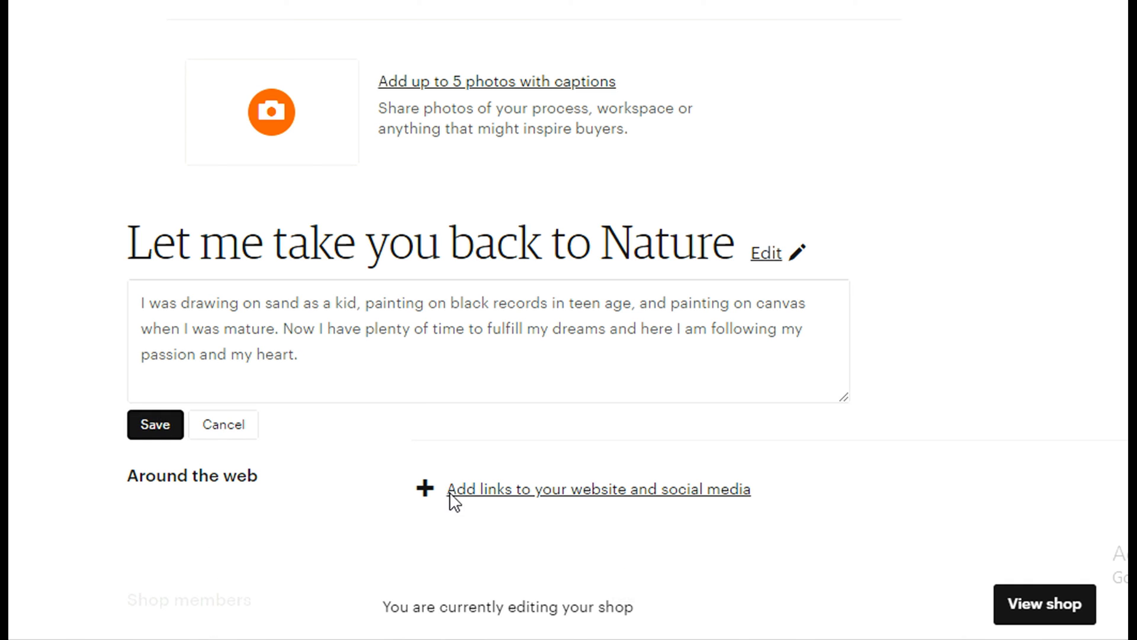
- Reopen the saved story for editing and append "I want you to zoom in and enjoy every stroke of my brush"
click(481, 420)
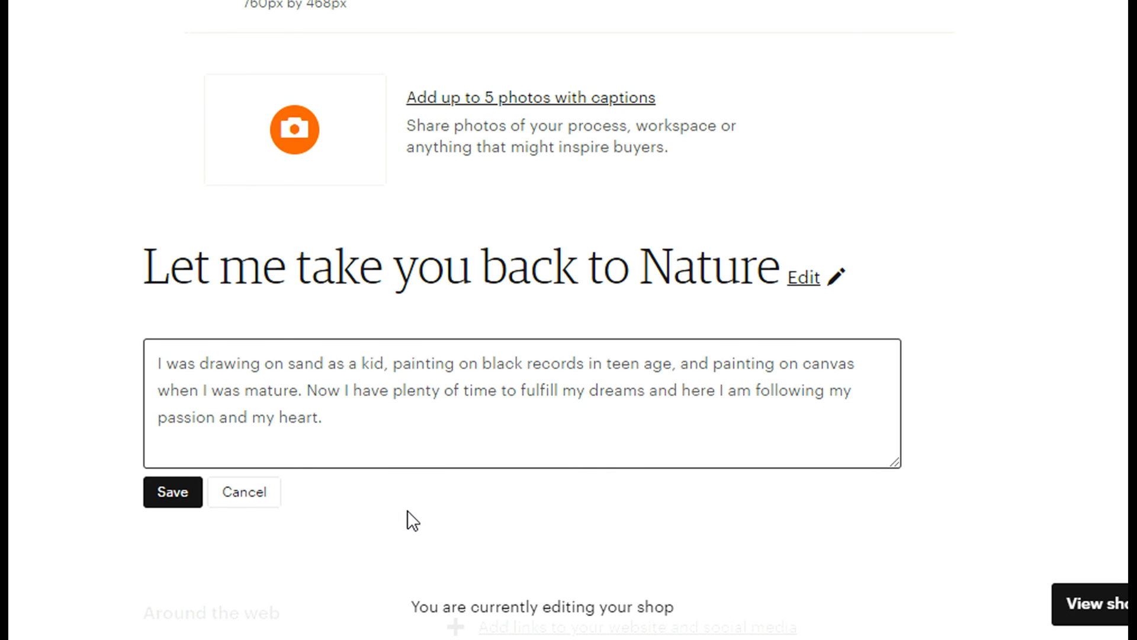
text(I want you to )
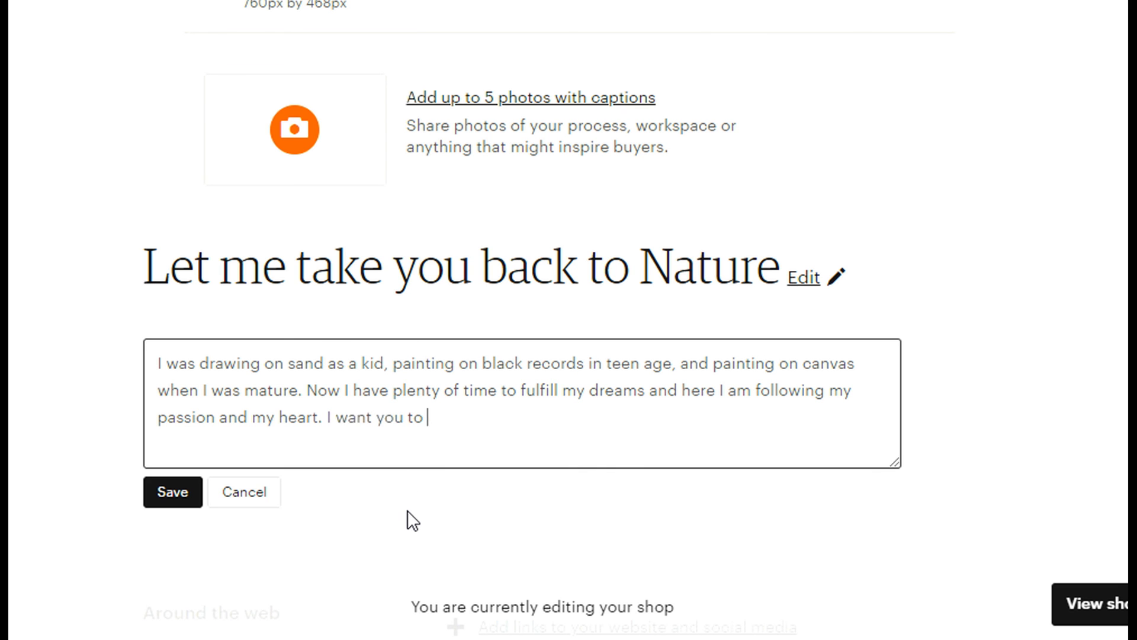
text(zoom in and enjoy every stroke of my brus)
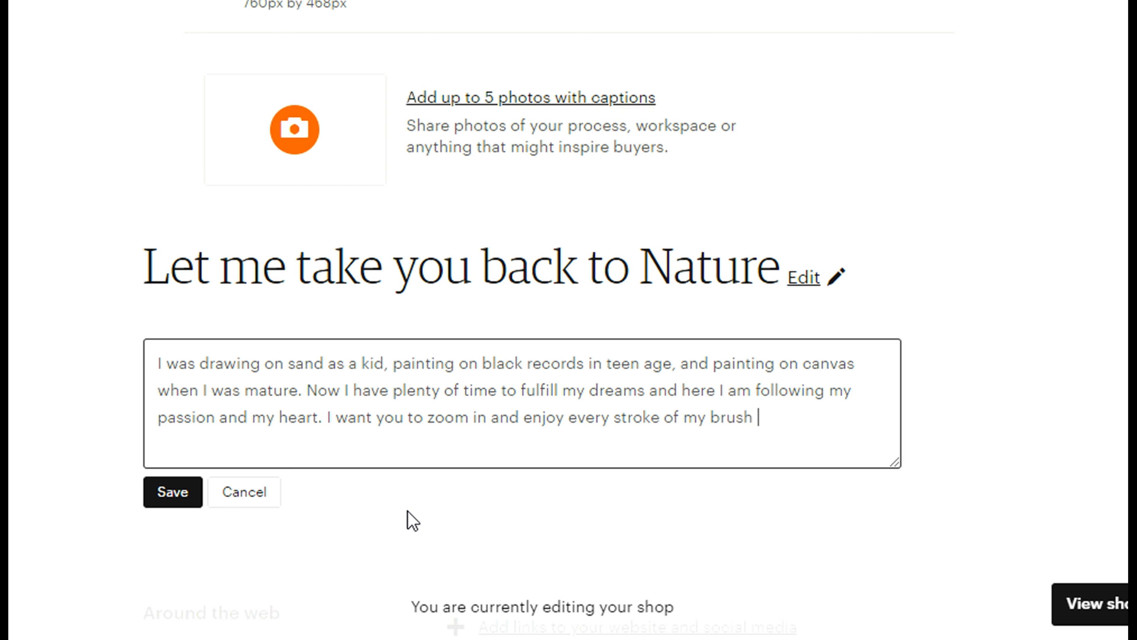
- Add the closing story sentence "If you want to experience it and have it in your place."
text(h. If you want to have)
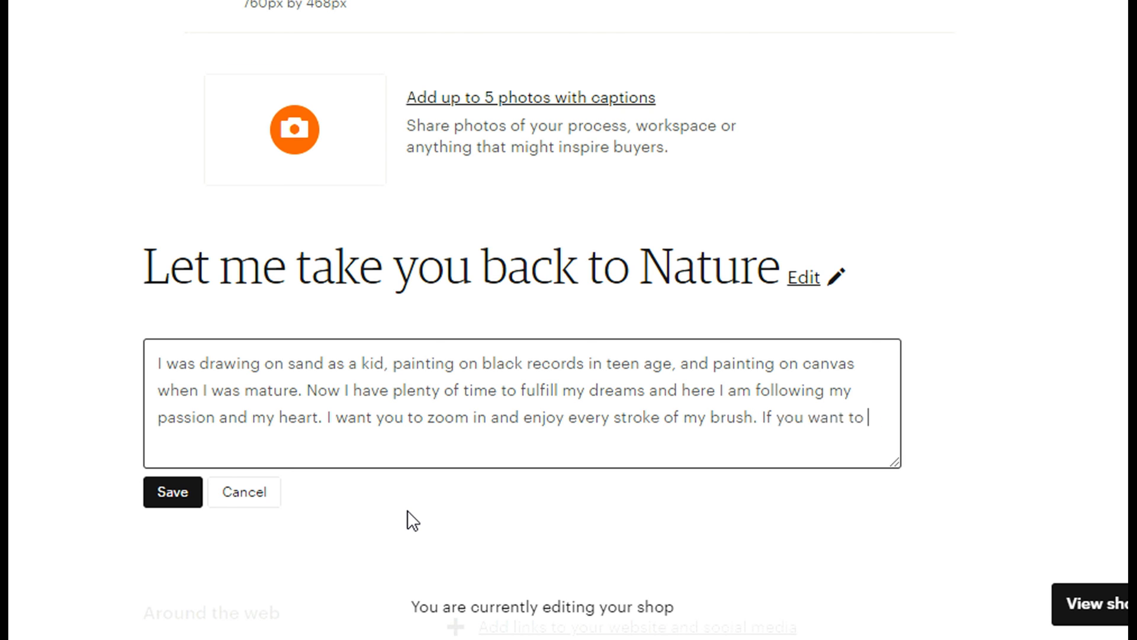
key(BackSpace)
key(BackSpace)
key(BackSpace)
text(experience it)
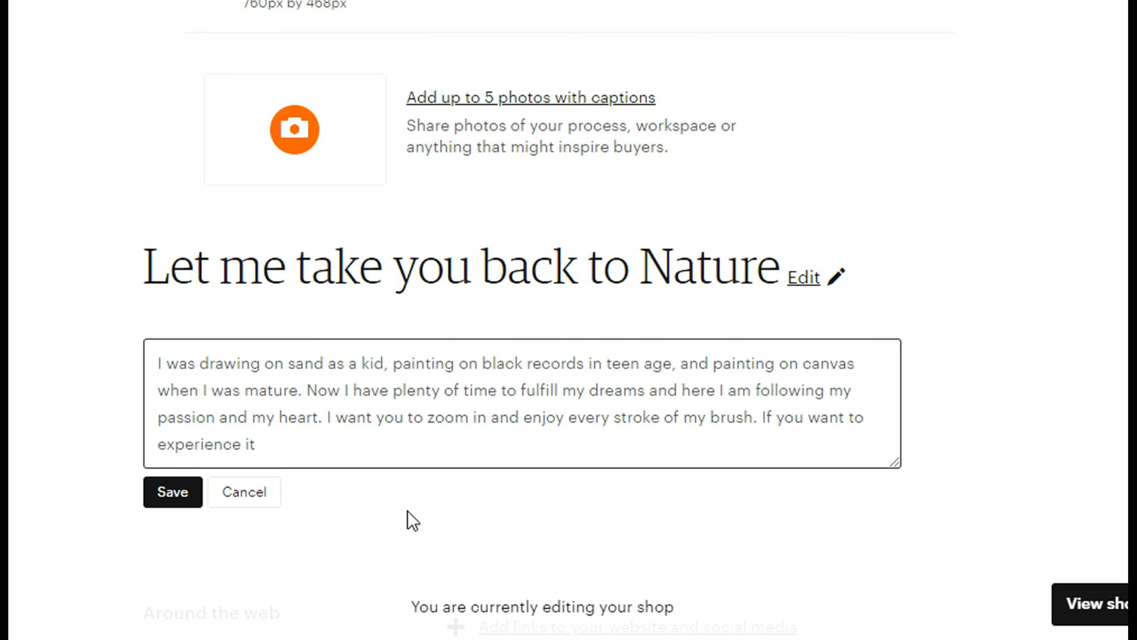
text( and have it in your place)
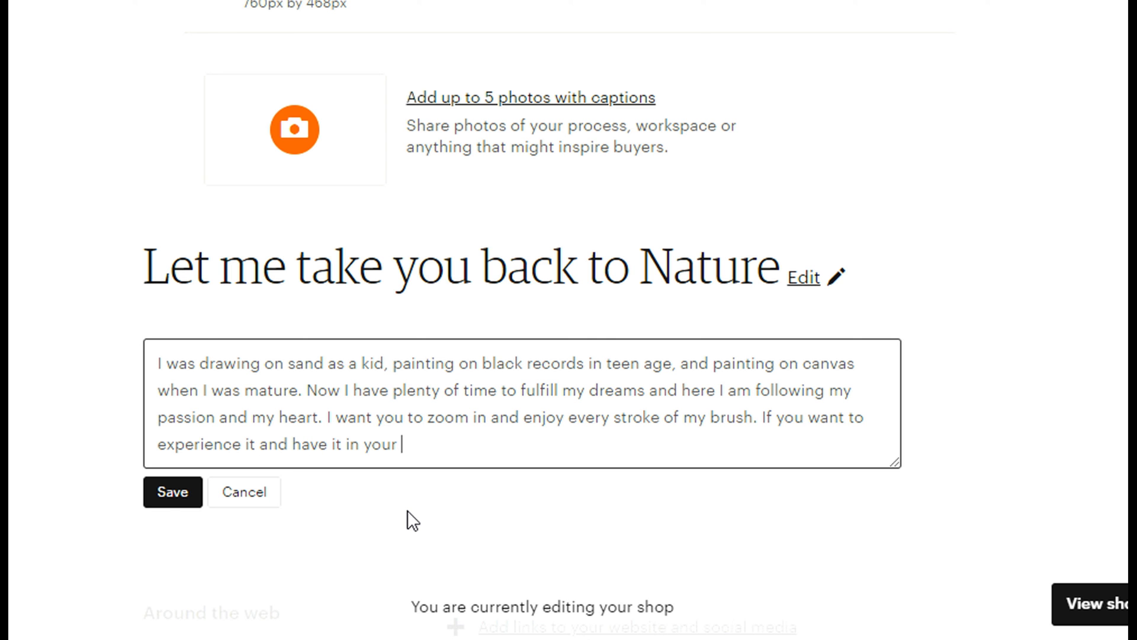
text(.)
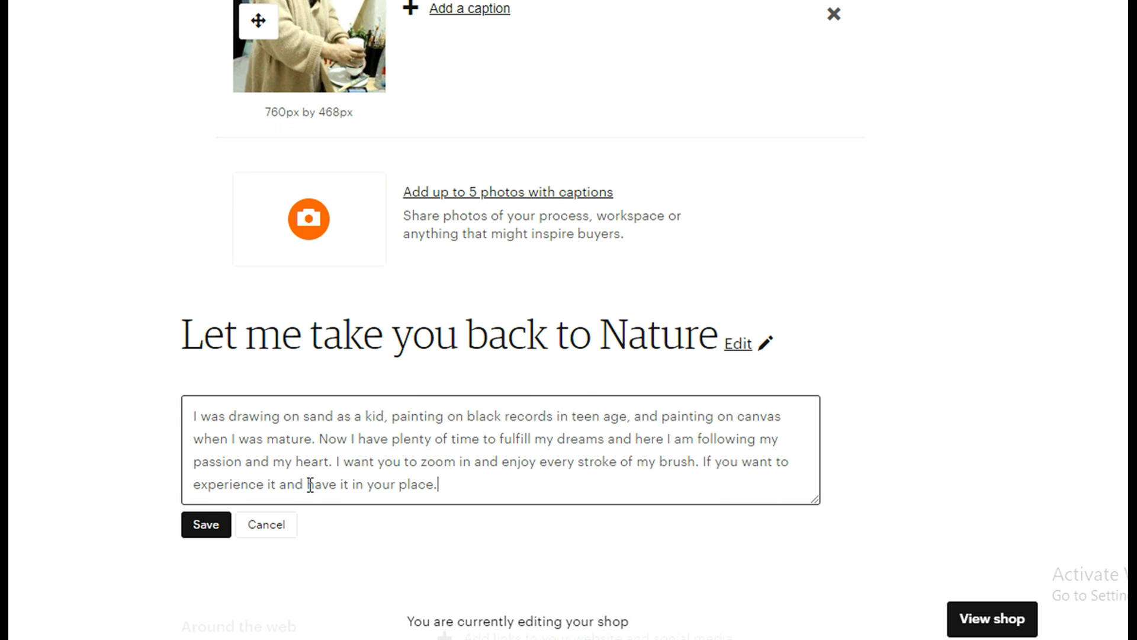
- Replace "and" after "experience it" in the story's last sentence with "you can"
key(BackSpace)
key(BackSpace)
key(BackSpace)
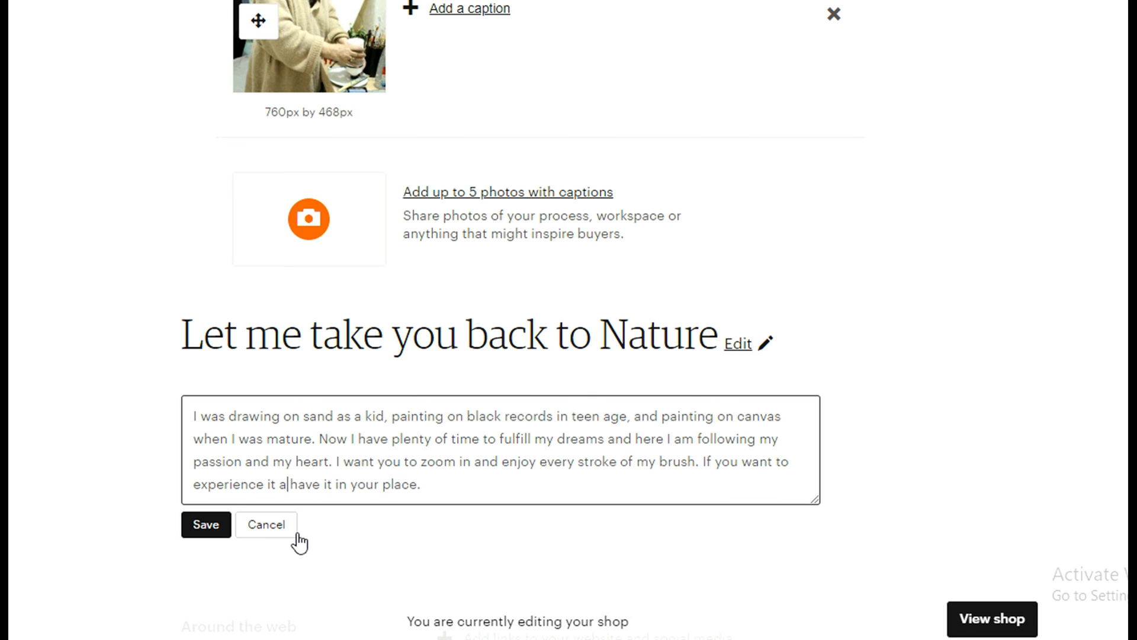
text(you can)
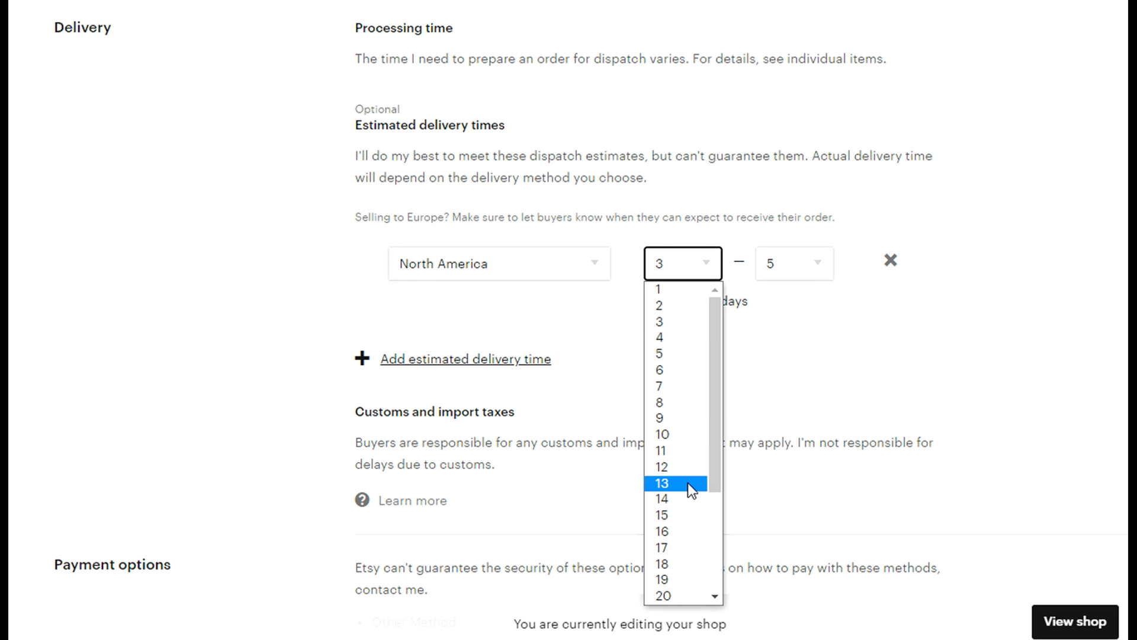
- Set the estimated delivery time for North America in the shop policies to 11–16 business days
click(675, 451)
click(823, 269)
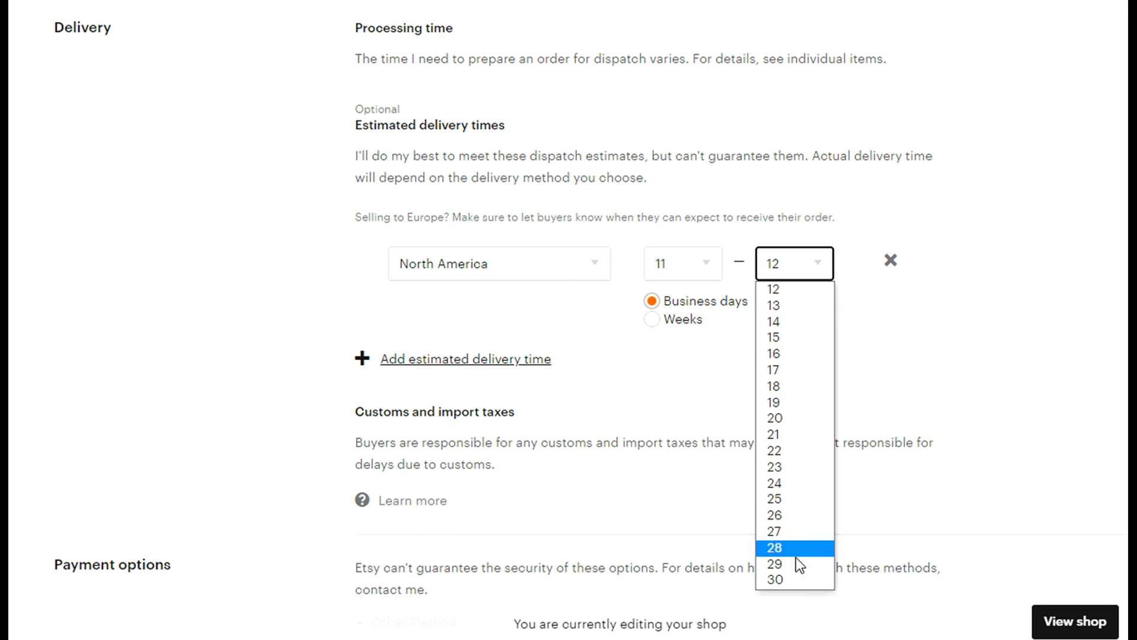
click(781, 352)
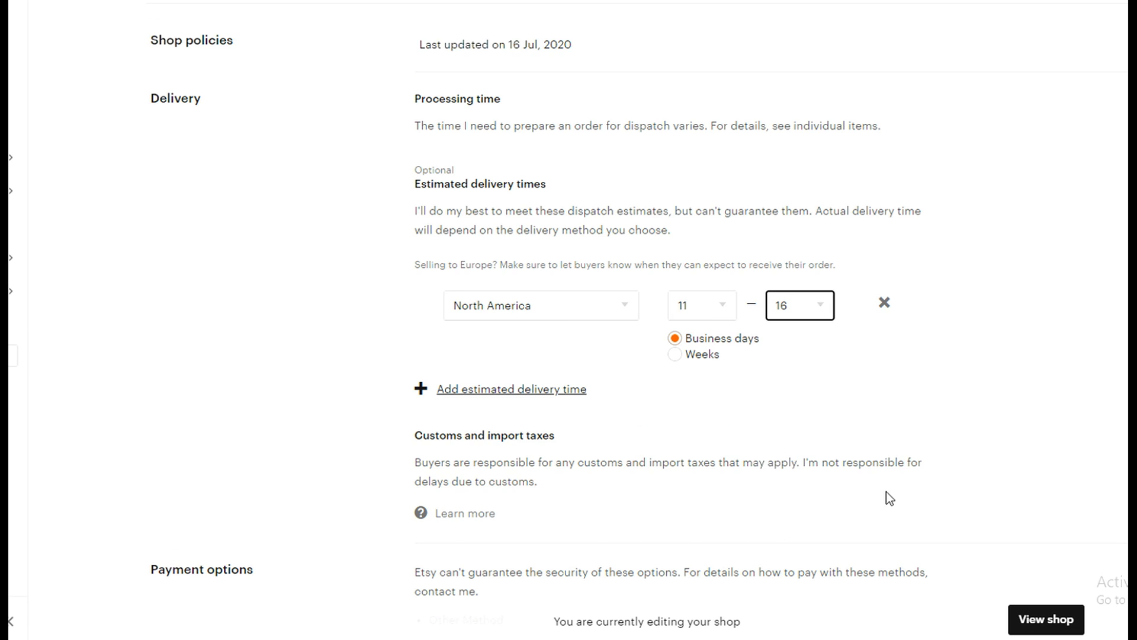
scroll(871, 483, down, 15)
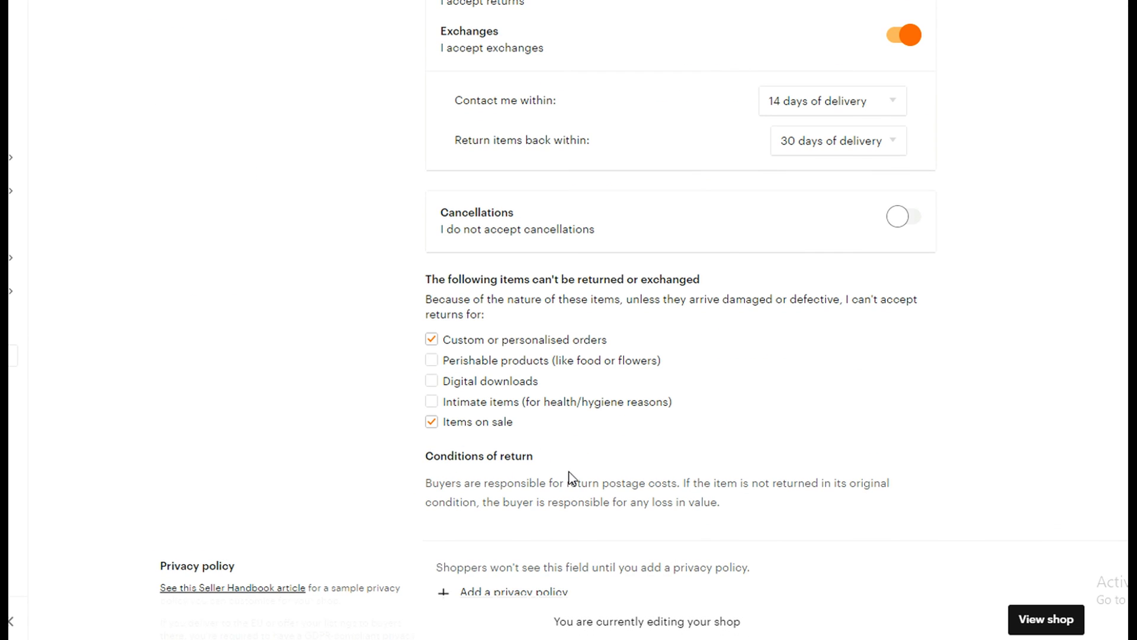
- Add an FAQ for "Custom and personalised orders" and begin its answer with "It will take at least a week to make your custom"
click(468, 384)
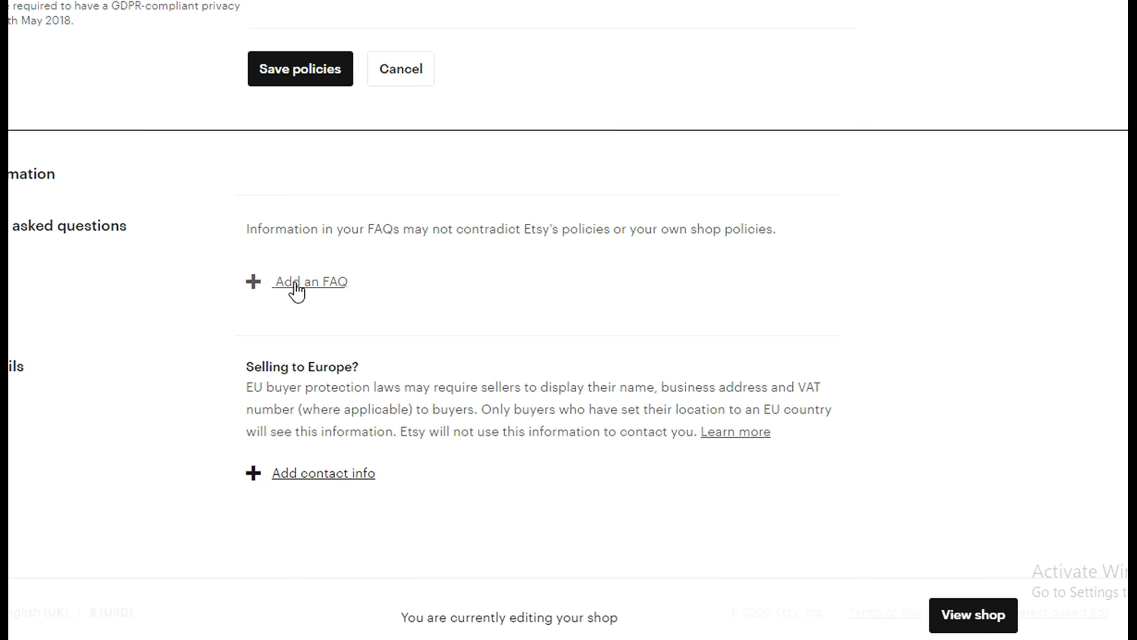
click(471, 332)
click(486, 325)
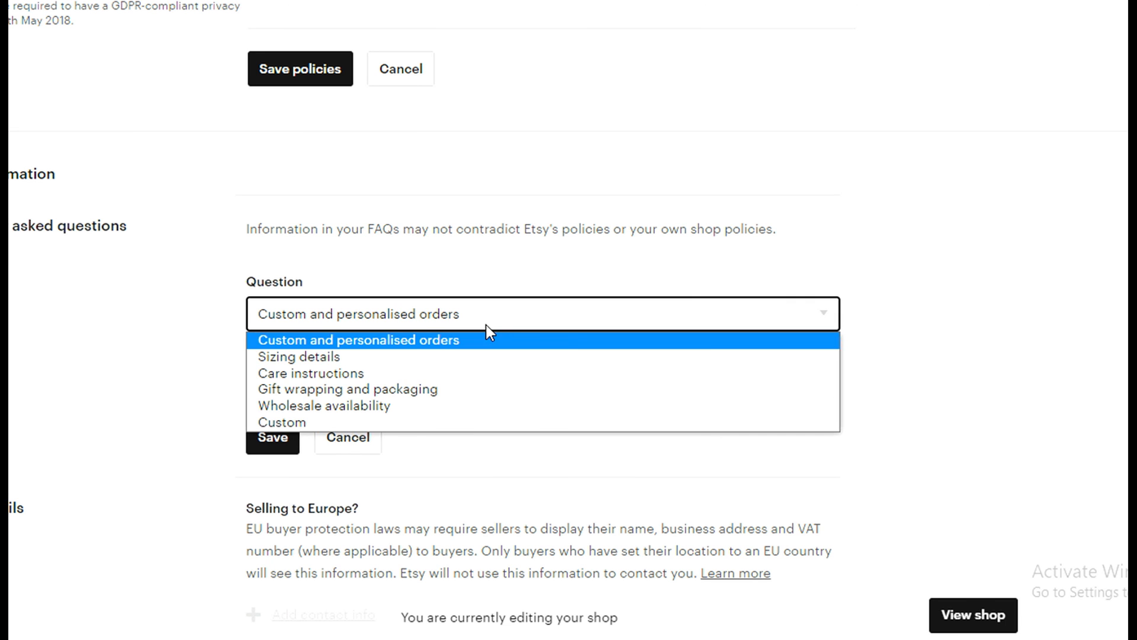
click(300, 344)
click(315, 384)
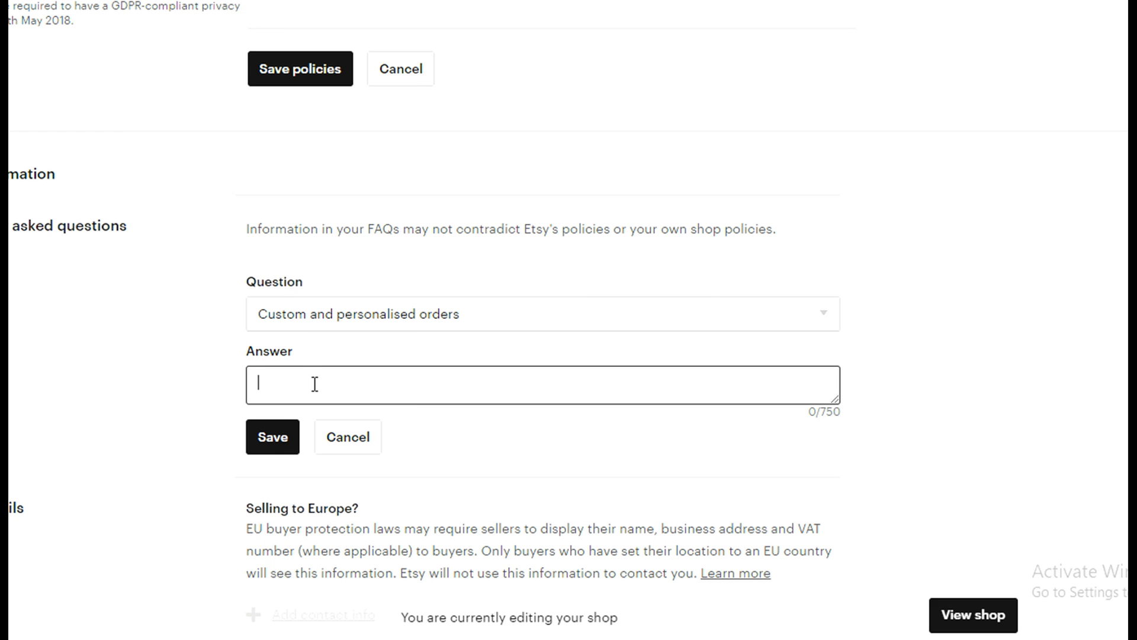
text(It will take at least a week to make your custom)
right_click(334, 382)
click(353, 145)
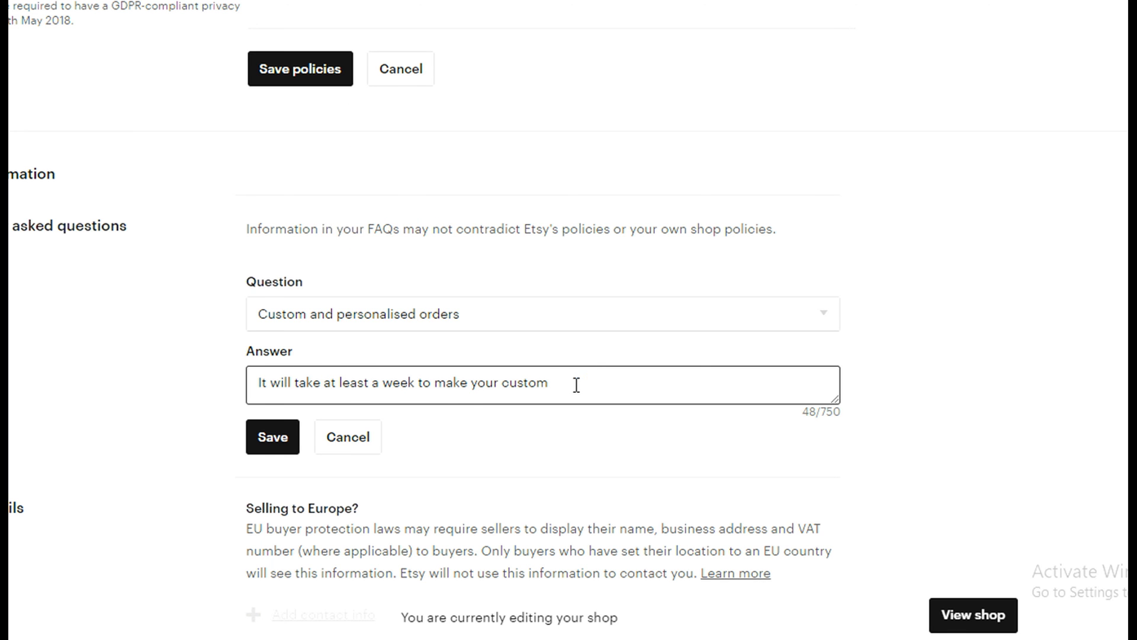
- Continue the FAQ answer with "order. Pictures will be shown after that before dispatch"
text(order but I)
text( wil)
key(BackSpace)
key(BackSpace)
key(BackSpace)
key(BackSpace)
key(BackSpace)
key(BackSpace)
key(BackSpace)
key(BackSpace)
key(BackSpace)
text(. Pictures will be shown after tha)
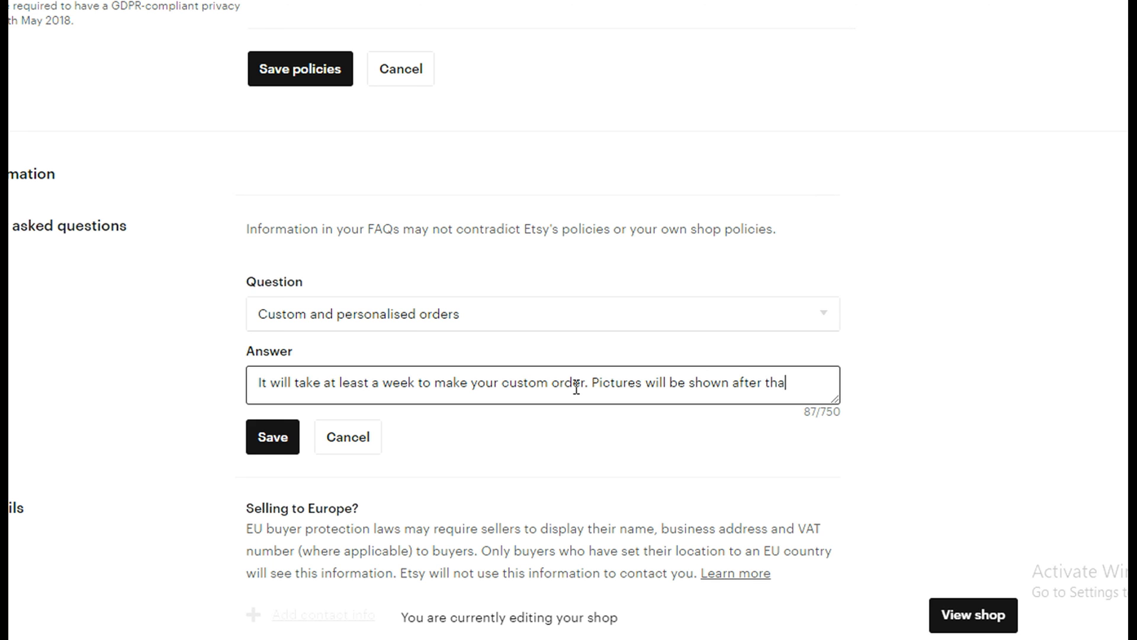
text(t befor dispatch)
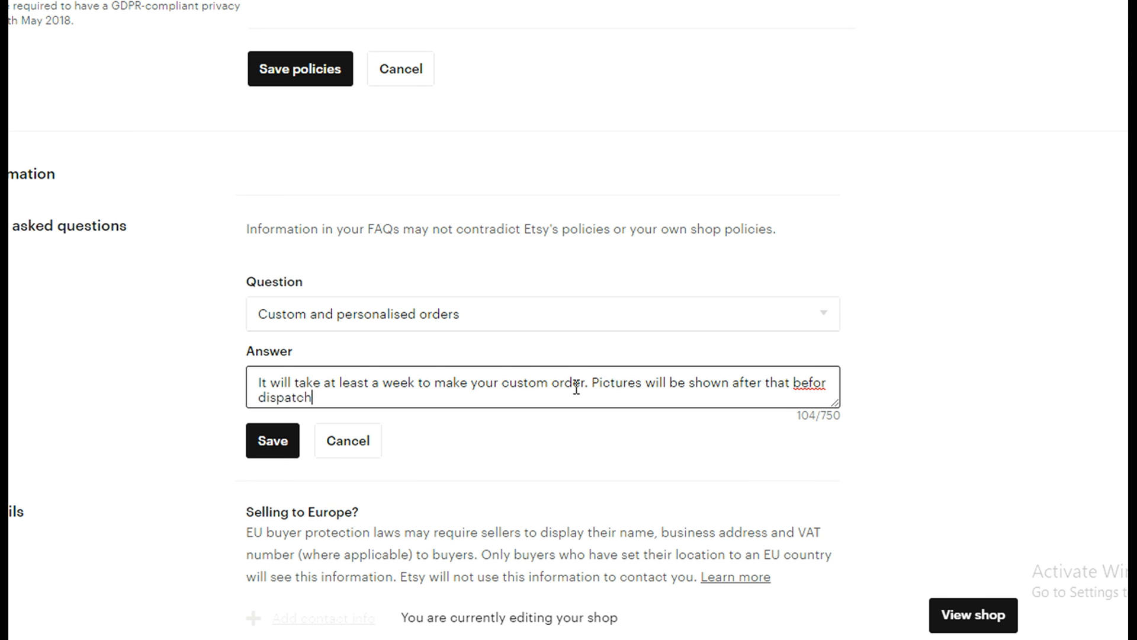
click(826, 390)
text(e)
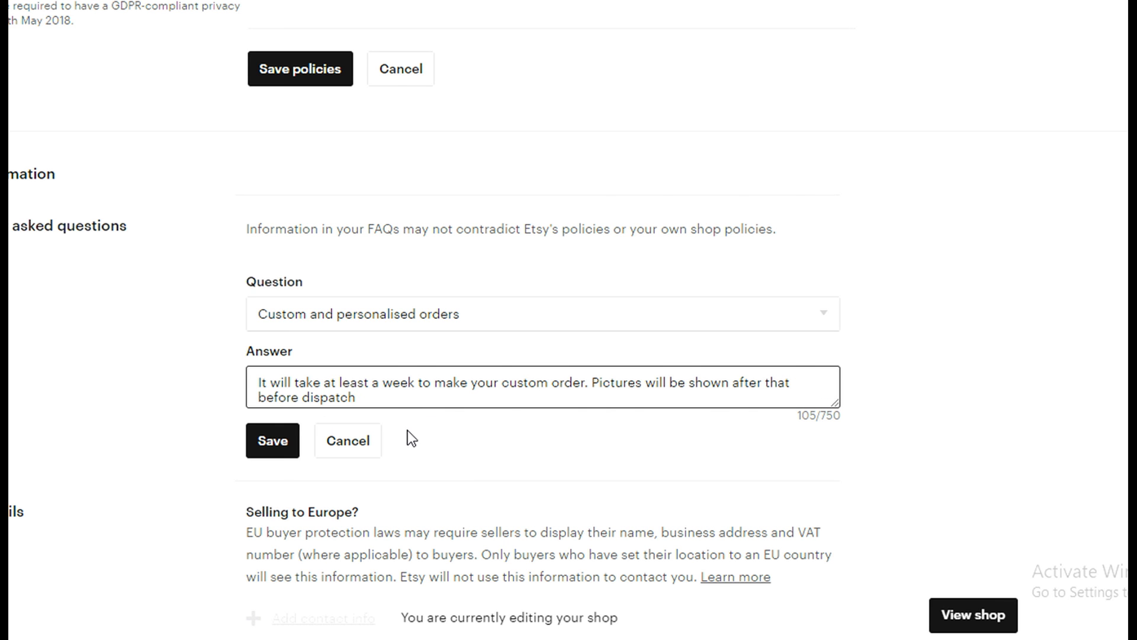
- Add "It will be dispatch only after your approval. Full payment is required befor I start working on your custom order" to the FAQ answer
text(. It will be dispatch only after your approval. Fi)
text(ll payment is reqiired befor Ol)
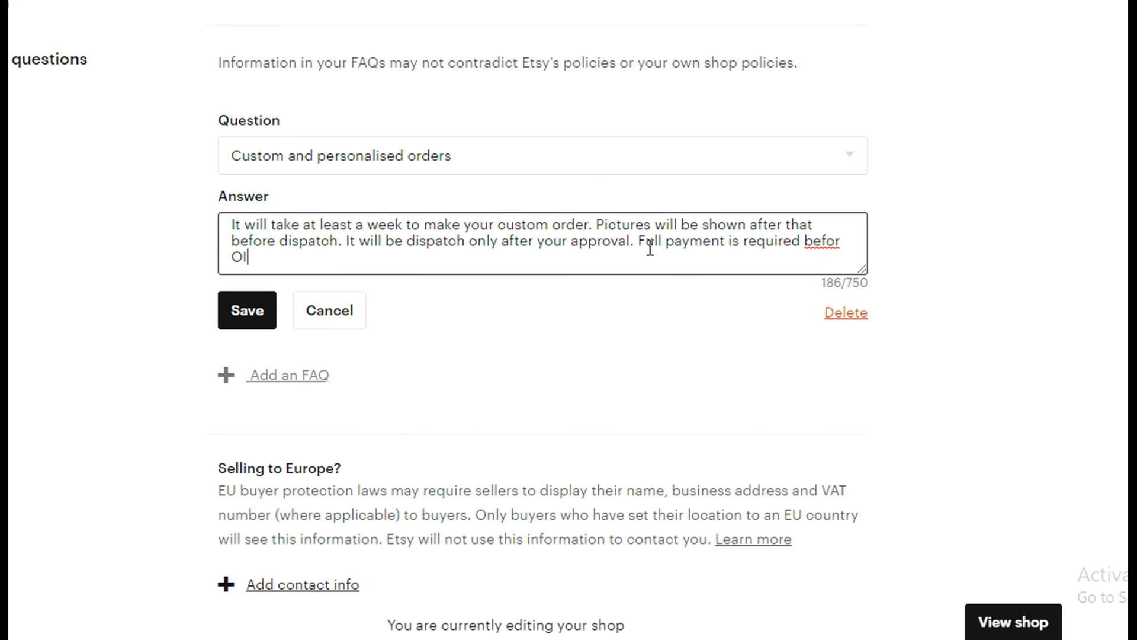
text(I startworking on your c)
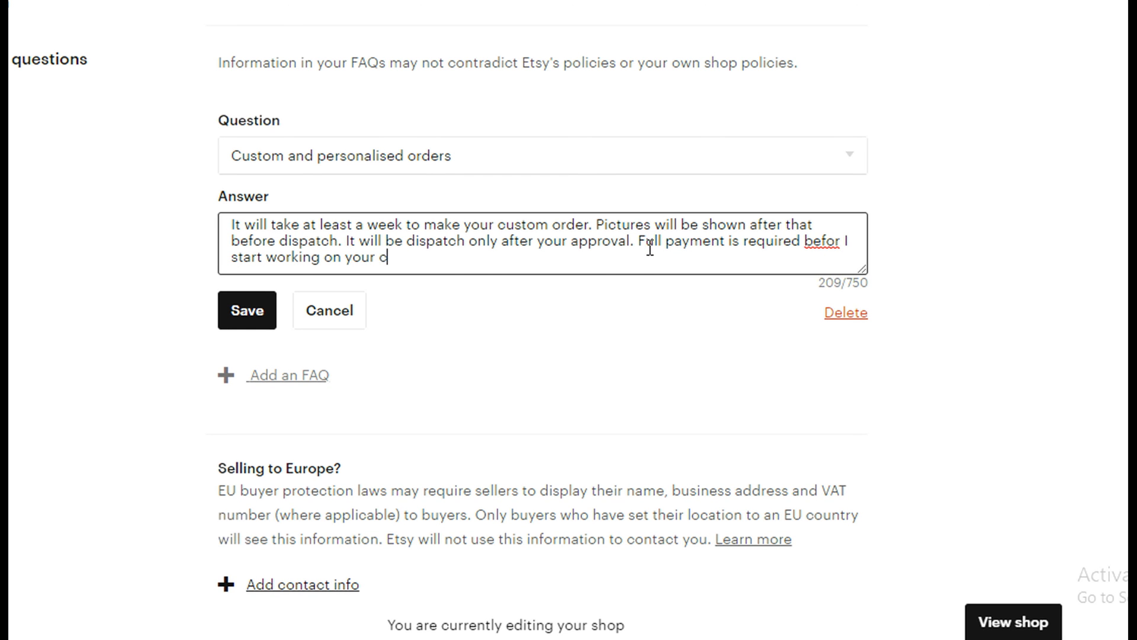
text(ustom order)
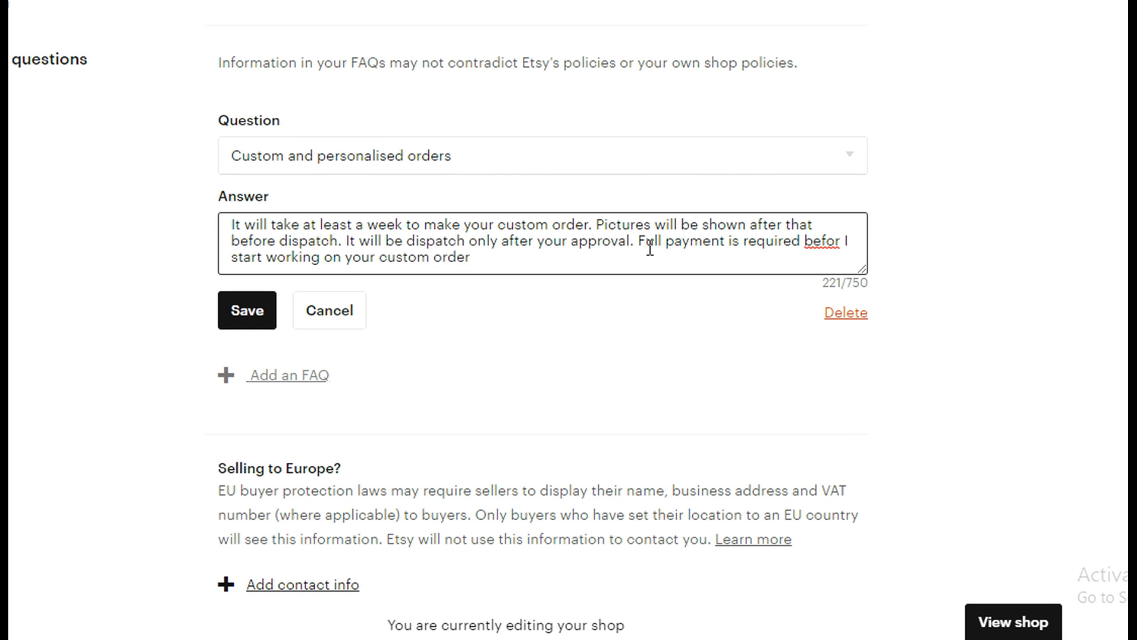
- End the answer with "It is fully refundable if finished art is not liked by you." and correct "befor" to "before"
text(. It is fully refundable if finished art is )
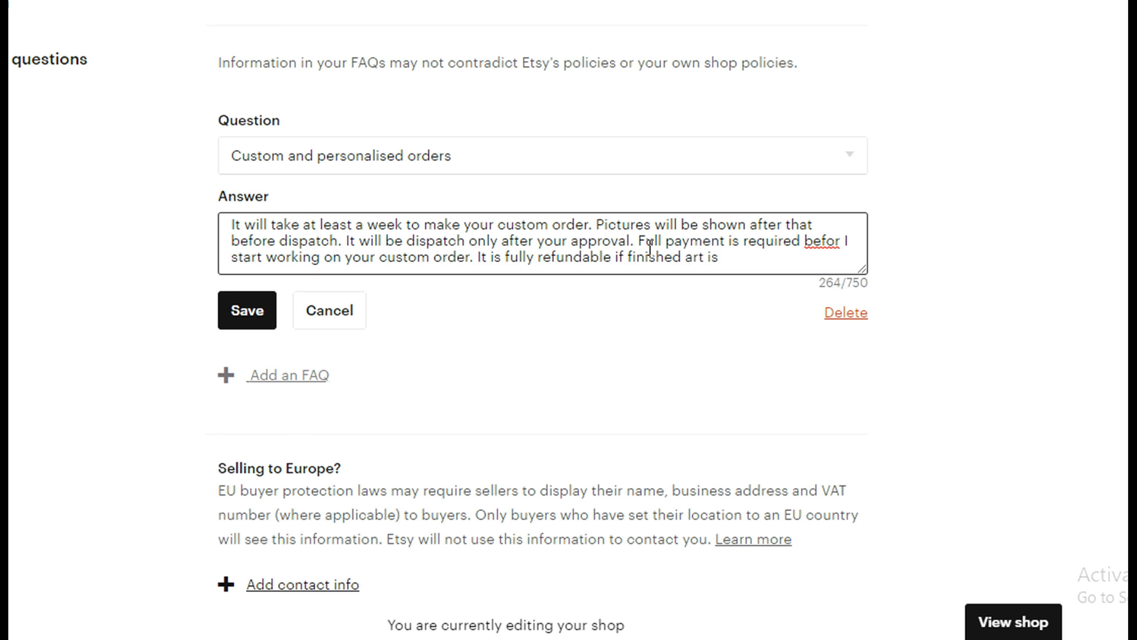
text(not liked by you.)
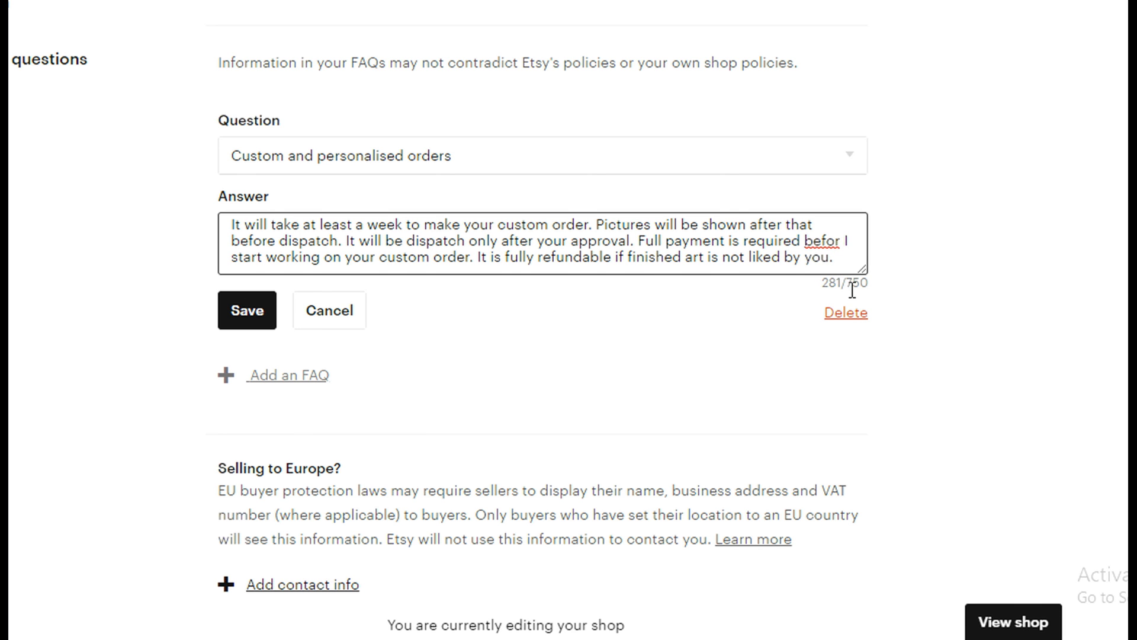
text(e)
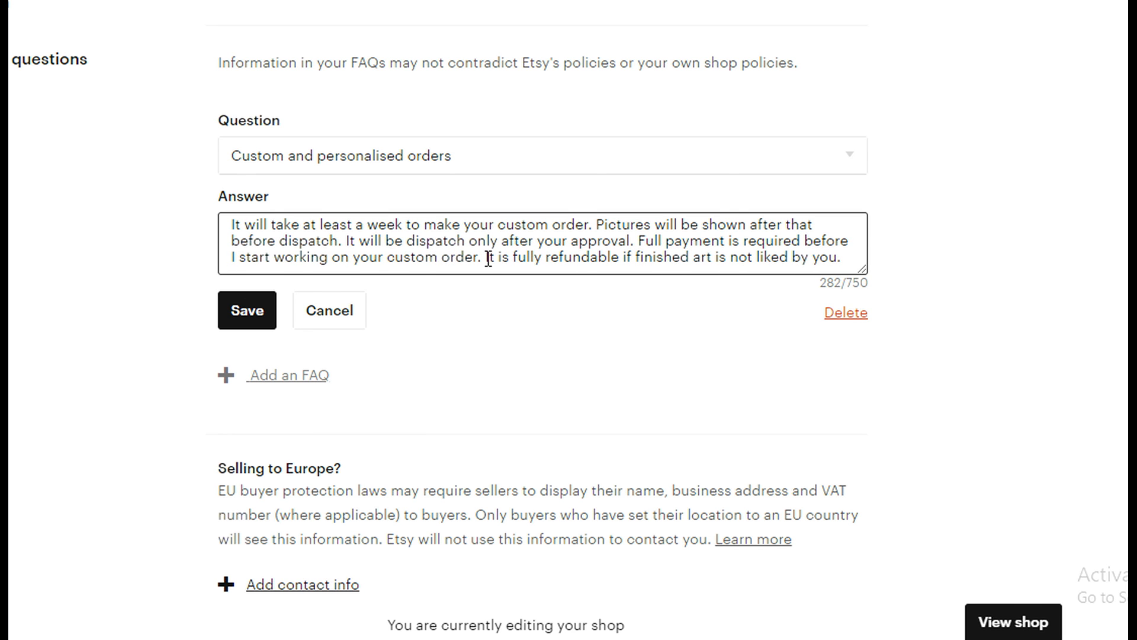
- Insert "Revisions are accepted, your satisfaction is my priority." before the refund sentence and save the FAQ
text( Revisions)
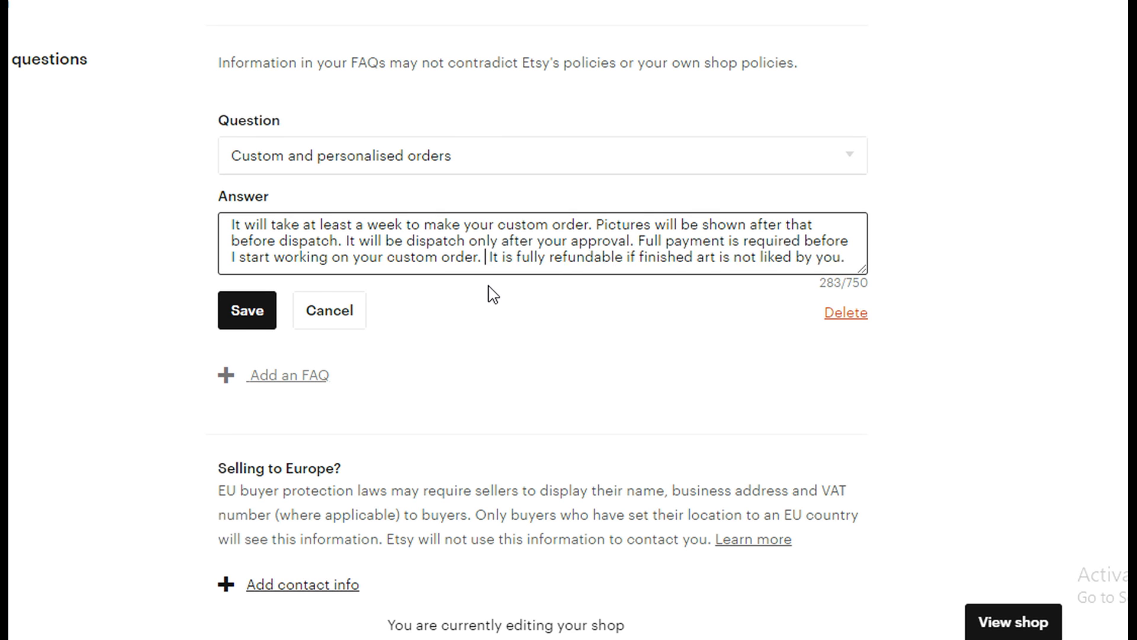
text( are a)
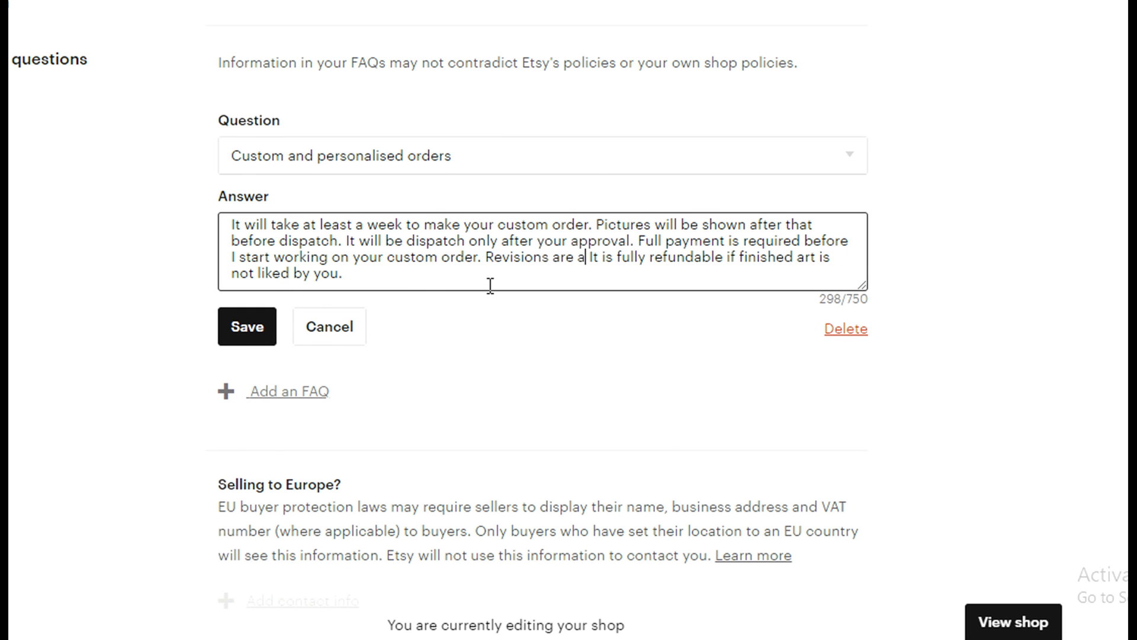
text(ccepted)
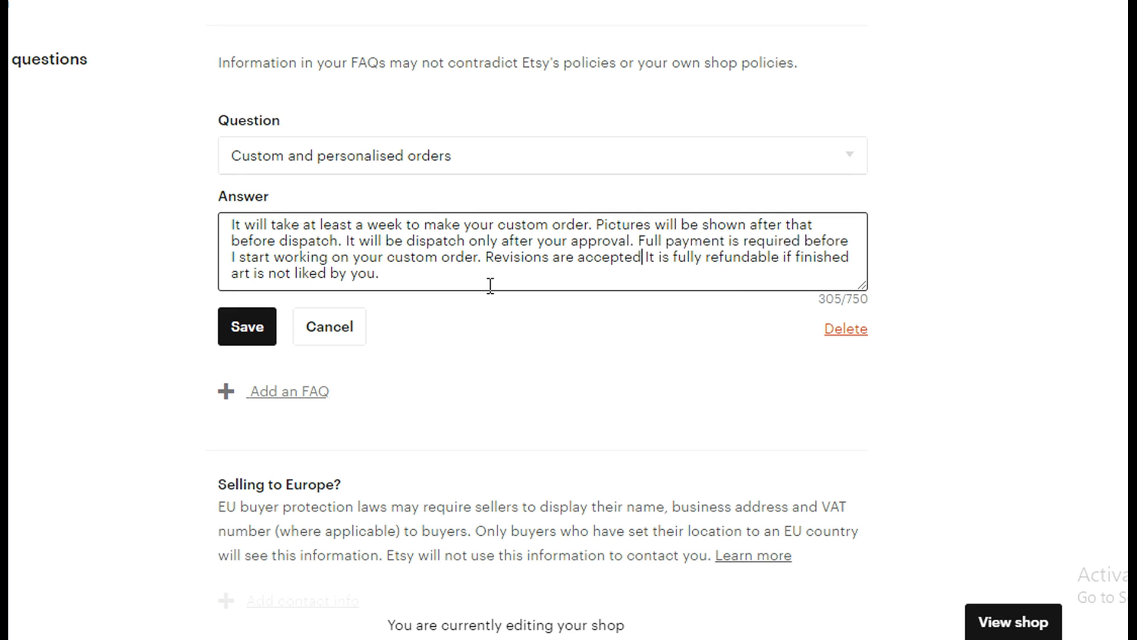
text(, your sat)
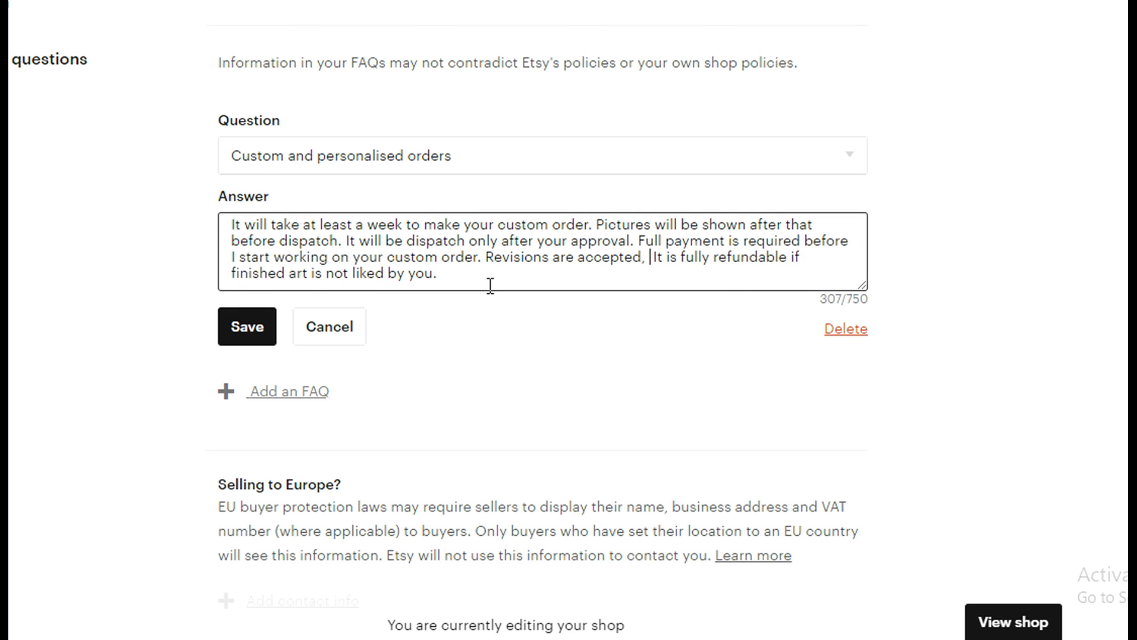
text(isfaction is my pr)
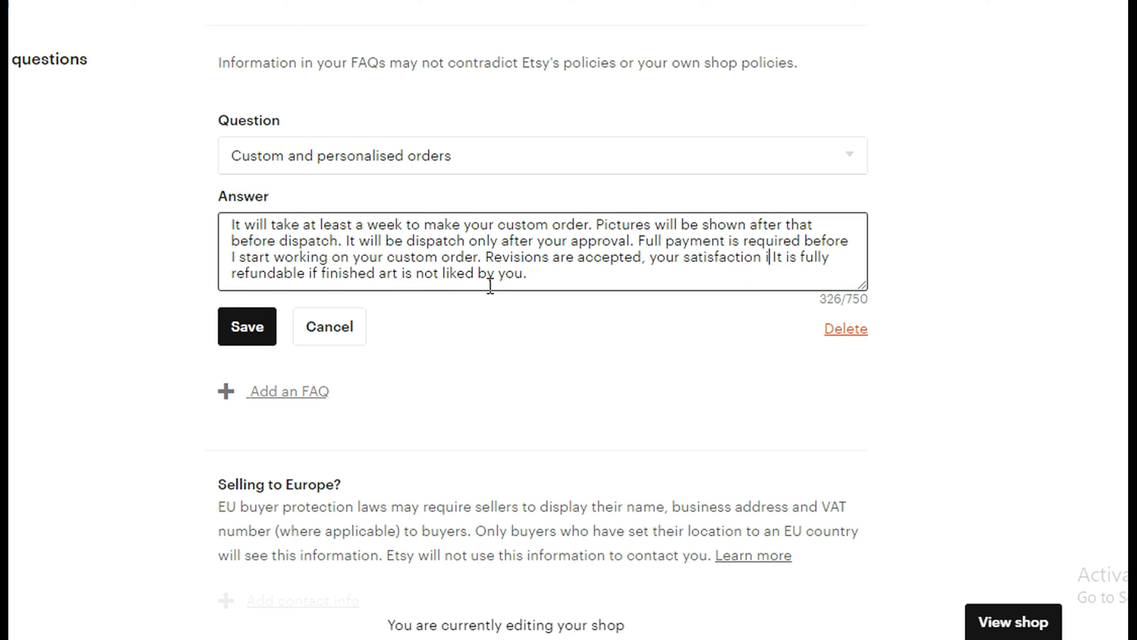
text(iority )
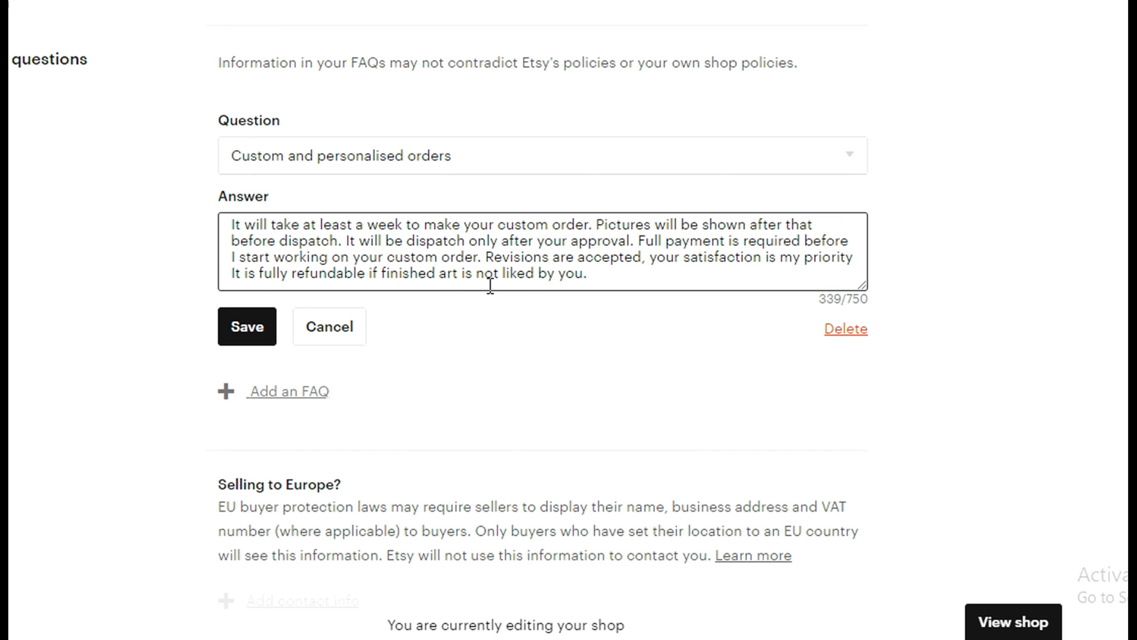
text(.)
click(243, 332)
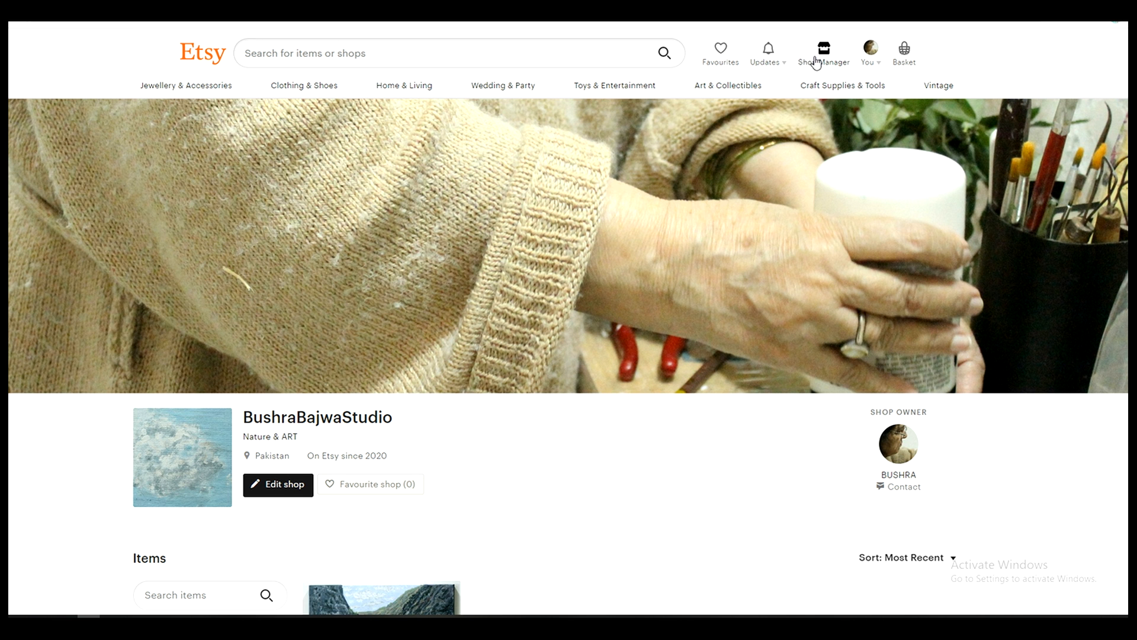
- Go to the shop's listings in Shop Manager and discard the unsaved blank listing
click(816, 61)
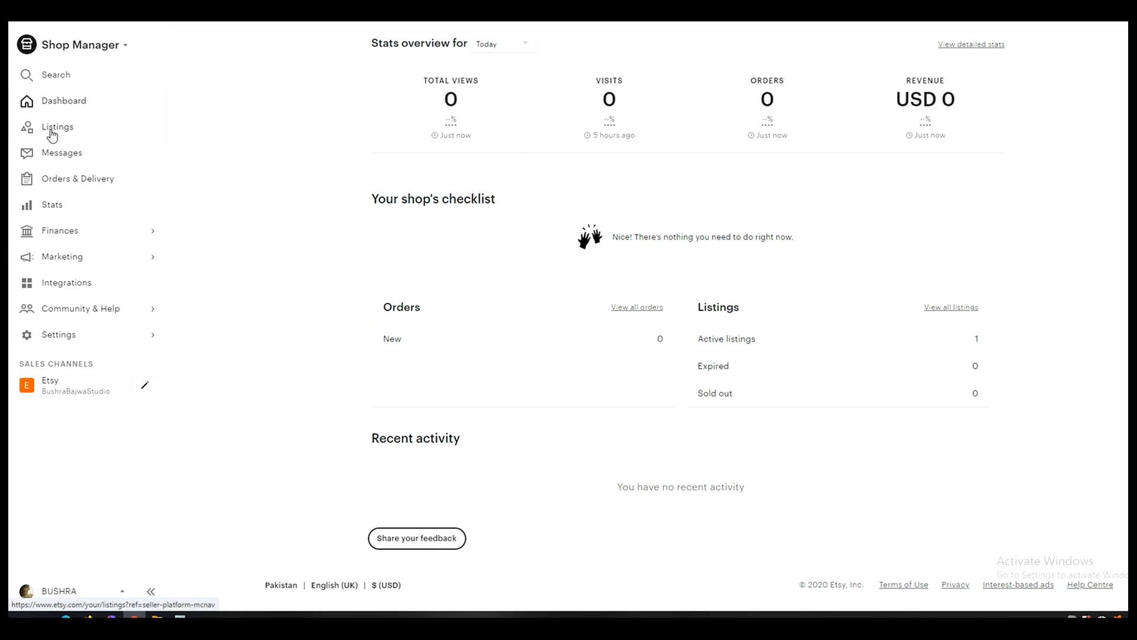
click(52, 134)
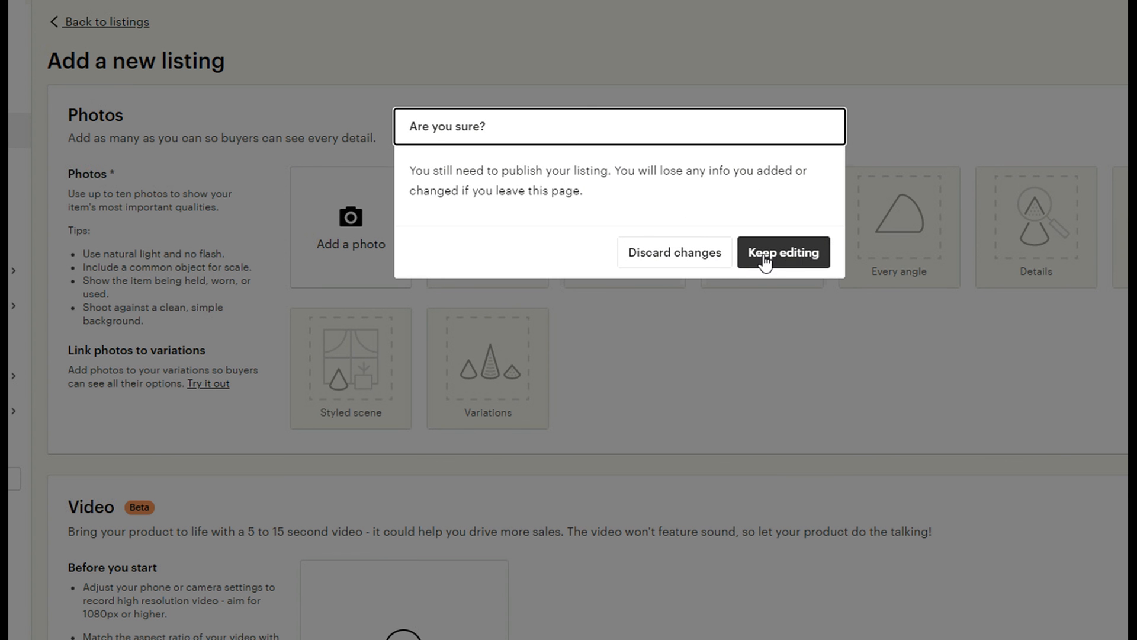
click(704, 255)
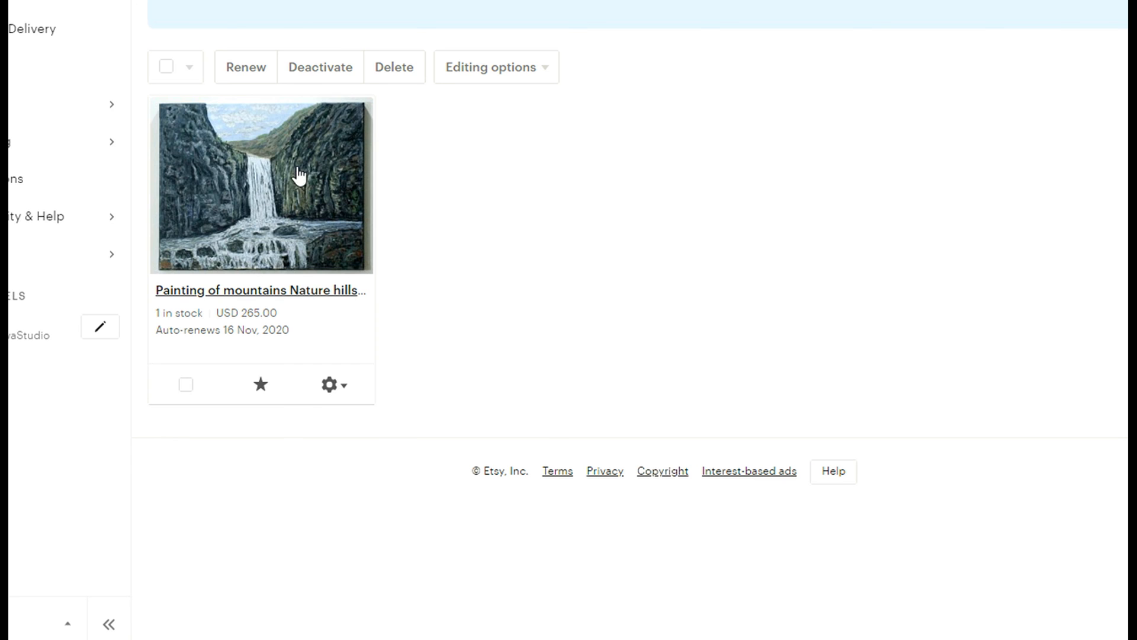
- Make a copy of the existing mountain painting listing
click(184, 388)
click(342, 391)
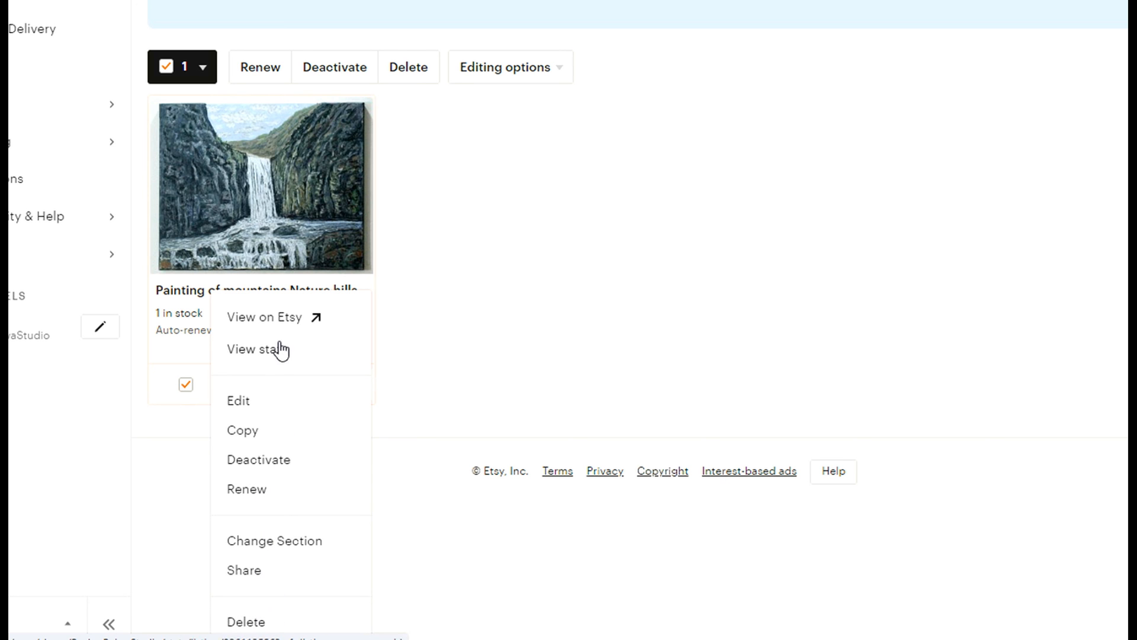
click(243, 431)
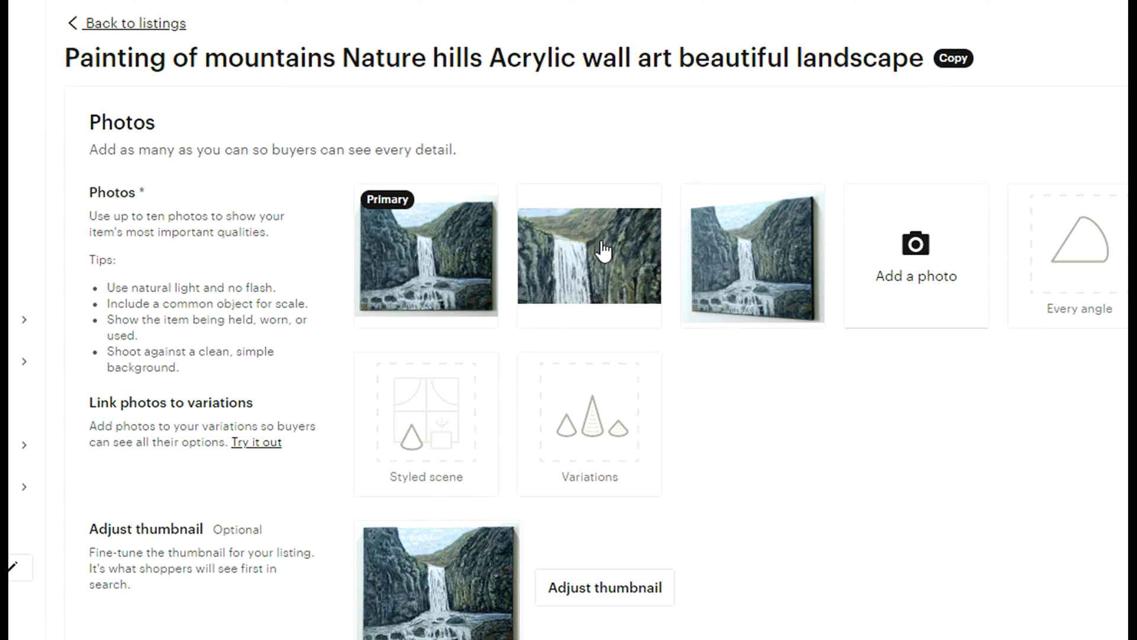
- Delete all three waterfall painting photos from the copied listing
mouse_move(498, 309)
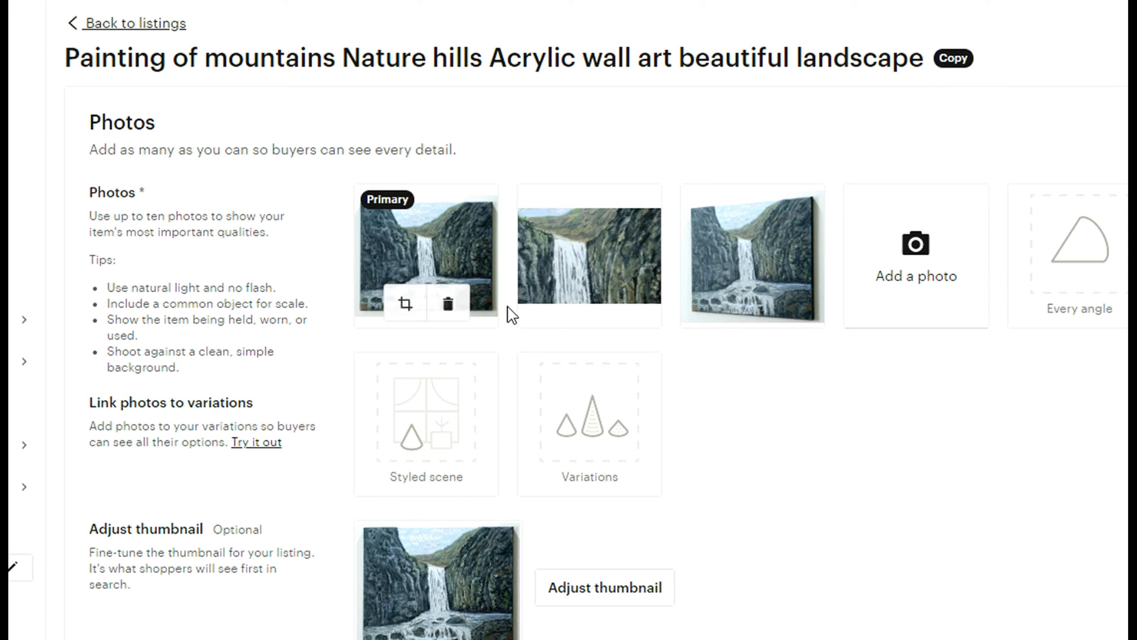
click(450, 308)
click(450, 308)
click(451, 308)
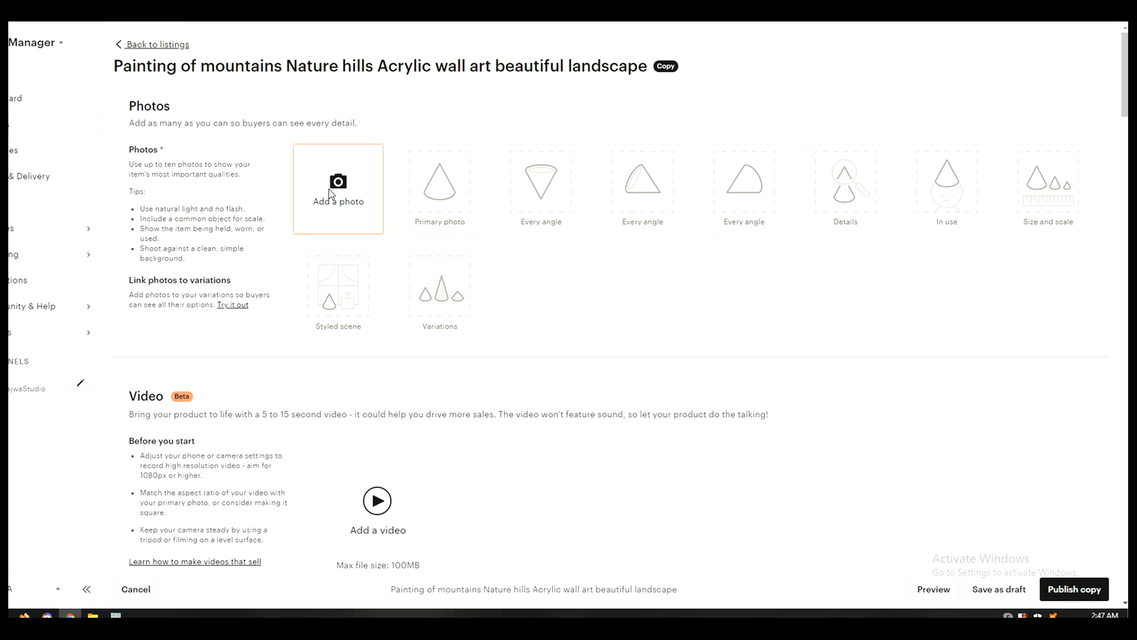
- Upload the lake painting photo "IMG_9880 selected crop br.JPG" to the copied listing
click(330, 190)
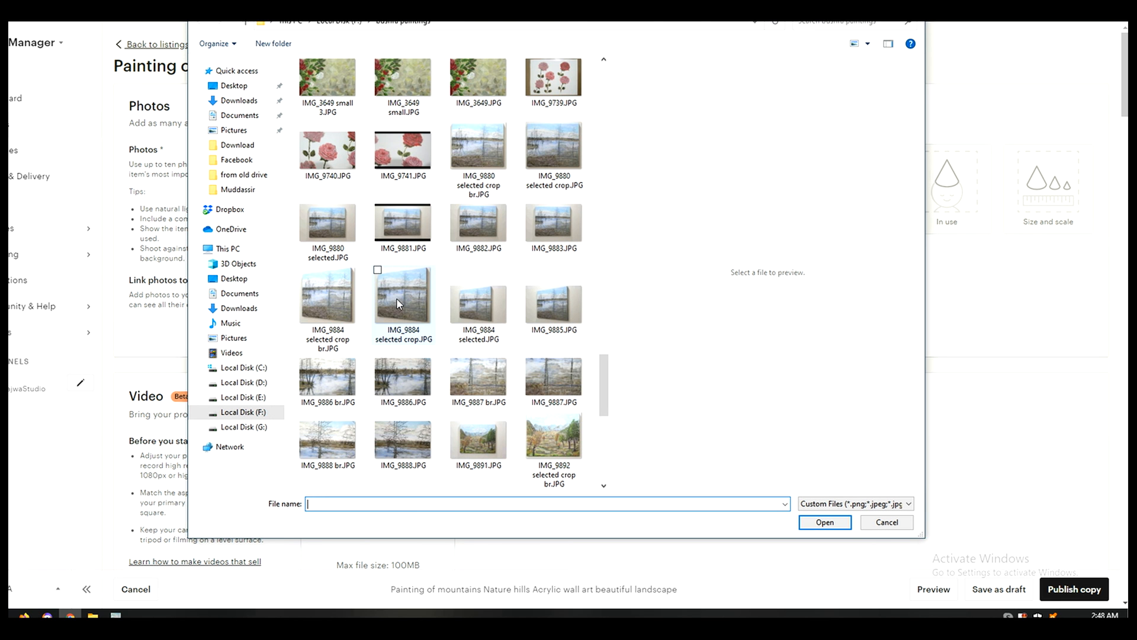
click(498, 157)
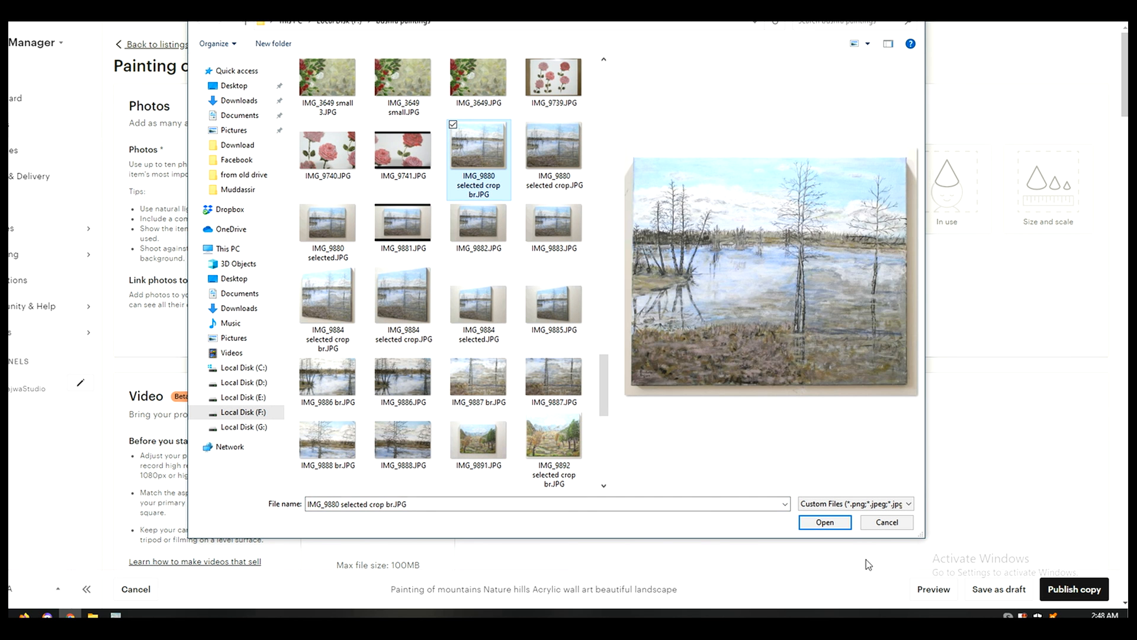
click(836, 523)
- Set the copied listing's primary colour to Blue and change its secondary colour
scroll(541, 330, down, 4)
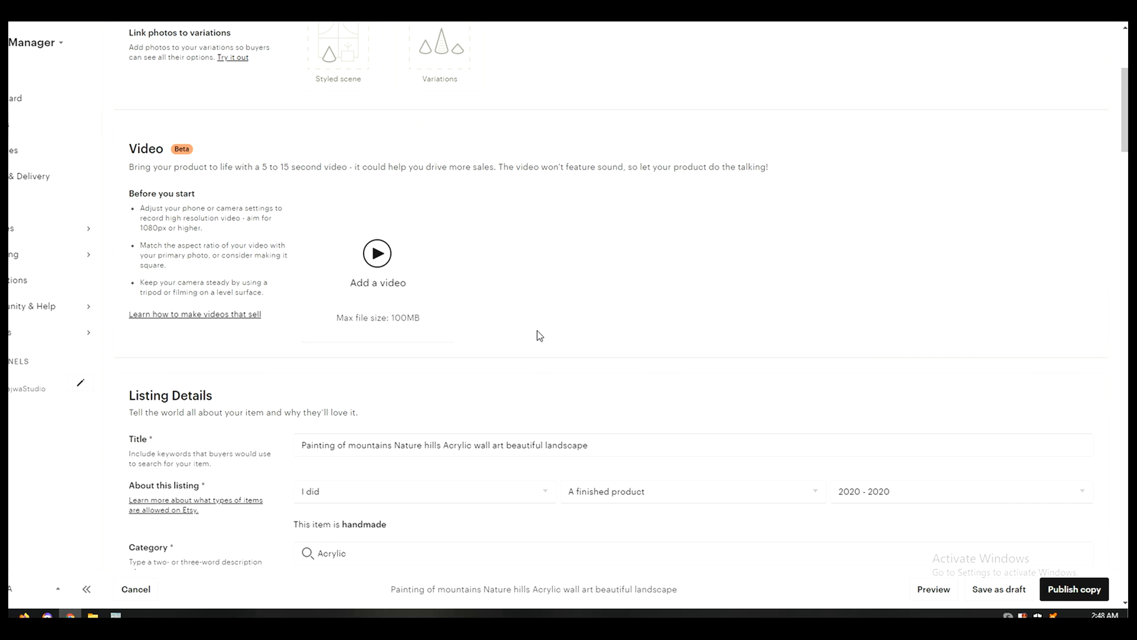
scroll(539, 336, down, 2)
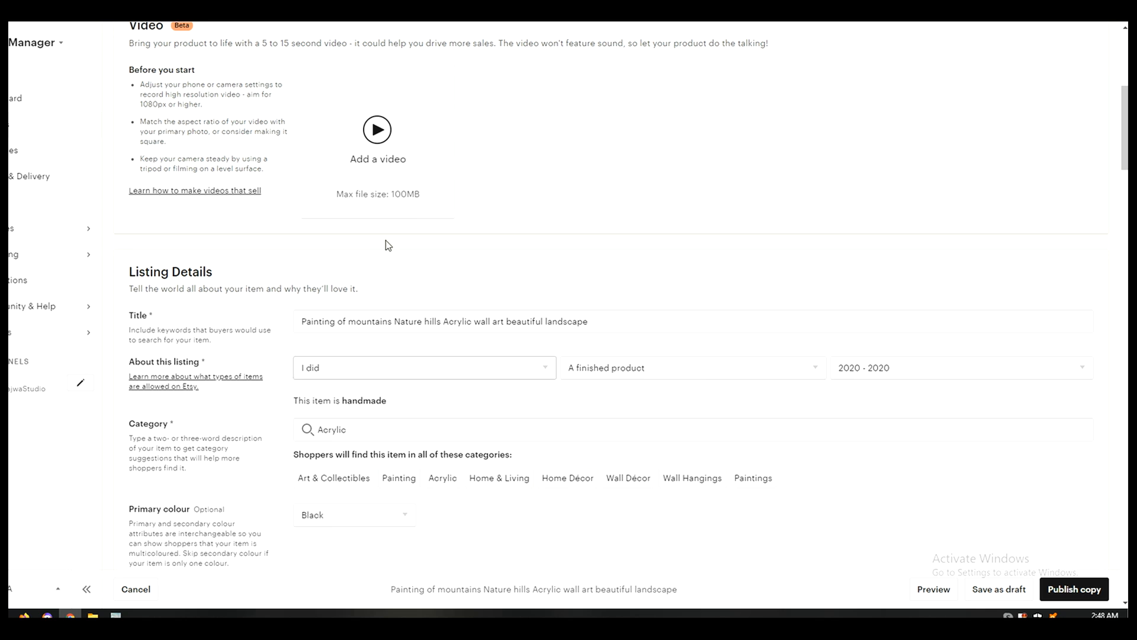
scroll(386, 243, up, 4)
scroll(397, 234, down, 10)
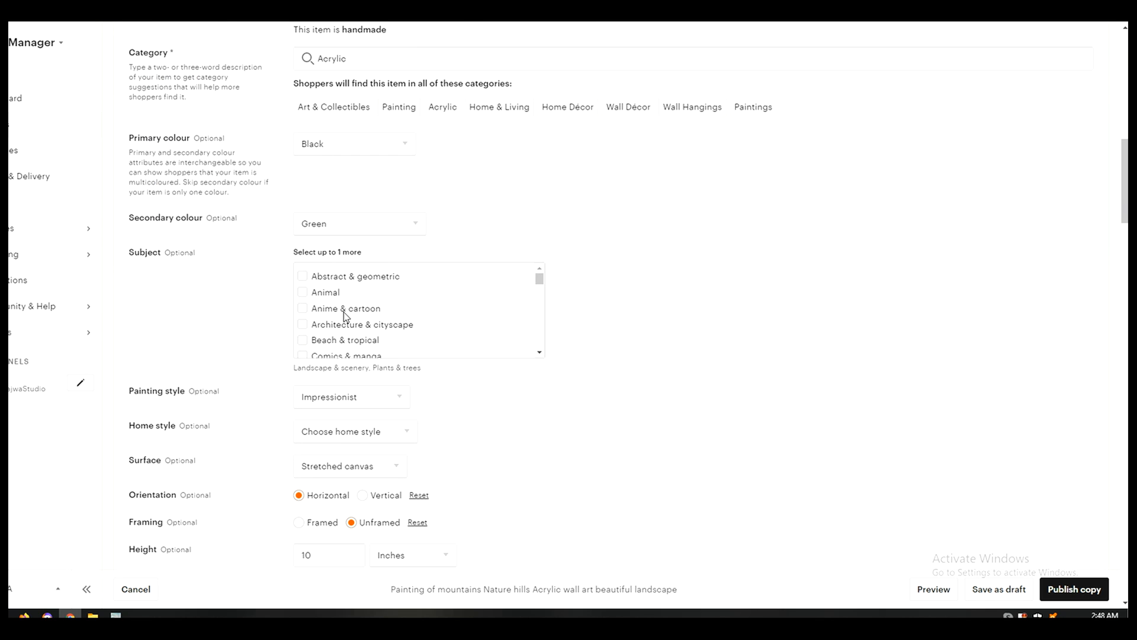
click(361, 148)
click(379, 205)
click(388, 234)
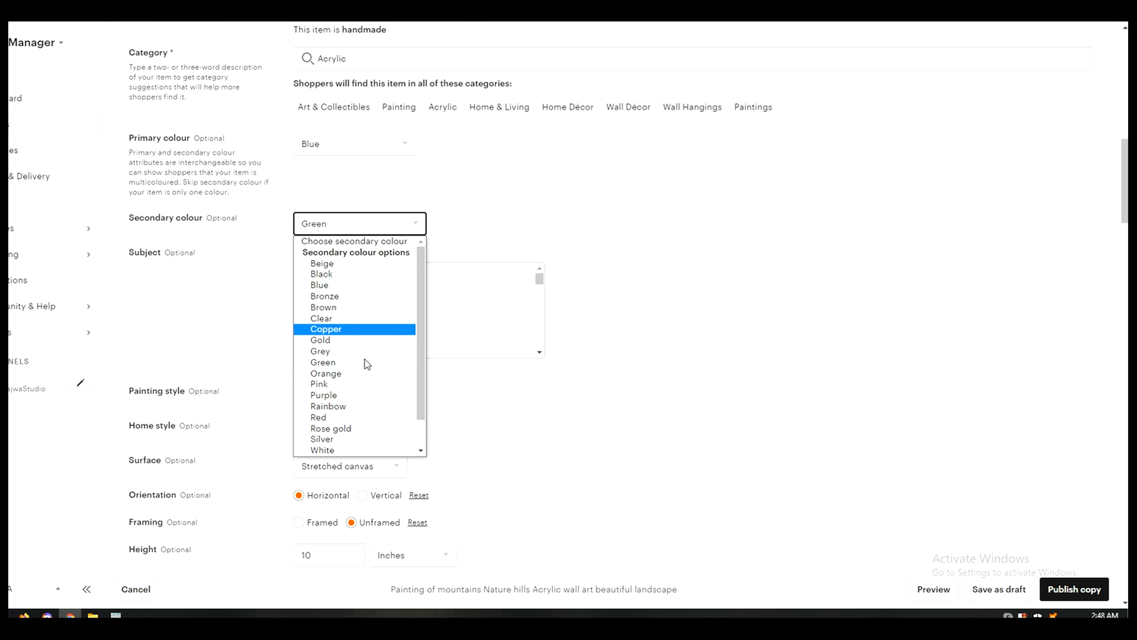
click(355, 398)
- Remove the old painting name "I Am Enjoying" from the copied listing's description
scroll(698, 396, up, 10)
drag(385, 122, 330, 122)
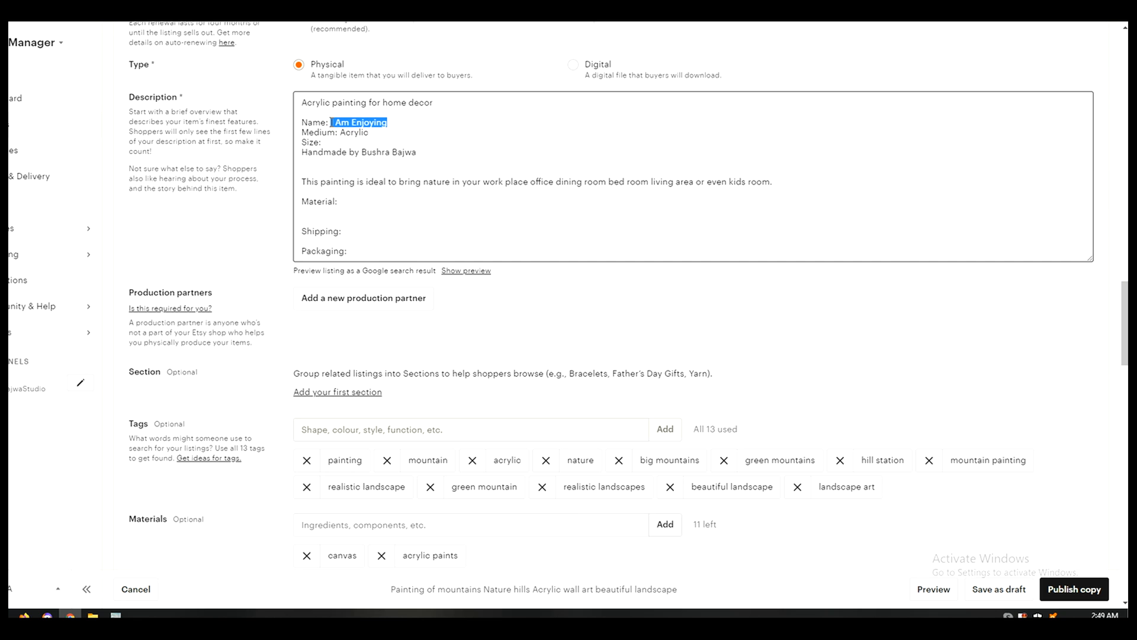
key(BackSpace)
scroll(346, 266, down, 7)
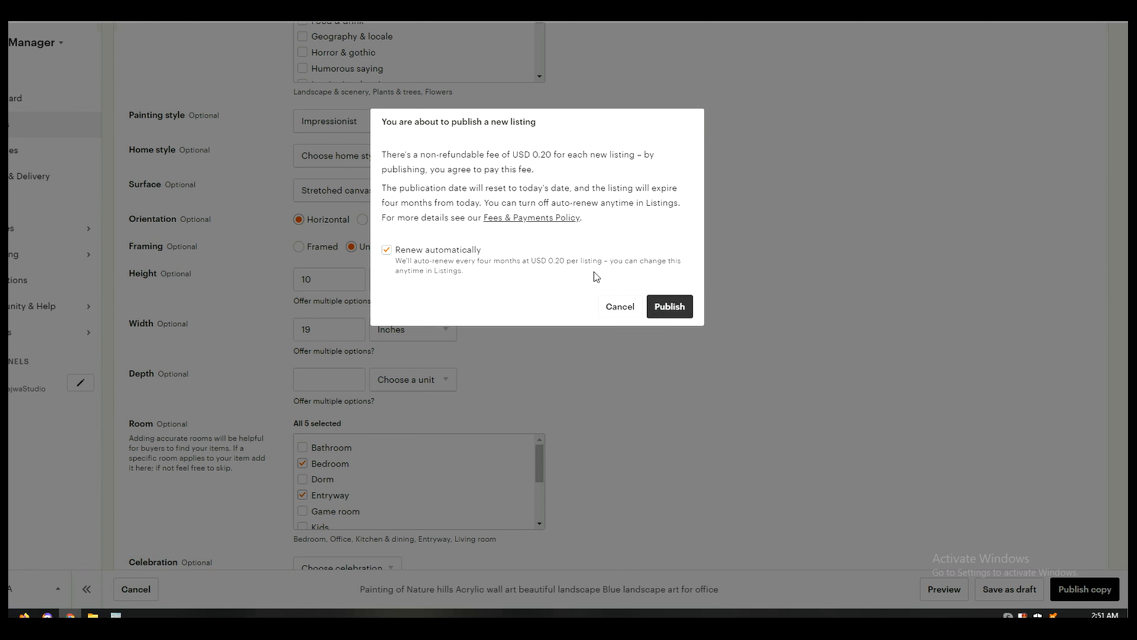
- Publish the copied lake painting listing, accepting the listing fee, and mark it as a featured item of the shop
click(673, 308)
click(311, 474)
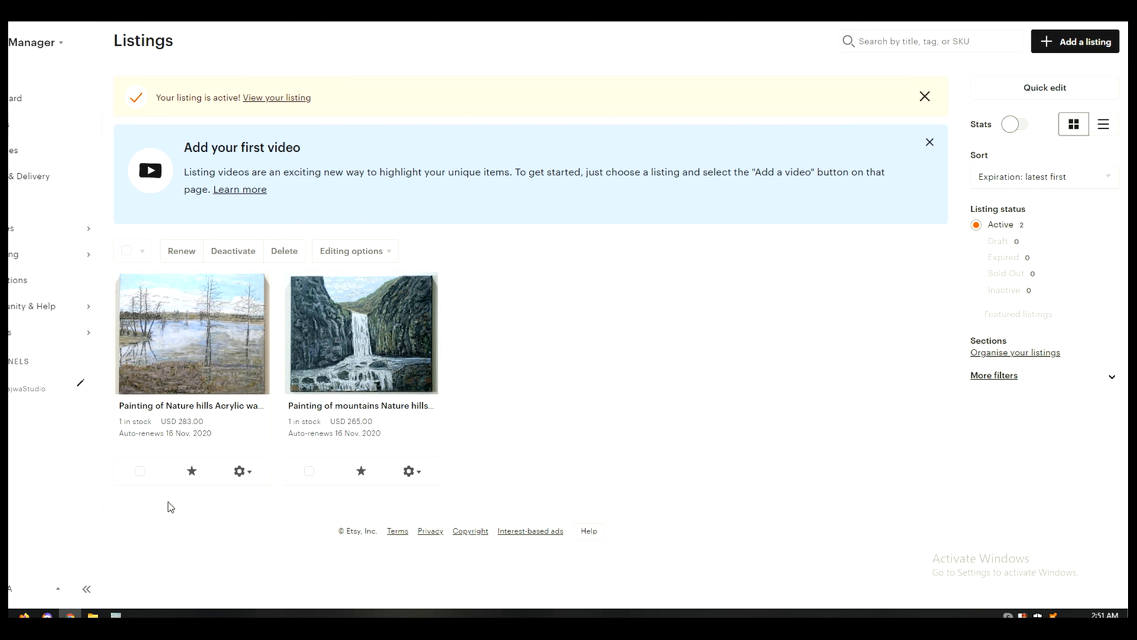
click(192, 472)
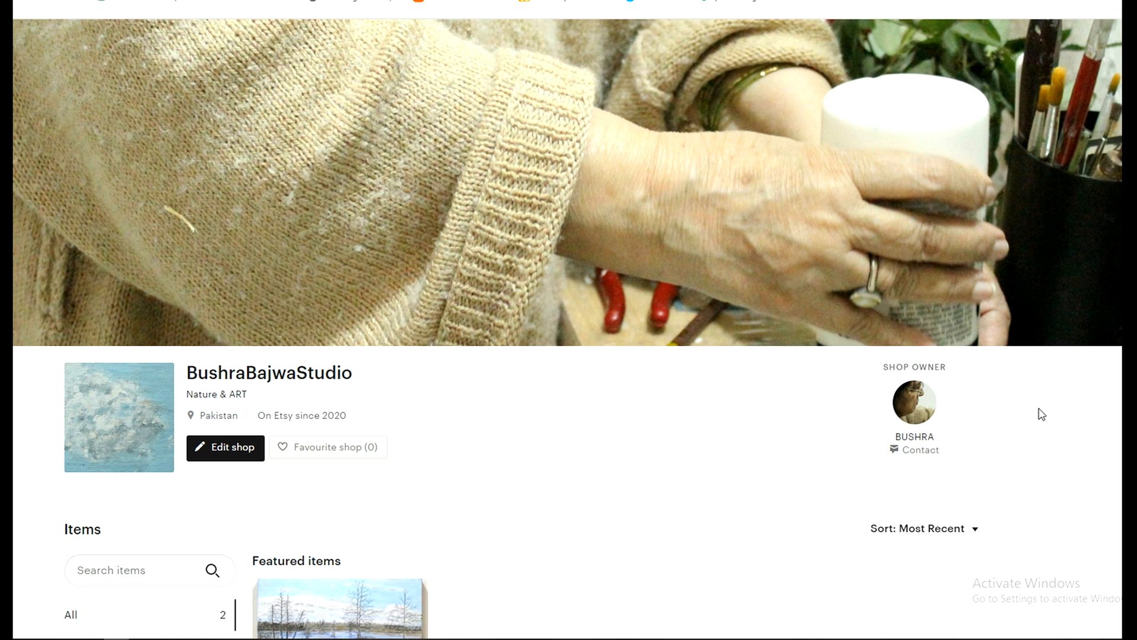
- Review the public shop page from the featured and all items through the About section, shop policies and frequently asked questions
scroll(1042, 415, down, 3)
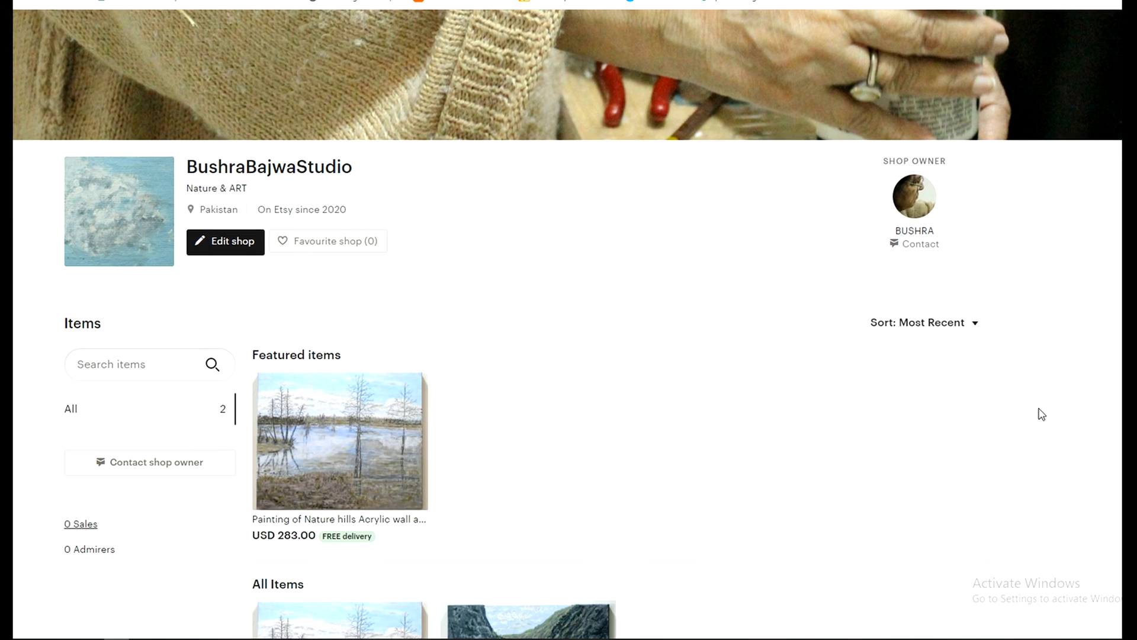
scroll(1042, 414, down, 3)
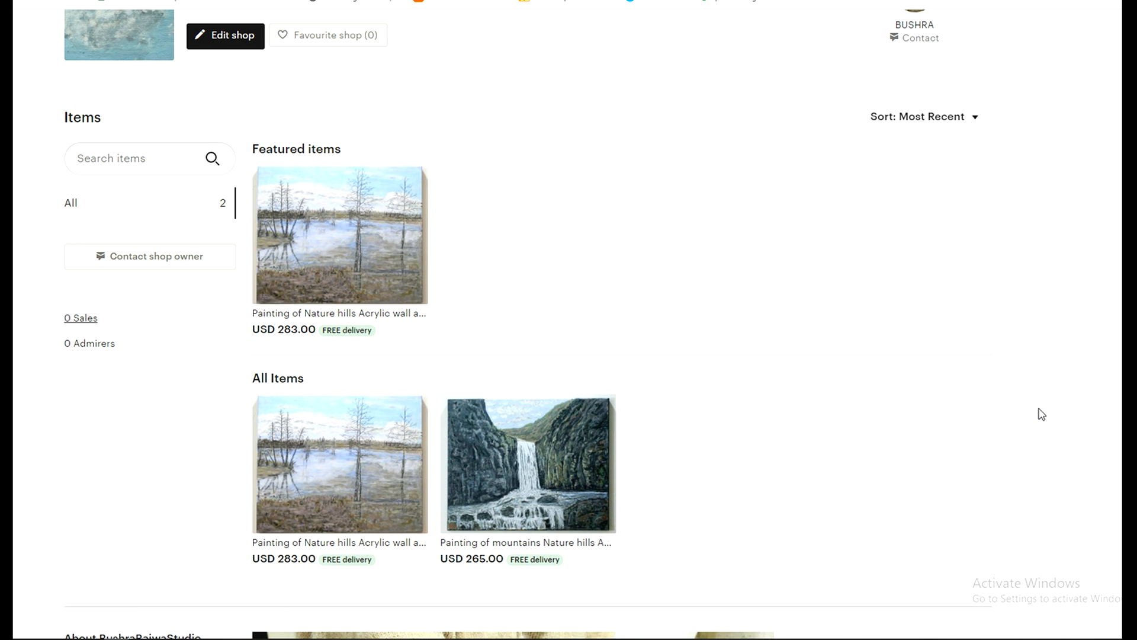
scroll(1042, 414, down, 1)
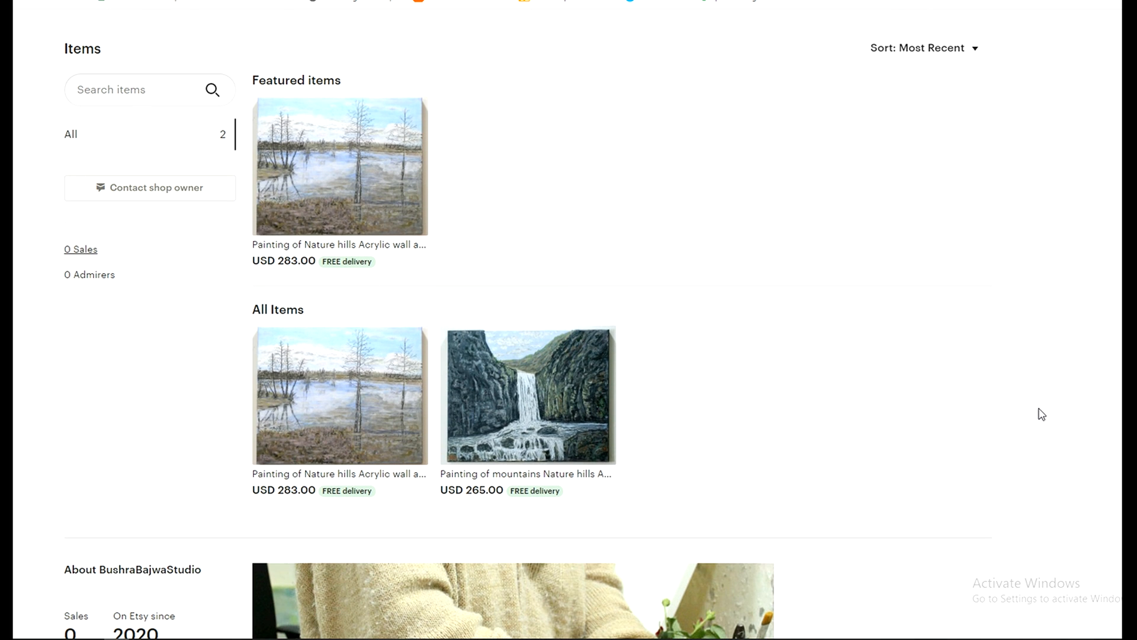
scroll(1042, 414, down, 4)
scroll(1042, 415, down, 5)
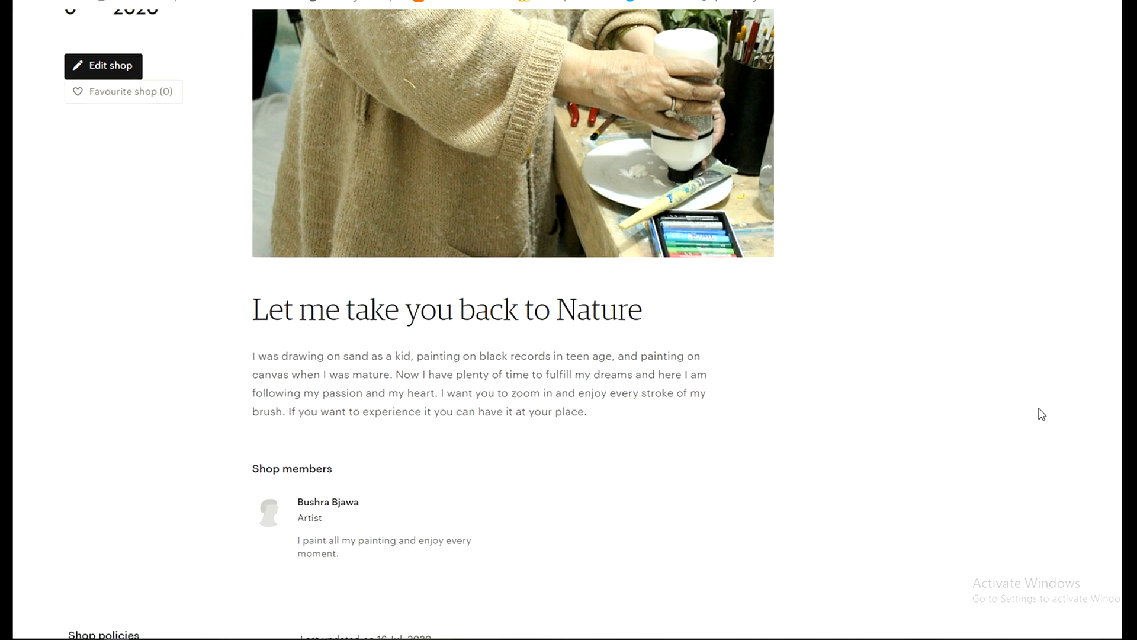
scroll(1042, 414, down, 4)
scroll(1042, 414, down, 4)
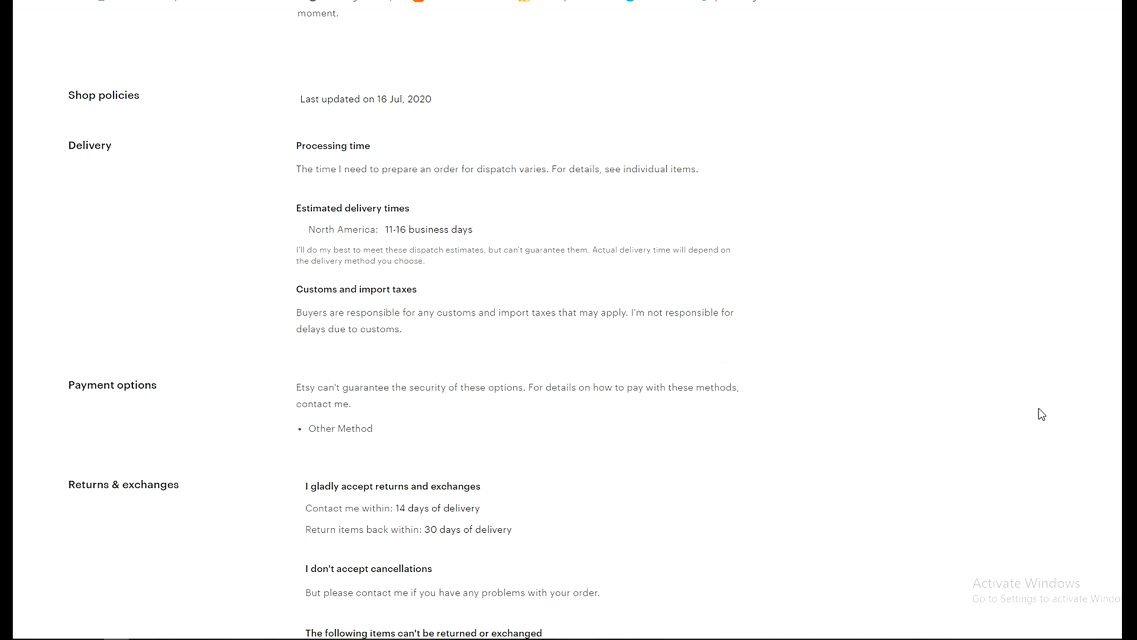
scroll(1042, 415, down, 5)
scroll(1042, 414, down, 4)
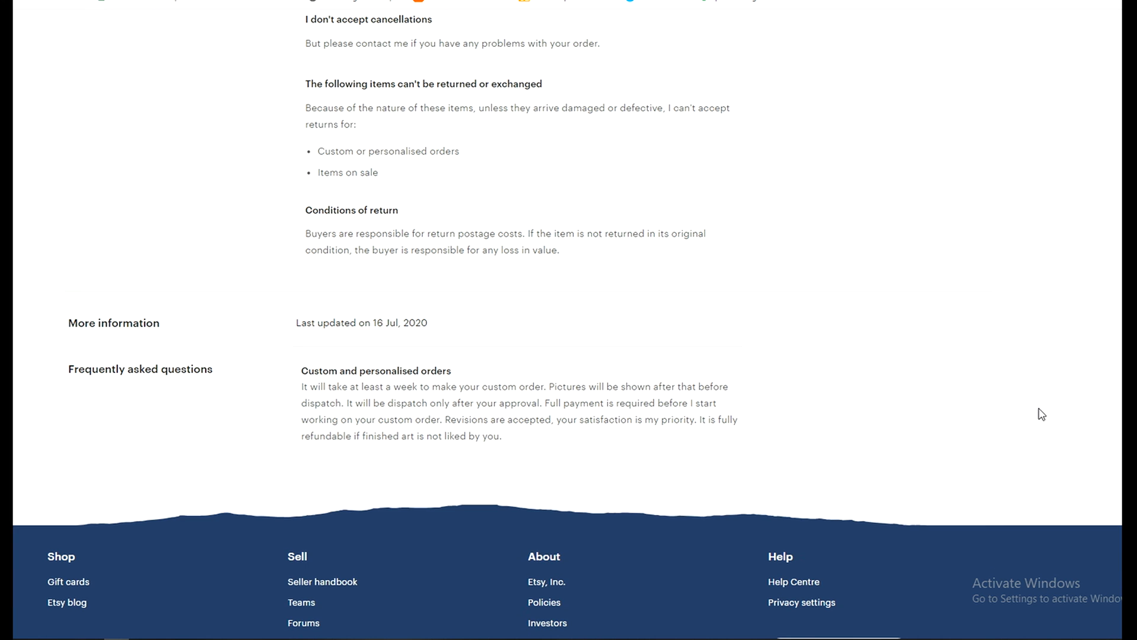